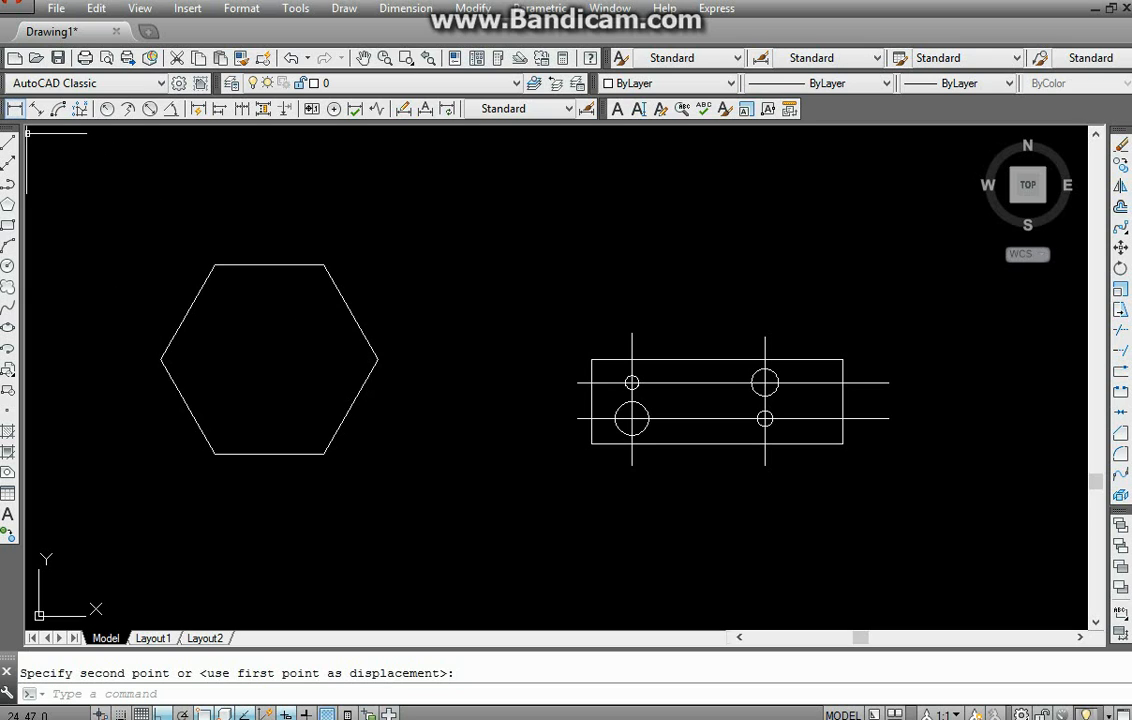
key("Escape")
left_click(182, 177)
left_click(112, 192)
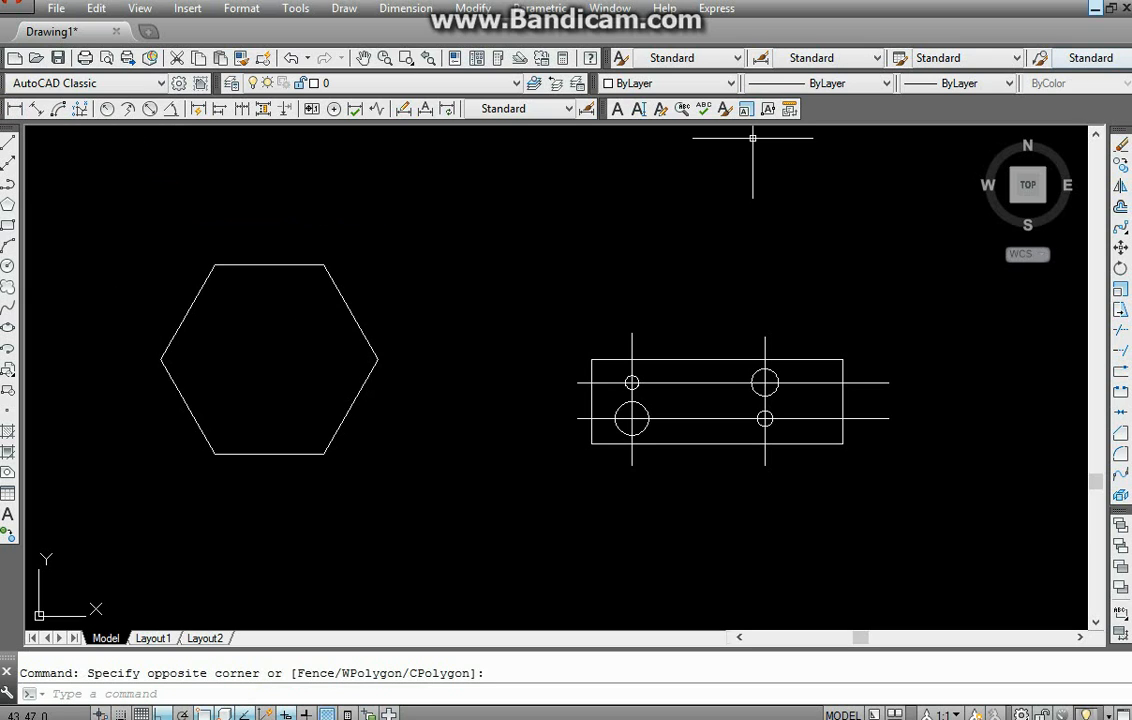
key("ctrl+alt+d")
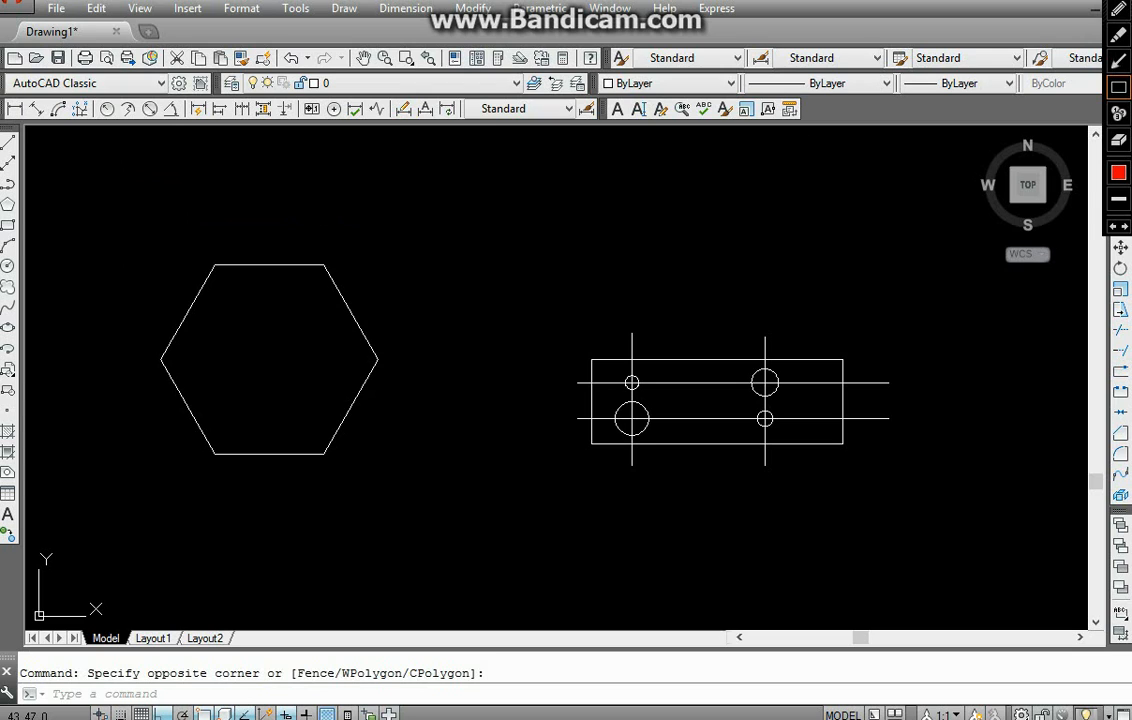
mouse_move(5, 93)
left_mouse_down()
mouse_move(50, 122)
mouse_move(601, 126)
left_mouse_up()
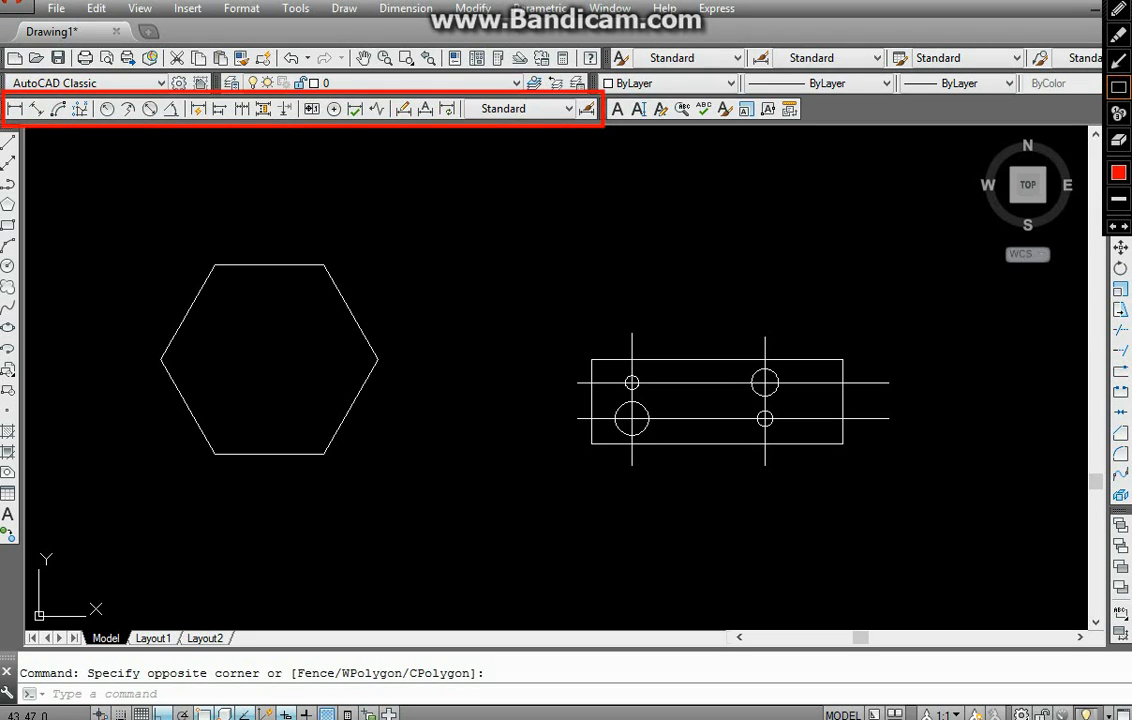
left_click(1119, 140)
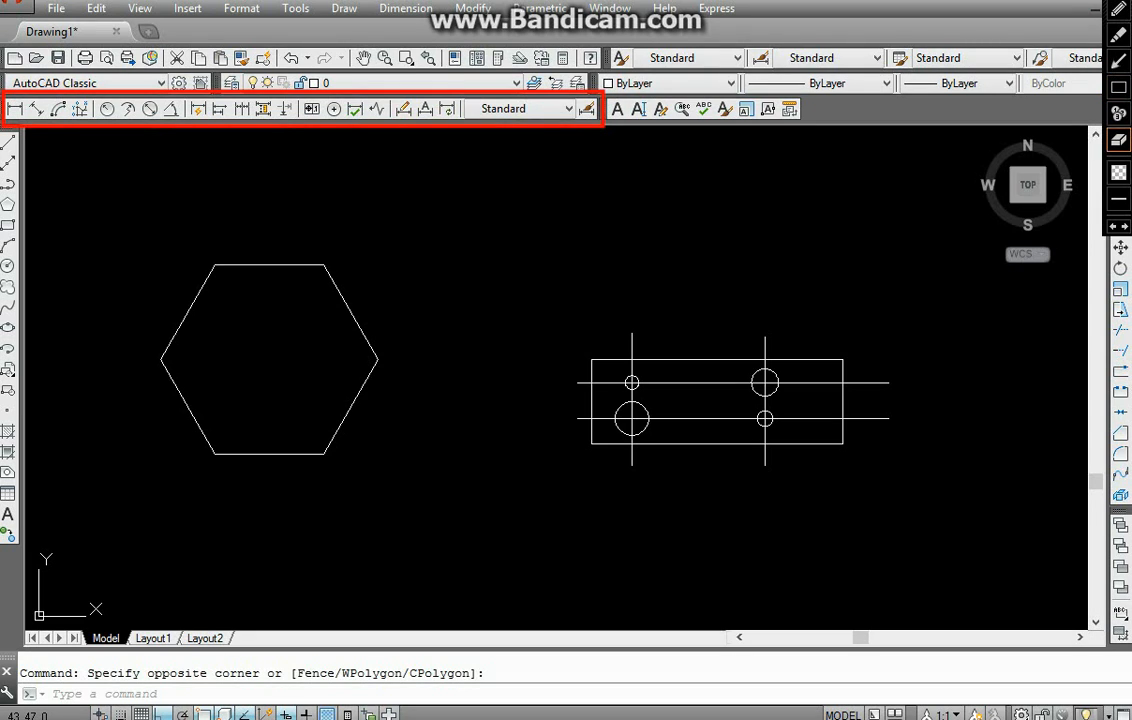
mouse_move(4, 68)
left_mouse_down()
mouse_move(389, 130)
mouse_move(610, 138)
left_mouse_up()
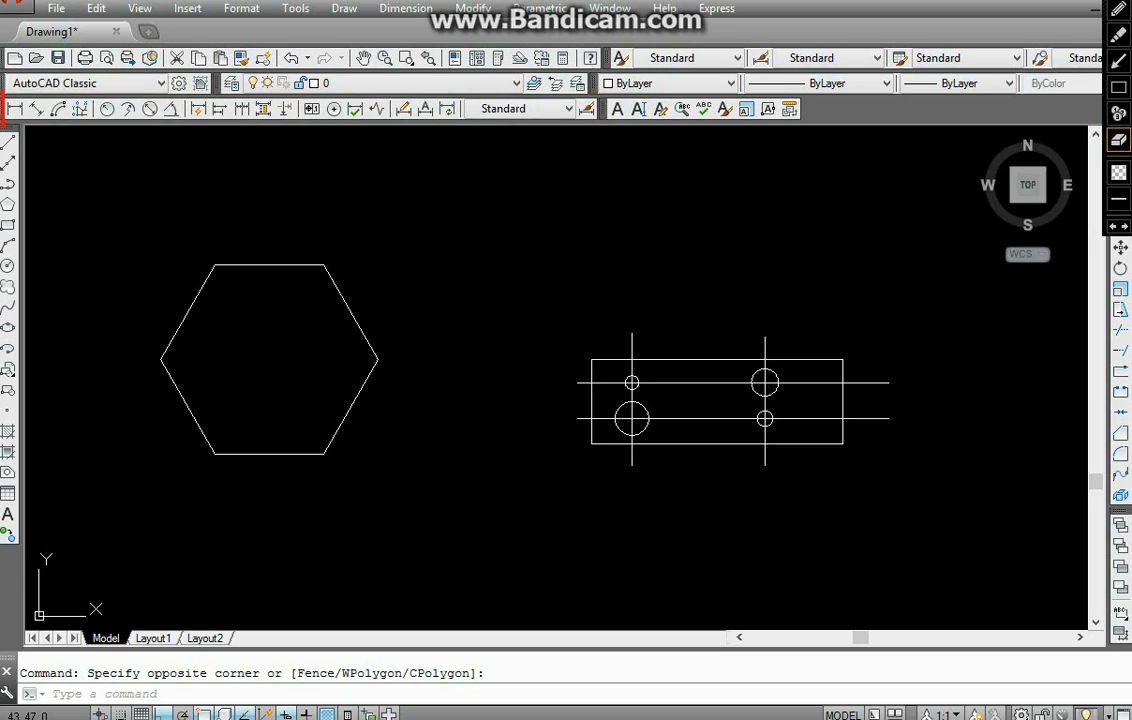
key("Escape")
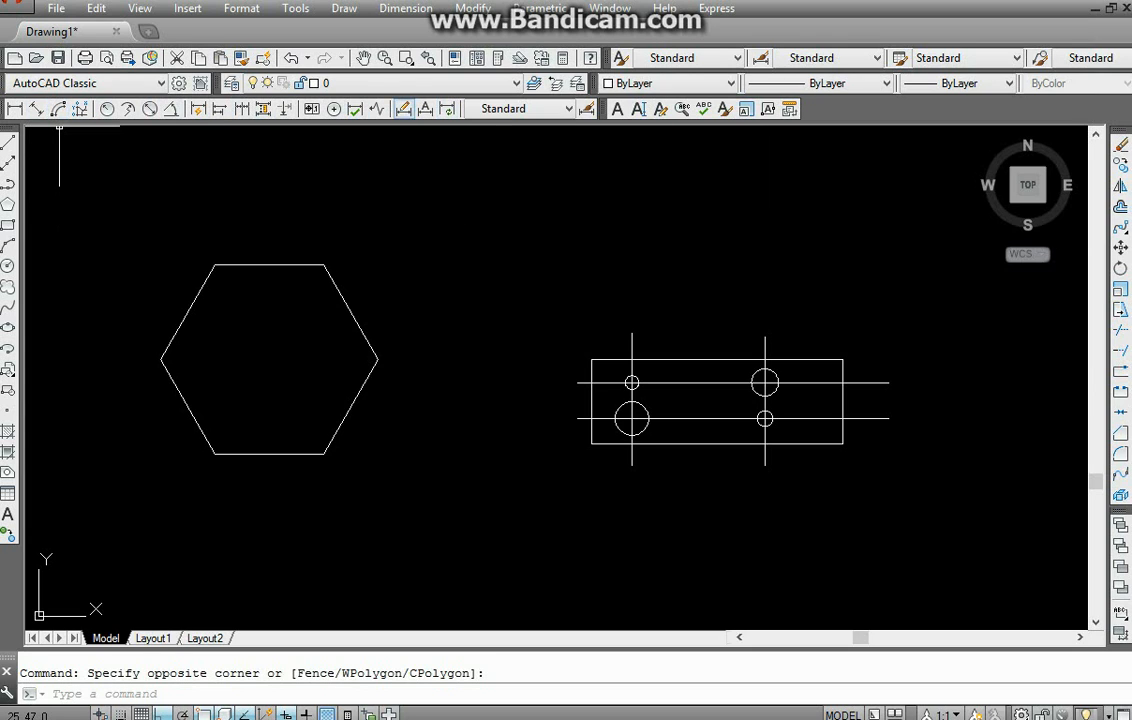
left_click(405, 9)
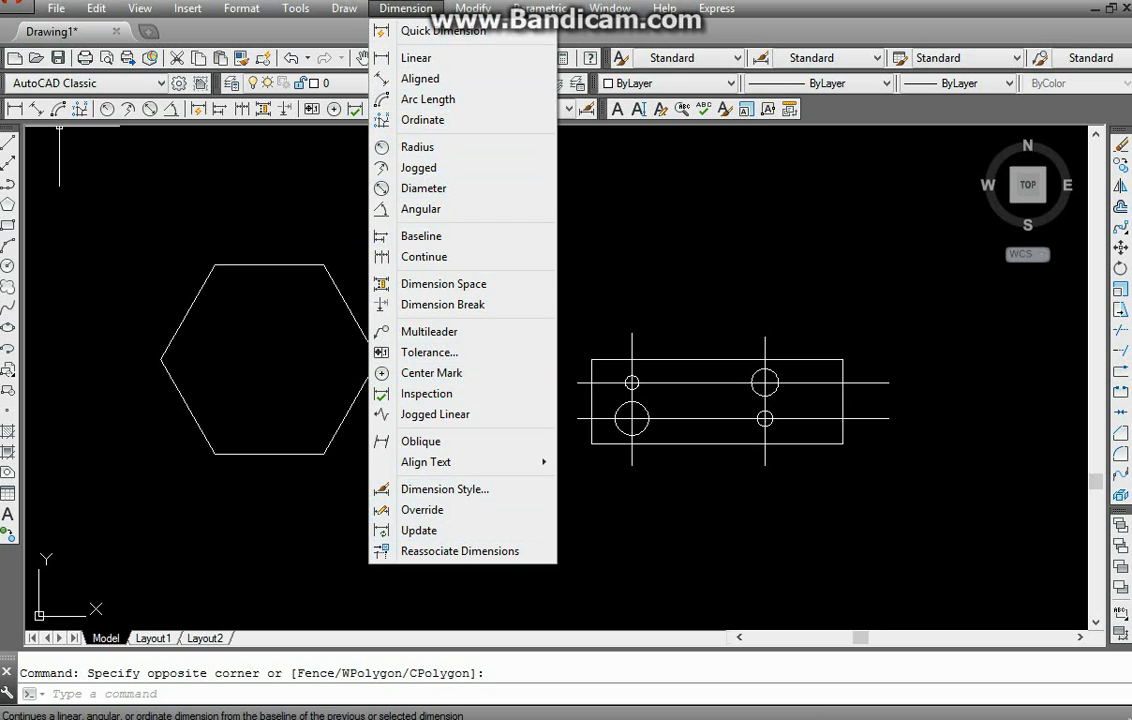
left_click(232, 154)
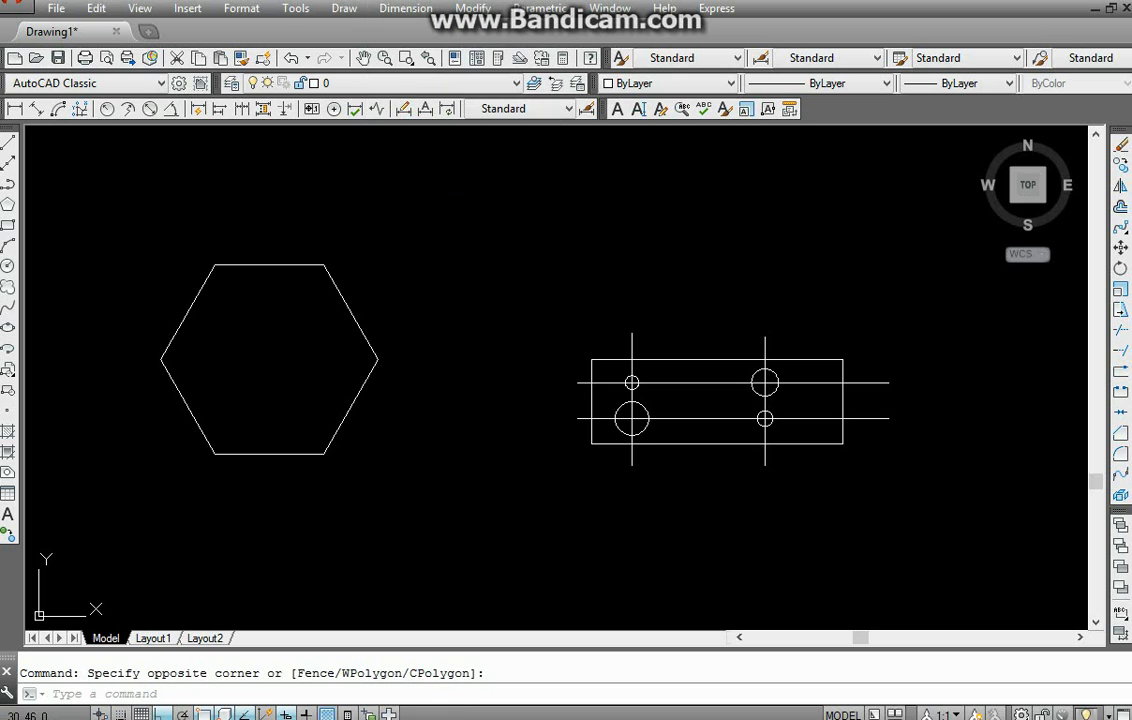
left_click(384, 184)
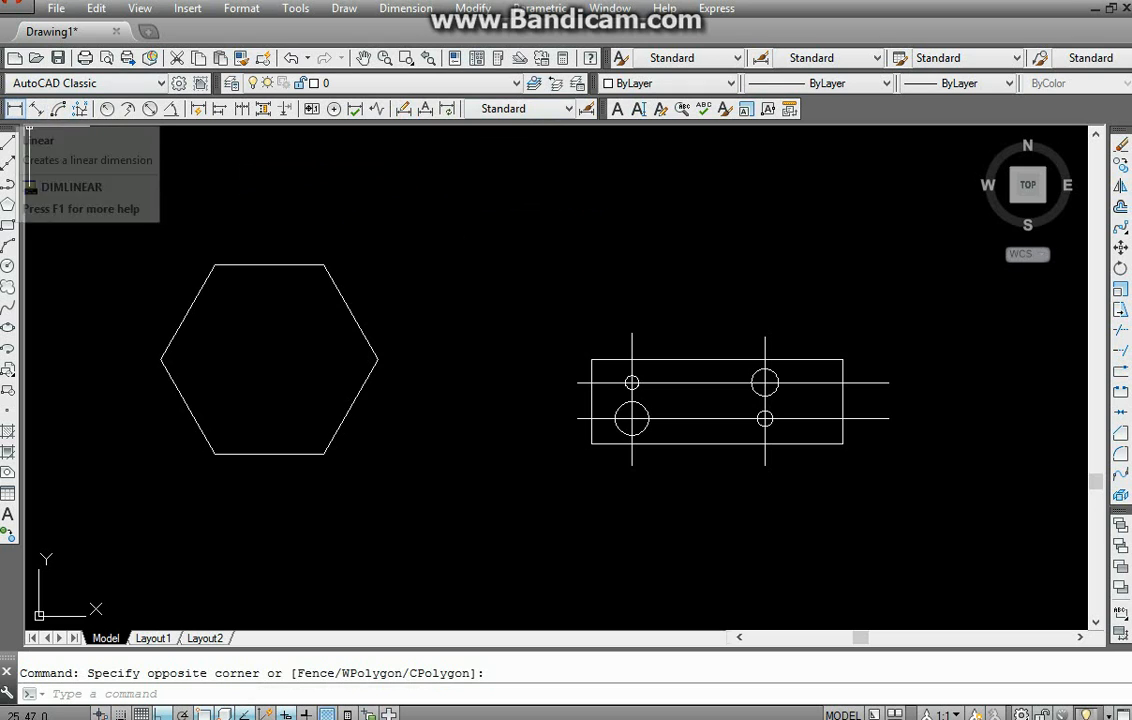
left_click(15, 108)
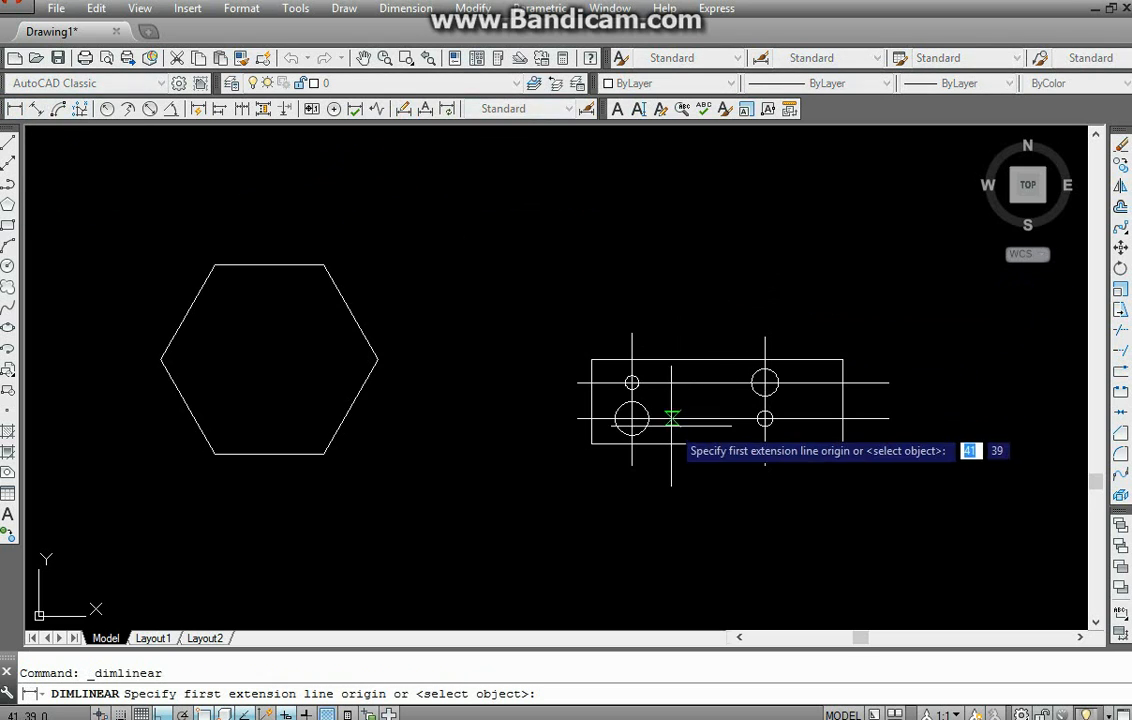
mouse_move(675, 417)
middle_mouse_down()
mouse_move(462, 435)
mouse_move(723, 413)
middle_mouse_up()
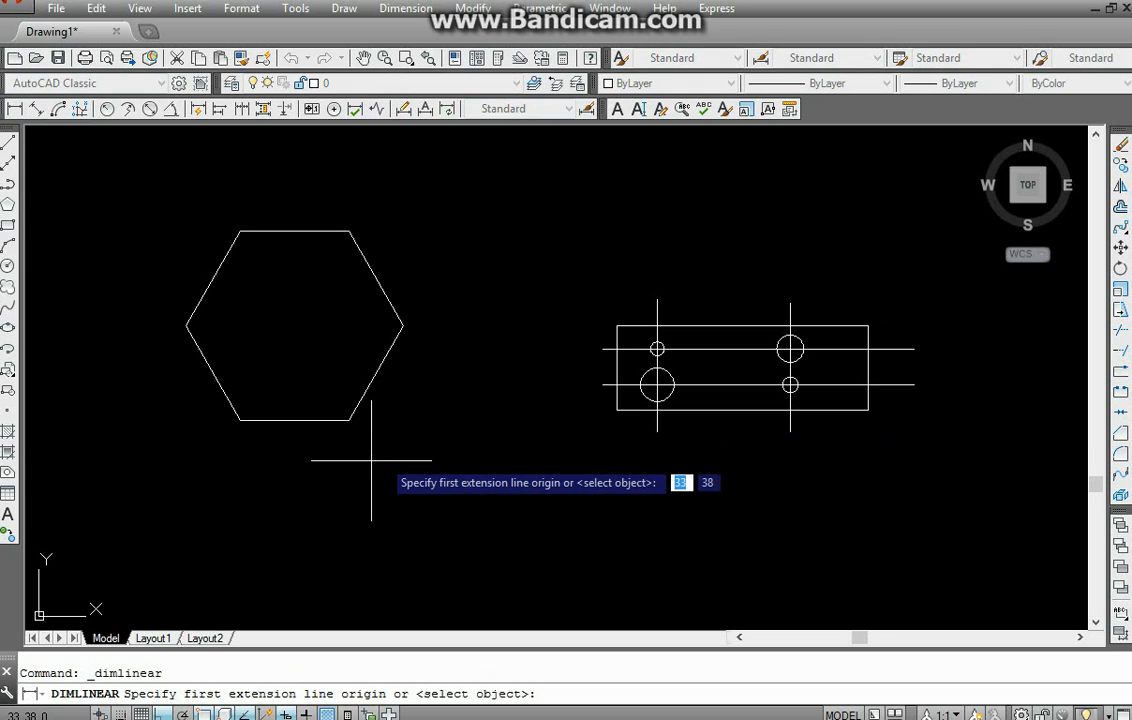
left_click(240, 420)
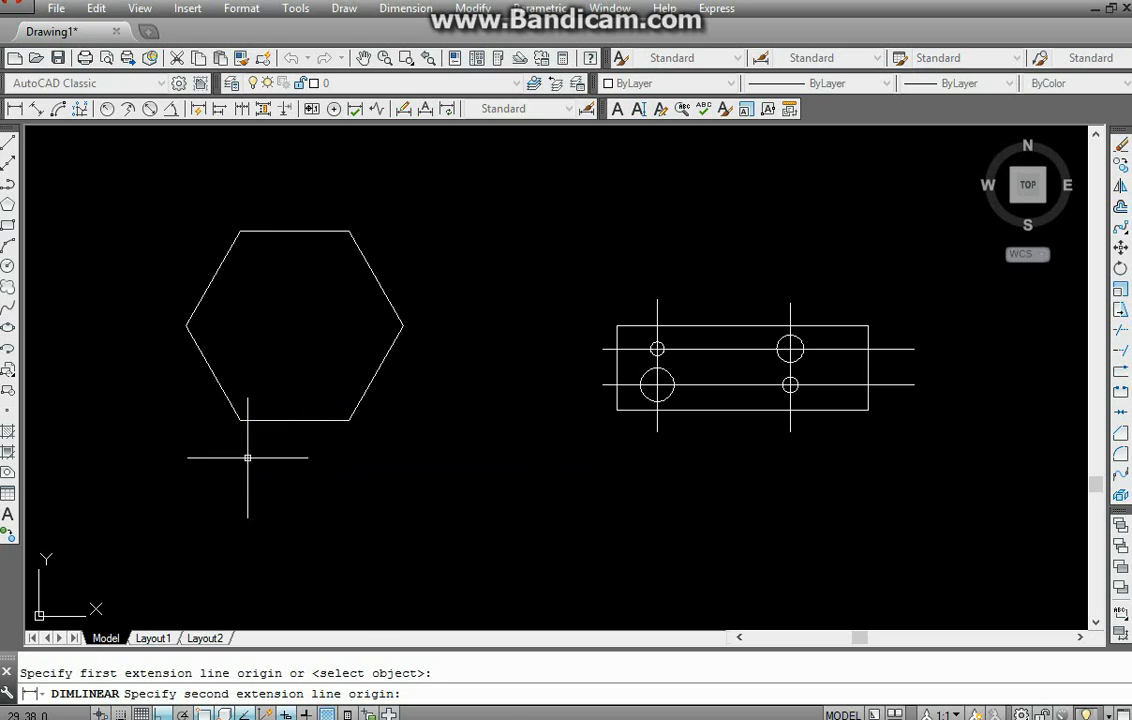
key("Escape")
left_click(14, 108)
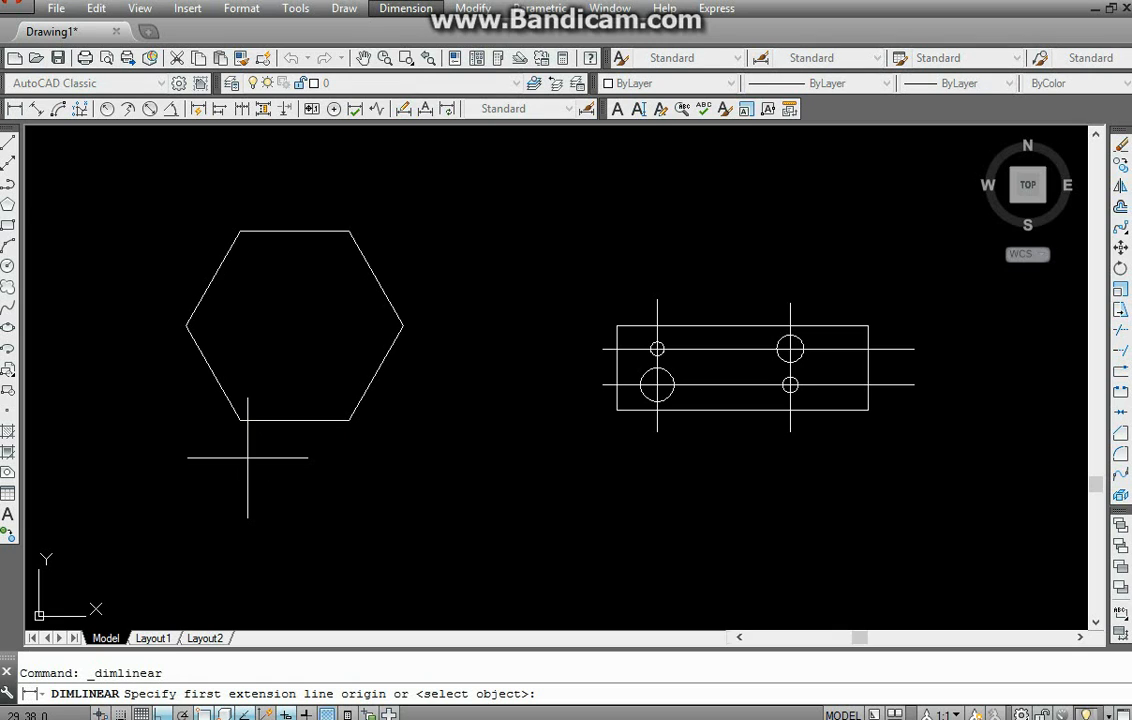
left_click(510, 450)
key("Escape")
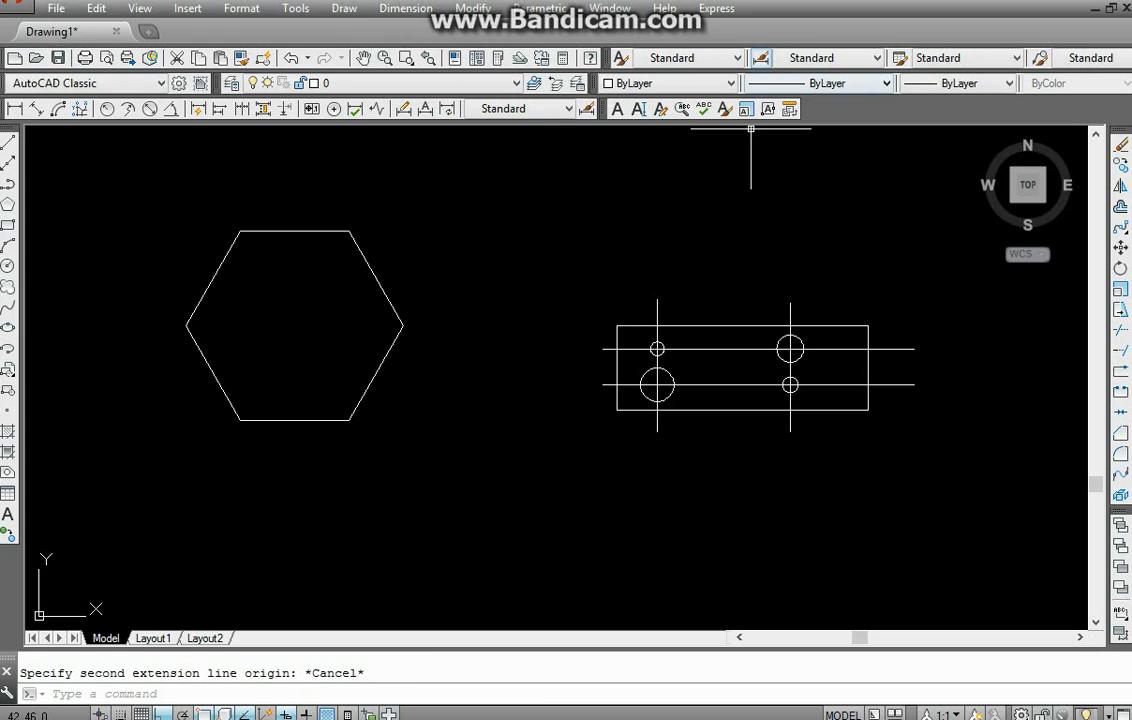
left_click(587, 108)
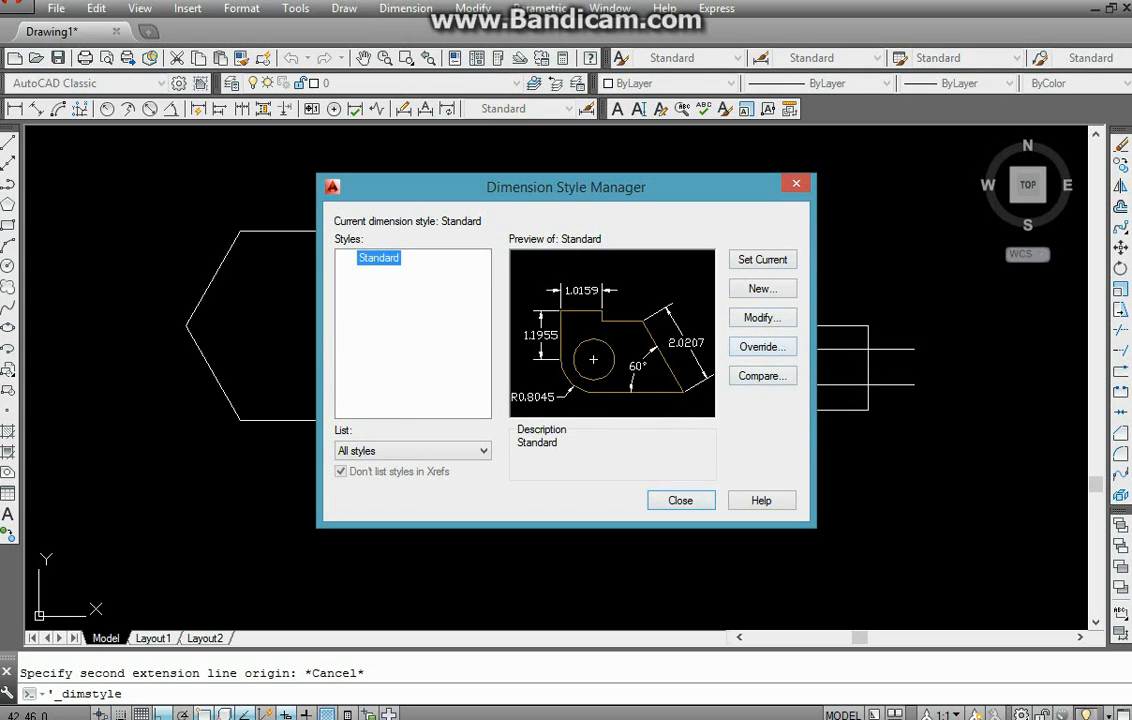
key("Escape")
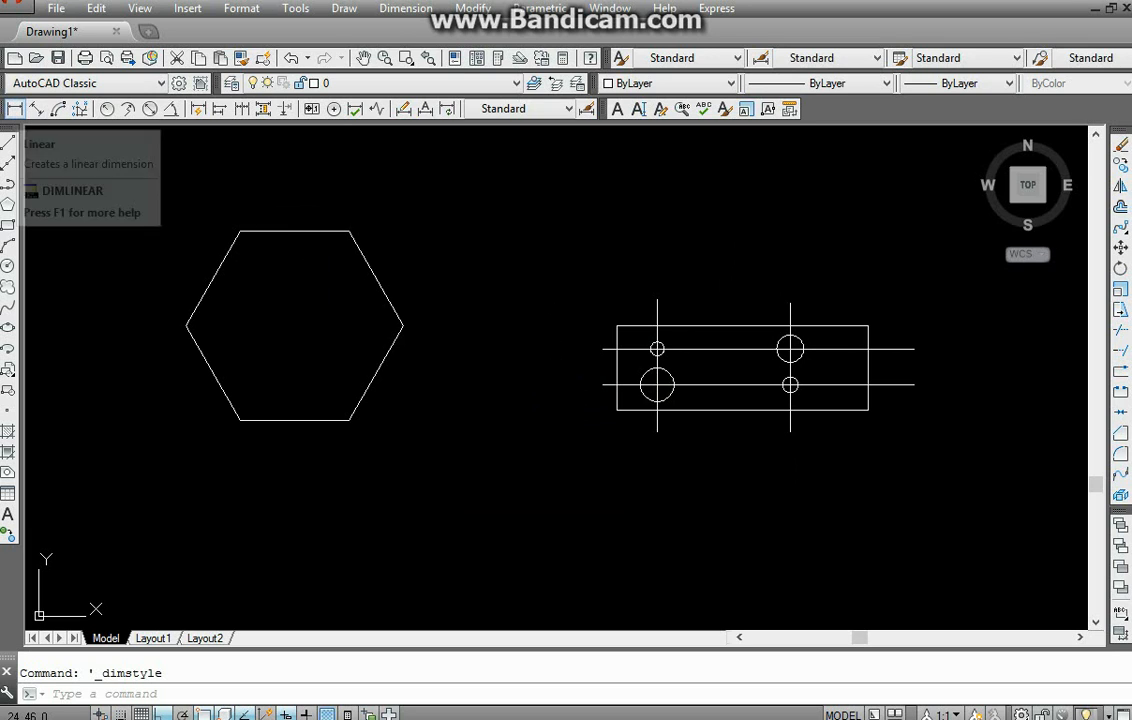
- Add a linear dimension to the hexagon's bottom edge, corner to corner, with the dimension line placed below the edge
left_click(15, 108)
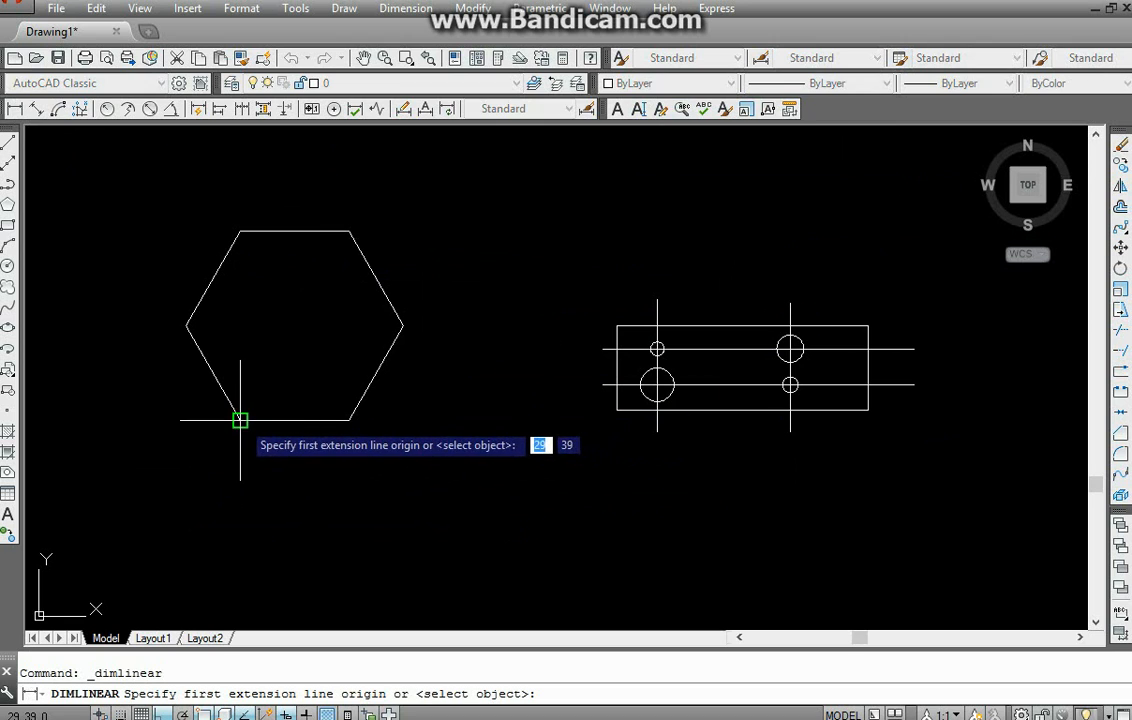
scroll(238, 417, "up", 2)
scroll(232, 432, "up", 1)
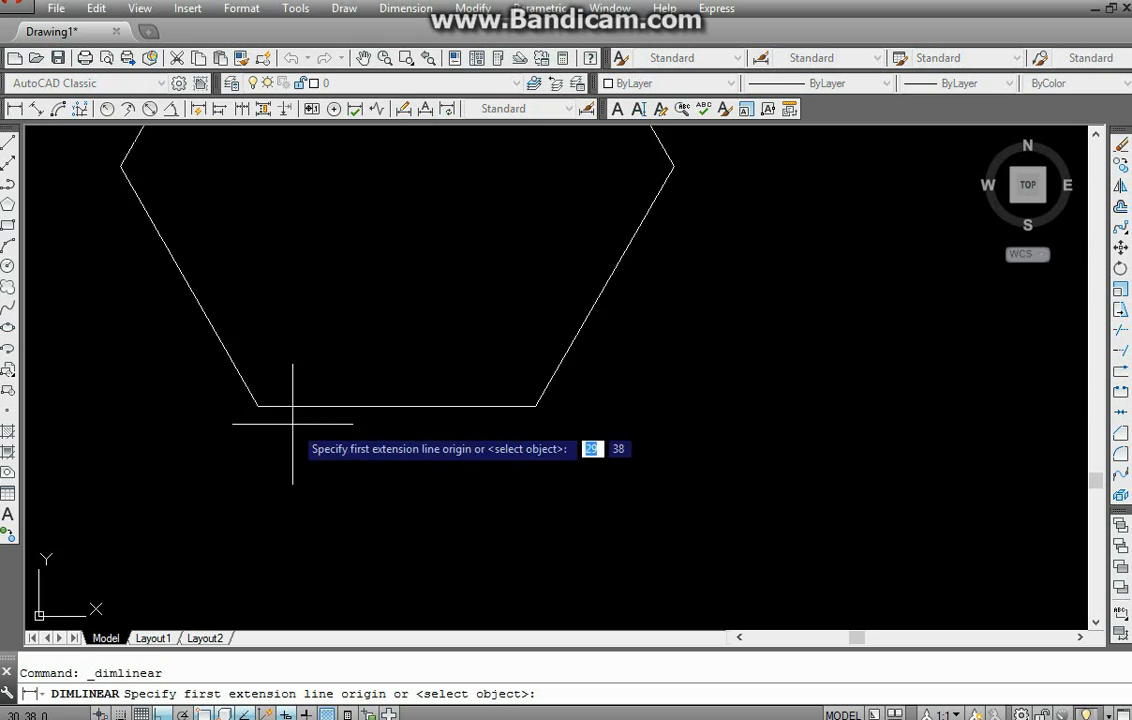
middle_click_drag(293, 424, 338, 486)
scroll(274, 504, "down", 1)
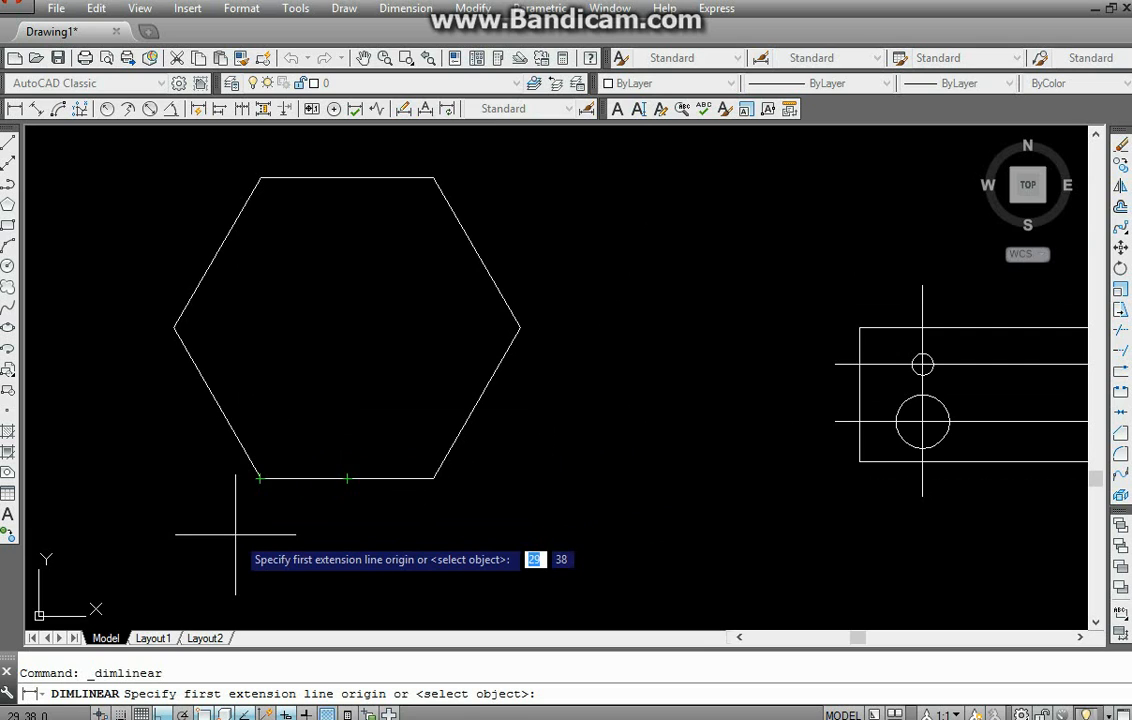
left_click(260, 479)
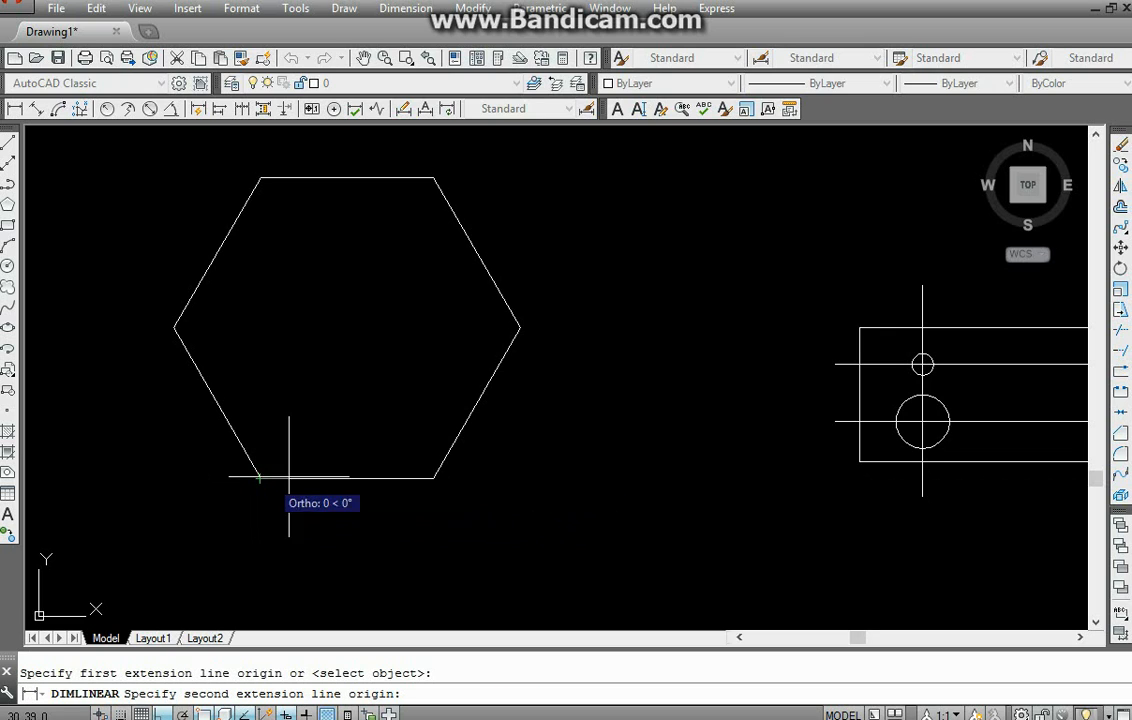
left_click(434, 478)
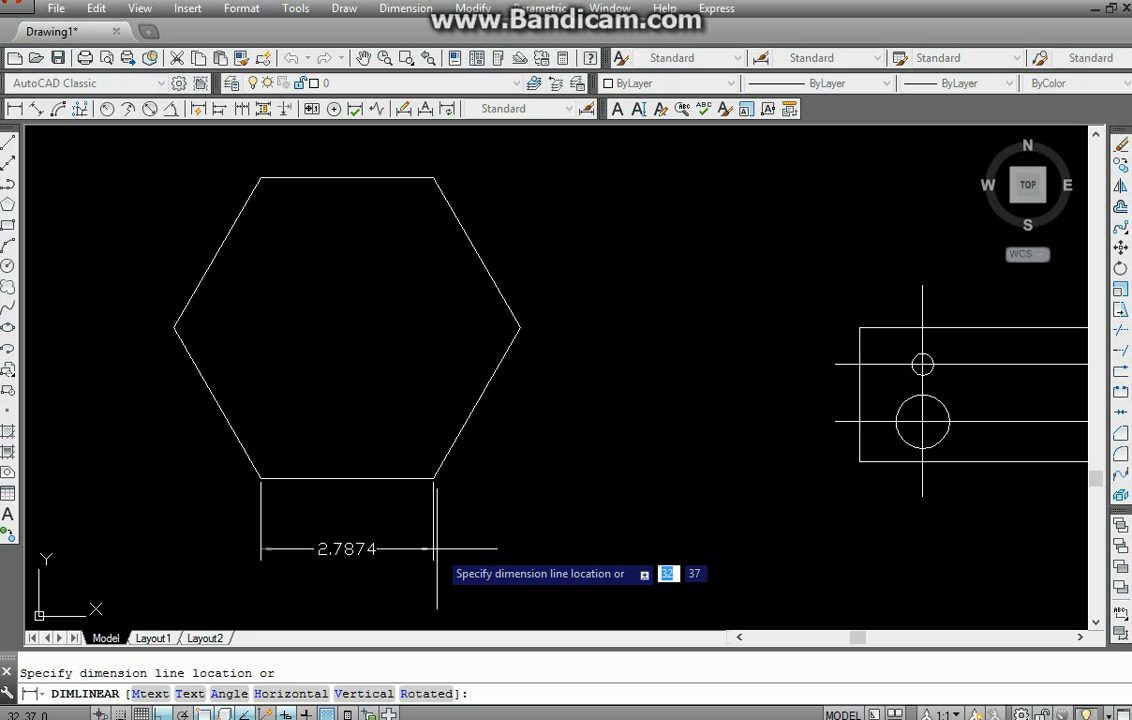
left_click(438, 551)
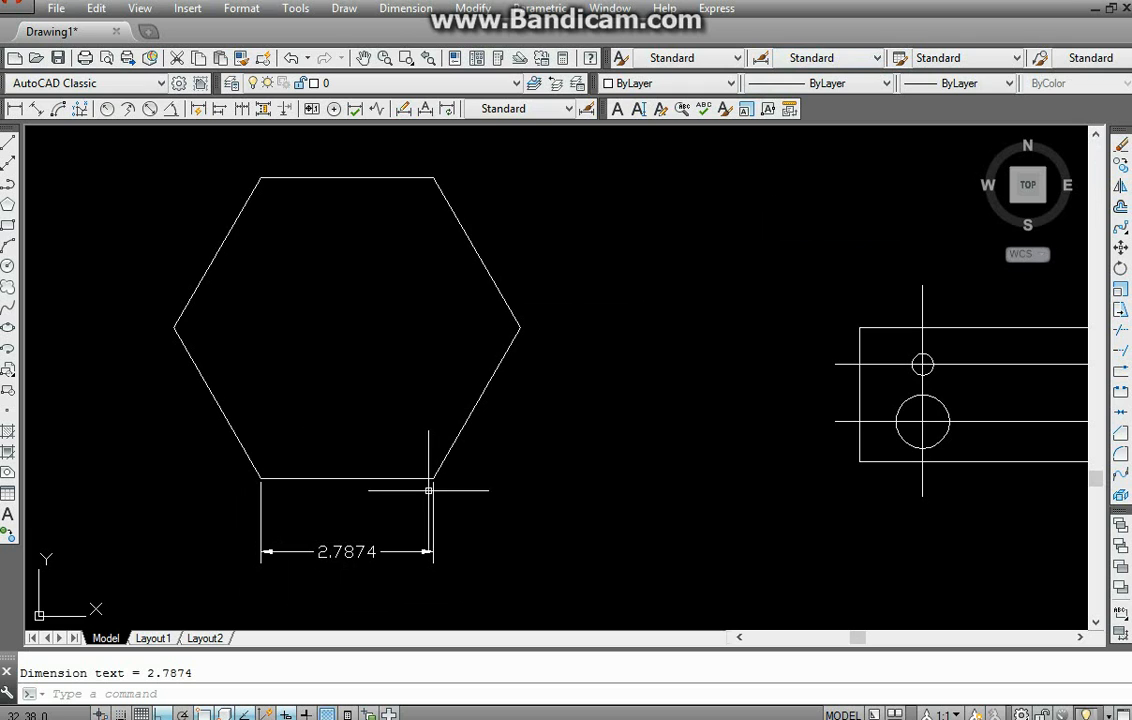
- Add a vertical linear dimension to the rectangle's left side, with the dimension line placed outside to the left
middle_click_drag(609, 406, 463, 412)
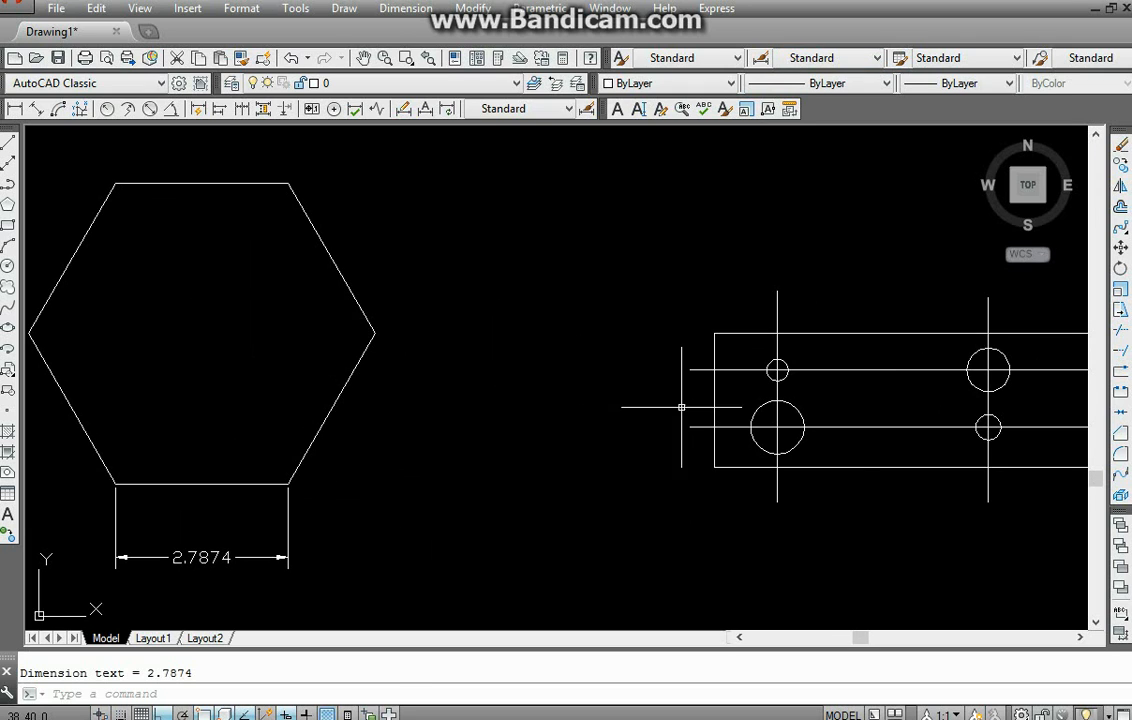
middle_click_drag(681, 407, 556, 445)
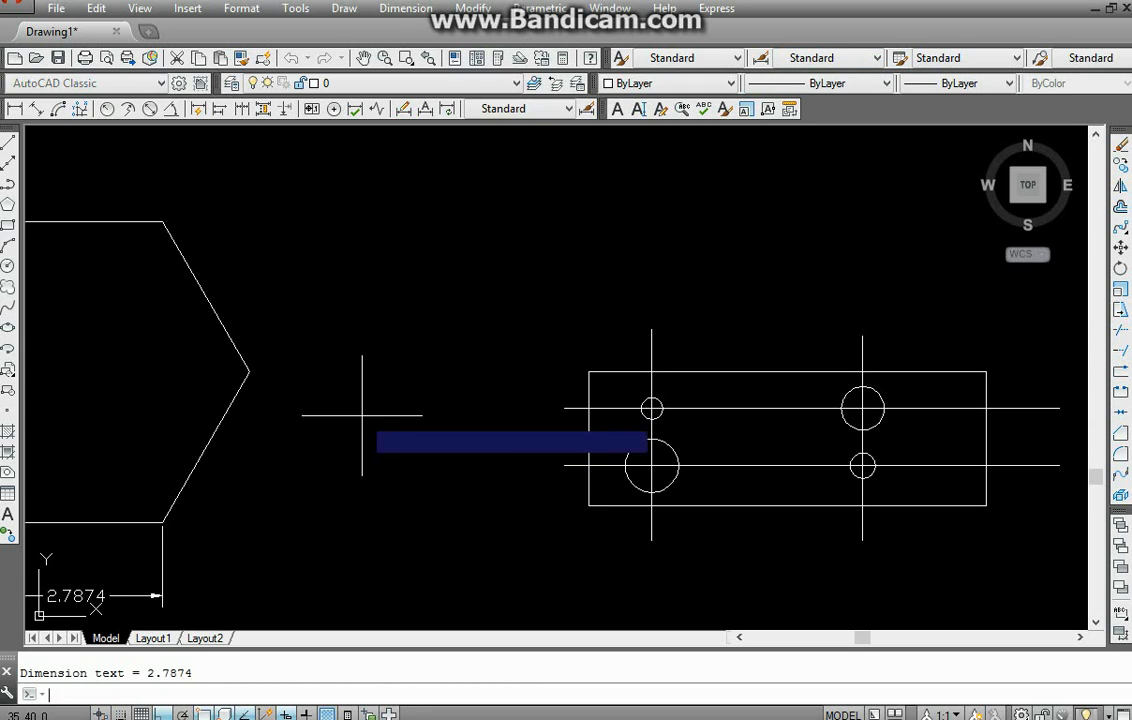
key("Return")
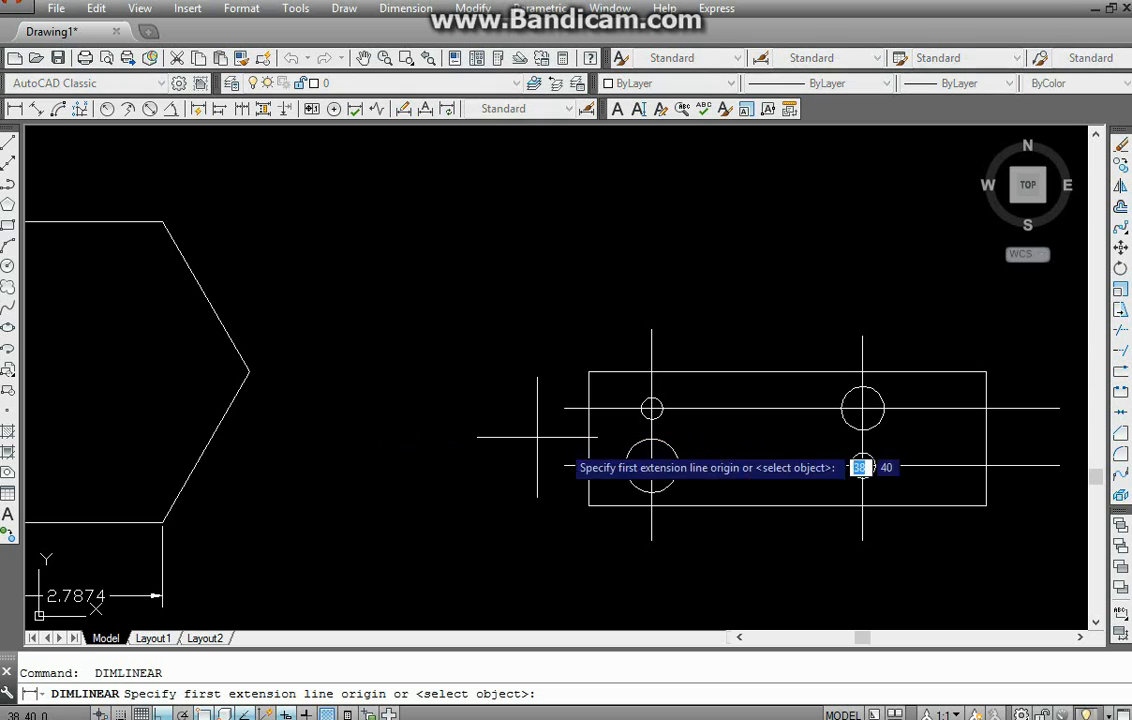
left_click(588, 506)
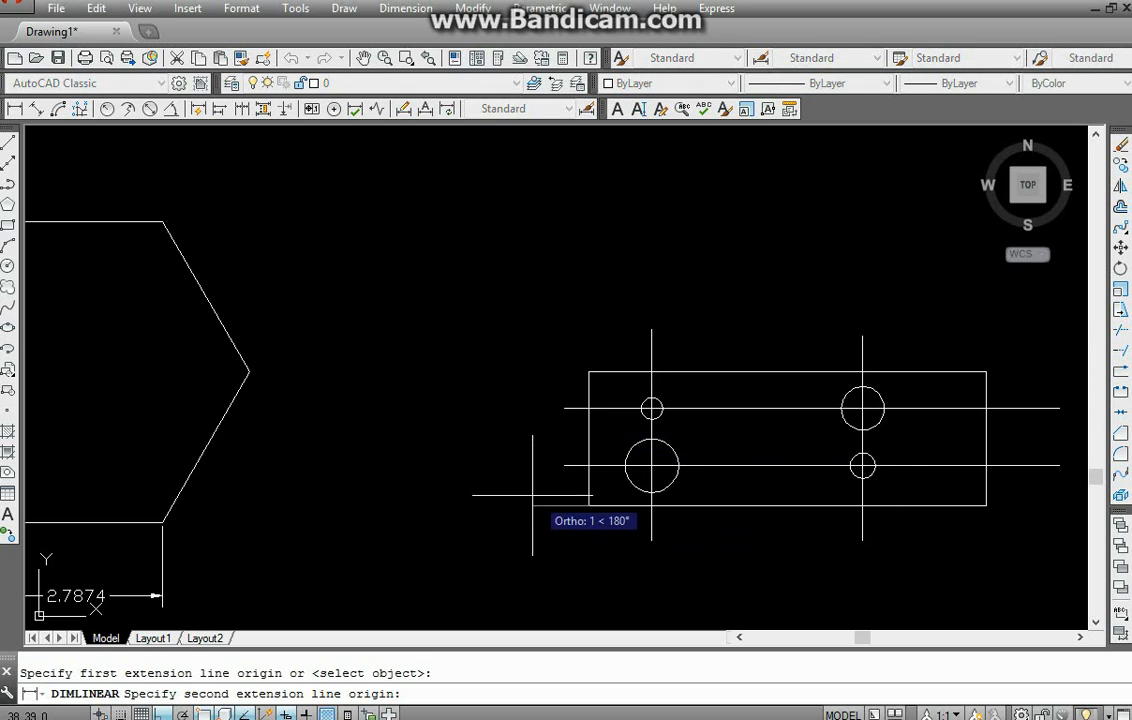
left_click(588, 372)
left_click(458, 400)
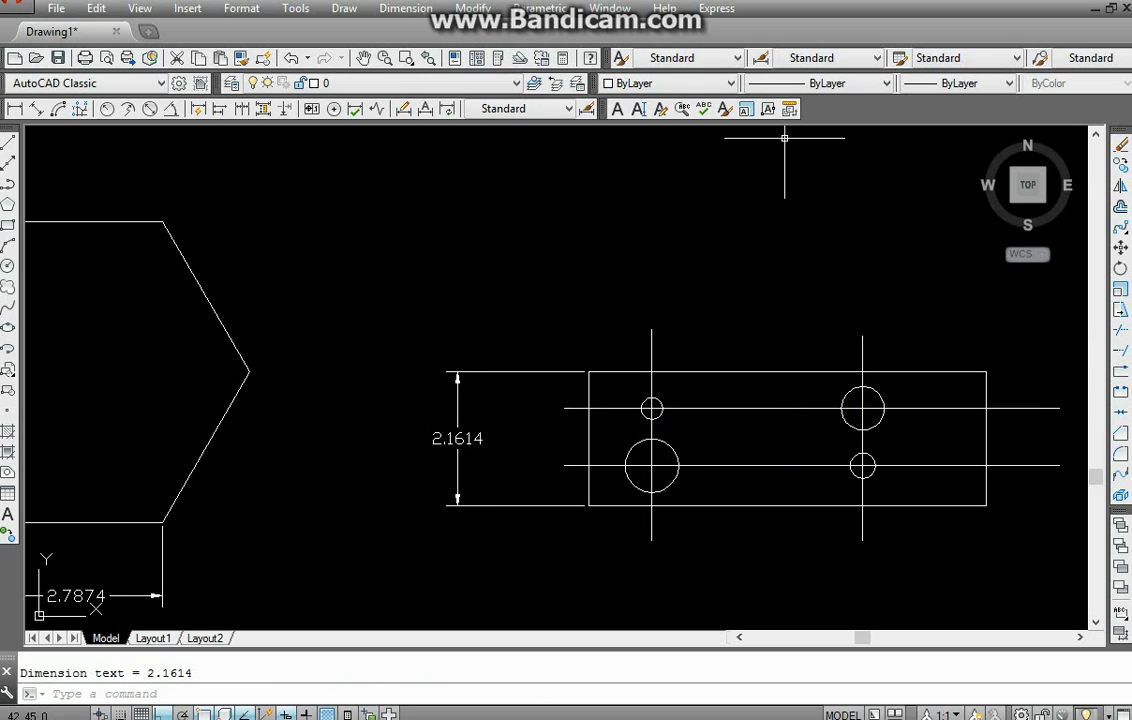
- Turn Ortho off and add an aligned dimension to the hexagon's upper-right sloping edge, placed outside the shape
middle_click_drag(784, 137, 878, 165)
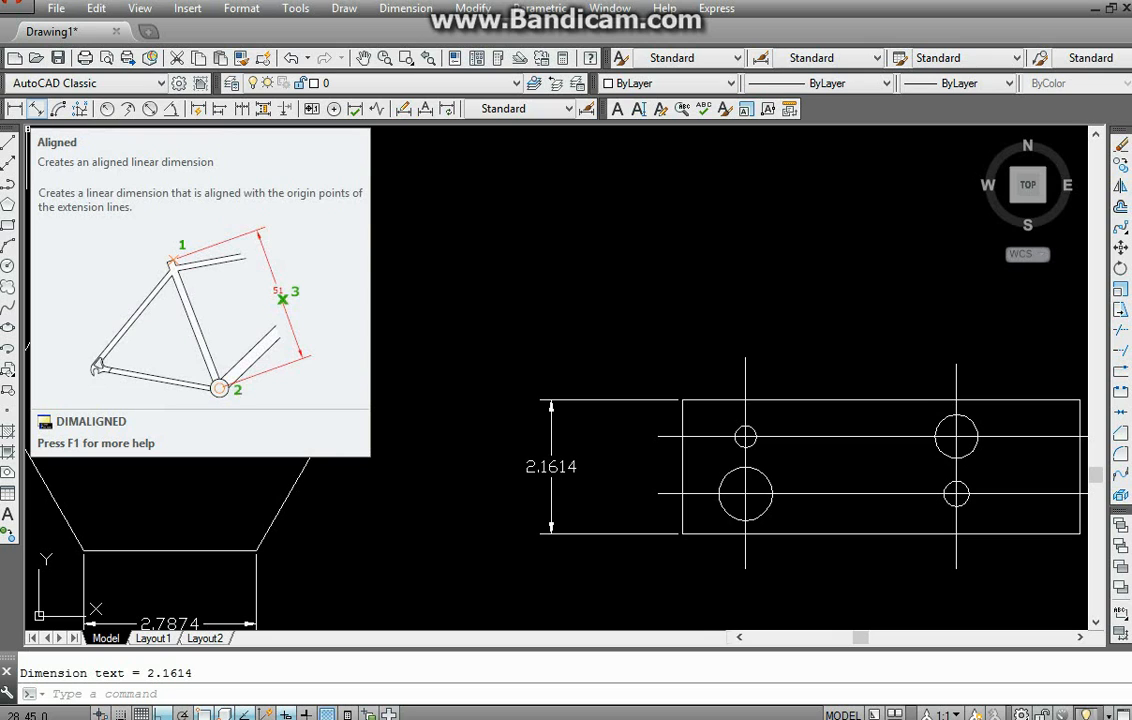
left_click(35, 108)
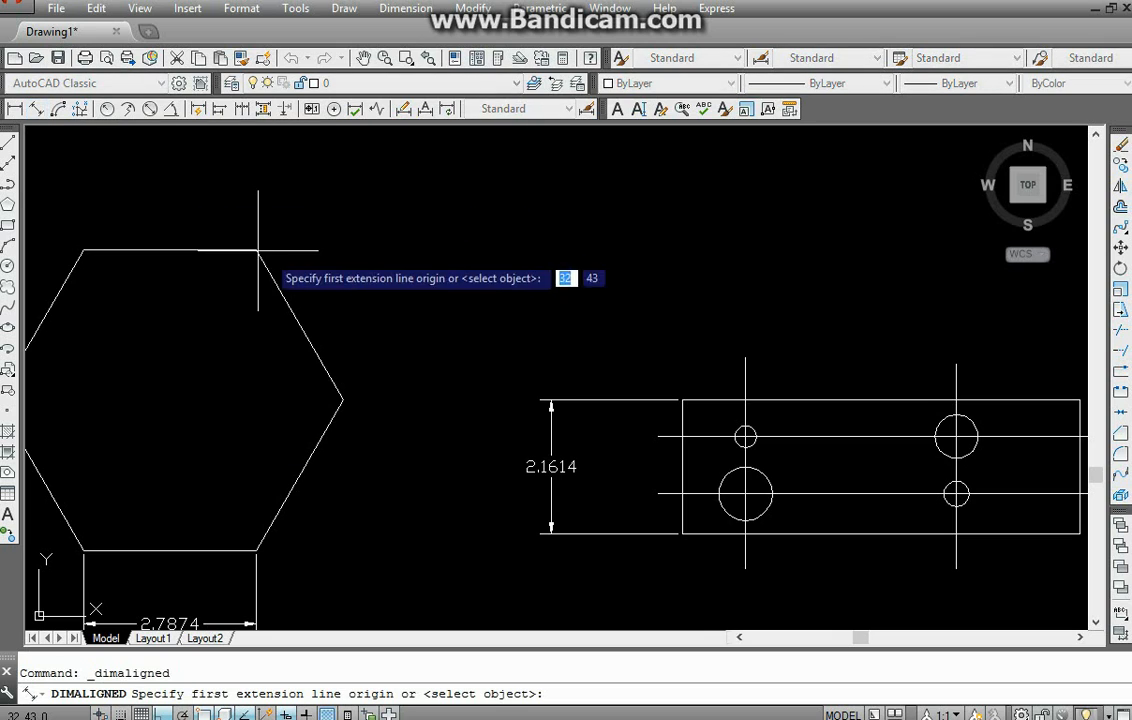
left_click(343, 400)
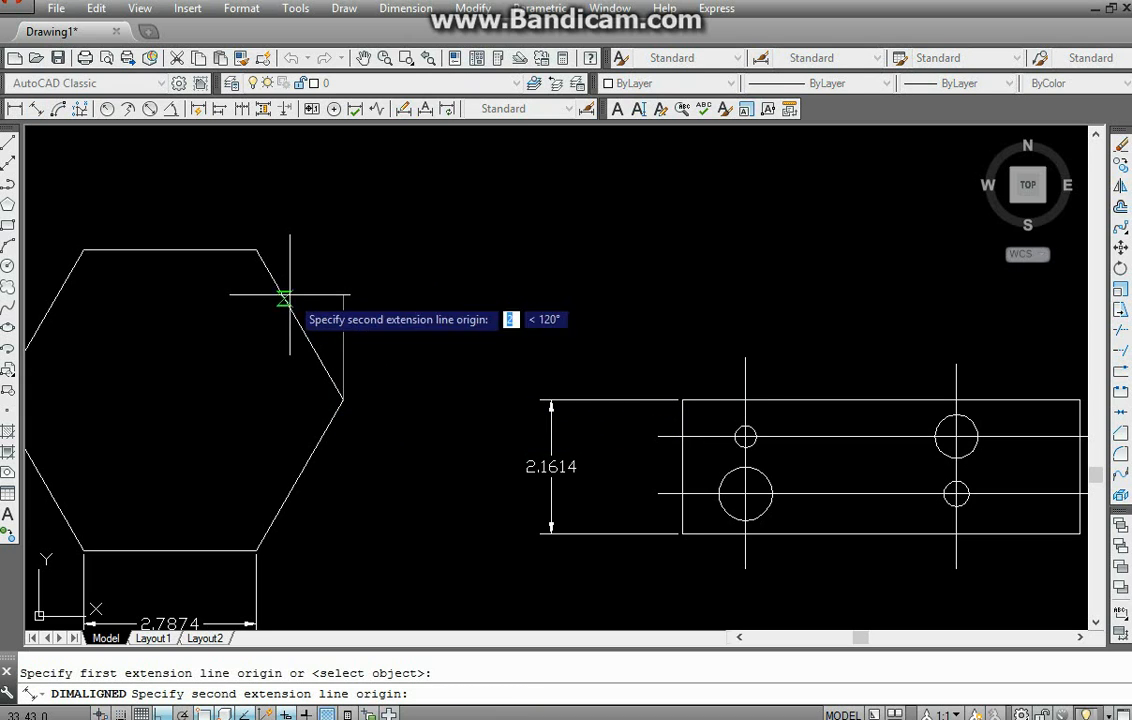
left_click(256, 249)
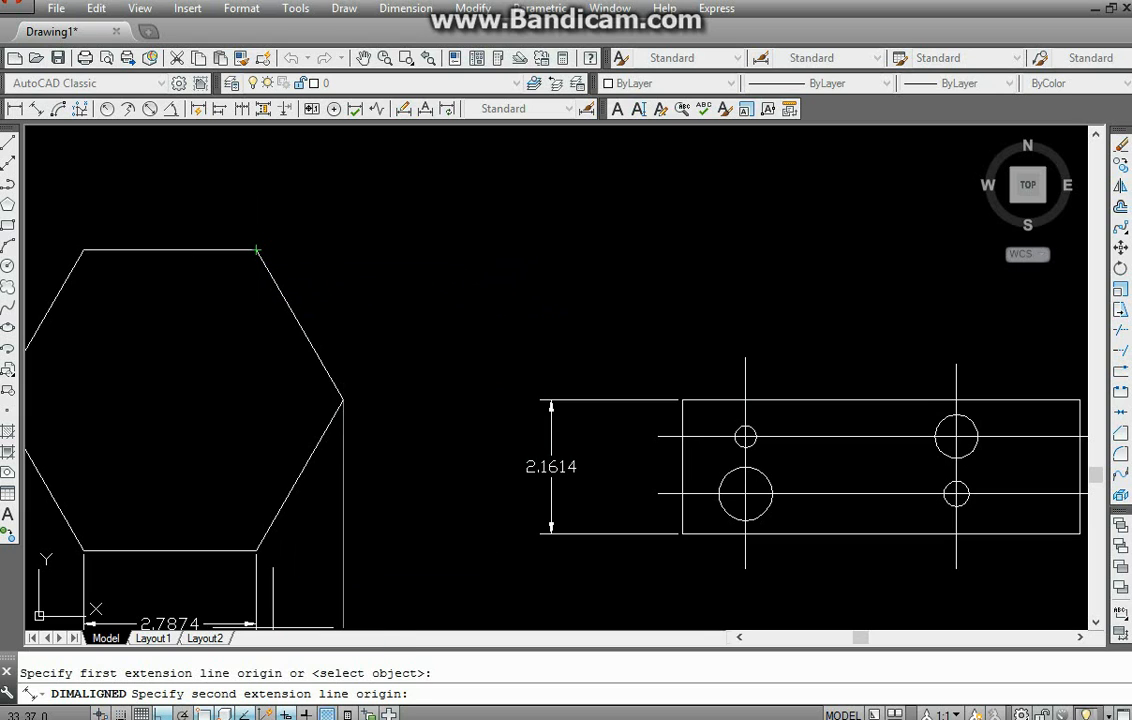
key("F8")
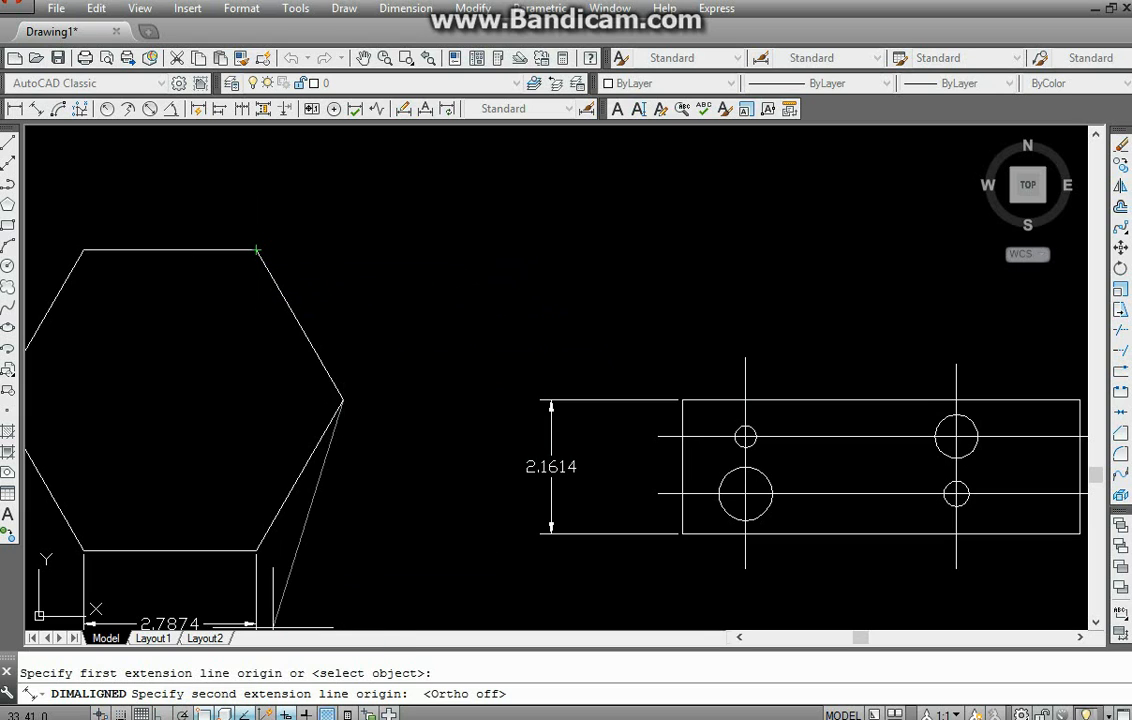
left_click(256, 249)
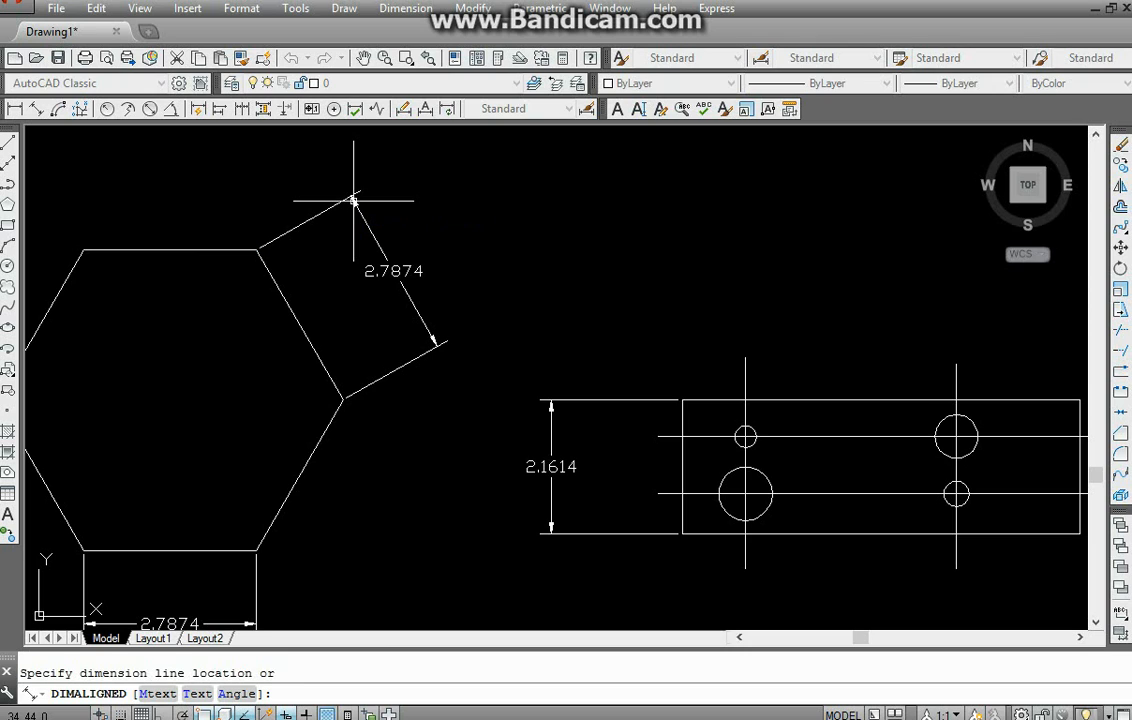
left_click(353, 196)
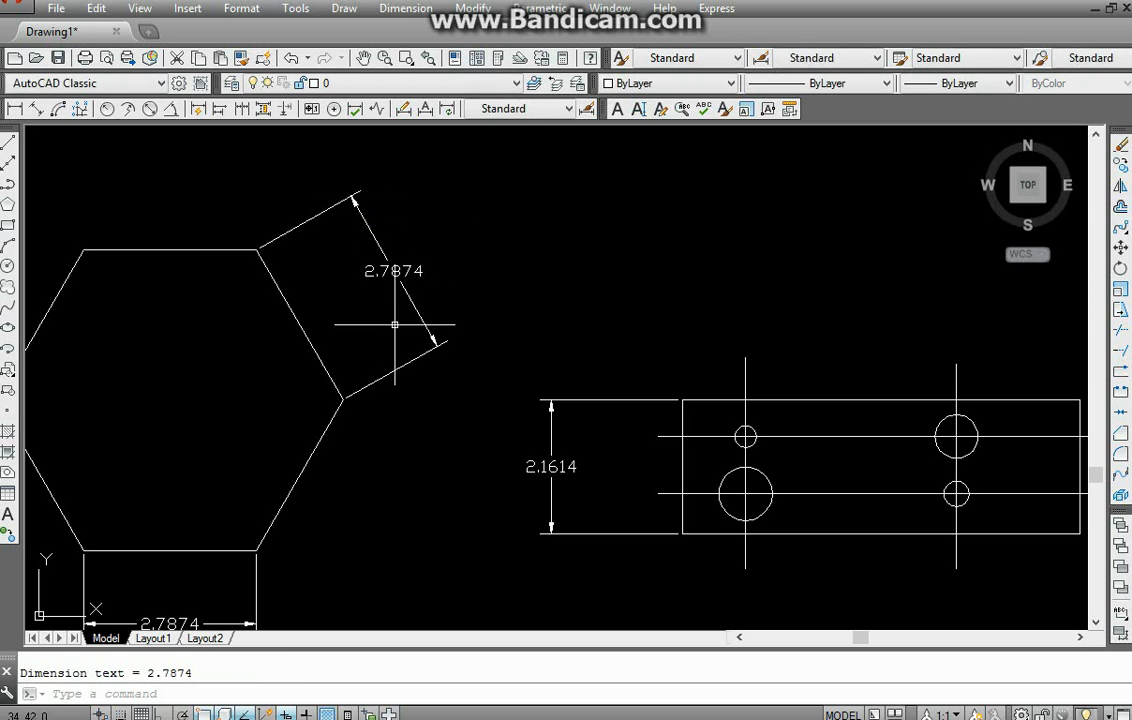
mouse_move(437, 441)
middle_mouse_down()
mouse_move(555, 380)
mouse_move(493, 425)
middle_mouse_up()
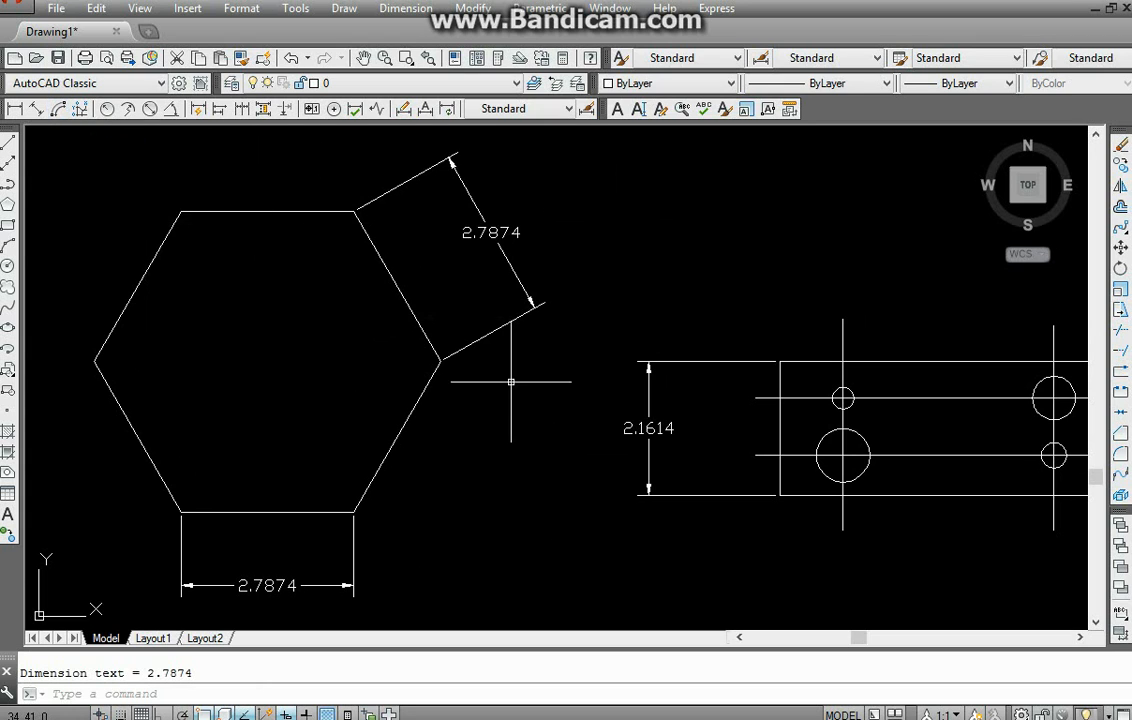
- Draw an open elliptical arc in the empty area above the plate, between it and the hexagon
middle_click_drag(513, 381, 284, 395)
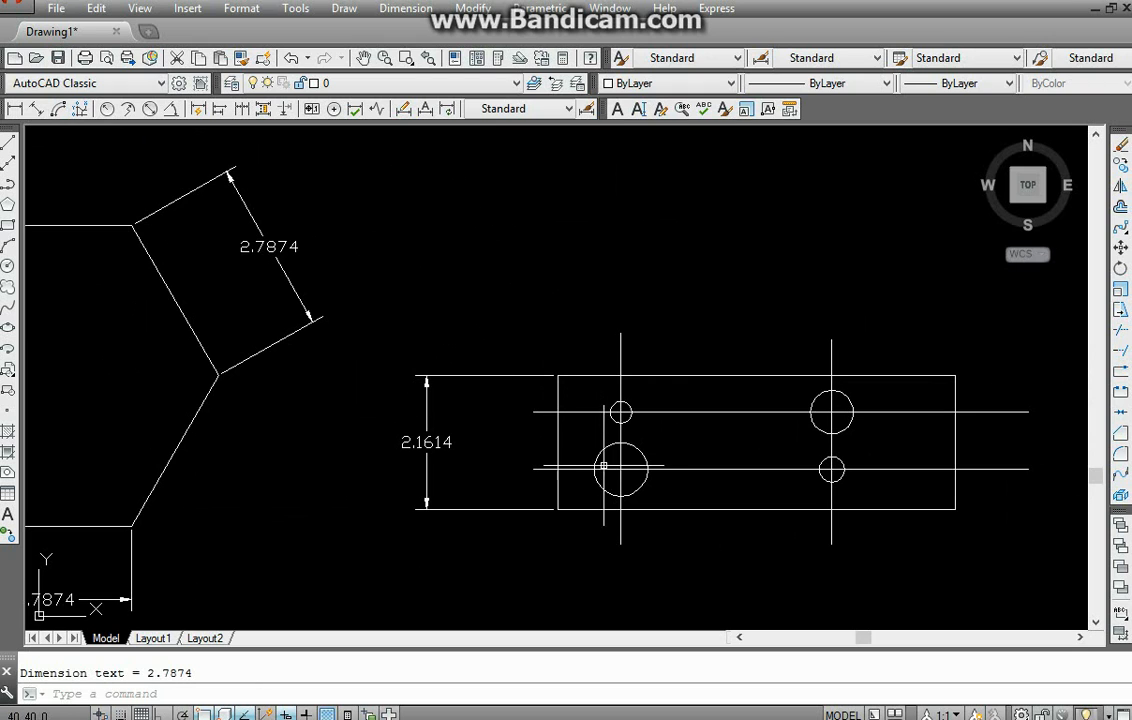
middle_click_drag(551, 450, 739, 465)
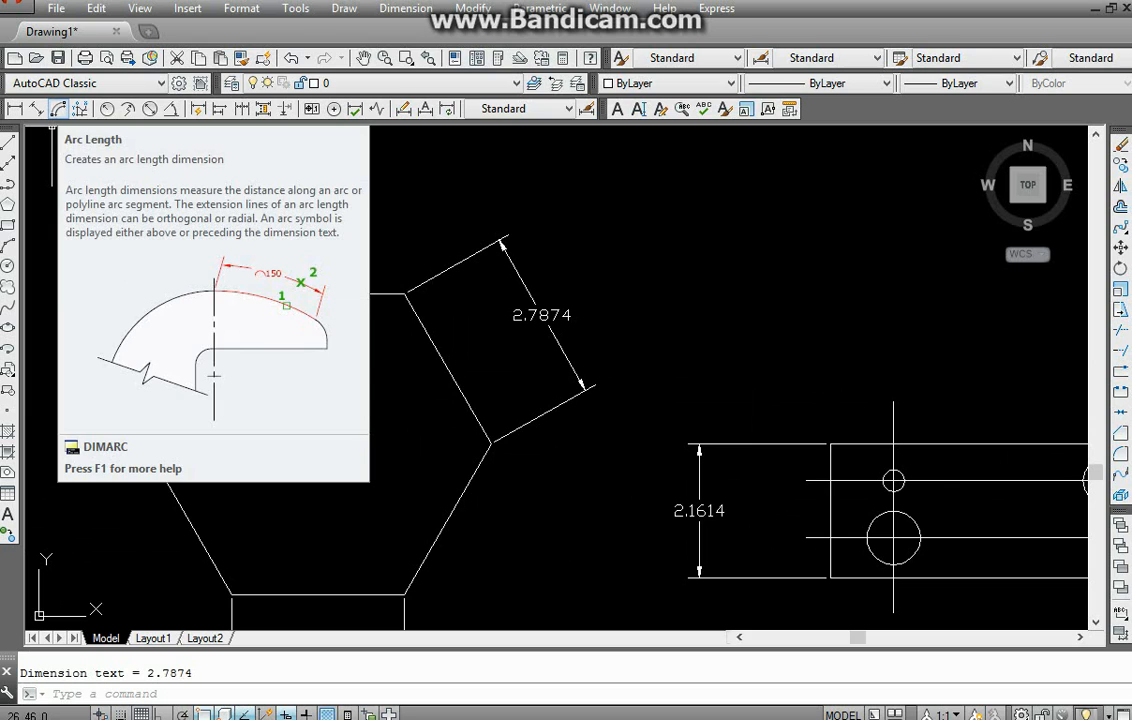
middle_click_drag(733, 245, 629, 255)
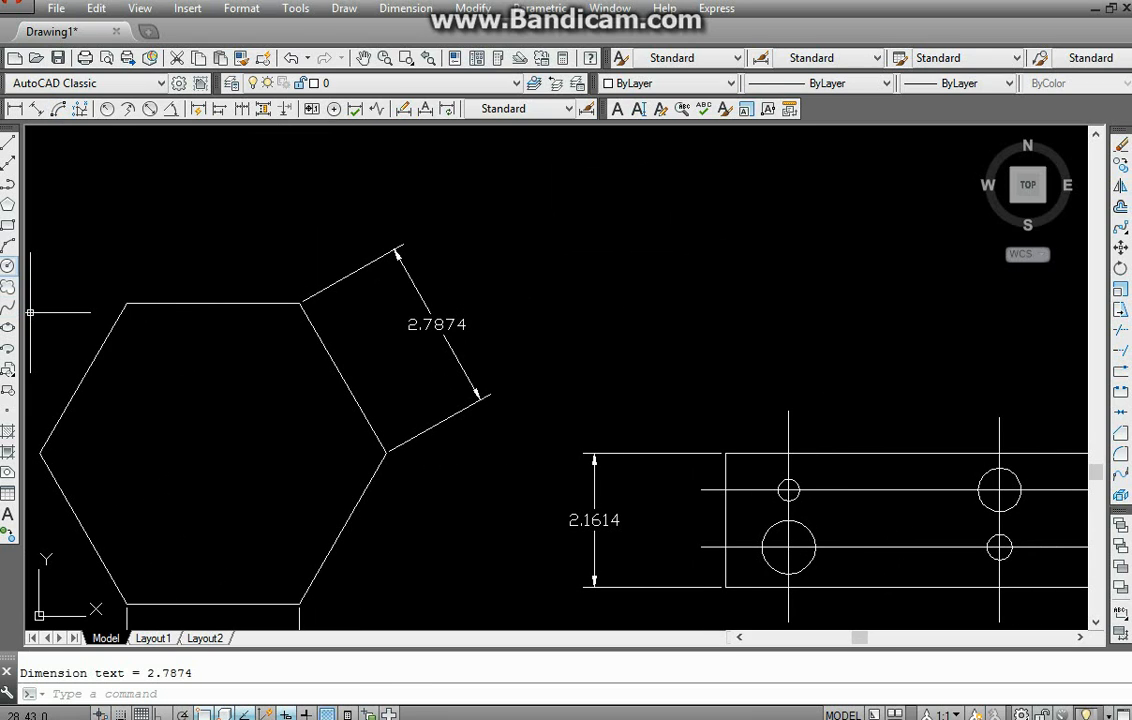
left_click(8, 348)
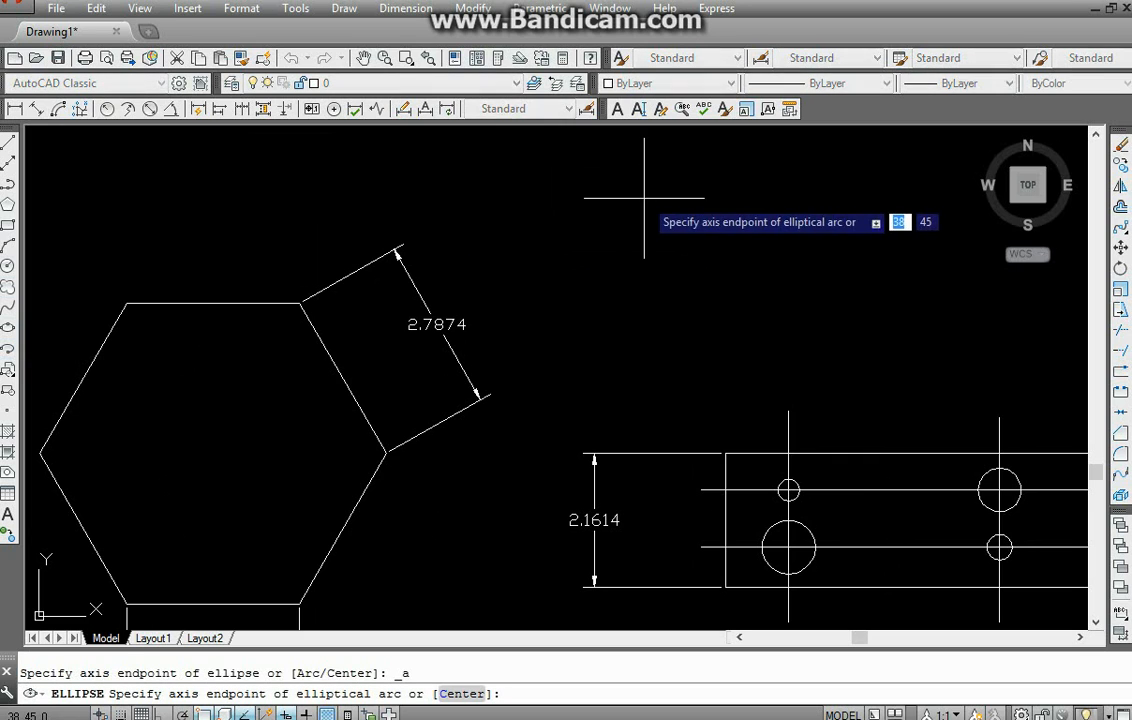
left_click(537, 213)
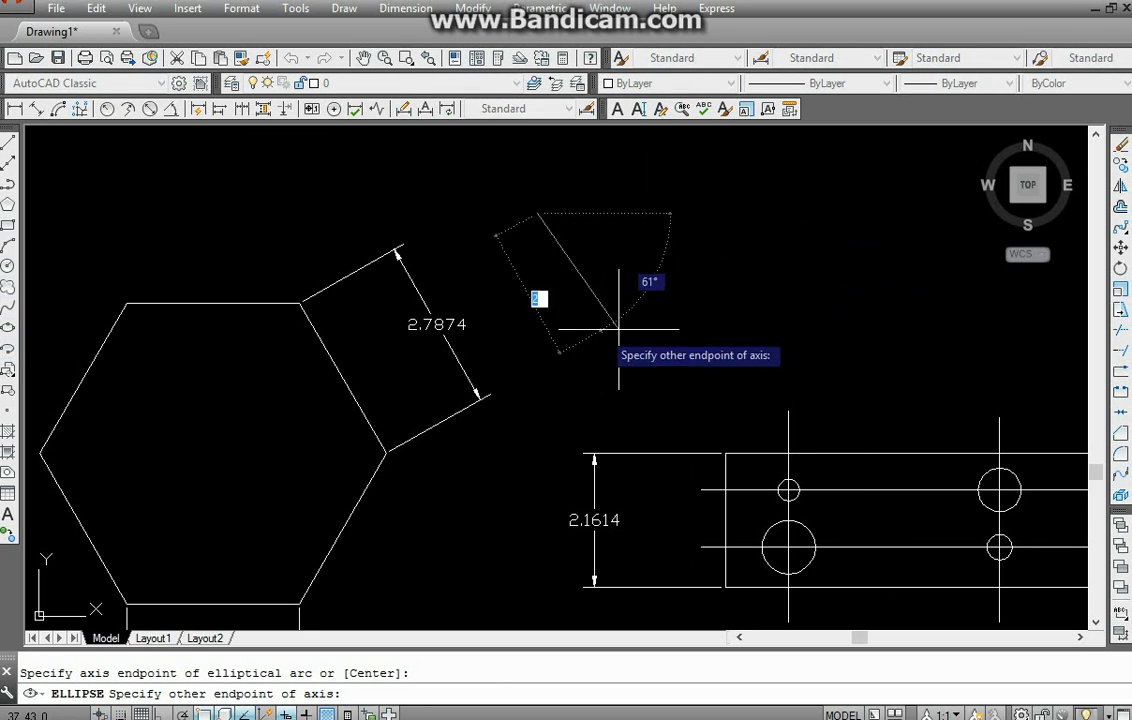
left_click(745, 293)
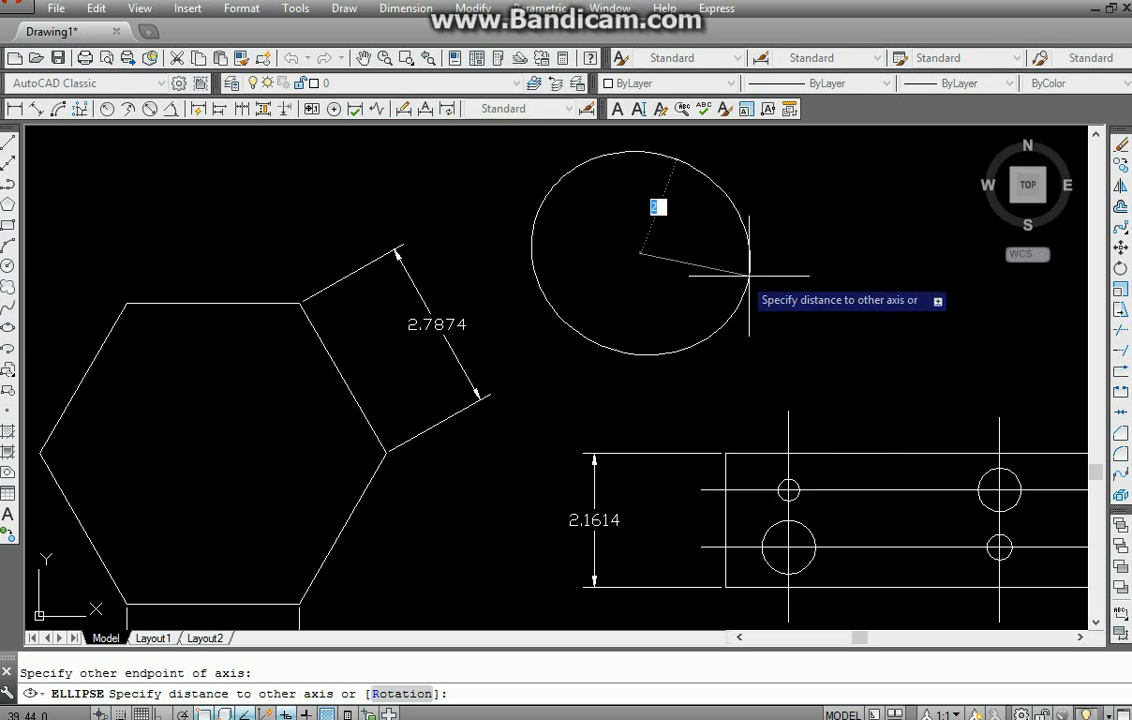
left_click(692, 284)
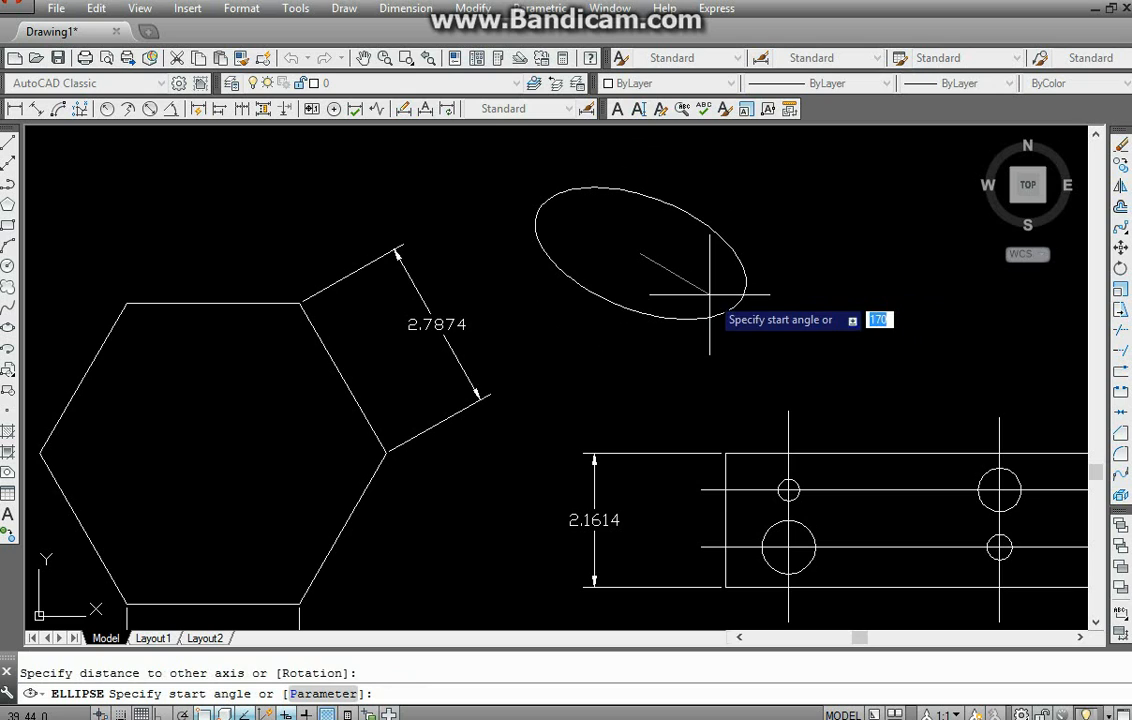
key("Return")
key("Escape")
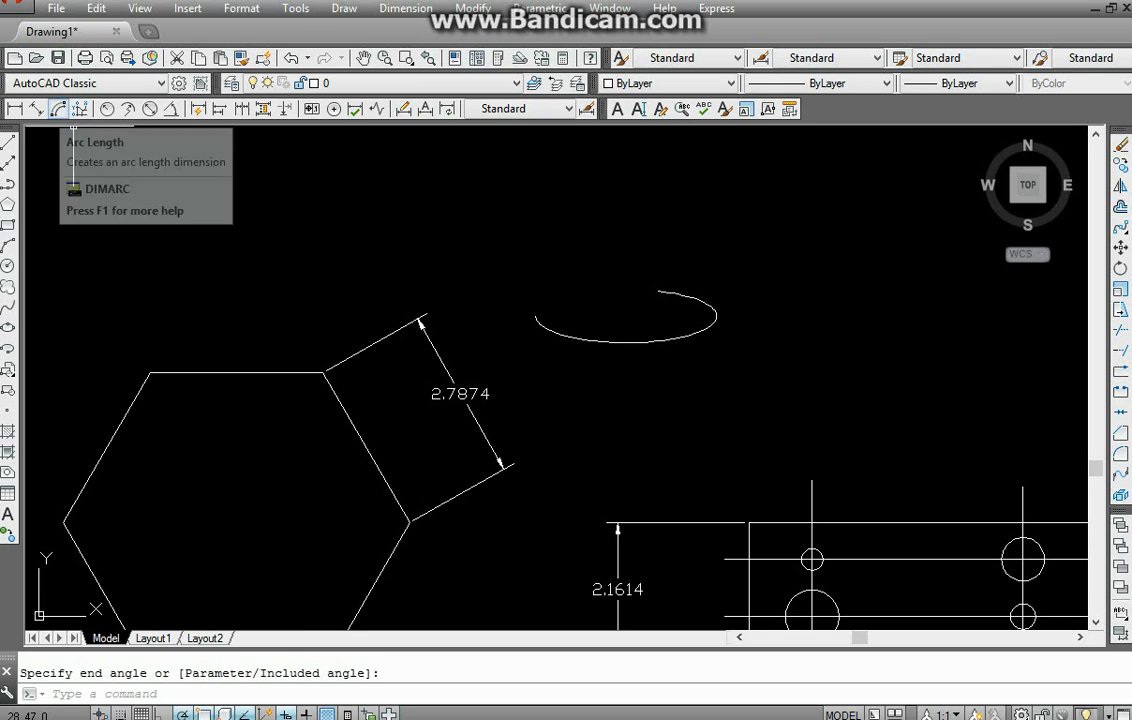
- Try to add an arc length dimension to the elliptical arc, and erase that arc
left_click(58, 108)
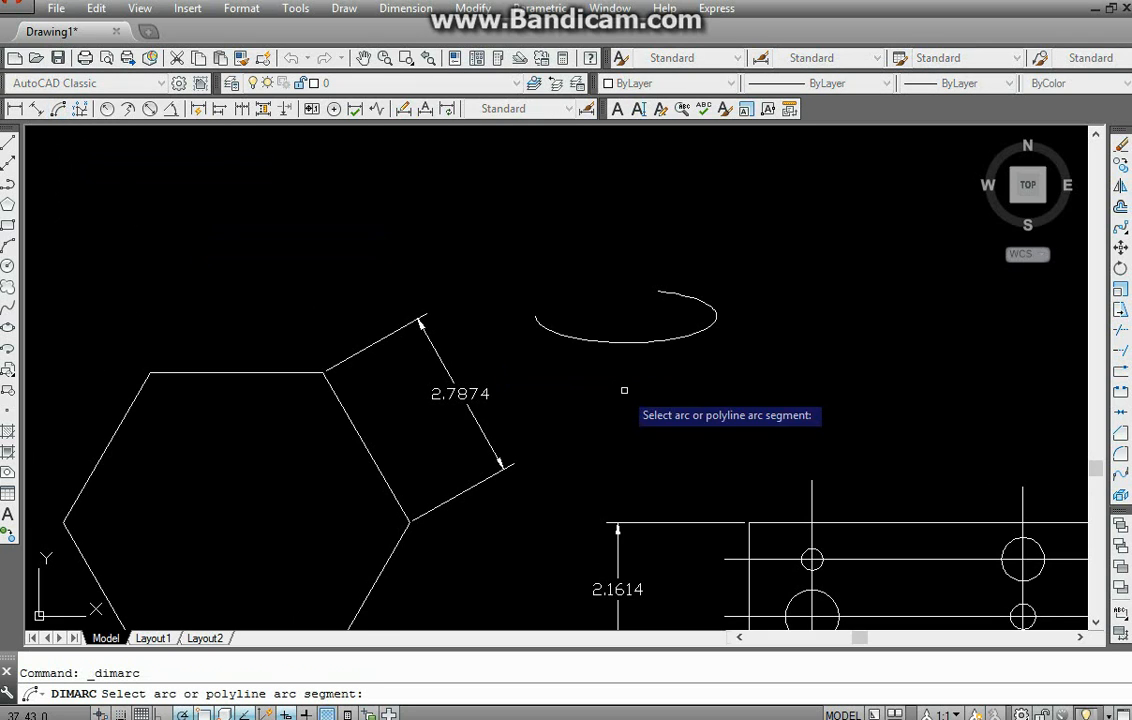
left_click(675, 338)
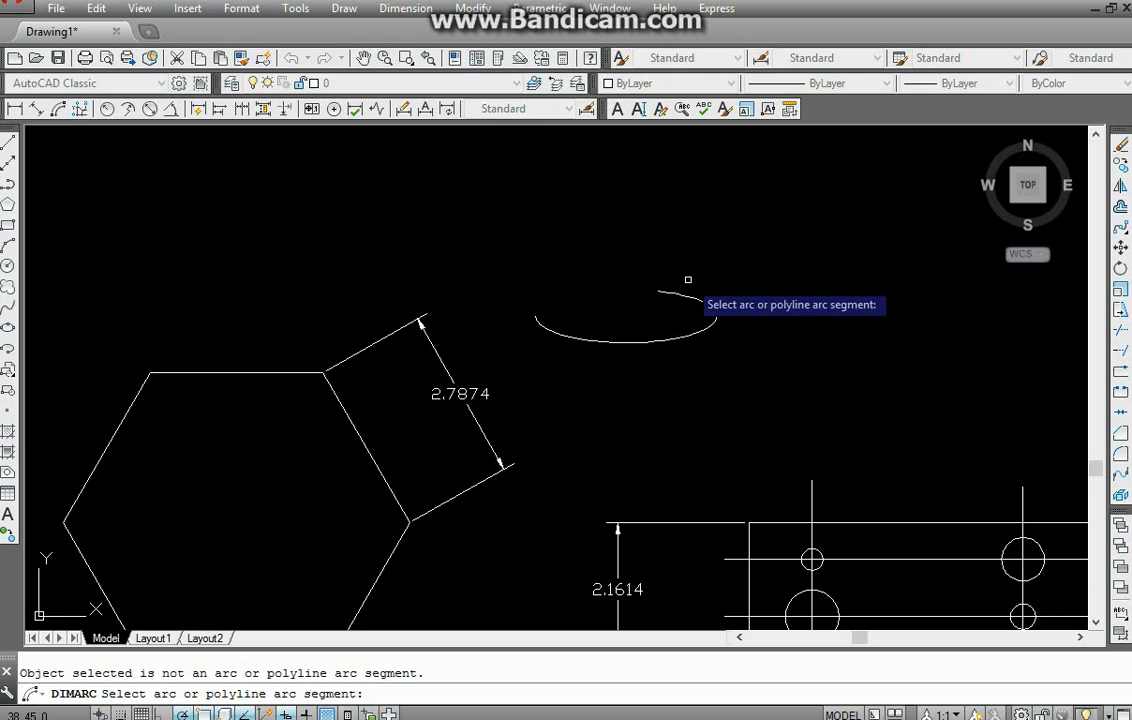
middle_click_drag(682, 296, 666, 270)
middle_click_drag(890, 566, 780, 436)
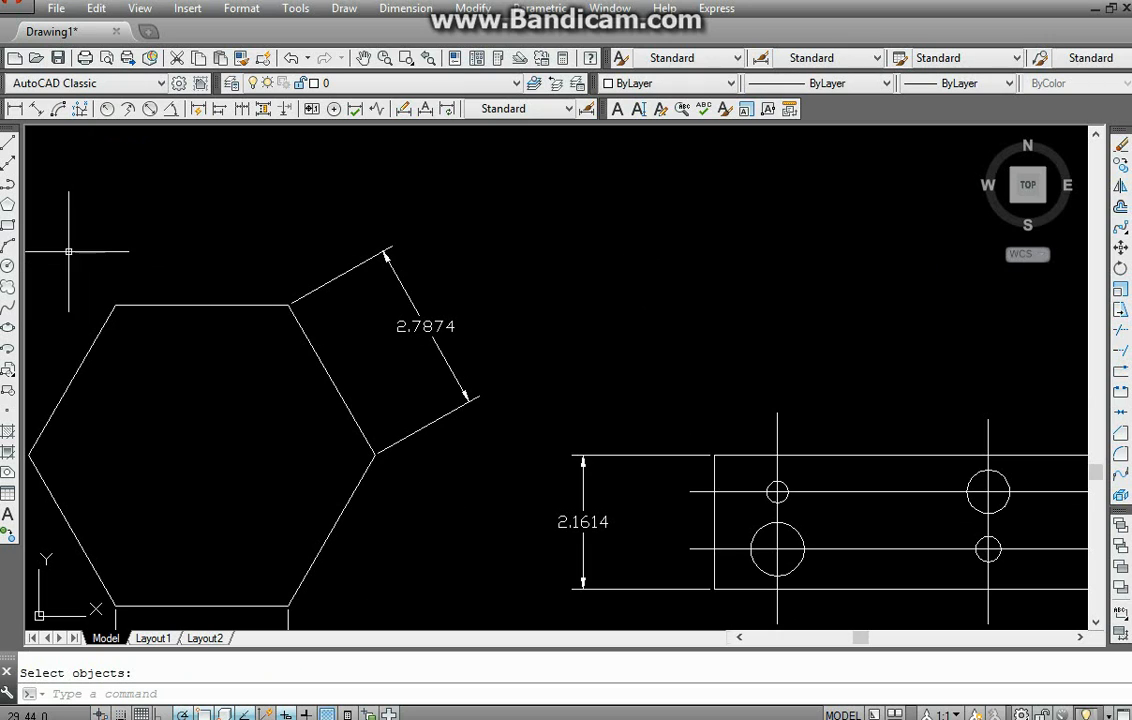
- Draw a three-point arc about 4.53 units long above the plate, bulging toward the hexagon and opening away from it
left_click(8, 245)
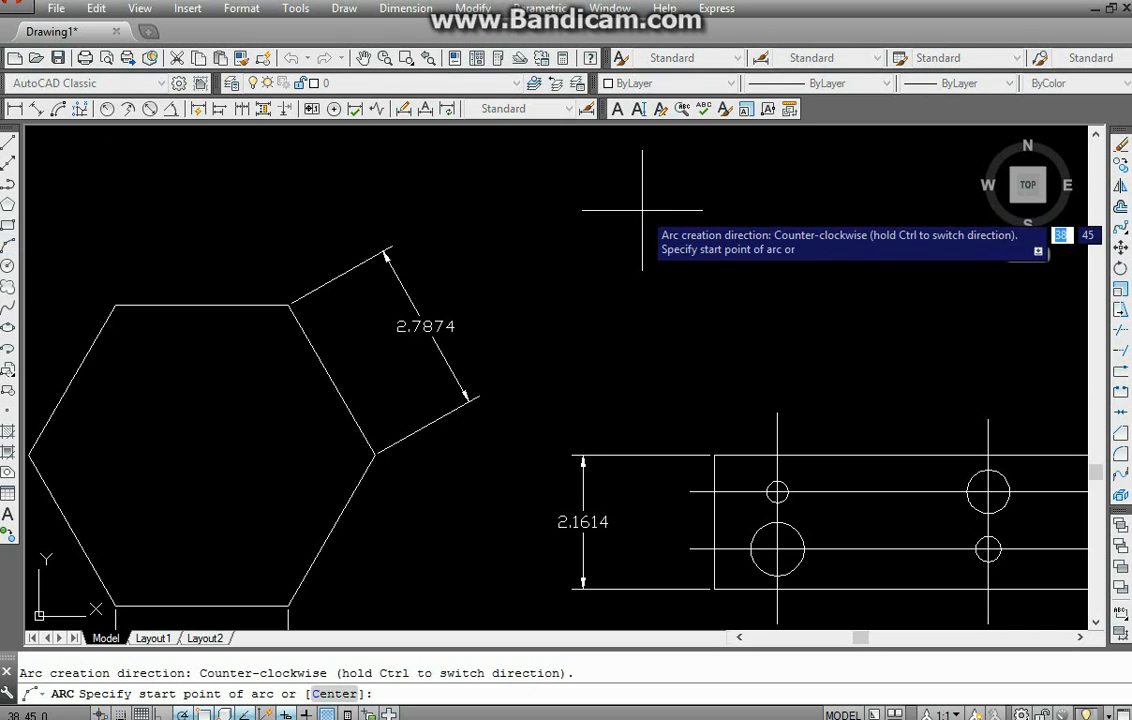
left_click(651, 185)
left_click(570, 288)
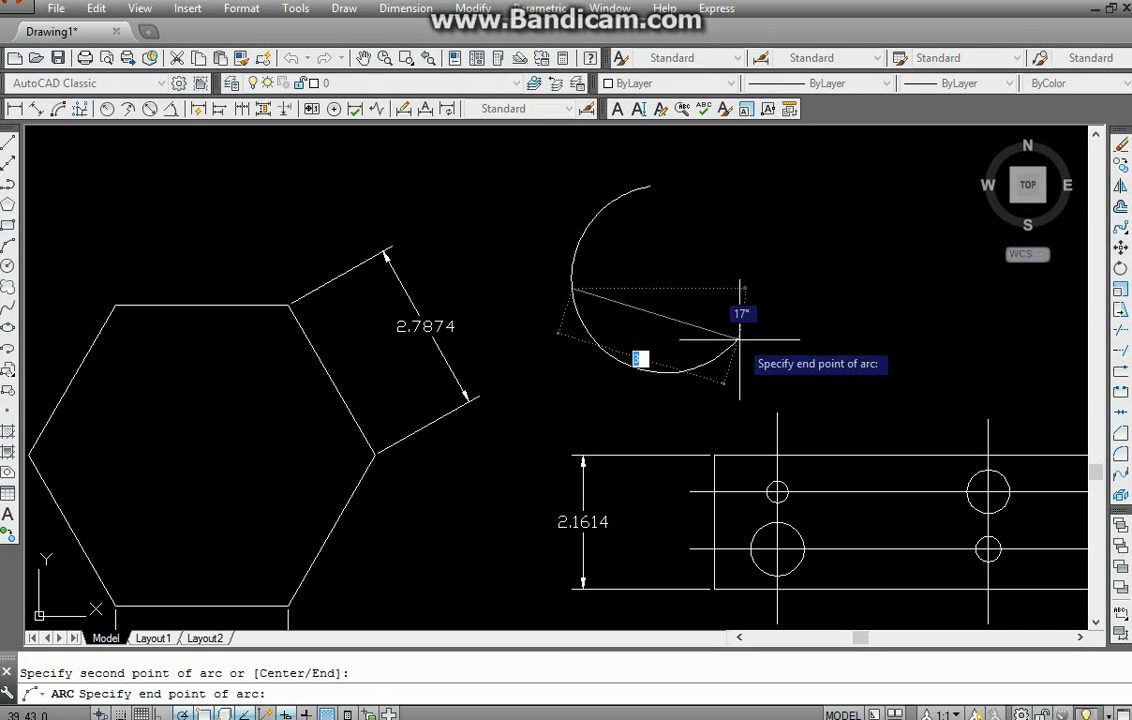
left_click(676, 351)
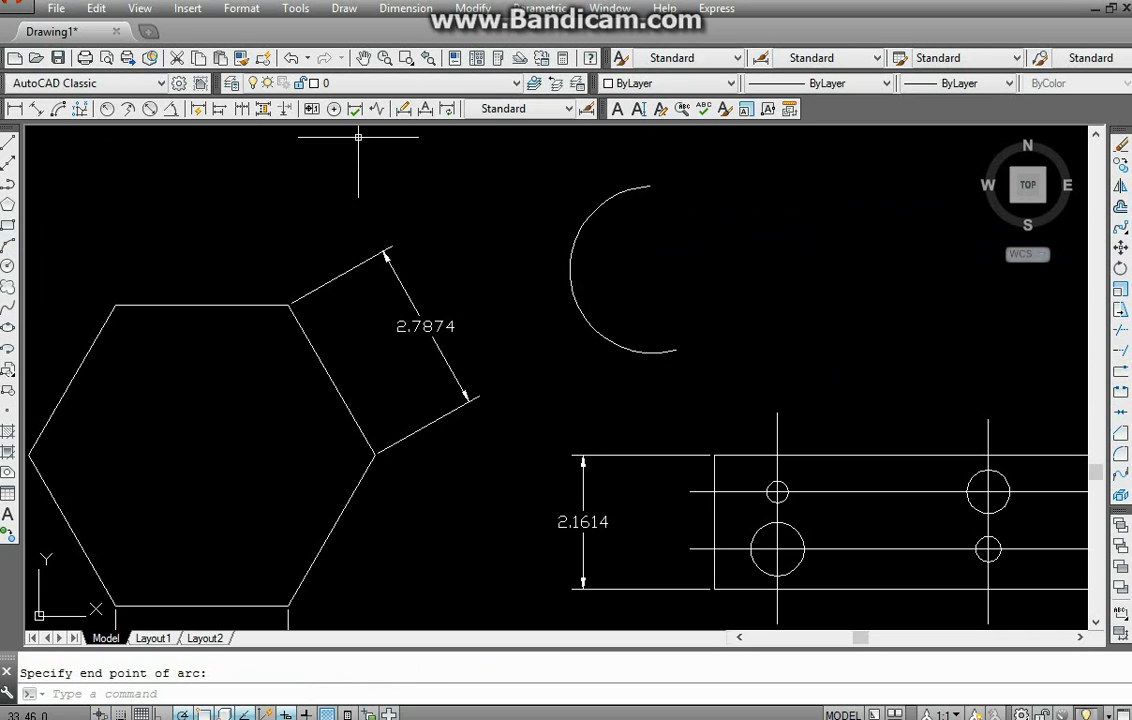
- Add an arc length dimension to the new arc, placed outside its curve on the side facing the hexagon
left_click(57, 108)
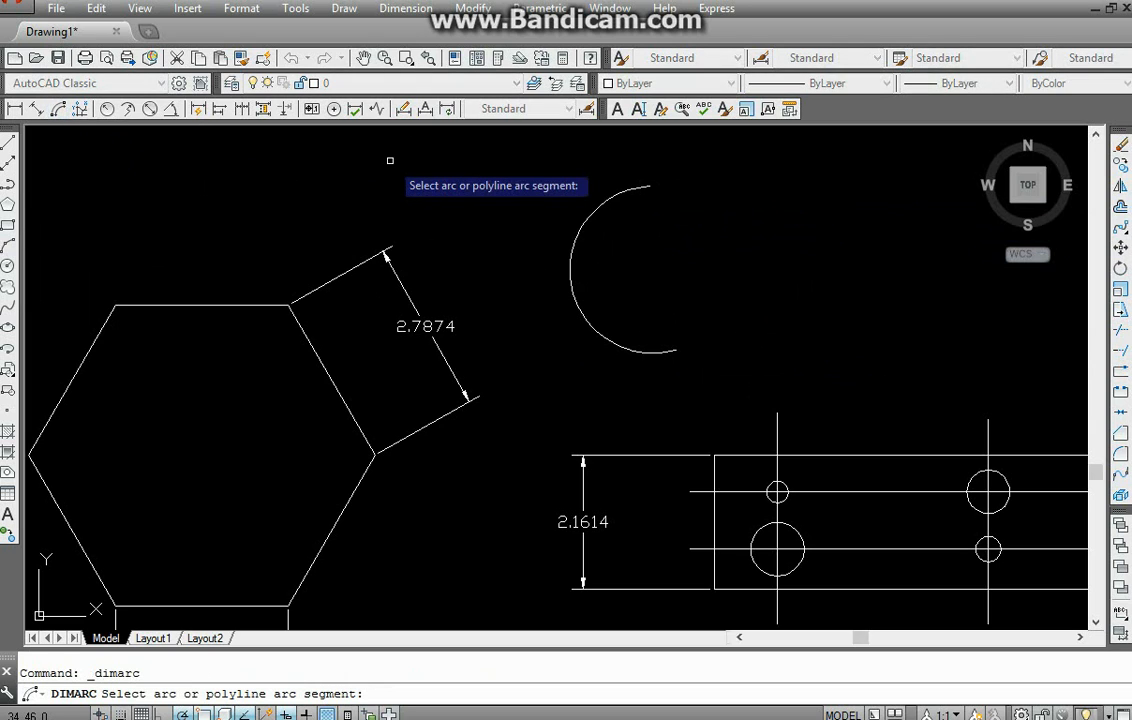
left_click(570, 280)
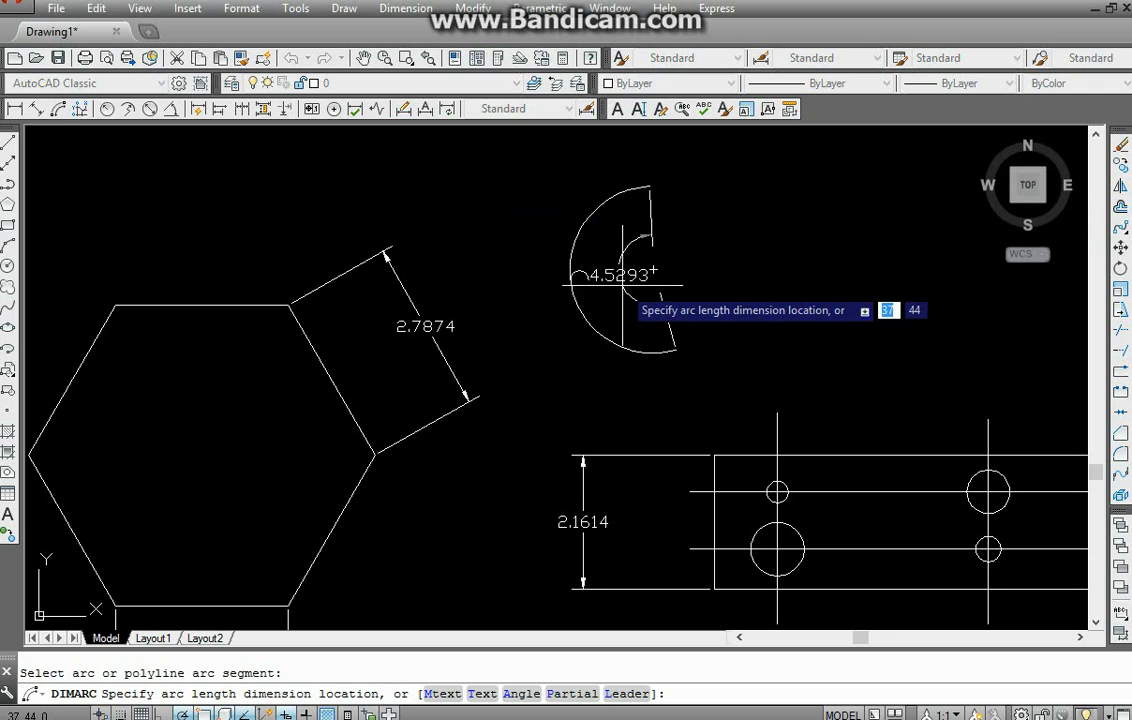
scroll(635, 285, "up", 2)
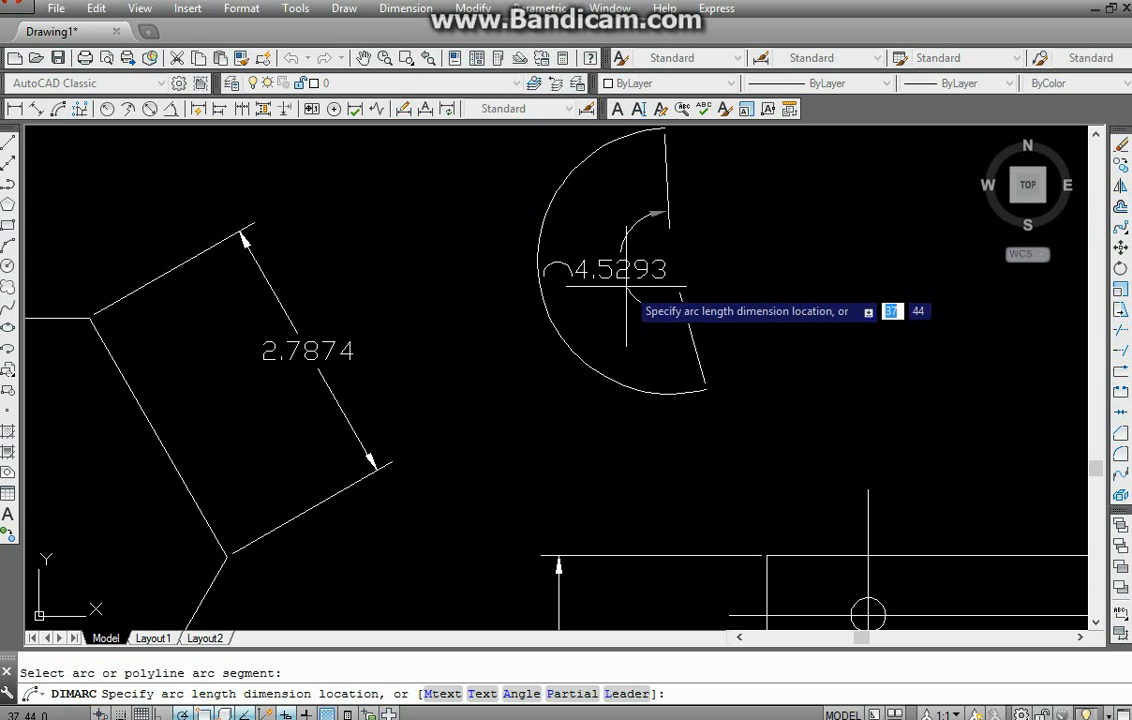
middle_click_drag(487, 355, 560, 355)
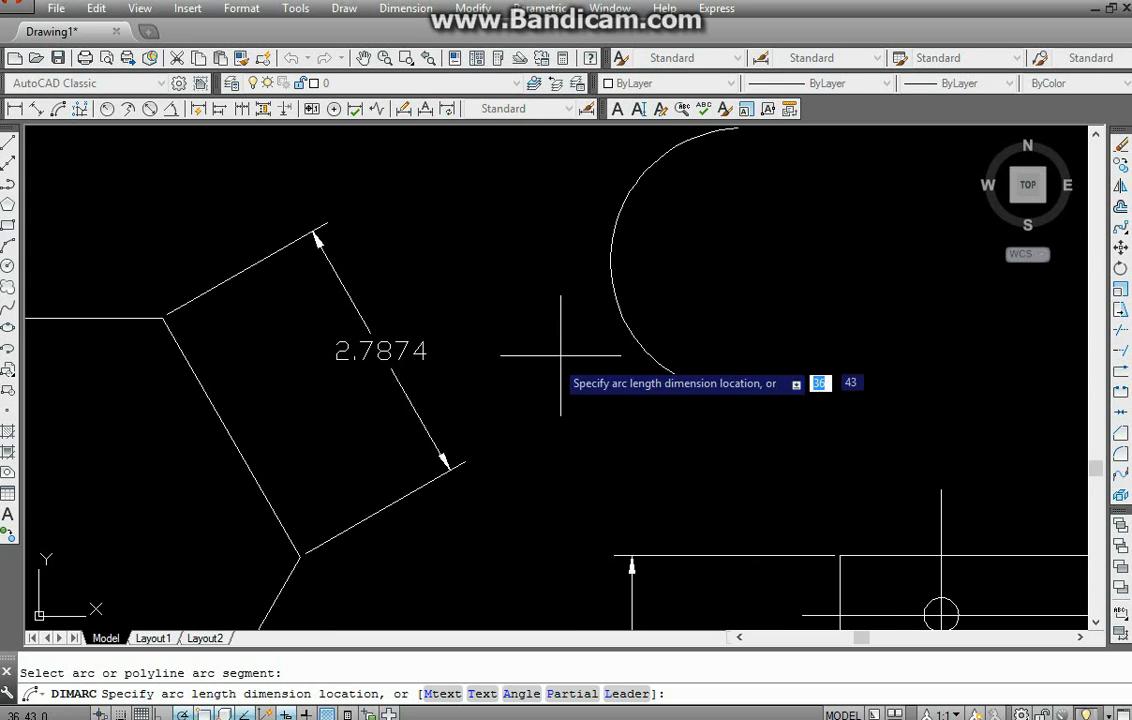
scroll(528, 367, "down", 2)
left_click(528, 367)
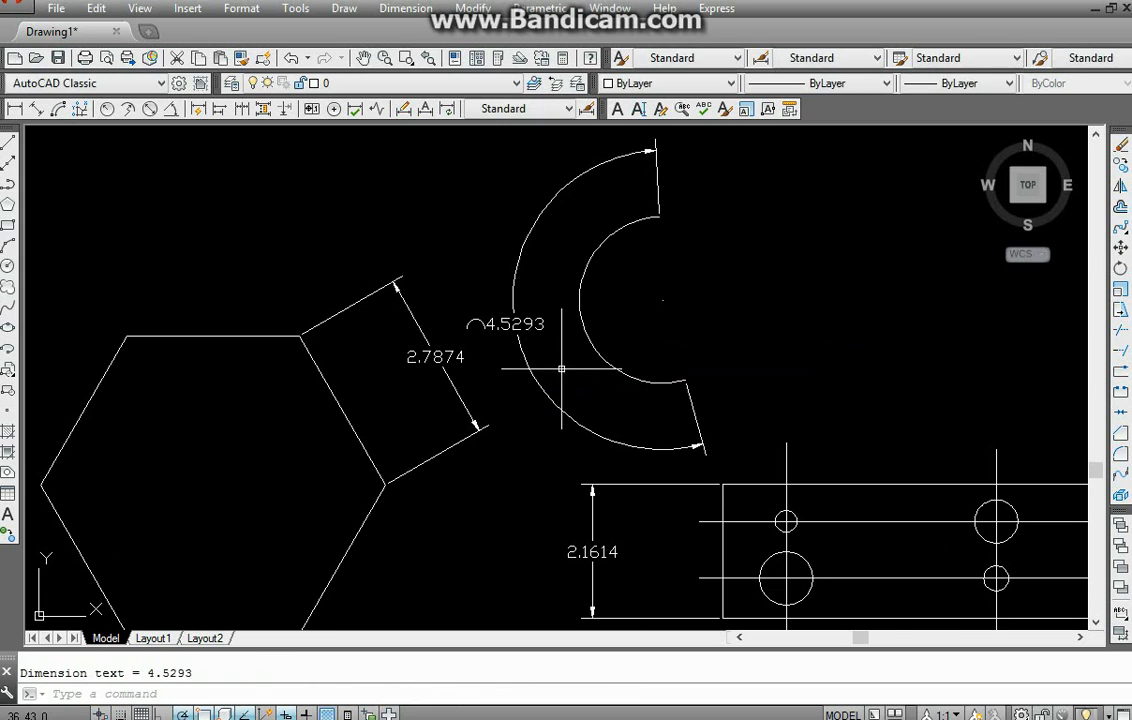
- Add an Xdatum ordinate dimension at the center of the plate's lower-left large hole, with the leader ending below the plate
middle_click_drag(600, 260, 610, 301)
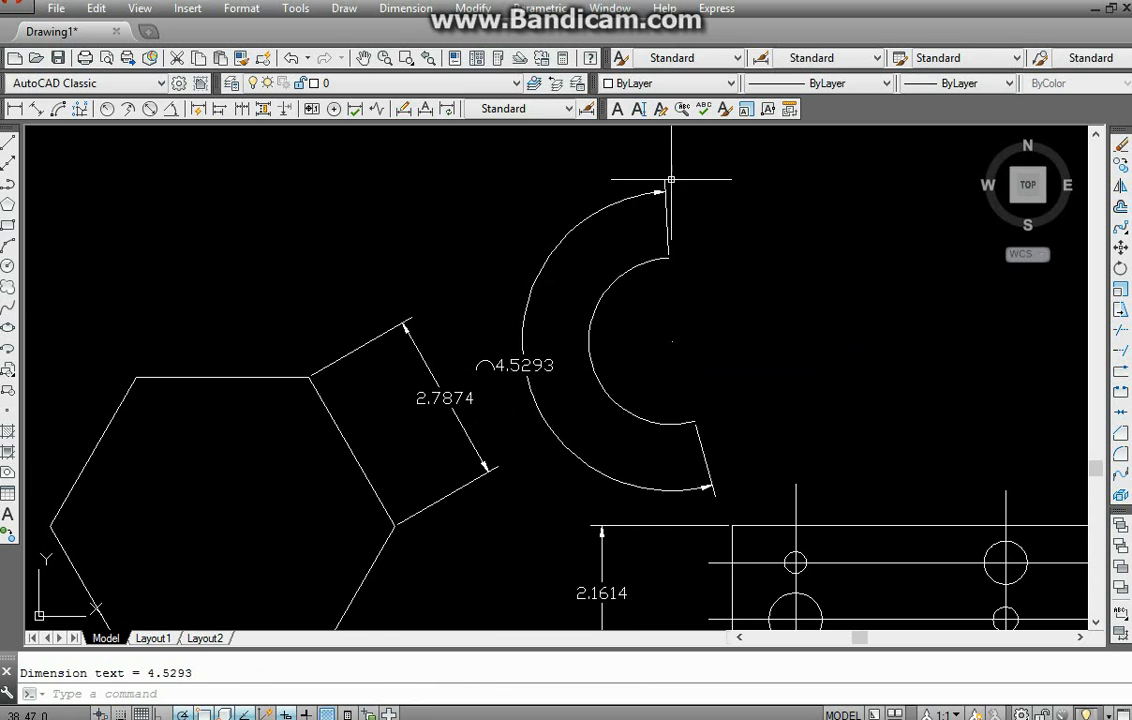
scroll(668, 180, "up", 2)
scroll(652, 347, "down", 4)
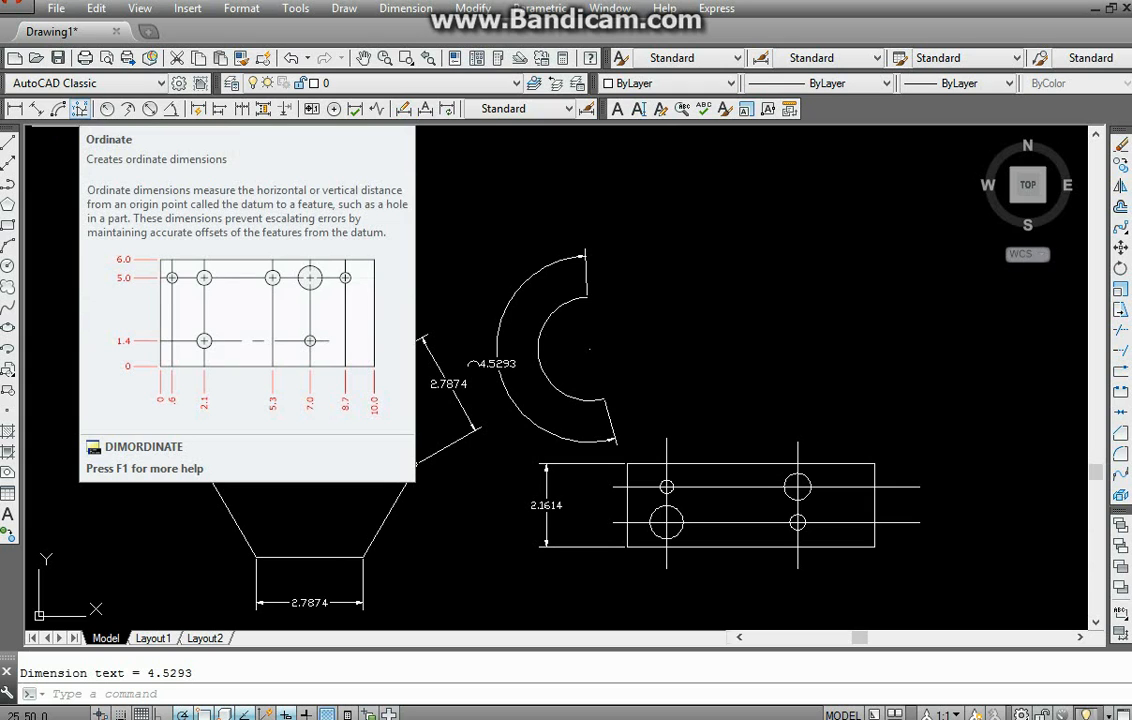
left_click(80, 108)
middle_click_drag(598, 528, 431, 418)
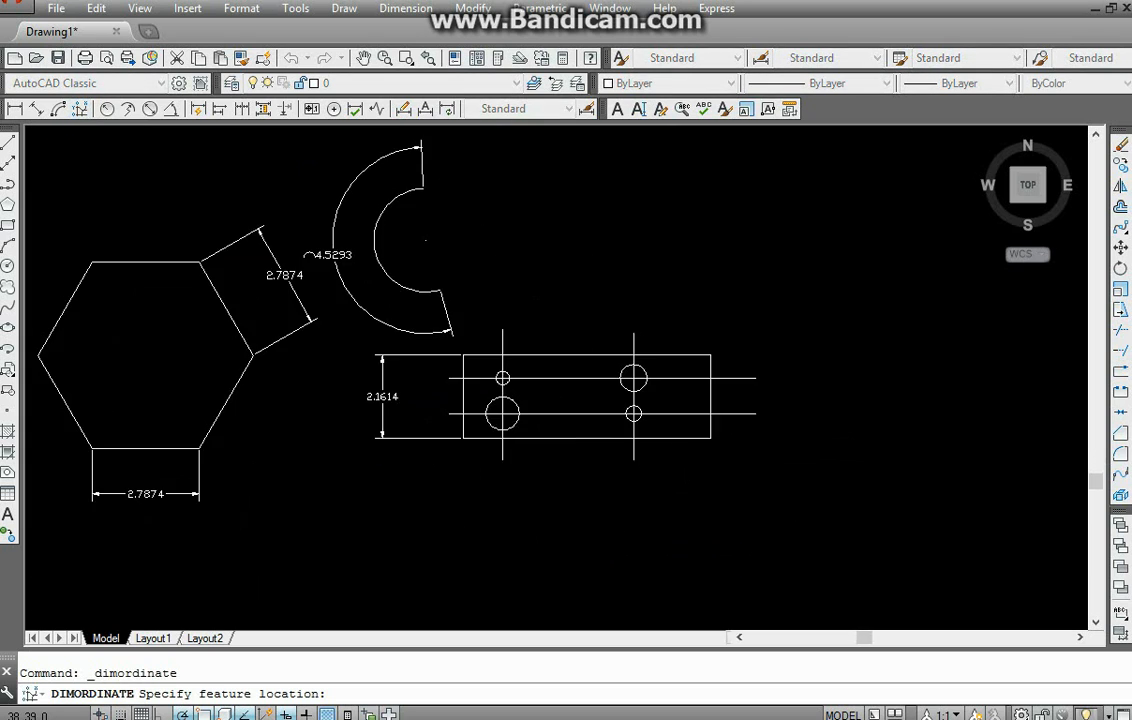
scroll(505, 395, "up", 6)
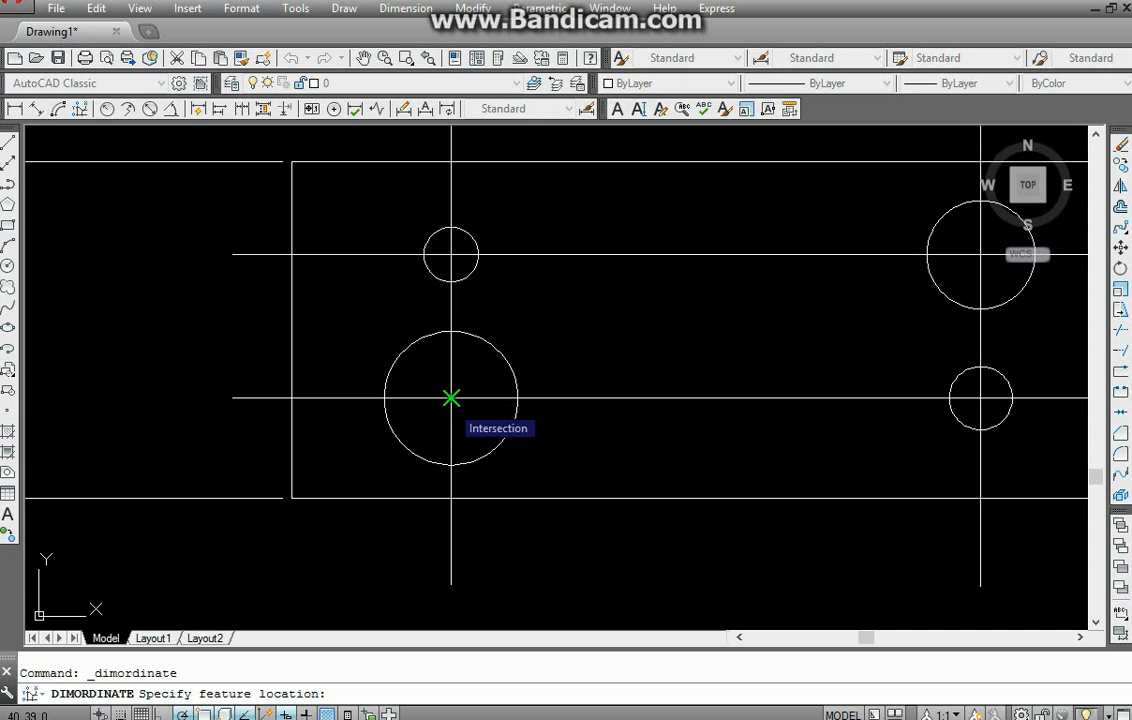
mouse_move(451, 398)
middle_mouse_down()
mouse_move(346, 422)
mouse_move(280, 422)
middle_mouse_up()
scroll(279, 424, "down", 2)
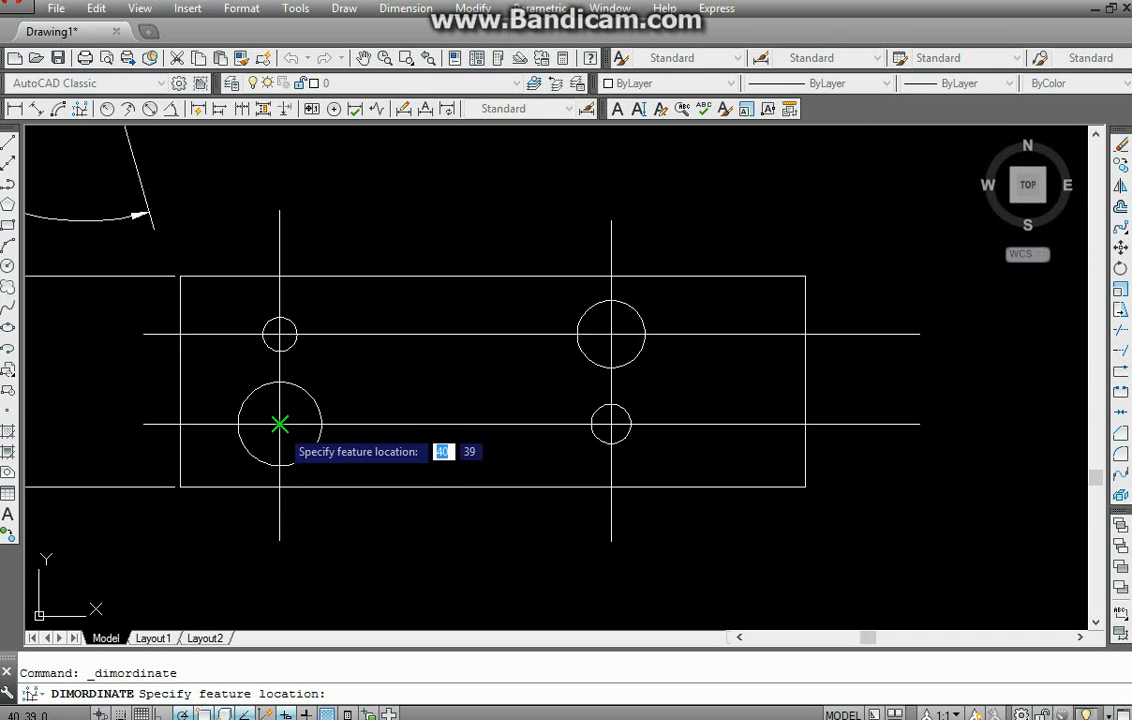
scroll(285, 424, "up", 2)
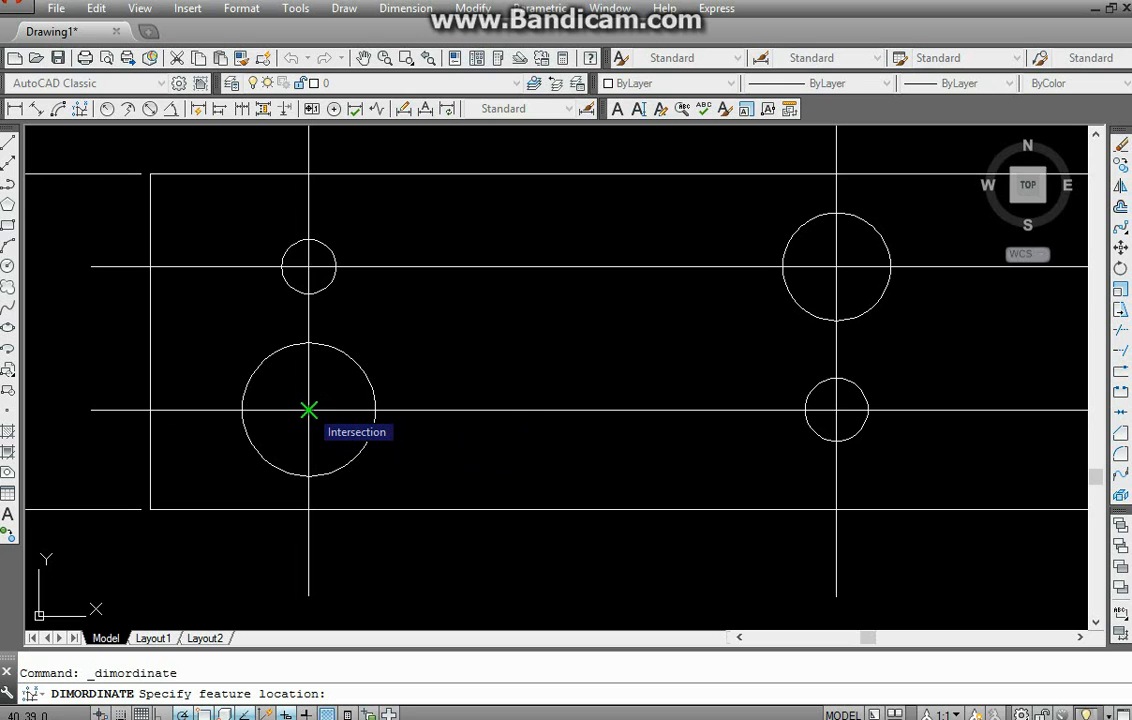
left_click(308, 410)
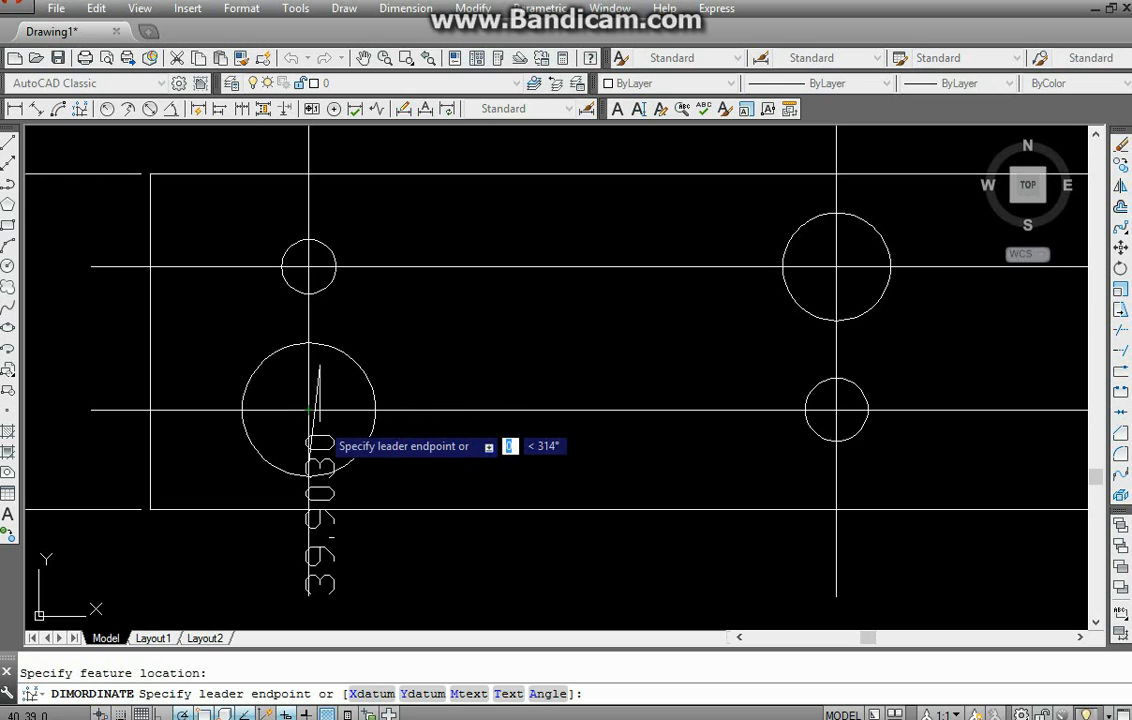
mouse_move(395, 495)
middle_mouse_down()
mouse_move(428, 459)
mouse_move(368, 402)
middle_mouse_up()
middle_click_drag(325, 520, 336, 422)
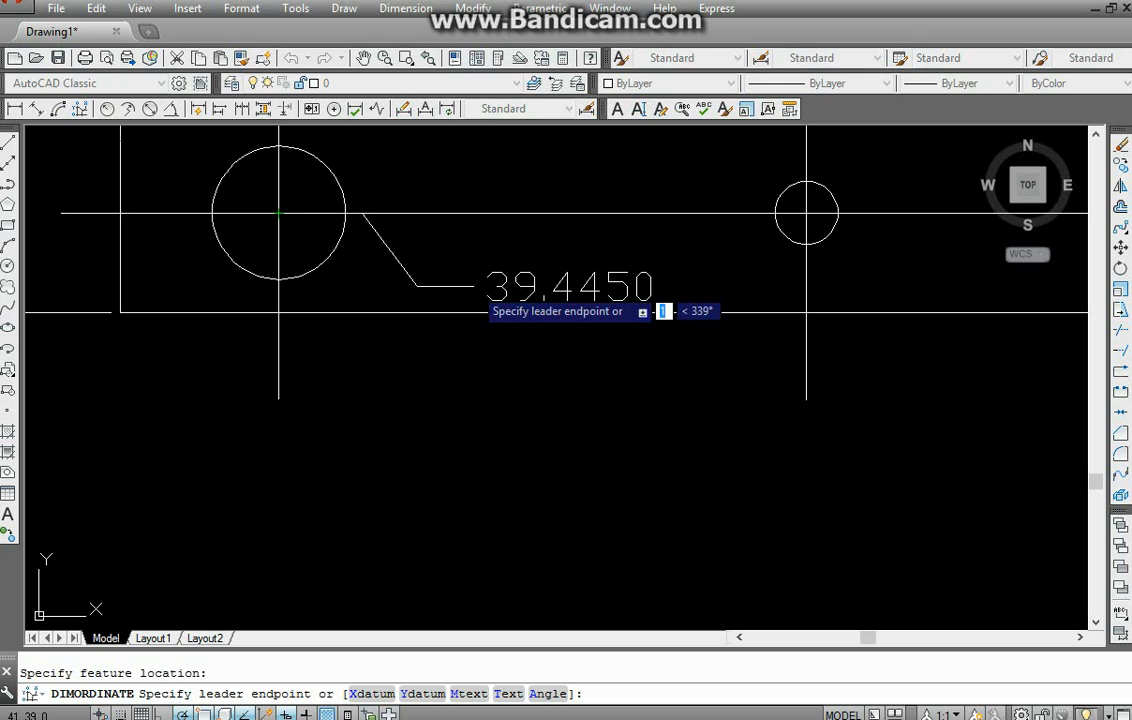
type("x")
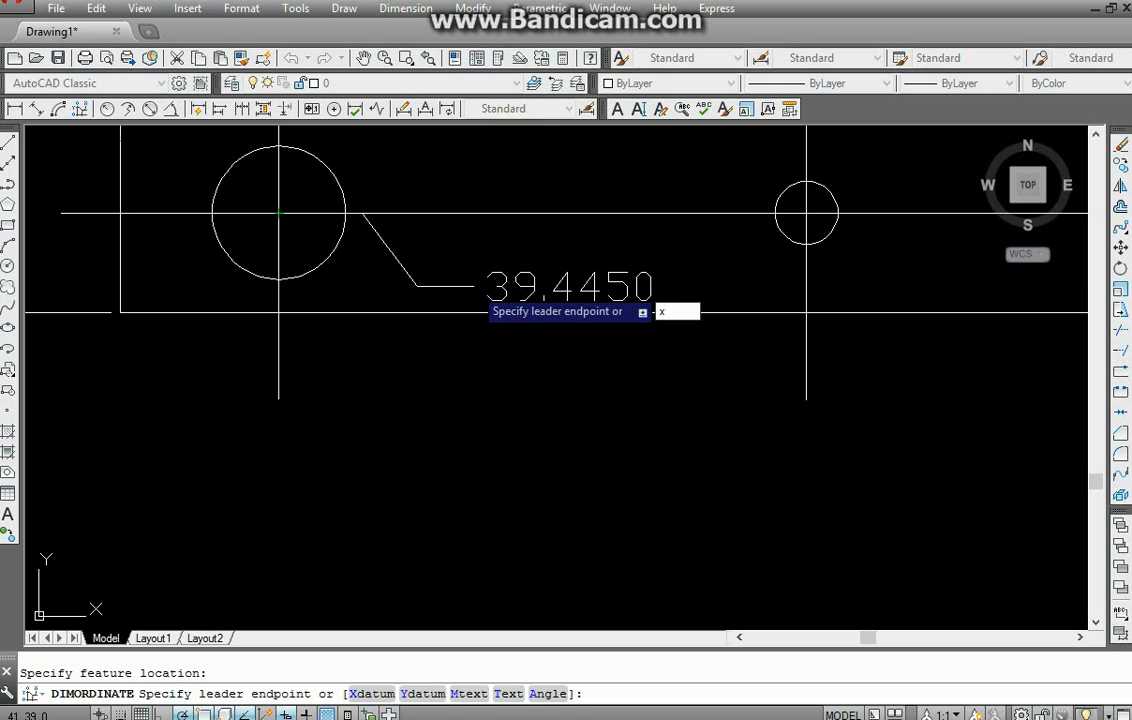
key("Return")
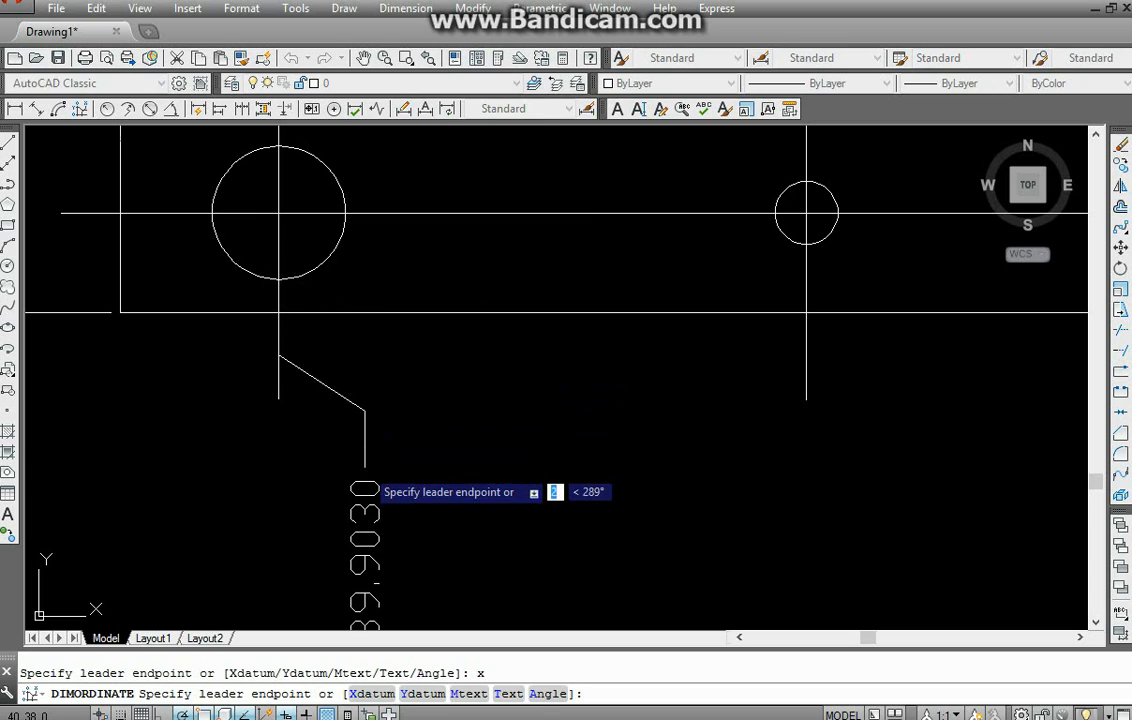
left_click(376, 435)
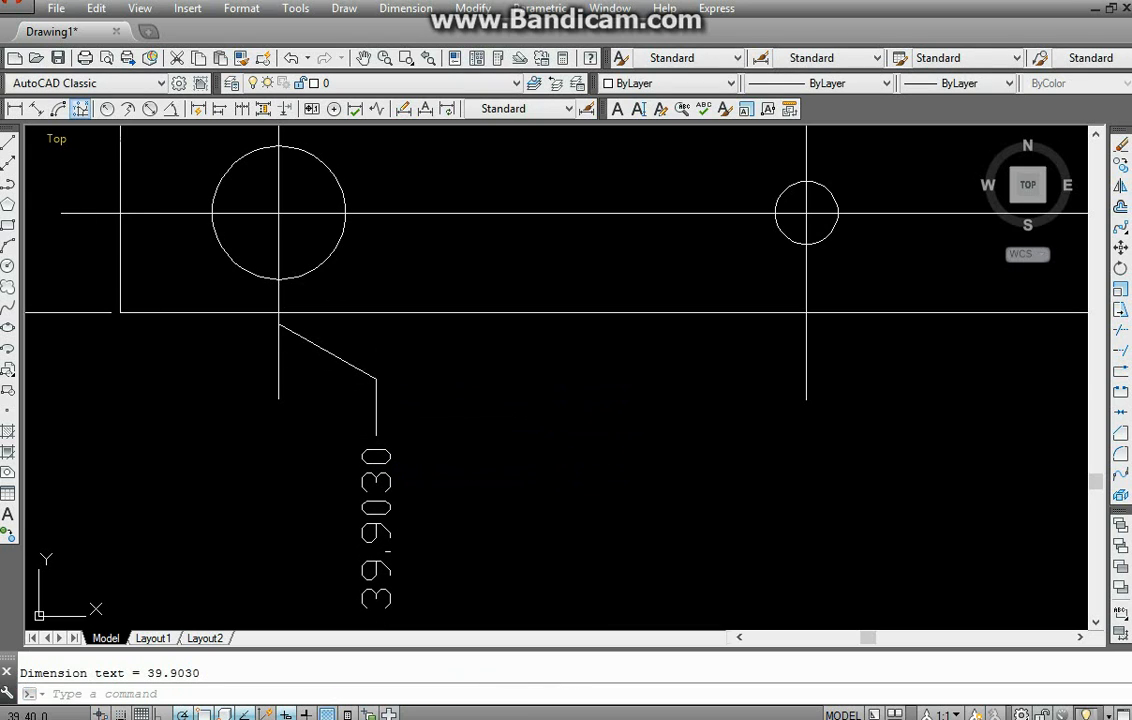
- Add a Ydatum ordinate dimension at the lower-left large hole's center, with the leader ending below the plate, right of the X ordinate
left_click(80, 108)
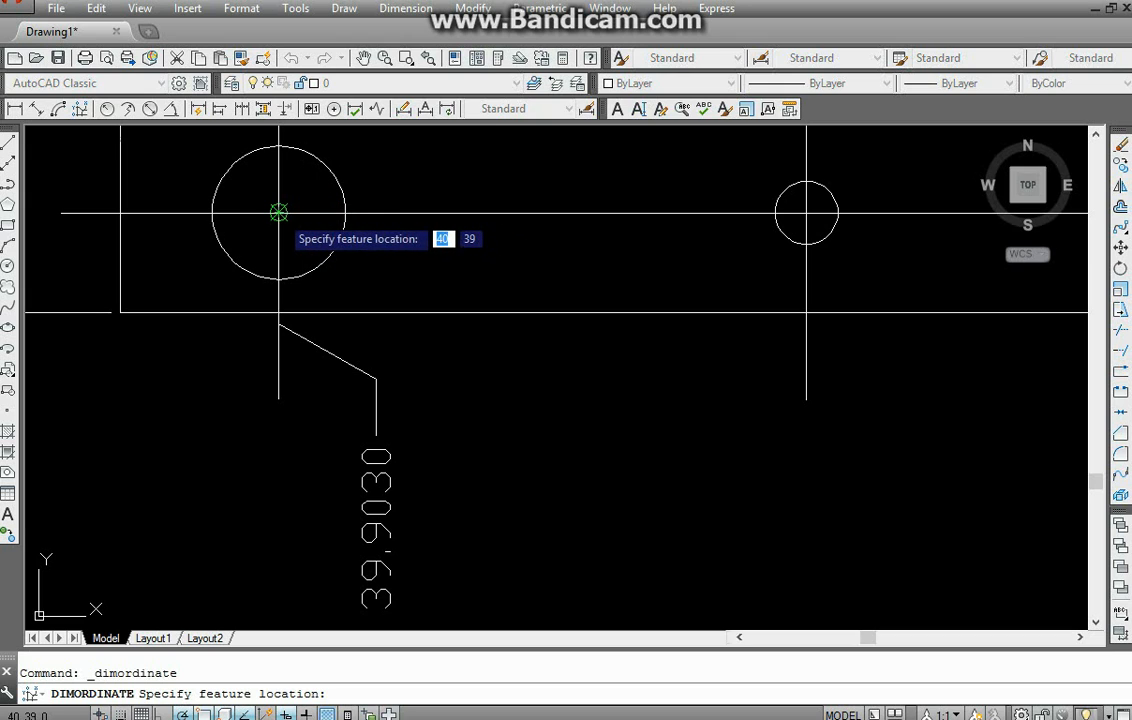
left_click(278, 212)
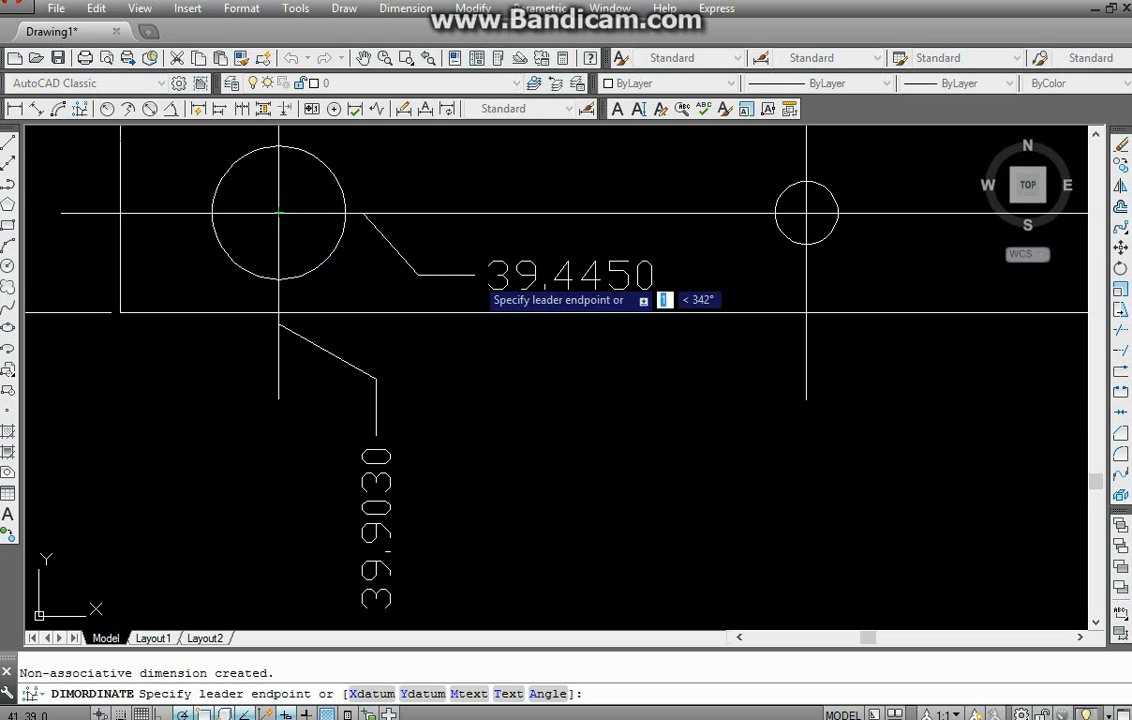
type("y")
key("Return")
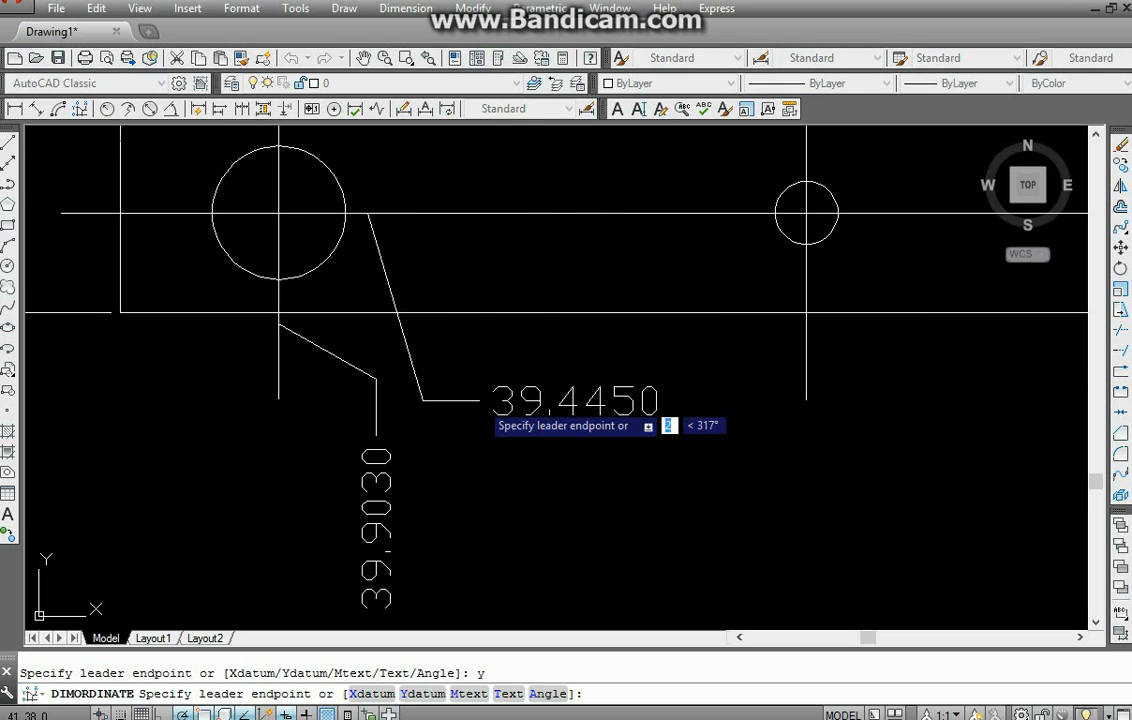
left_click(488, 402)
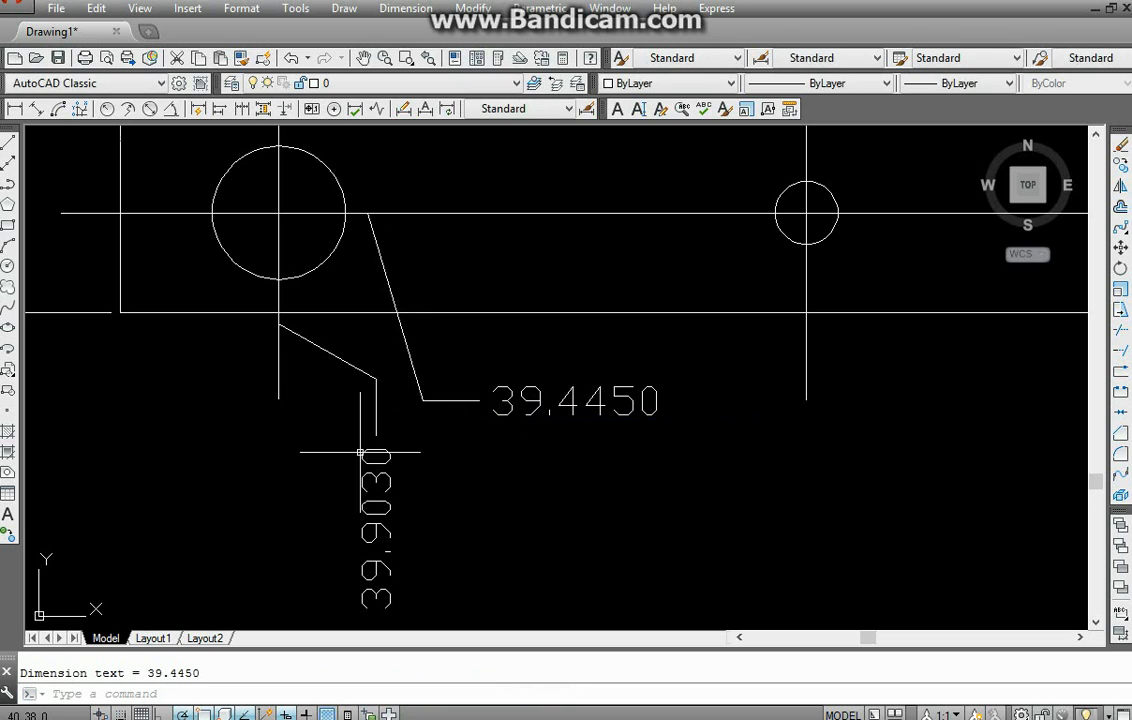
- Add an ordinate dimension at the plate's lower-right small hole center with Mtext override N298E, ending the leader below the plate
left_click(81, 109)
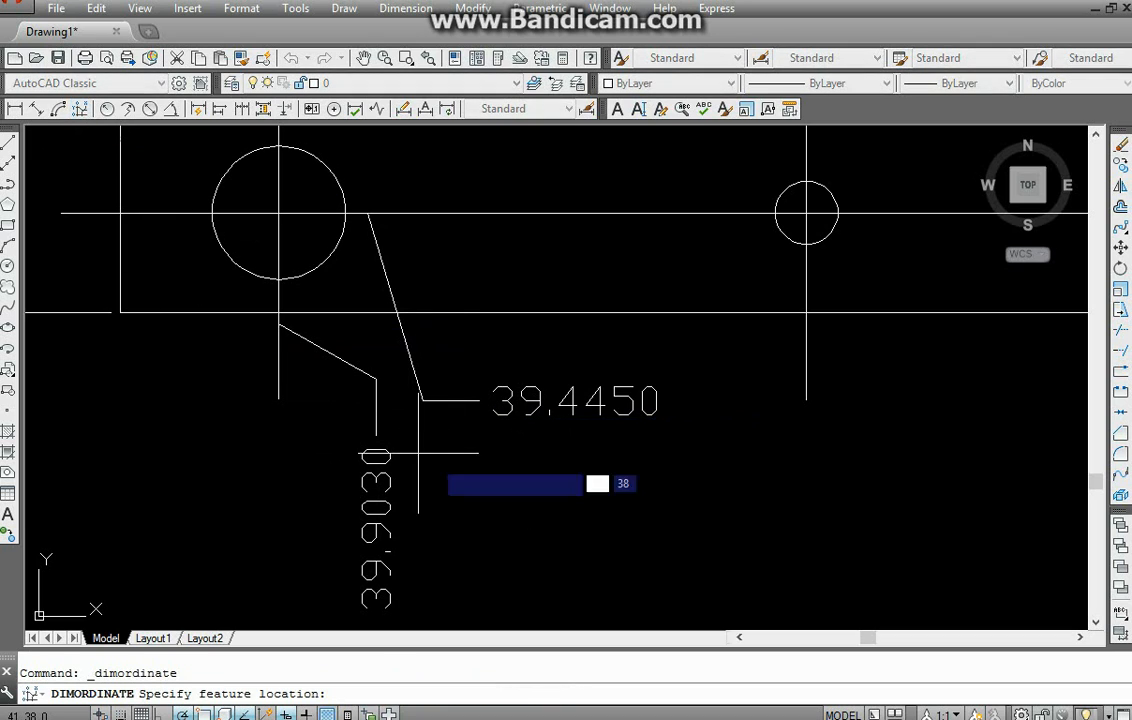
mouse_move(804, 213)
middle_mouse_down()
mouse_move(673, 322)
mouse_move(671, 301)
middle_mouse_up()
left_click(671, 301)
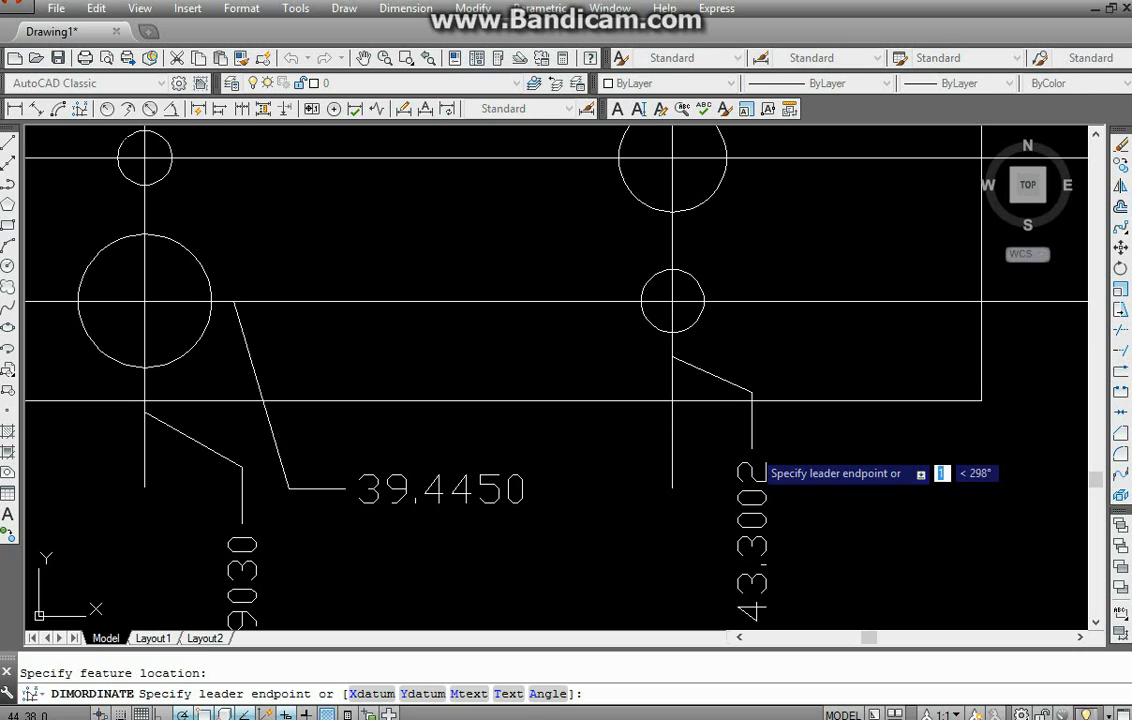
type("m")
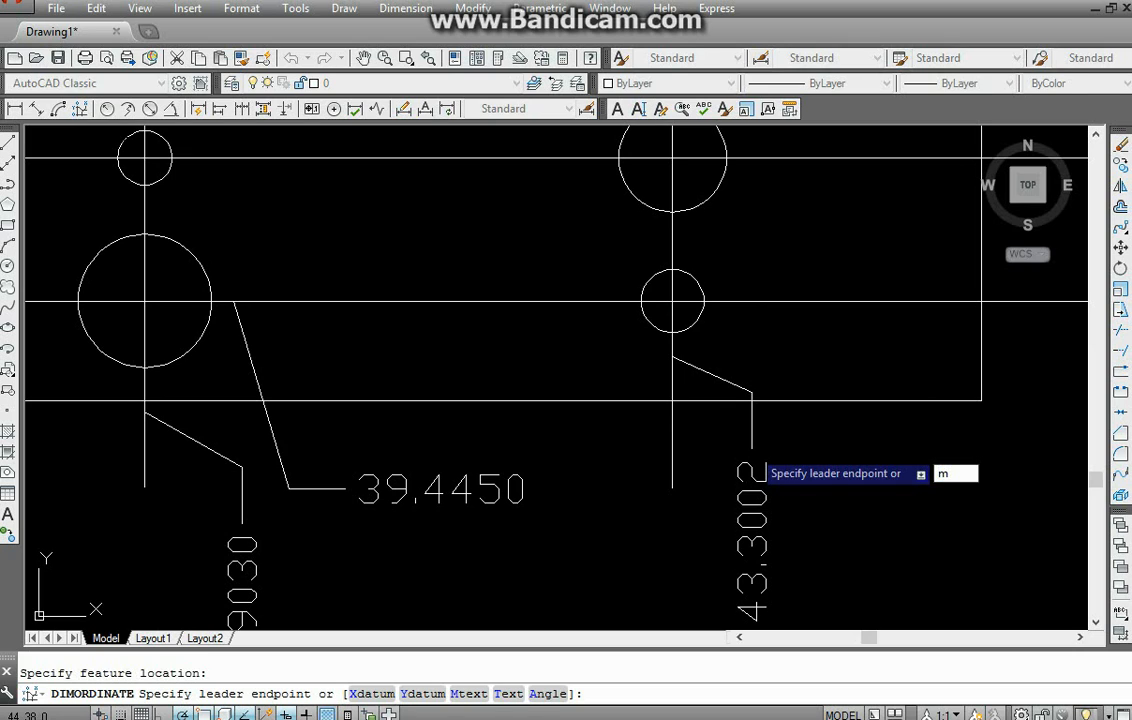
key("Return")
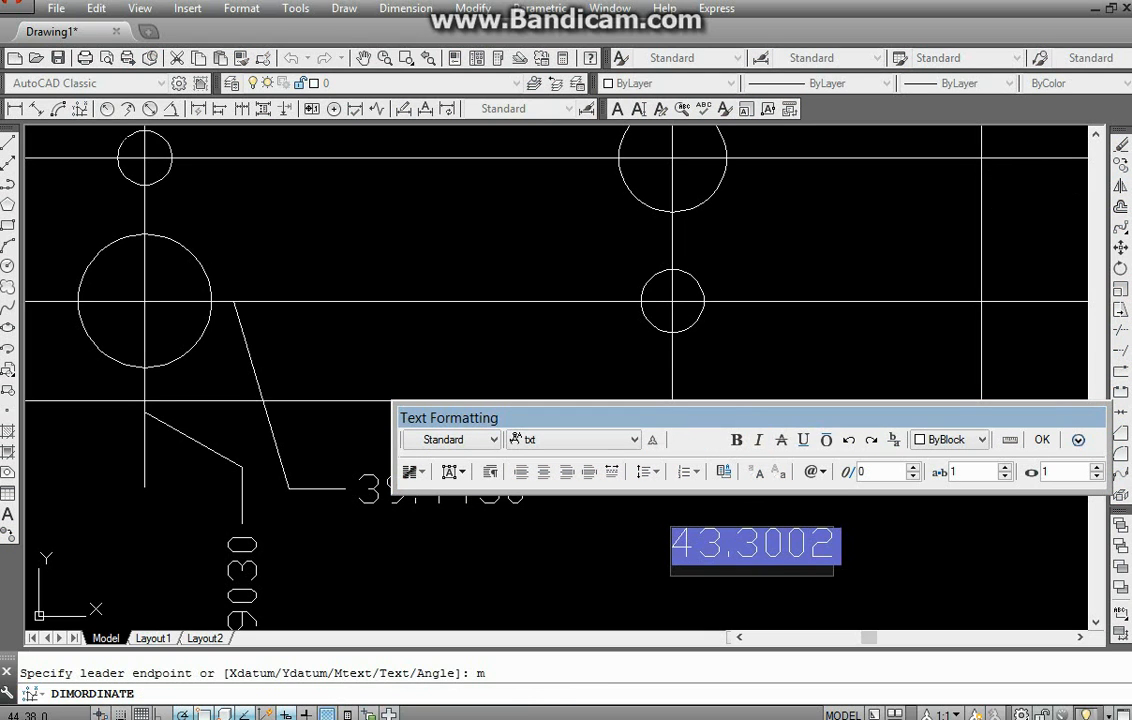
key("Delete")
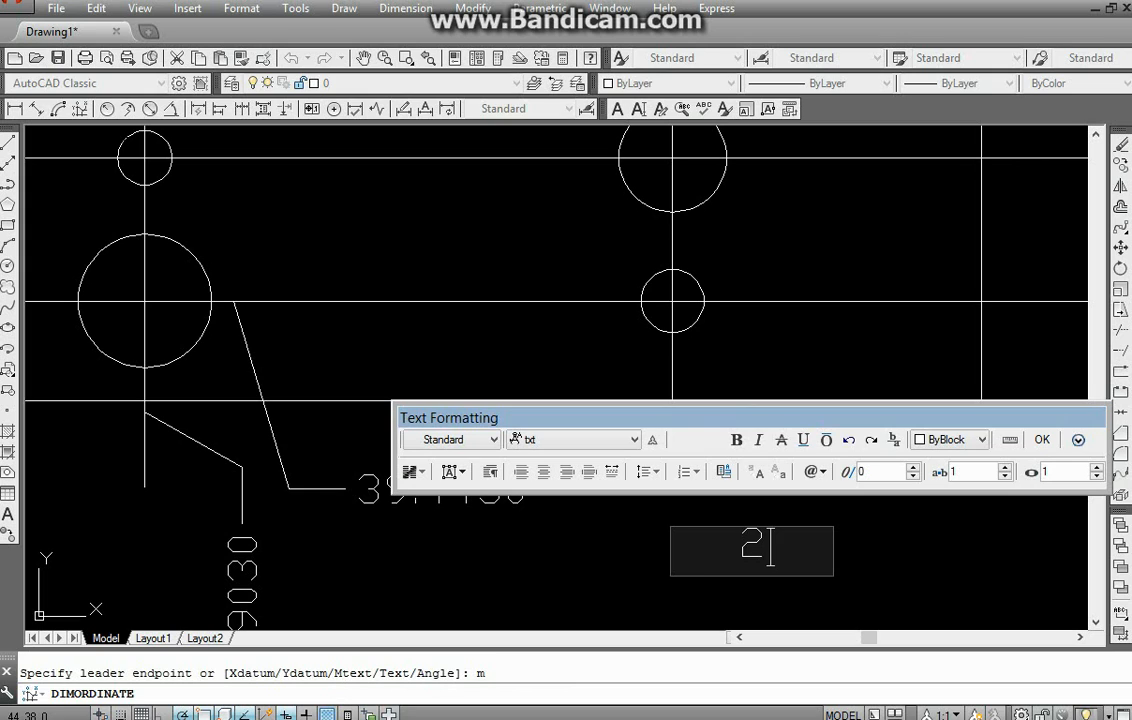
type("298E")
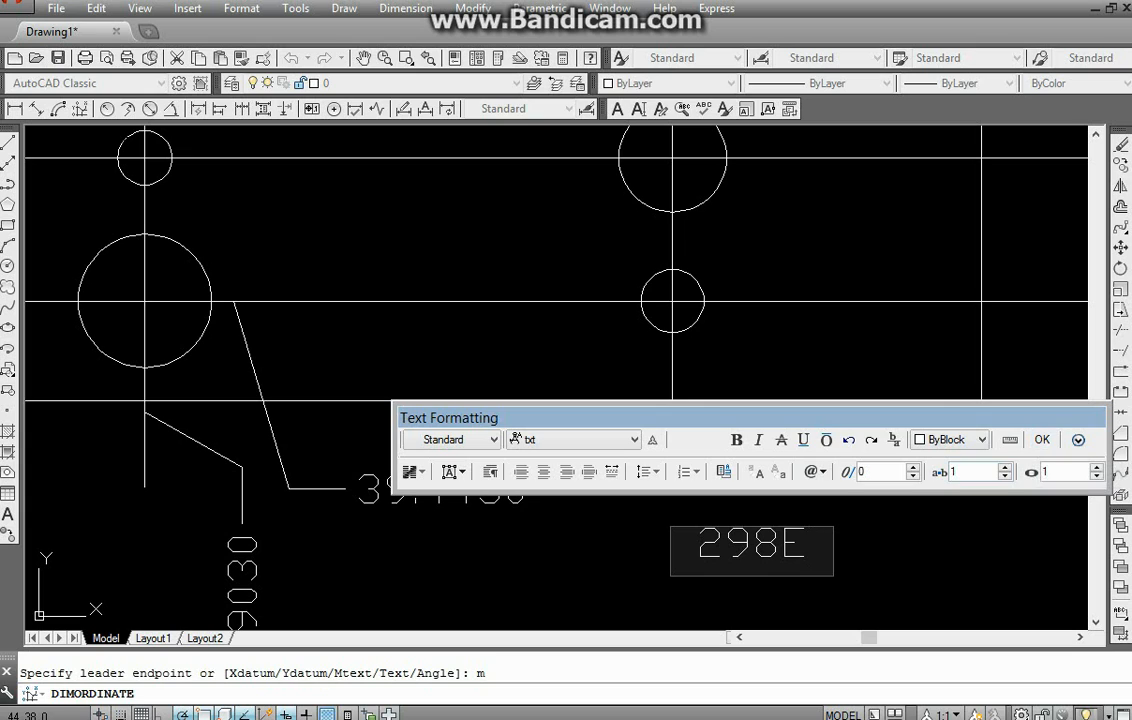
left_click(714, 548)
type("N")
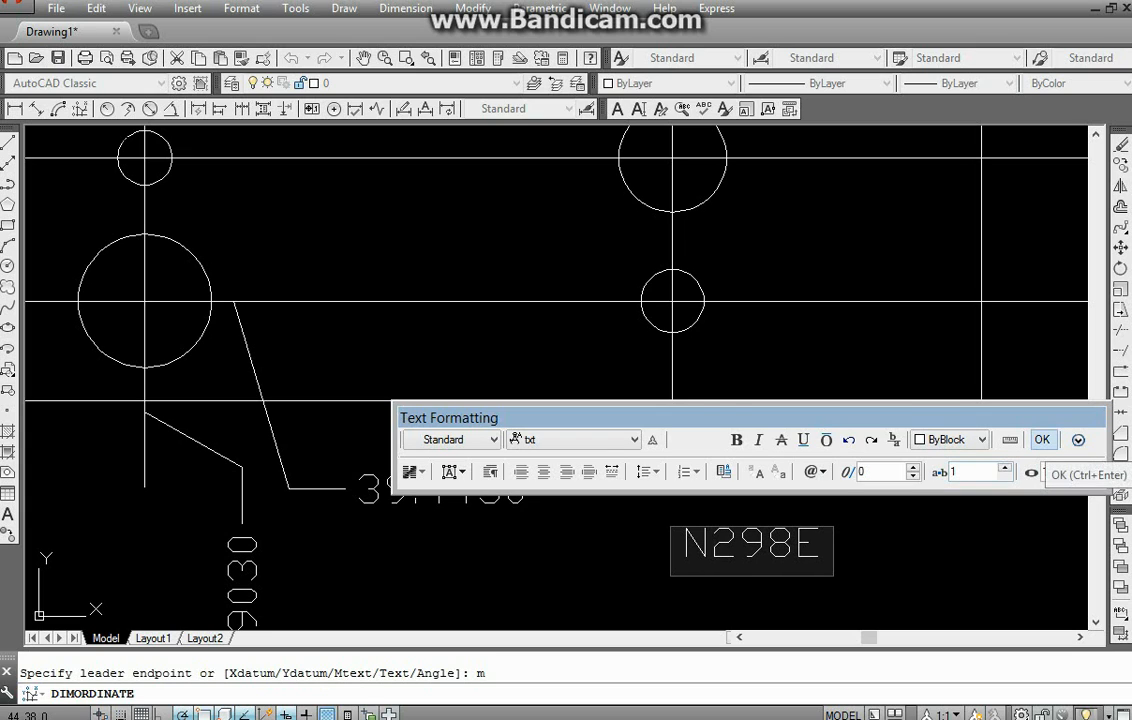
left_click(1040, 440)
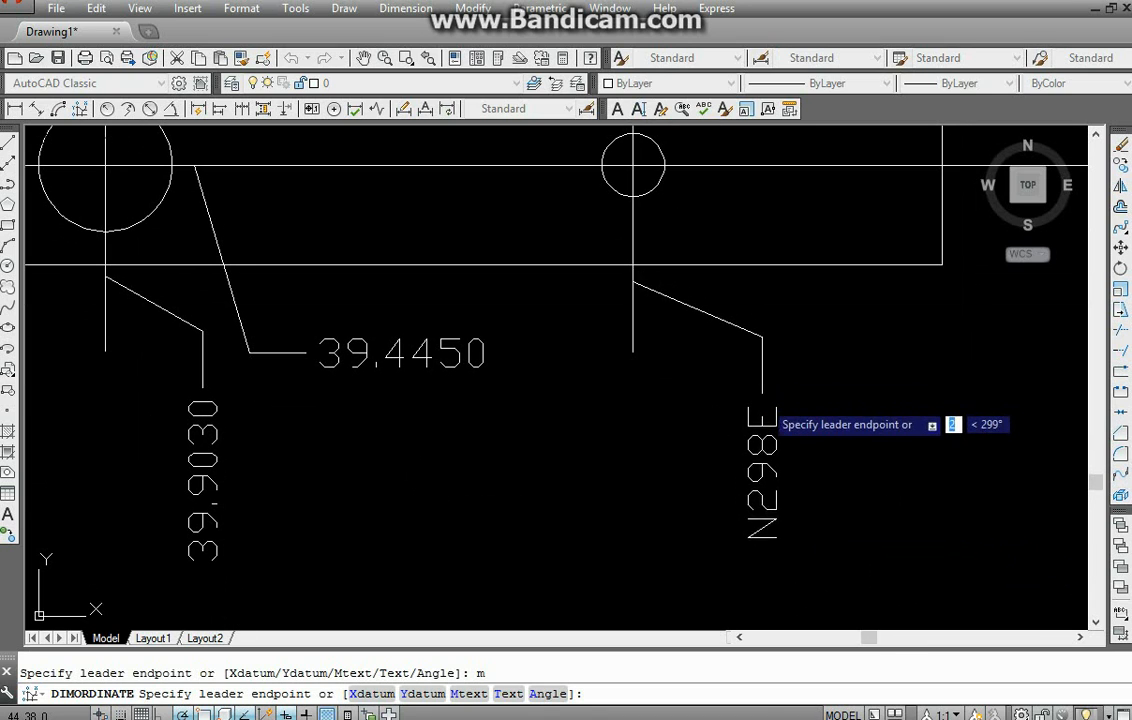
left_click(767, 418)
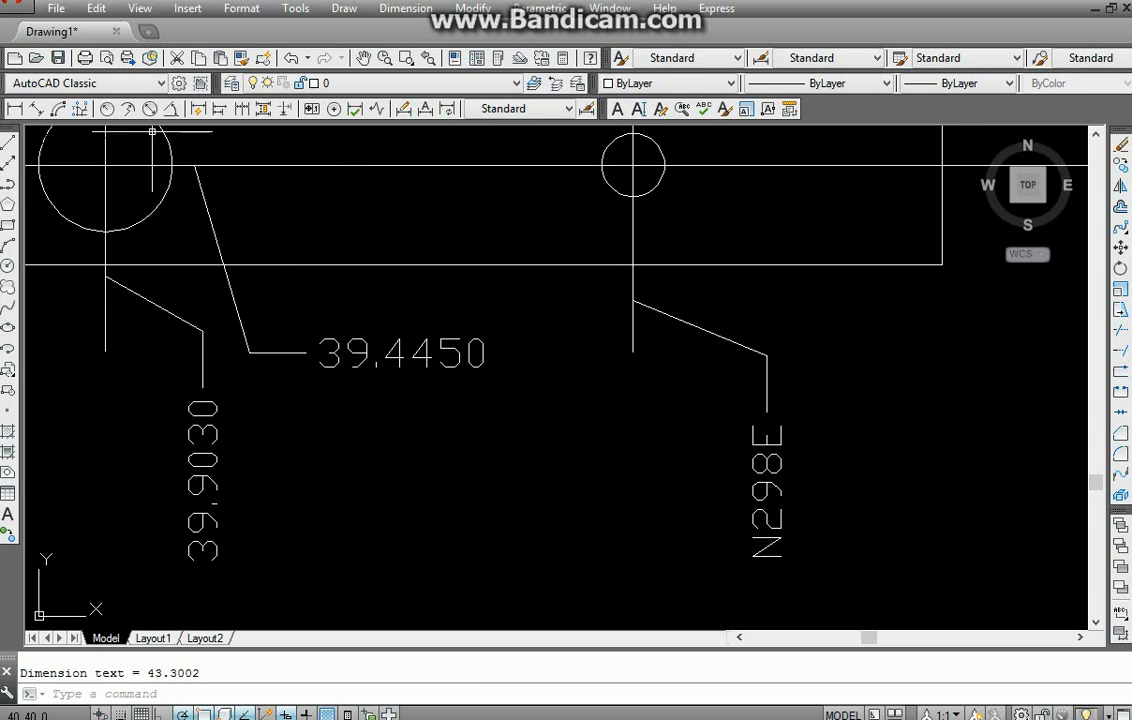
- Add an ordinate dimension at the upper-right large hole's center with text override TYPE B ELEVATION, ending the leader above the plate
left_click(80, 108)
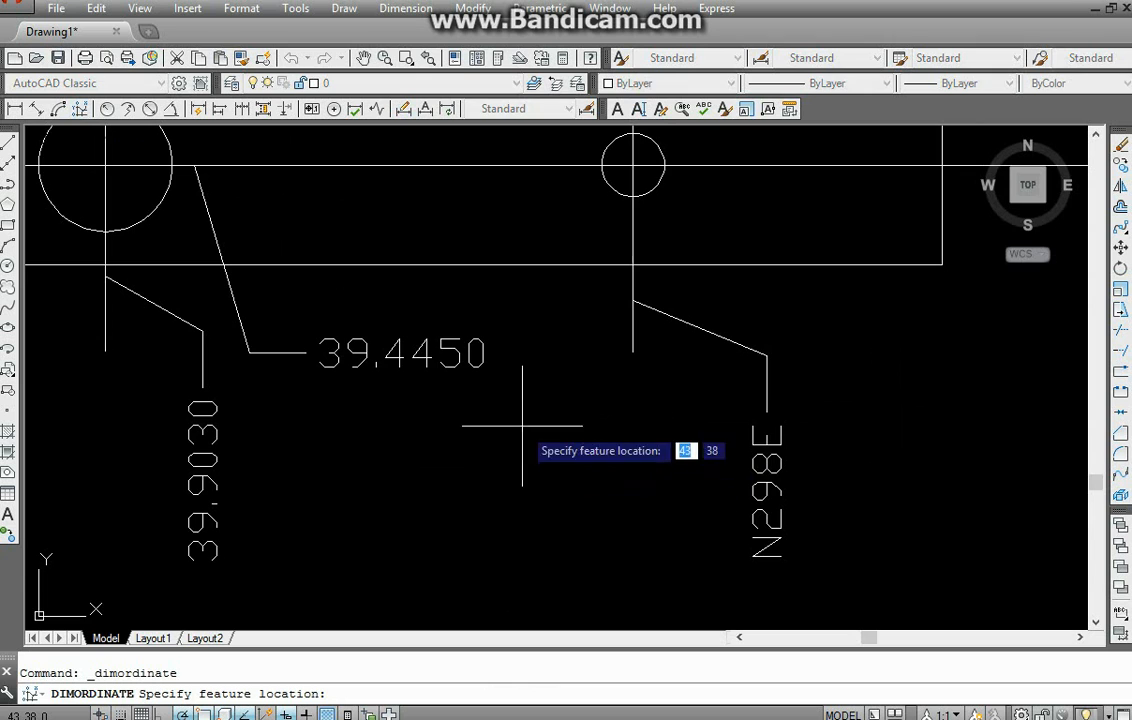
mouse_move(551, 326)
middle_mouse_down()
mouse_move(548, 387)
mouse_move(571, 387)
middle_mouse_up()
middle_click_drag(604, 287, 575, 399)
middle_click_drag(631, 217, 577, 376)
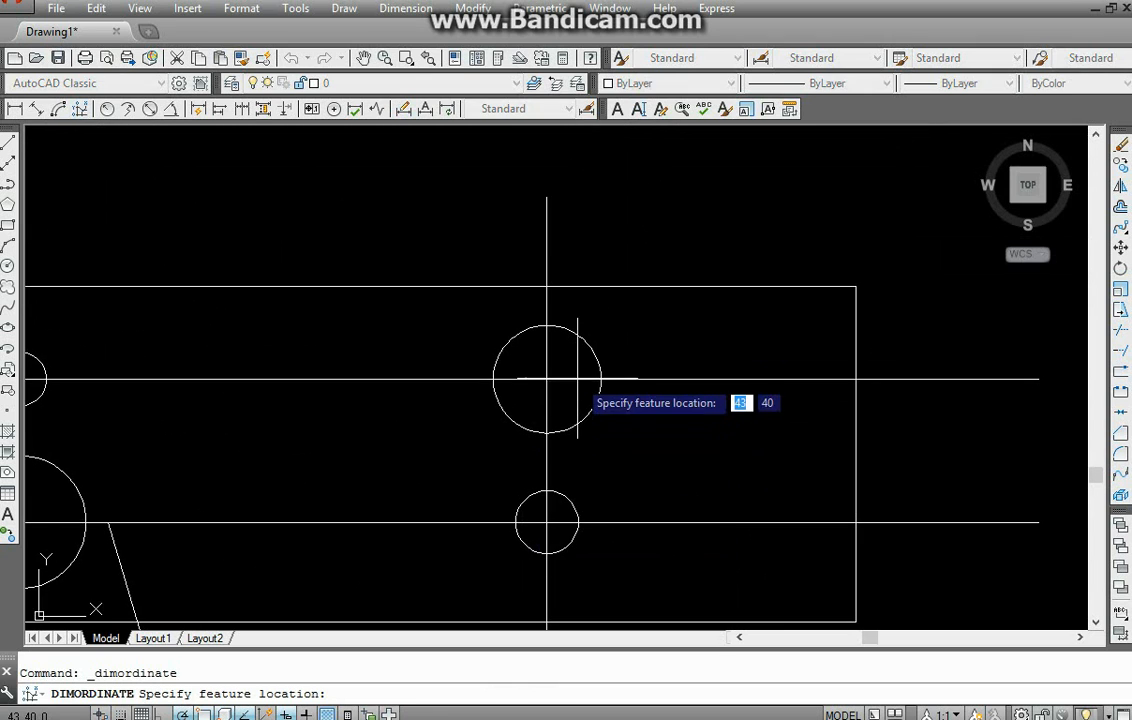
middle_click_drag(592, 311, 579, 366)
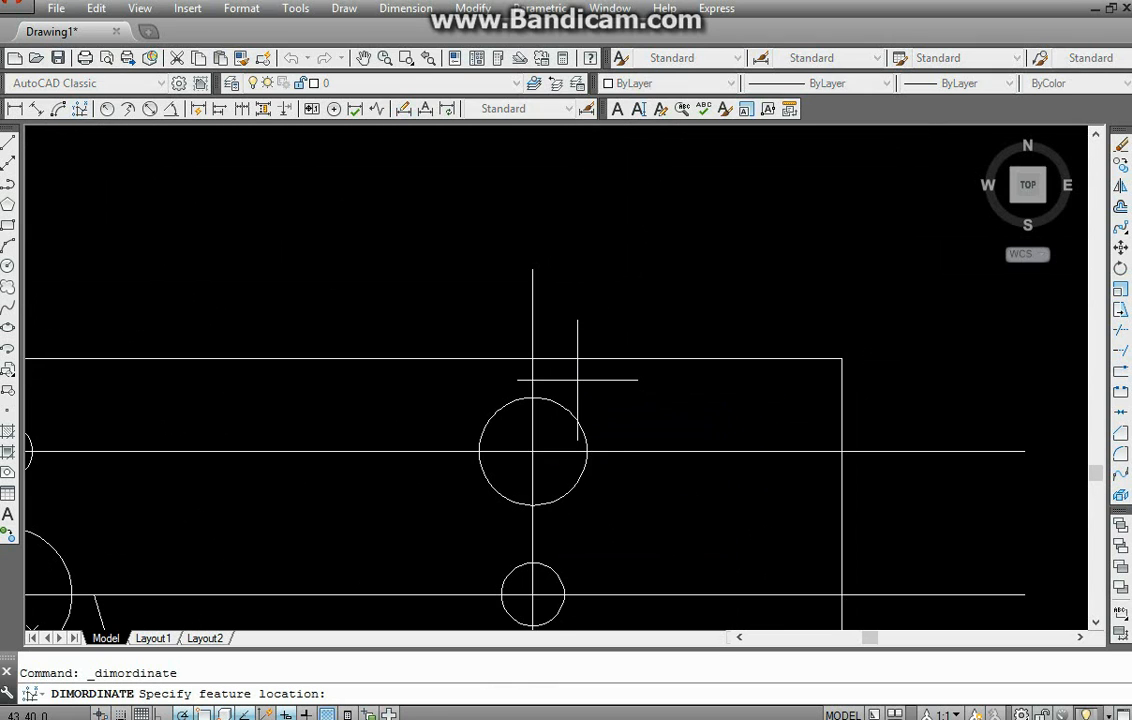
left_click(532, 452)
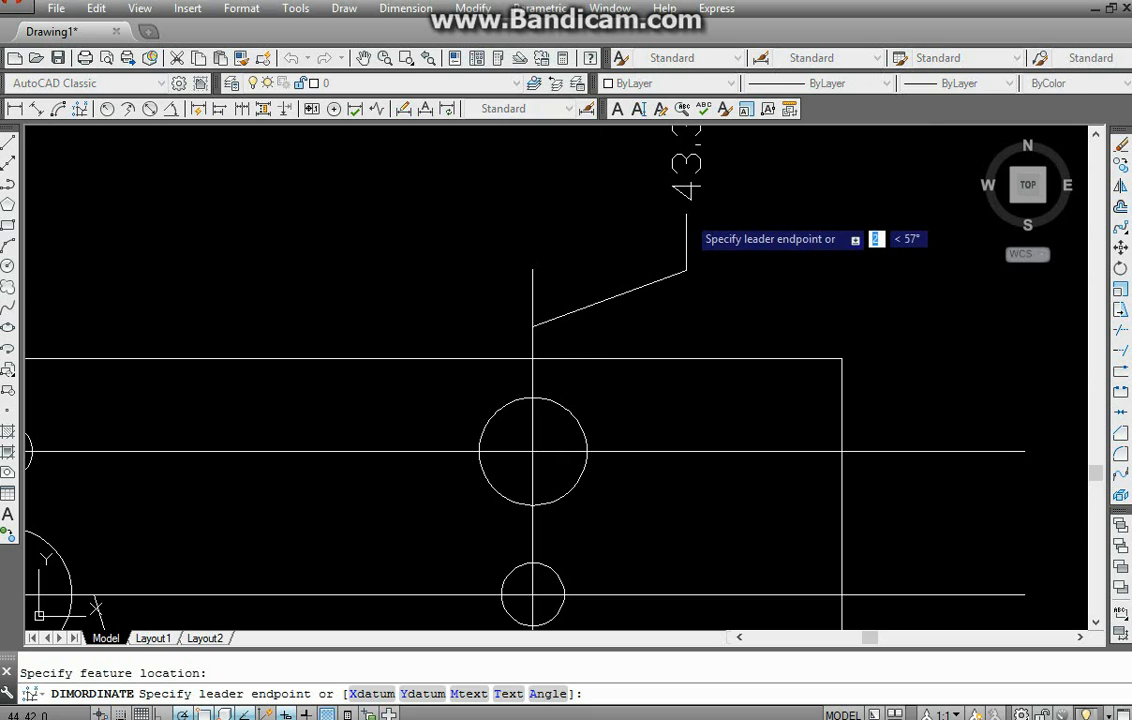
type("T")
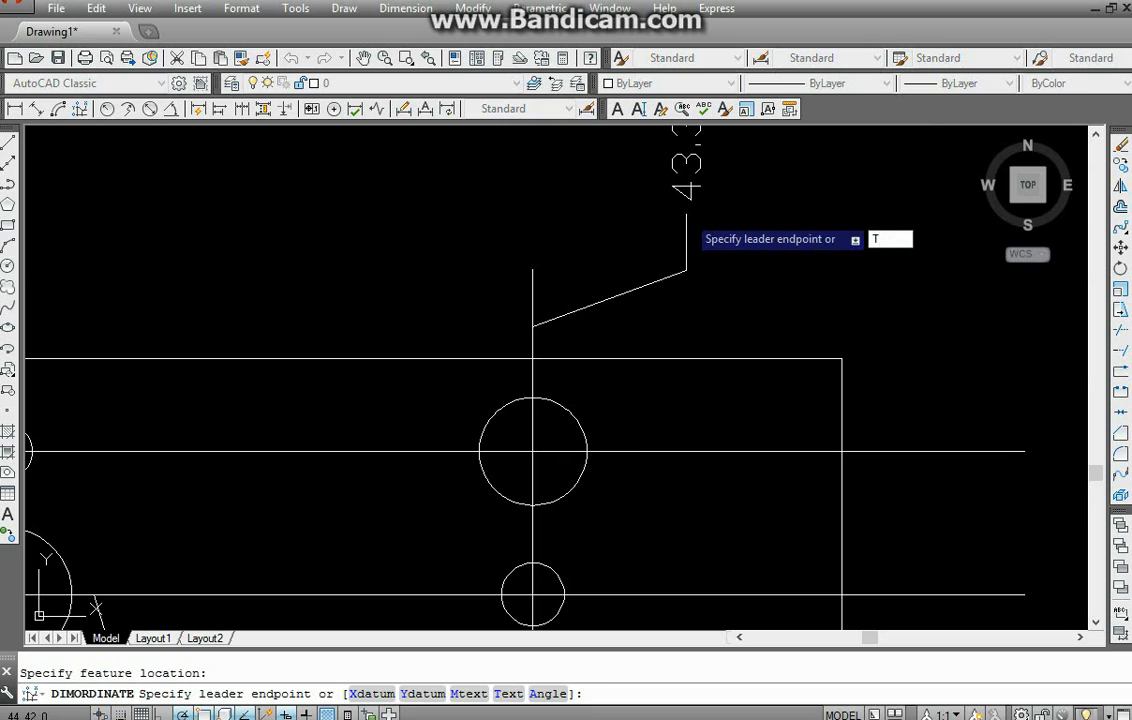
key("Return")
middle_click_drag(685, 197, 549, 322)
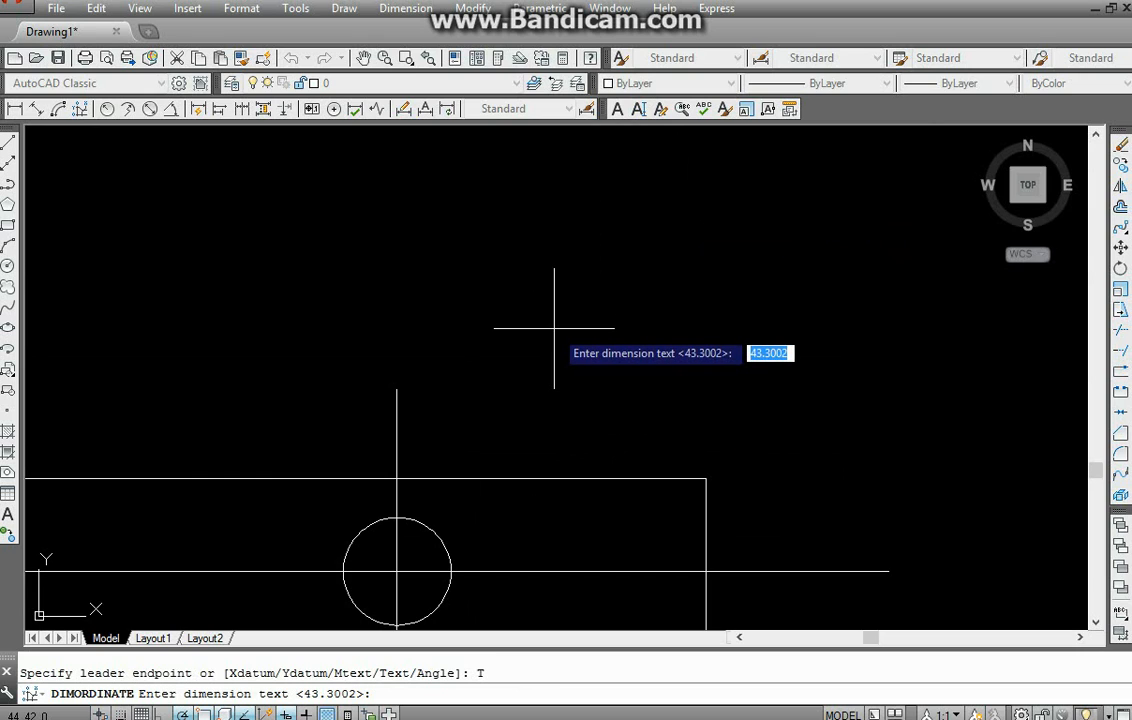
key("BackSpace")
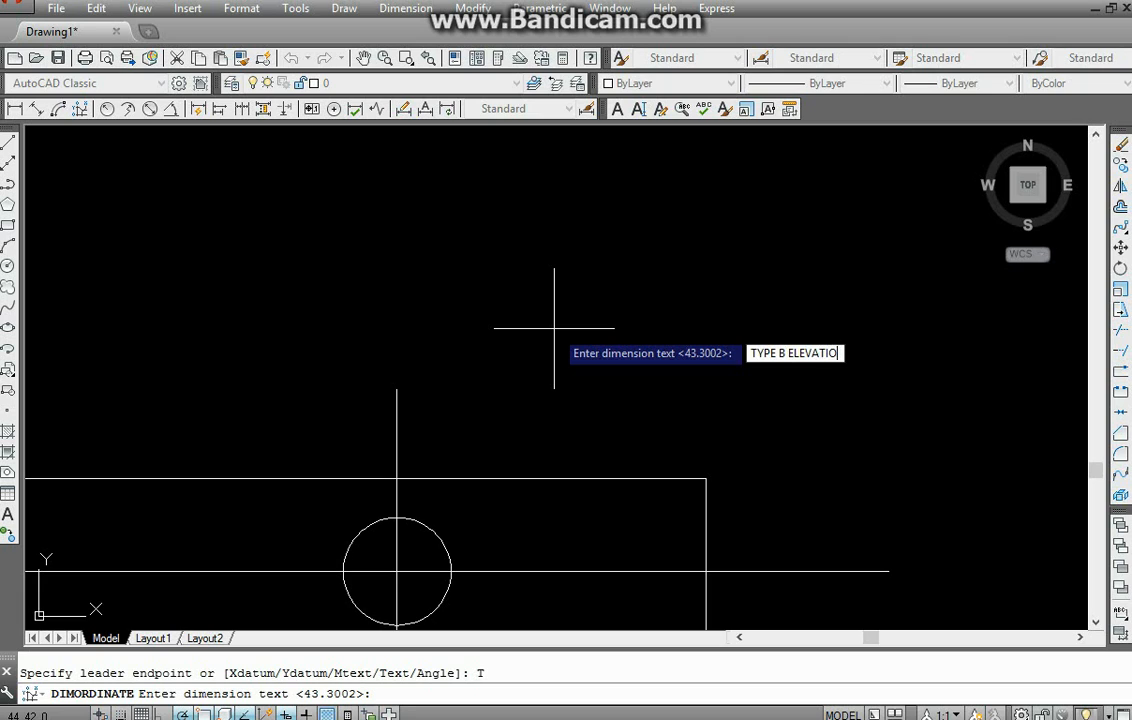
key("Return")
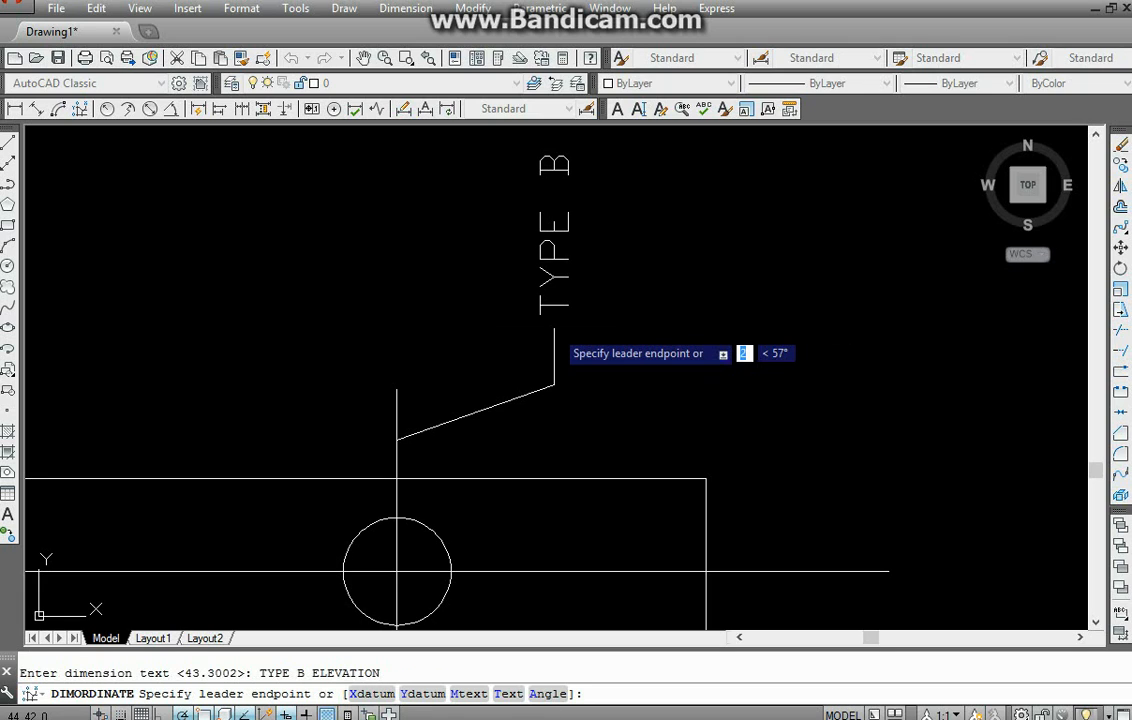
left_click(518, 372)
- Erase the plate with its holes, centerlines and dimensions, plus the arc and its arc length dimension, keeping the dimensioned hexagon
scroll(597, 437, "down", 3)
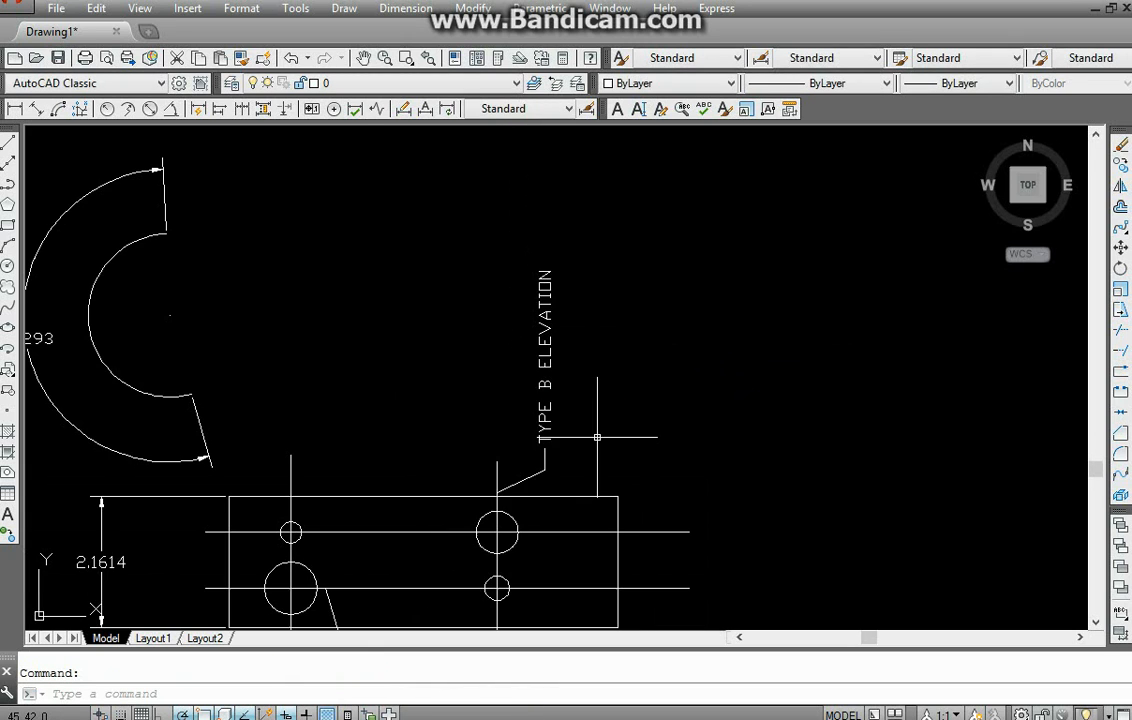
middle_click_drag(597, 437, 621, 350)
middle_click_drag(604, 435, 557, 338)
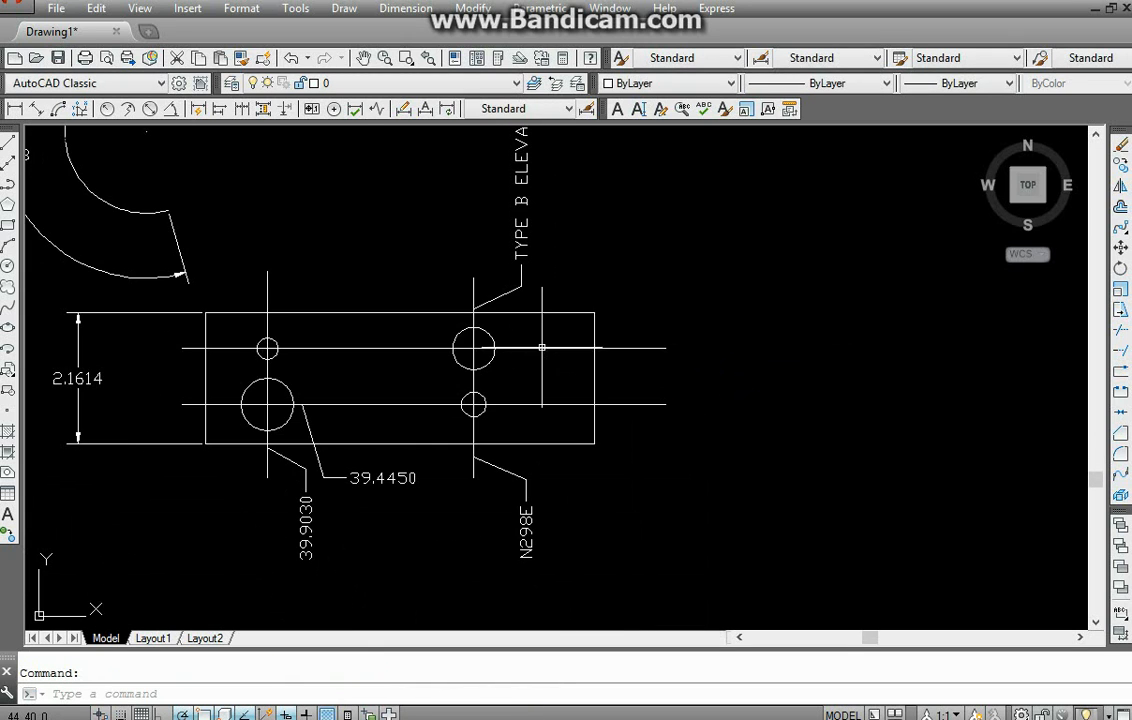
mouse_move(429, 492)
middle_mouse_down()
mouse_move(494, 481)
mouse_move(571, 493)
mouse_move(612, 410)
middle_mouse_up()
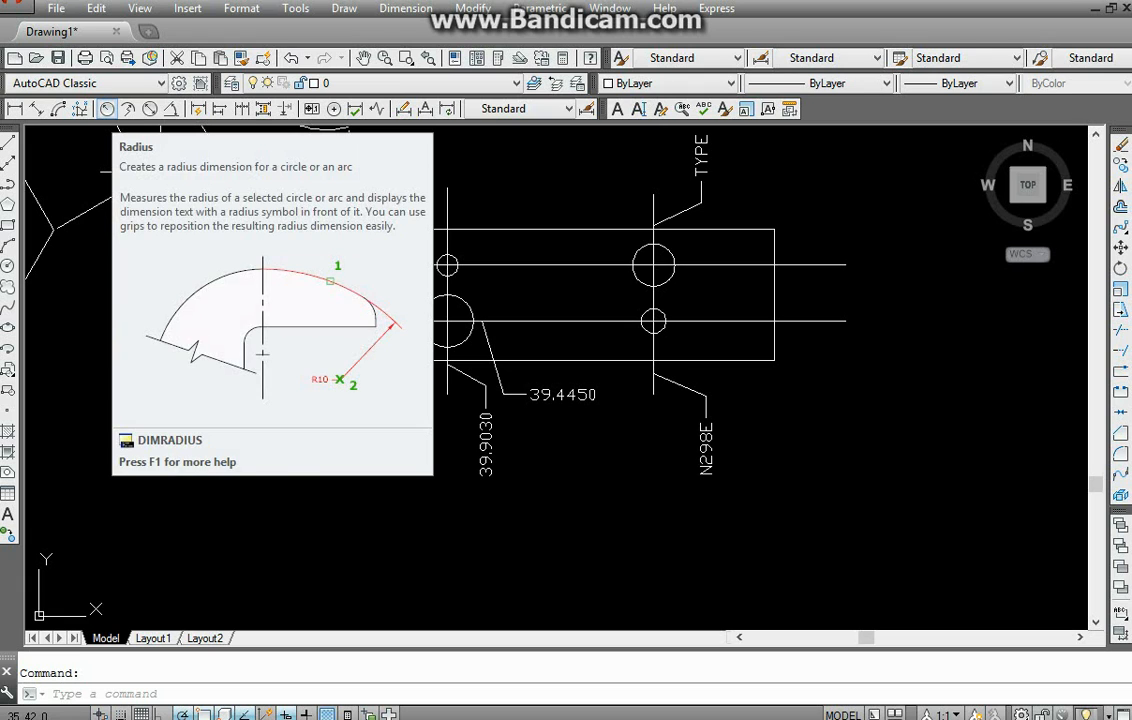
middle_click_drag(468, 361, 538, 489)
middle_click_drag(519, 378, 597, 342)
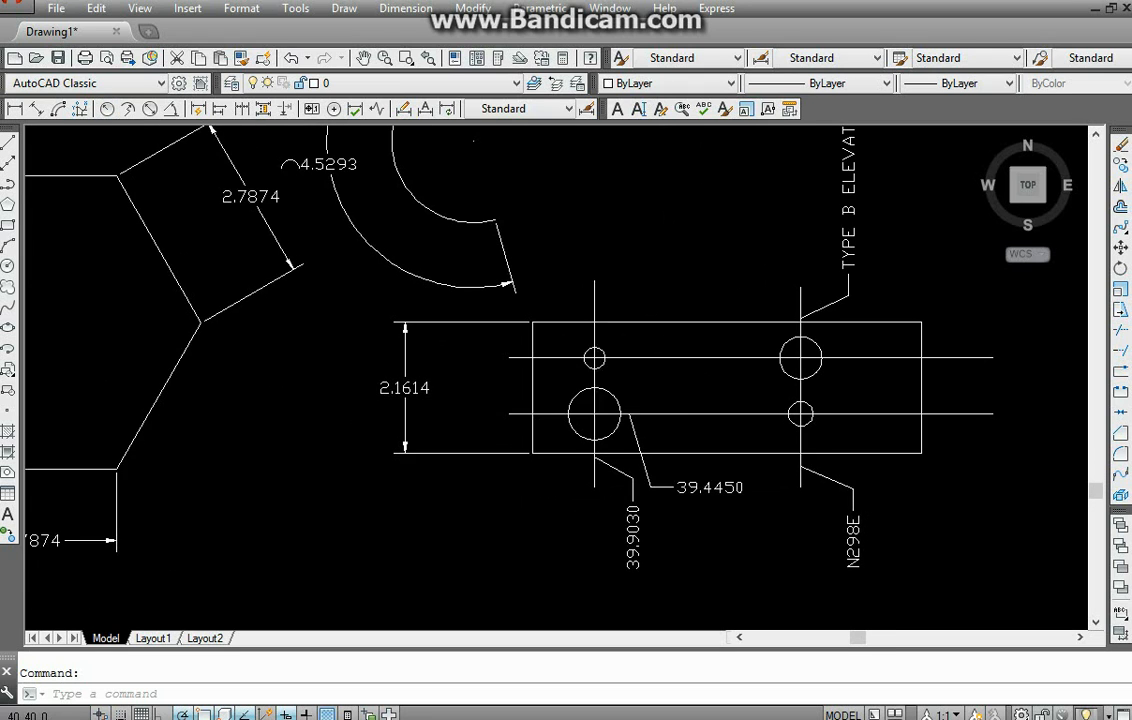
scroll(540, 375, "down", 4)
left_click(766, 474)
left_click(630, 265)
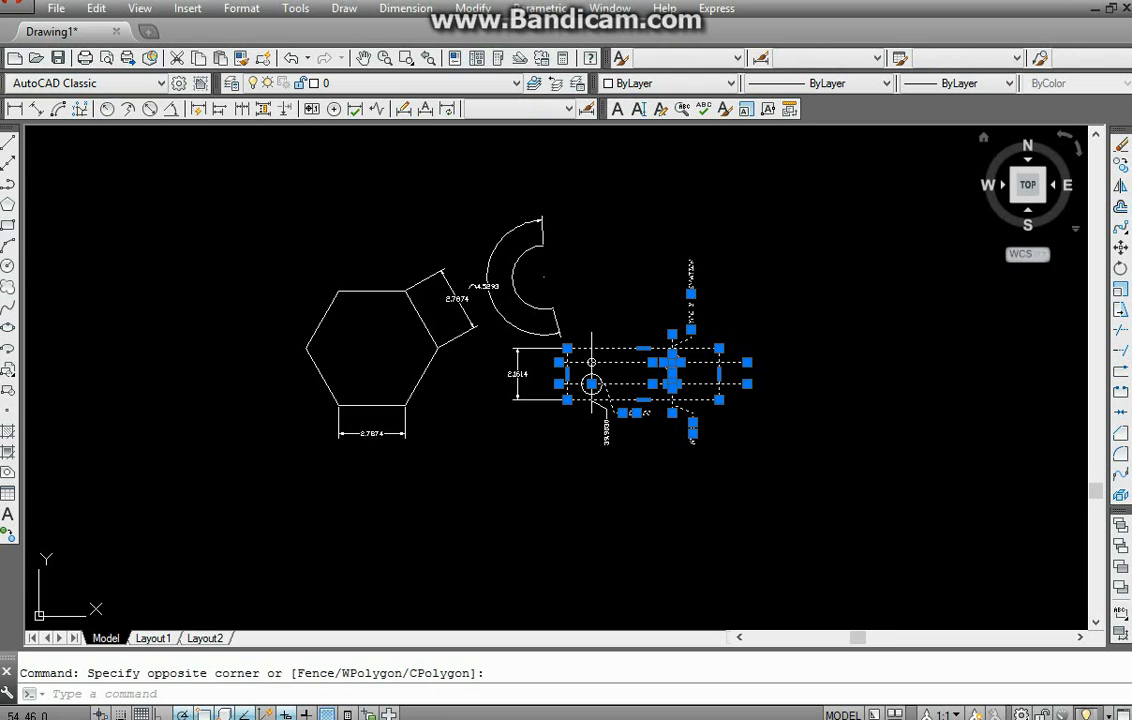
key("Delete")
scroll(698, 485, "up", 2)
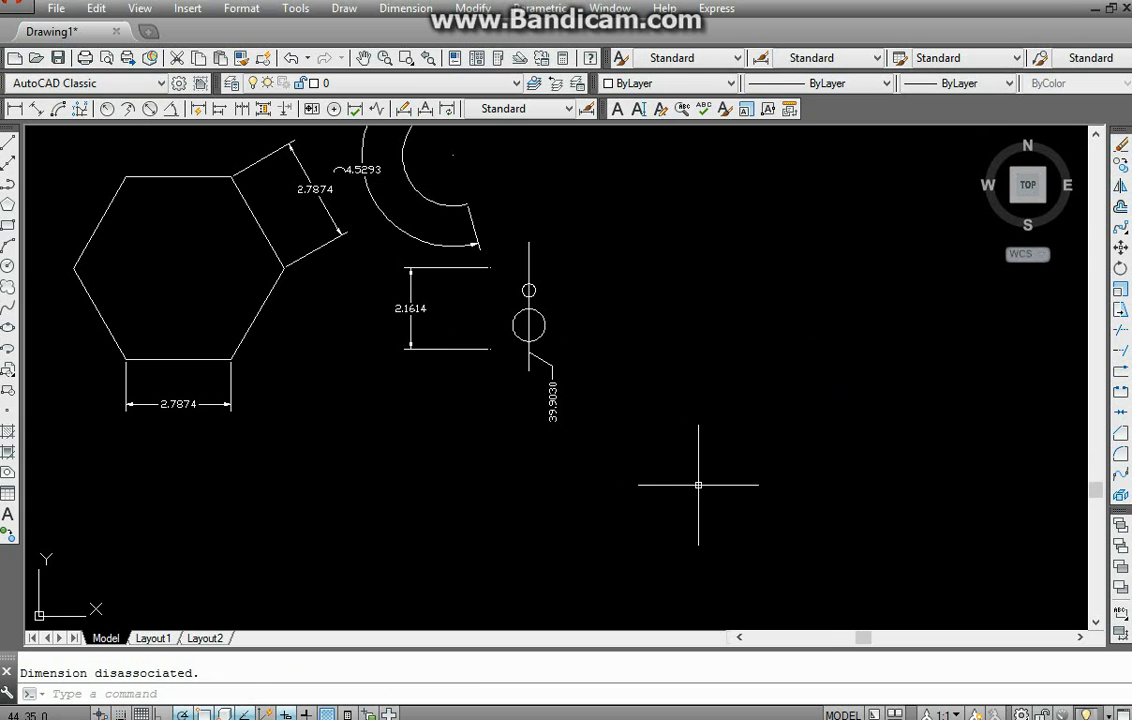
left_click(698, 485)
left_click(382, 192)
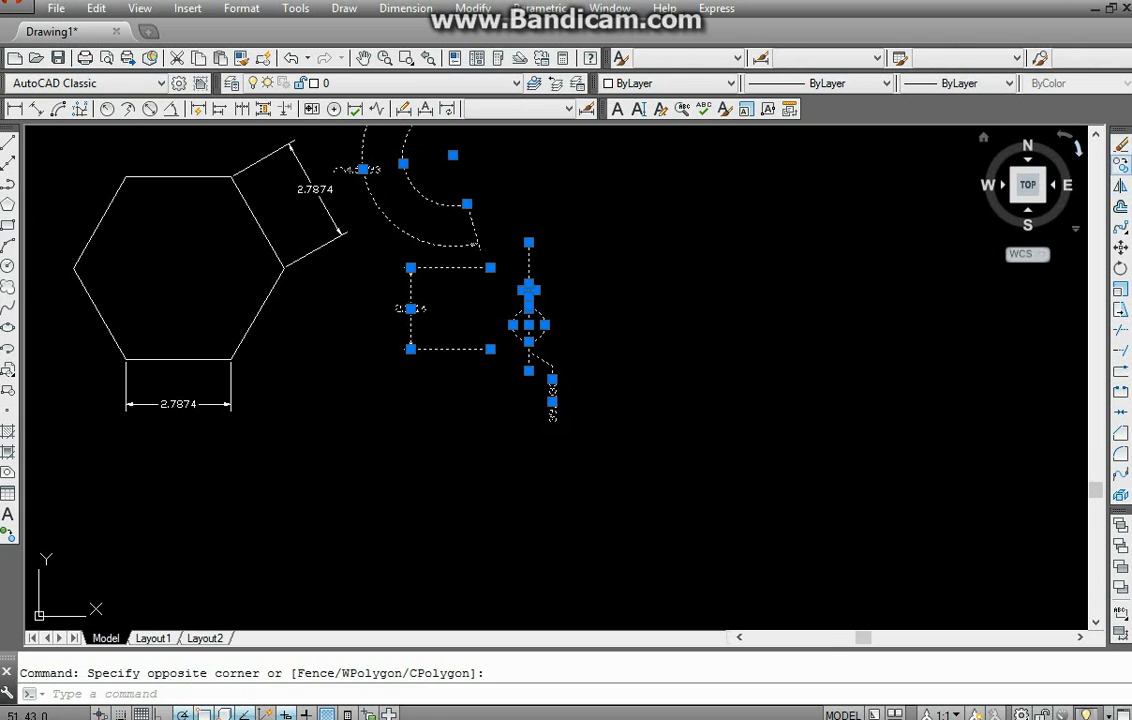
left_click(1121, 144)
- Draw a circle with a radius of about 3.96 units in the empty area right of the hexagon
middle_click_drag(283, 180, 291, 316)
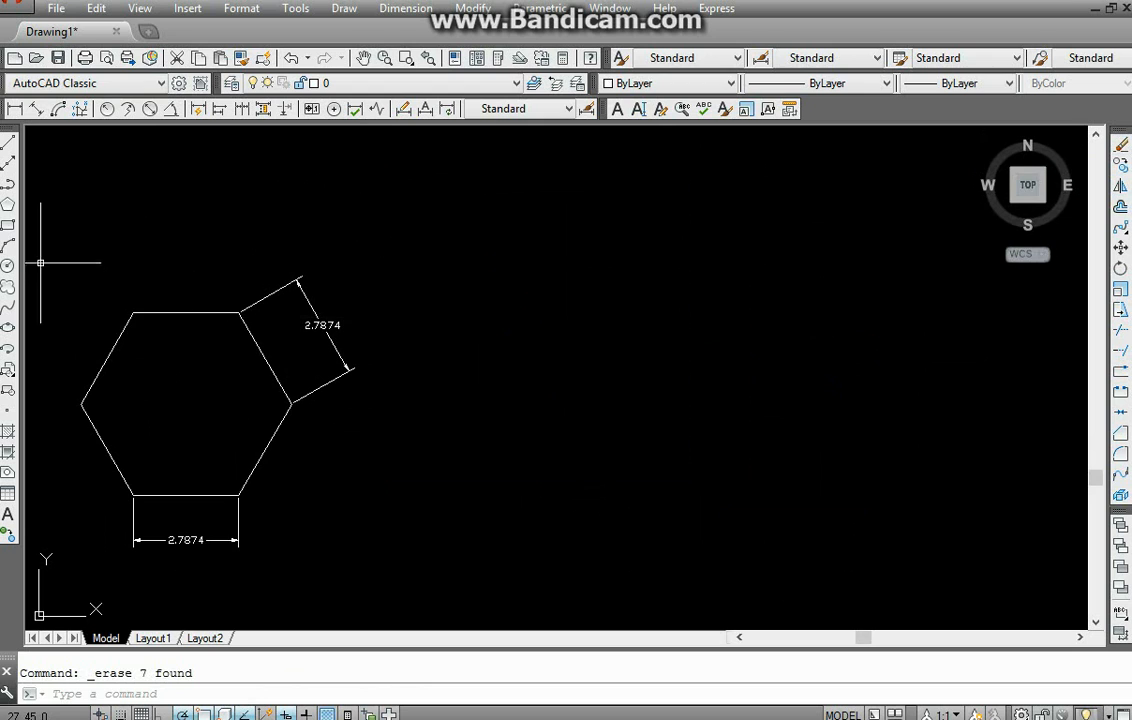
left_click(8, 265)
left_click(680, 314)
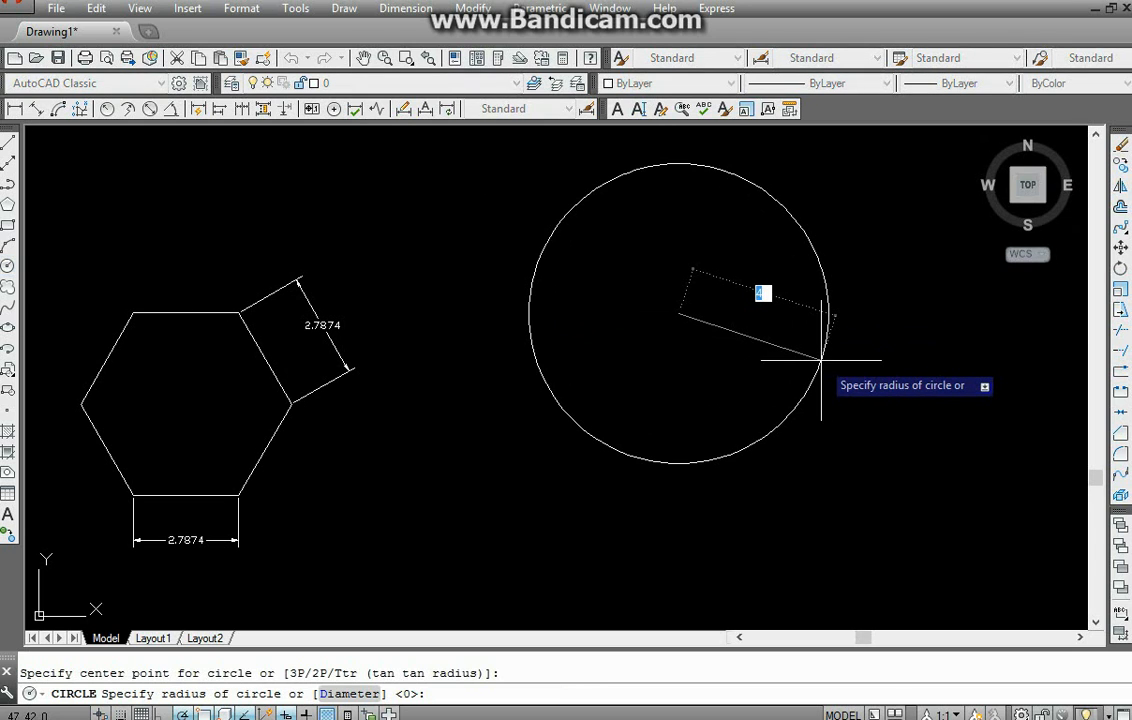
left_click(822, 360)
- Add a radius dimension to the circle, placing its text outside, above the circle and slightly right of its center
middle_click_drag(592, 316, 530, 357)
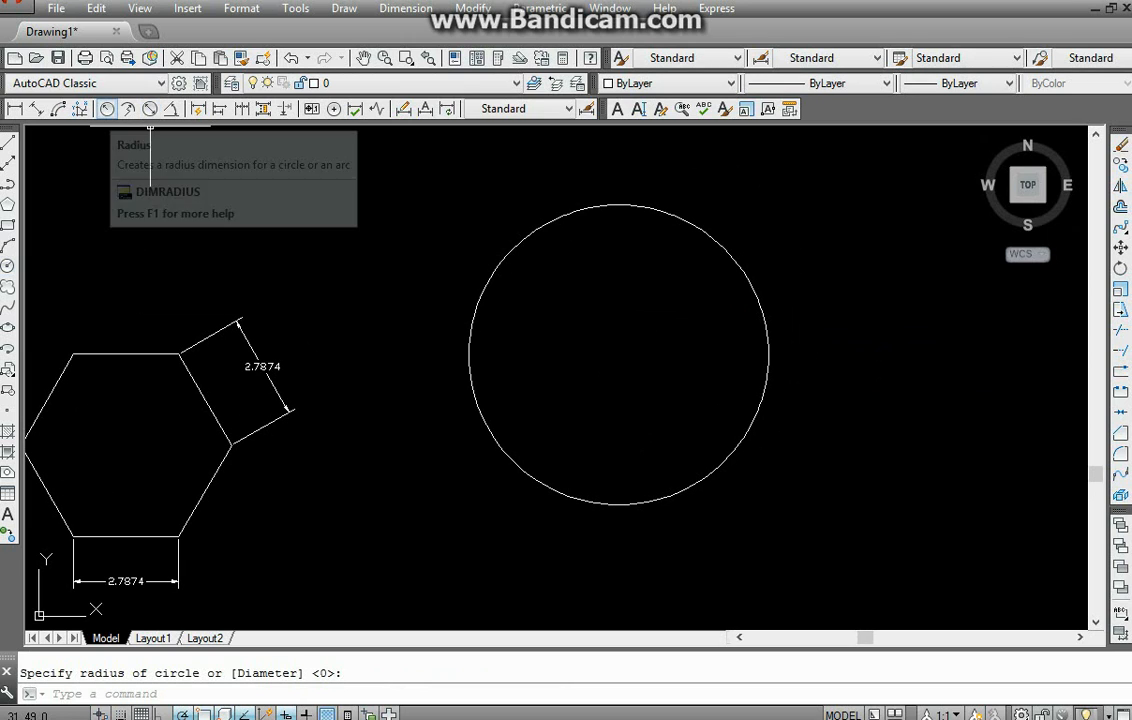
left_click(107, 109)
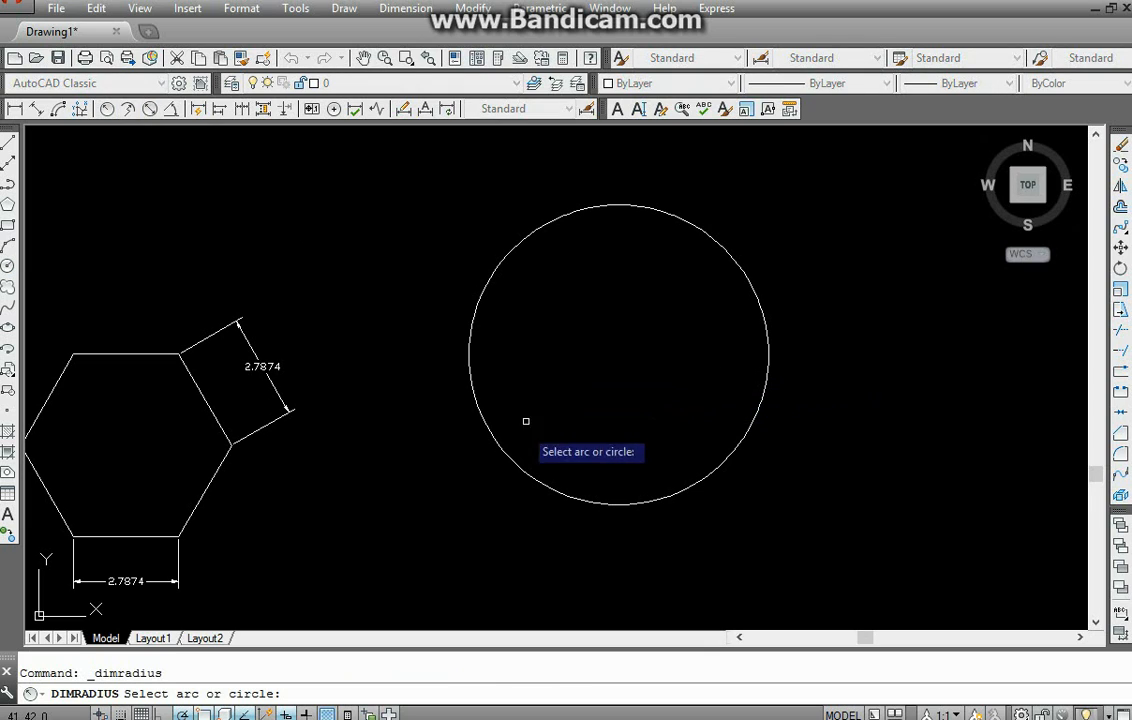
left_click(512, 461)
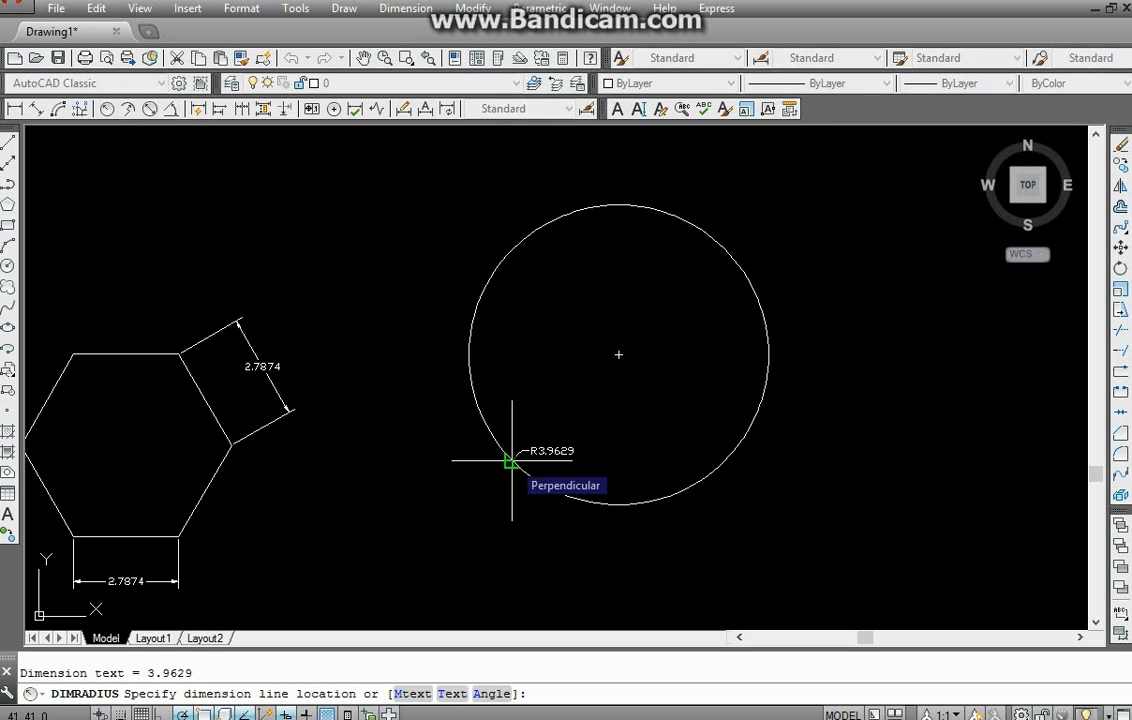
scroll(618, 352, "up", 6)
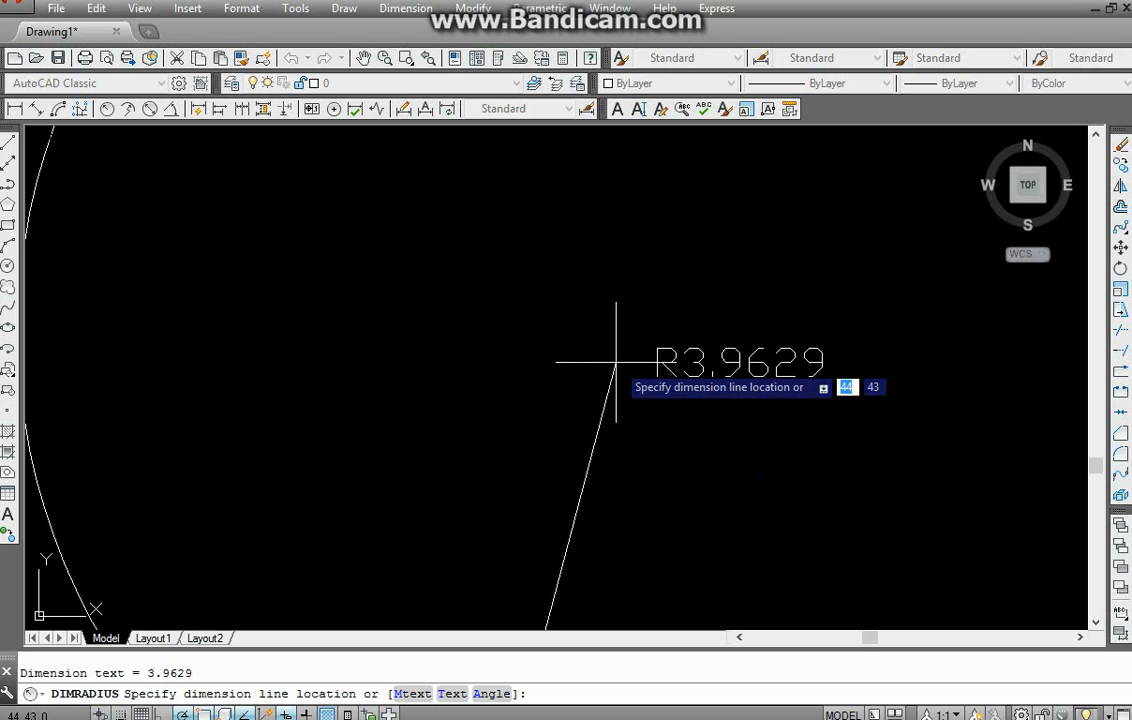
scroll(624, 360, "down", 6)
middle_click_drag(915, 512, 523, 440)
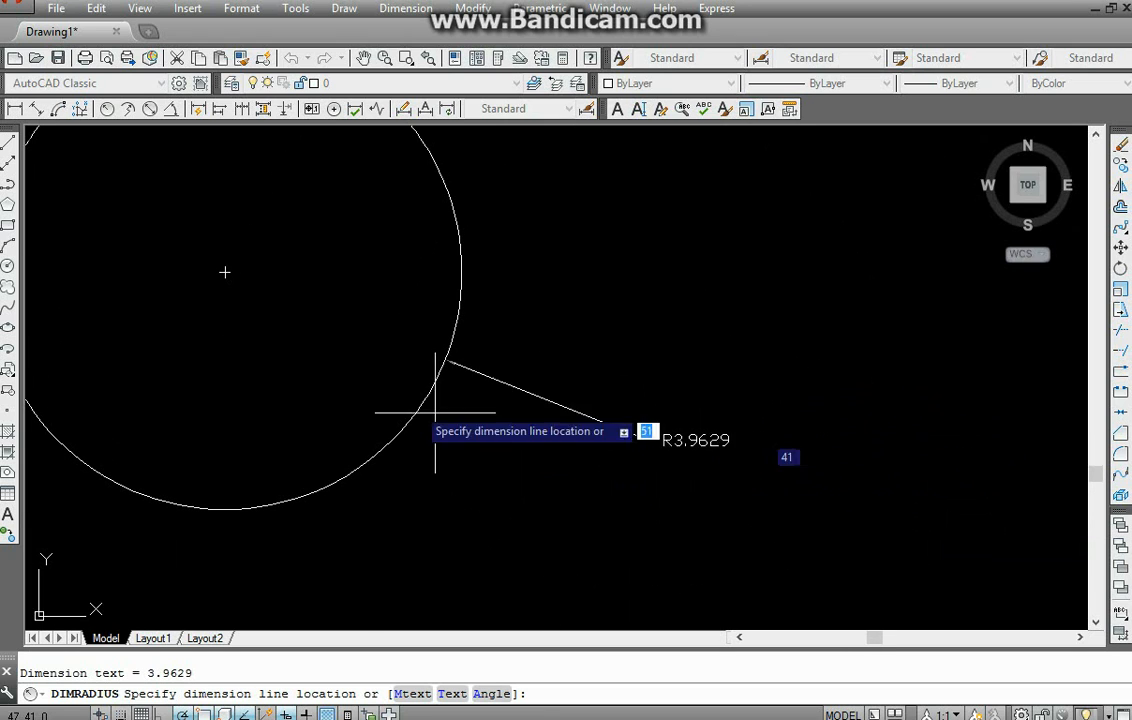
middle_click_drag(228, 326, 570, 395)
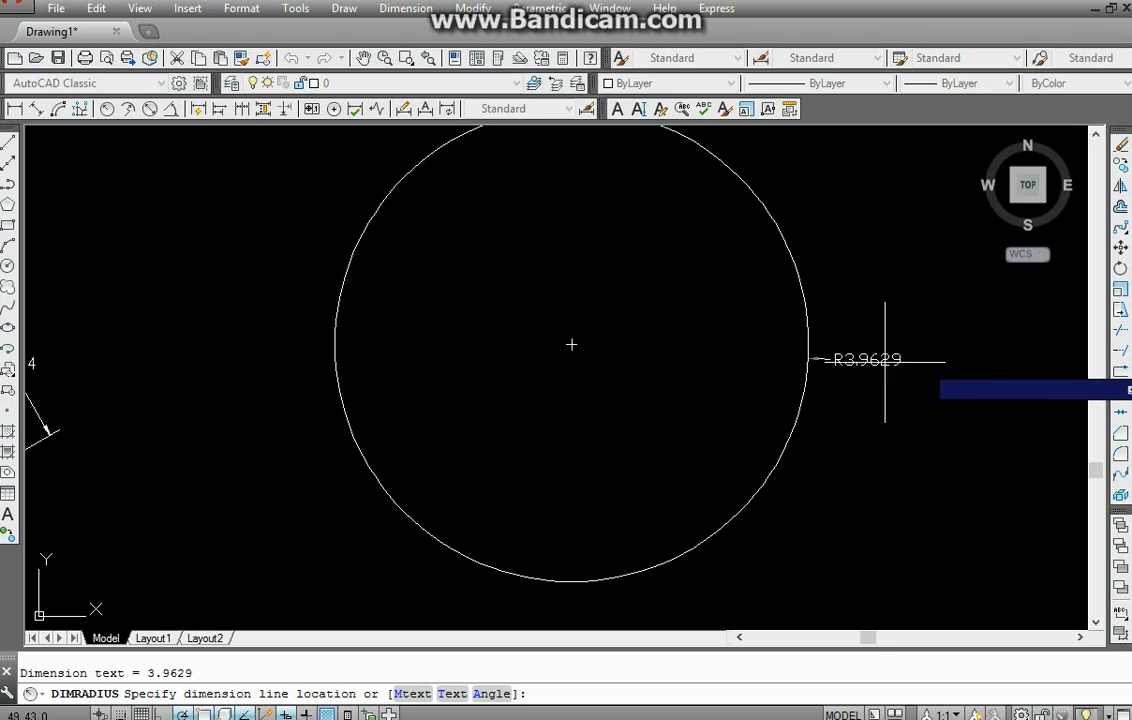
middle_click_drag(872, 384, 621, 507)
mouse_move(457, 245)
middle_mouse_down()
mouse_move(657, 379)
mouse_move(657, 345)
middle_mouse_up()
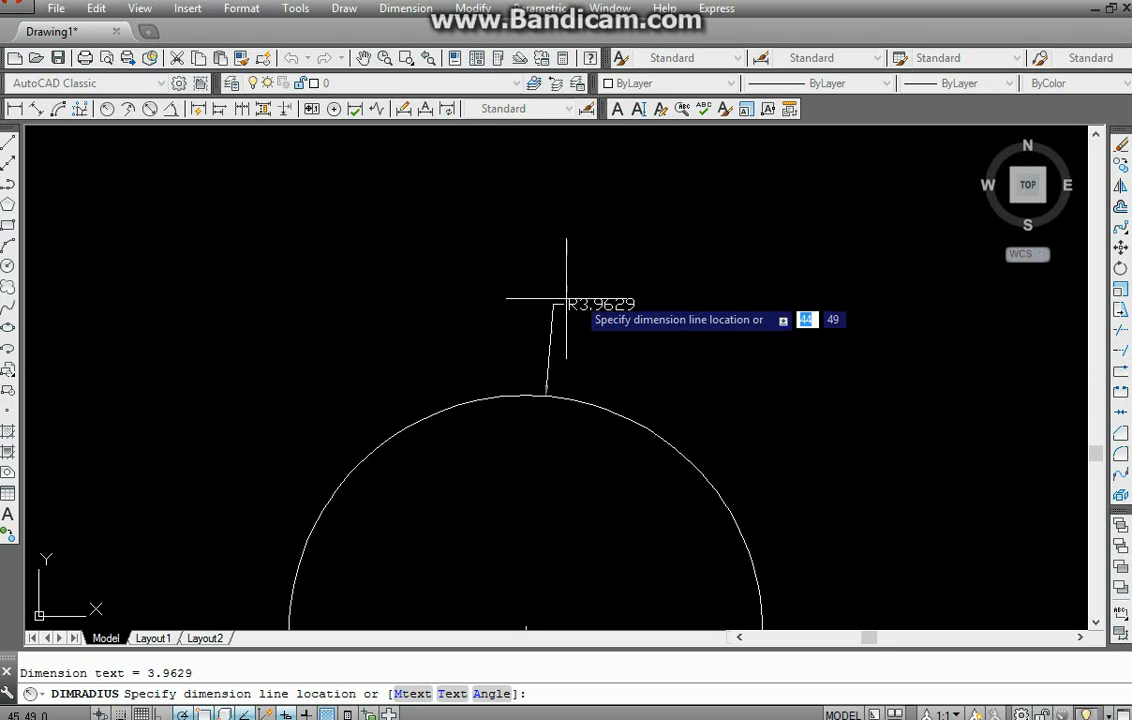
left_click(650, 257)
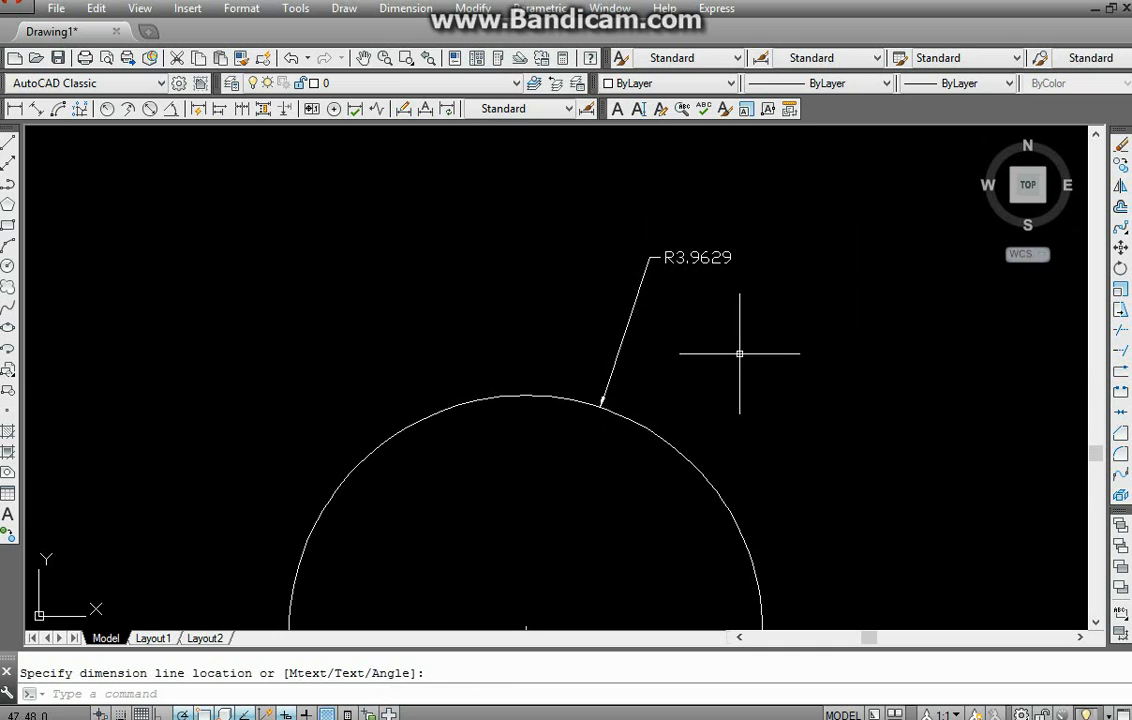
middle_click_drag(432, 508, 561, 344)
scroll(552, 358, "down", 4)
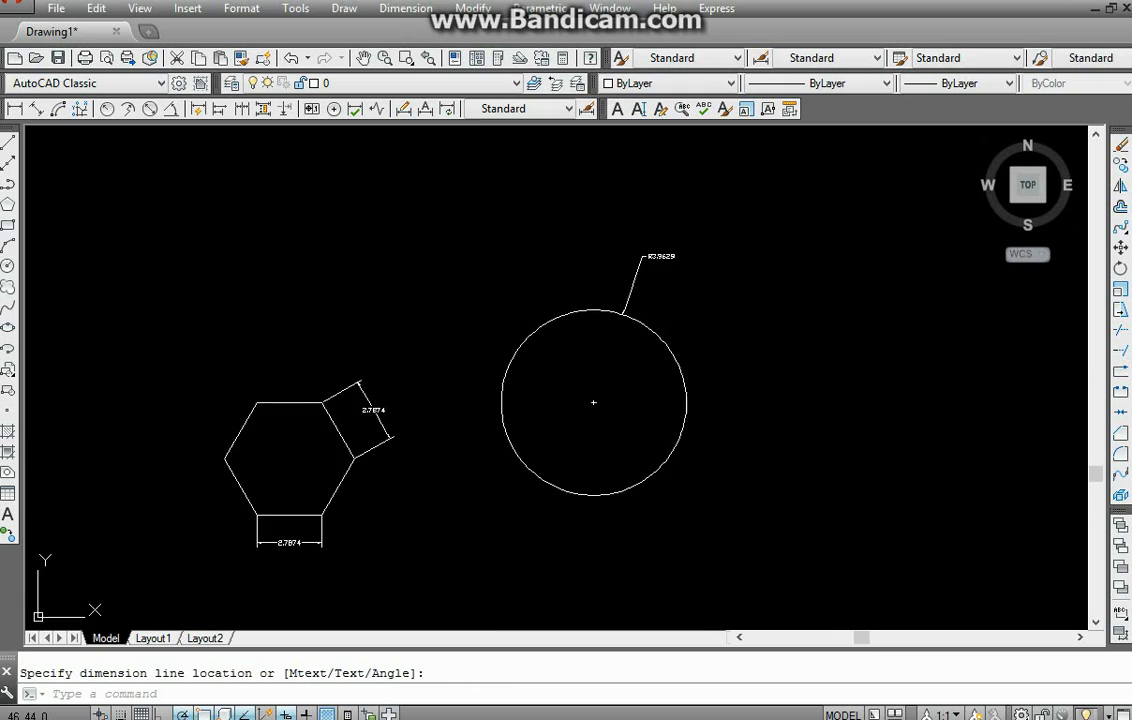
- Try to add a jogged radius dimension to the circle, with the center override at its true center and the text inside its upper-right part
middle_click_drag(510, 305, 379, 346)
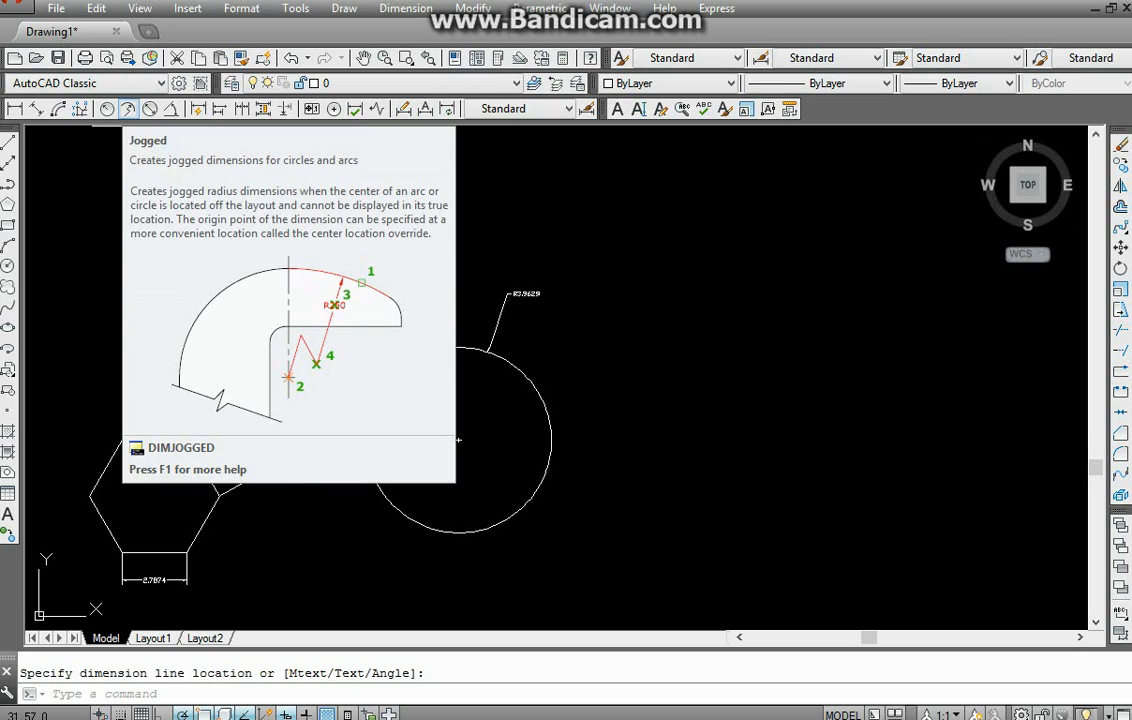
left_click(128, 109)
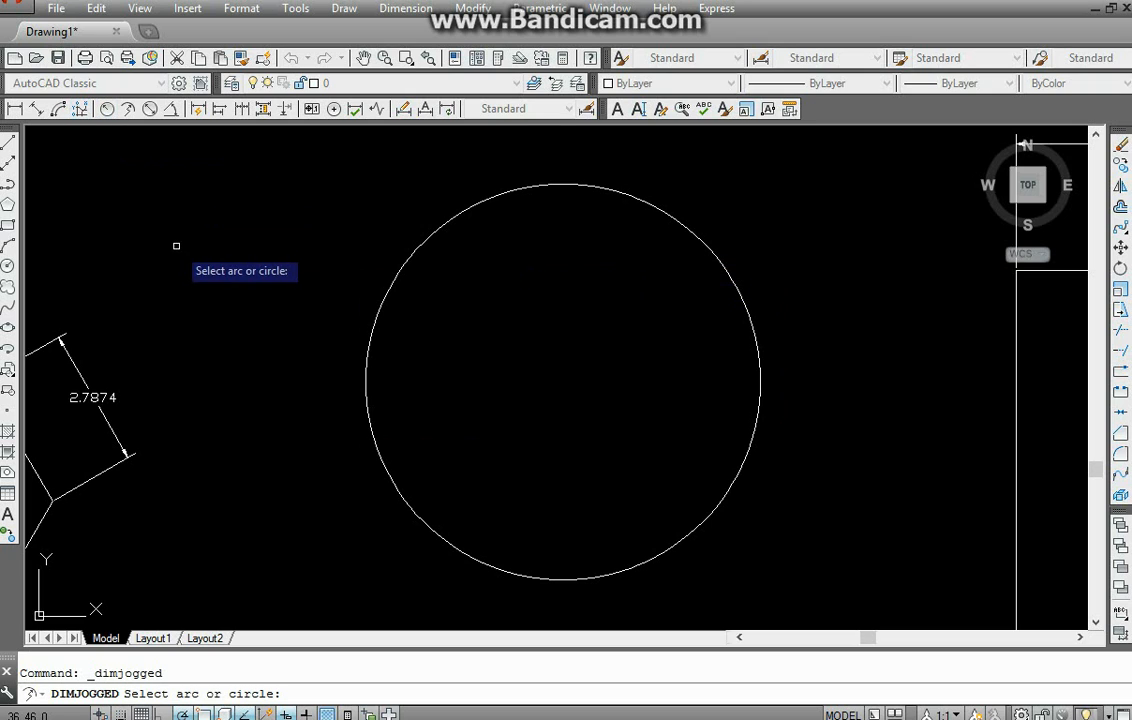
key("Escape")
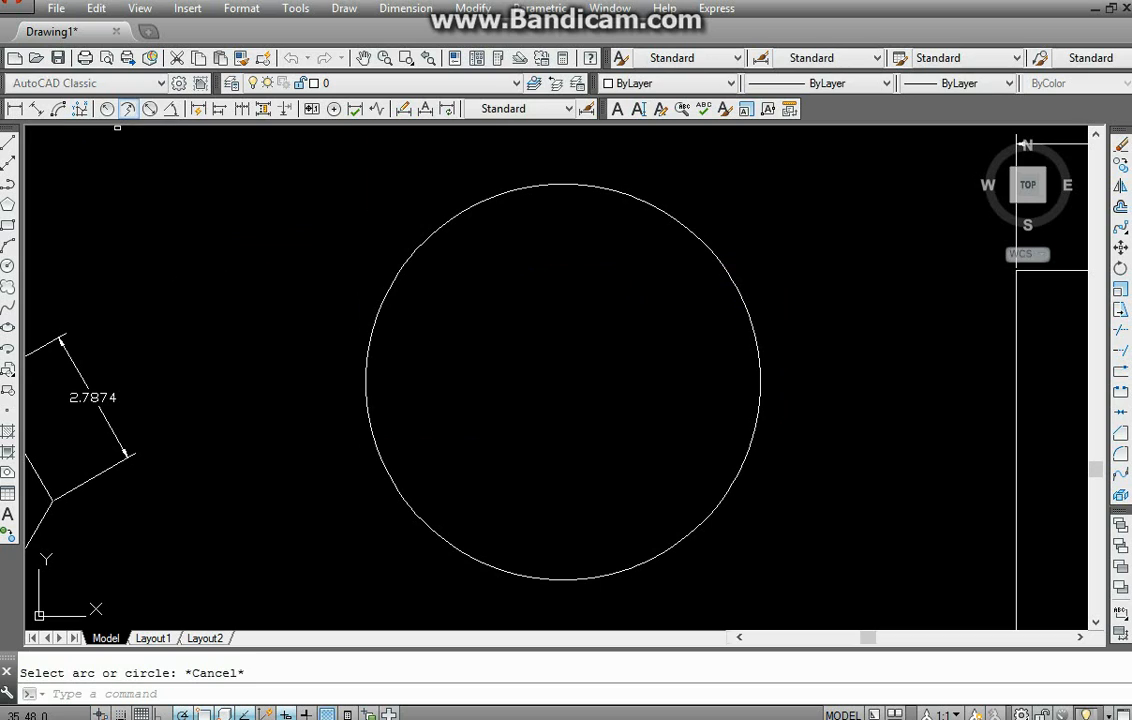
left_click(128, 108)
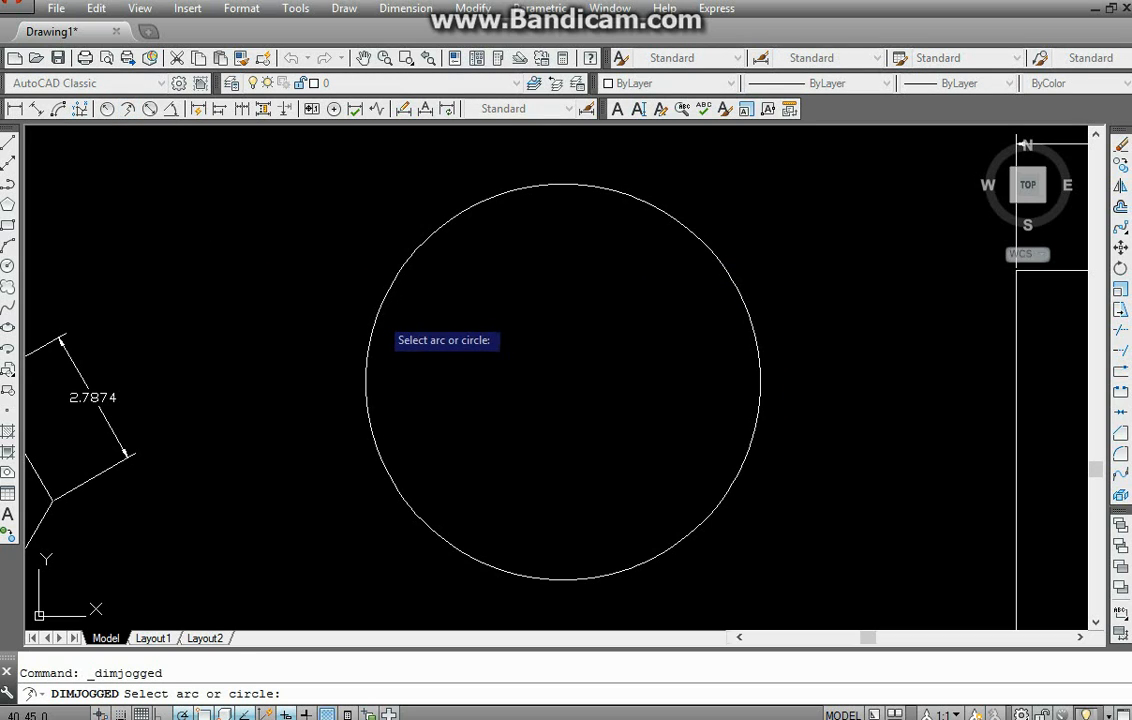
left_click(375, 316)
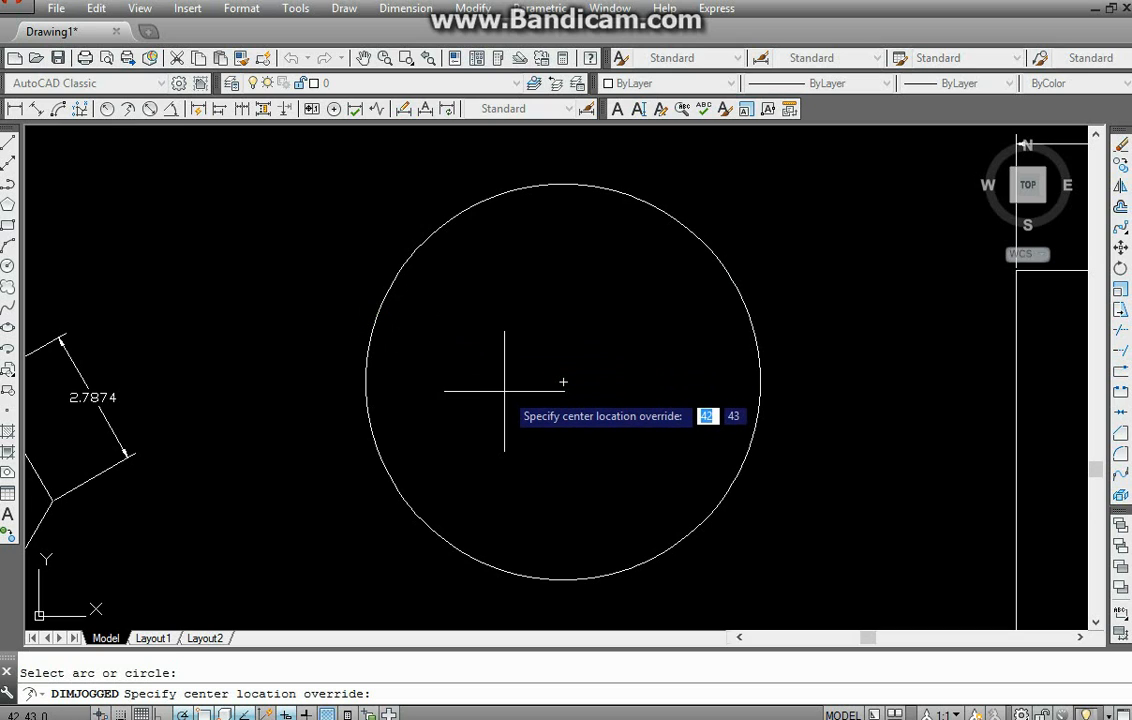
left_click(562, 383)
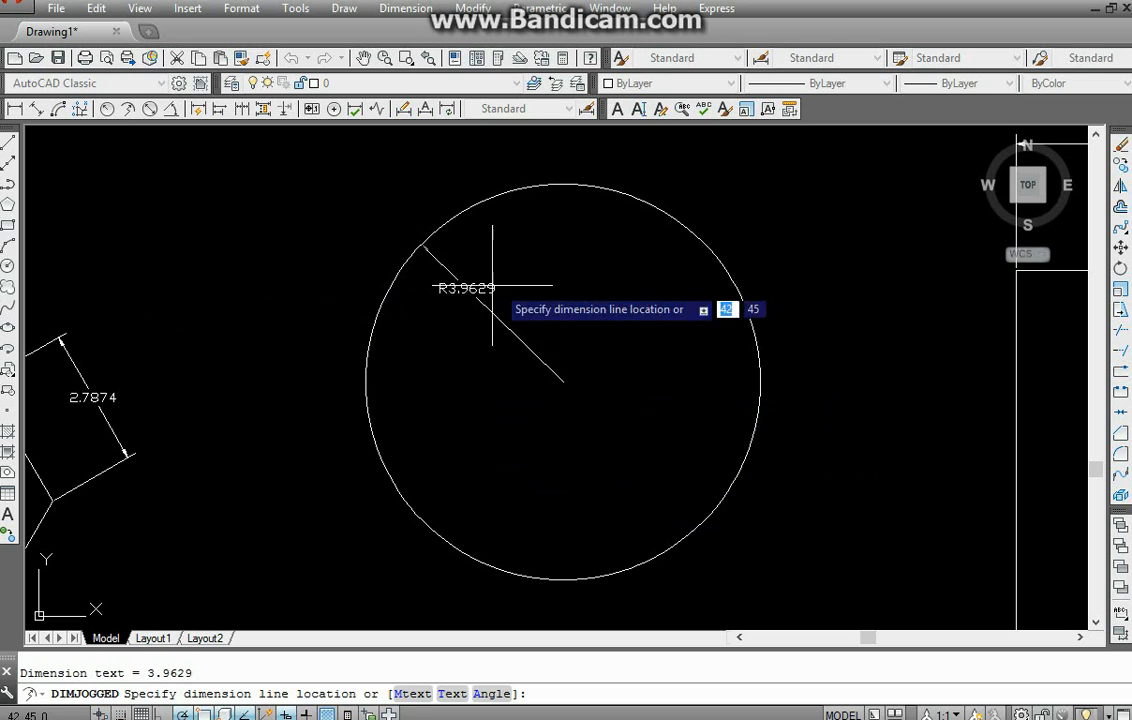
left_click(834, 222)
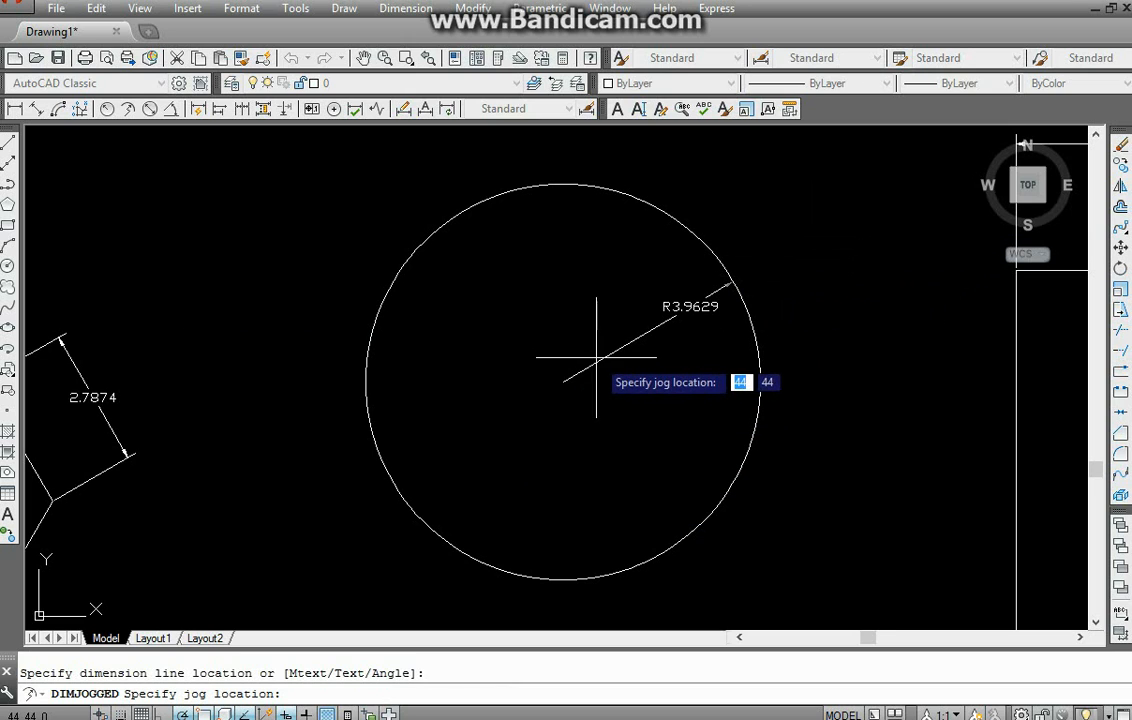
scroll(598, 358, "up", 5)
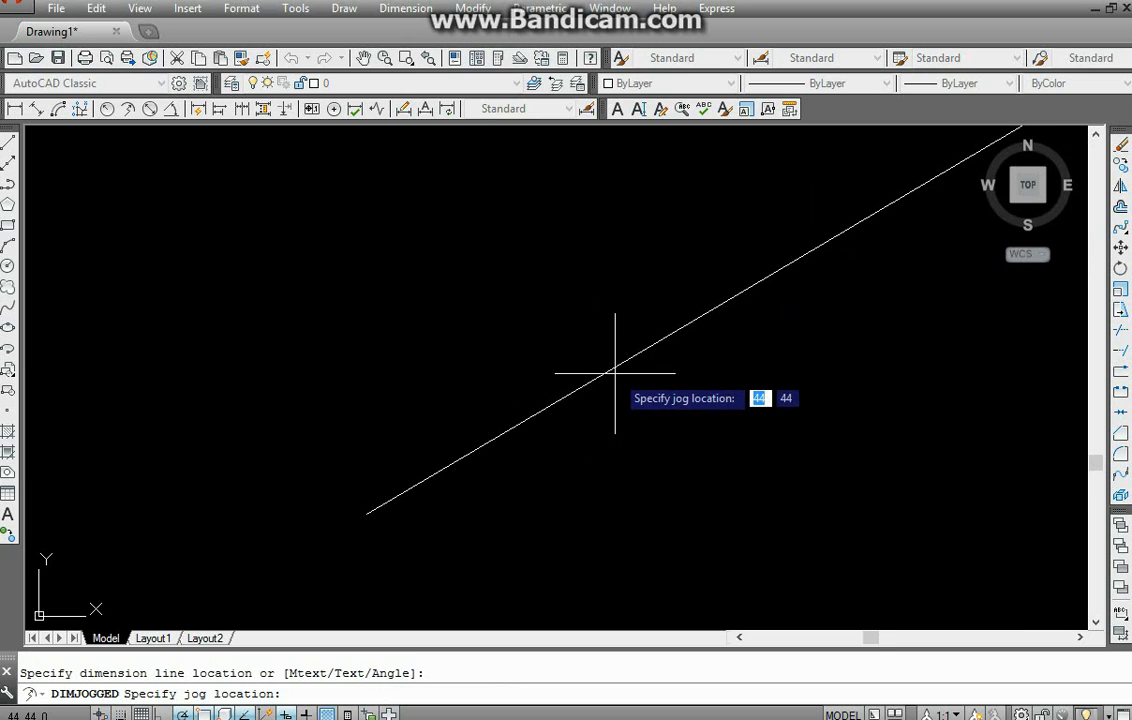
left_click(619, 366)
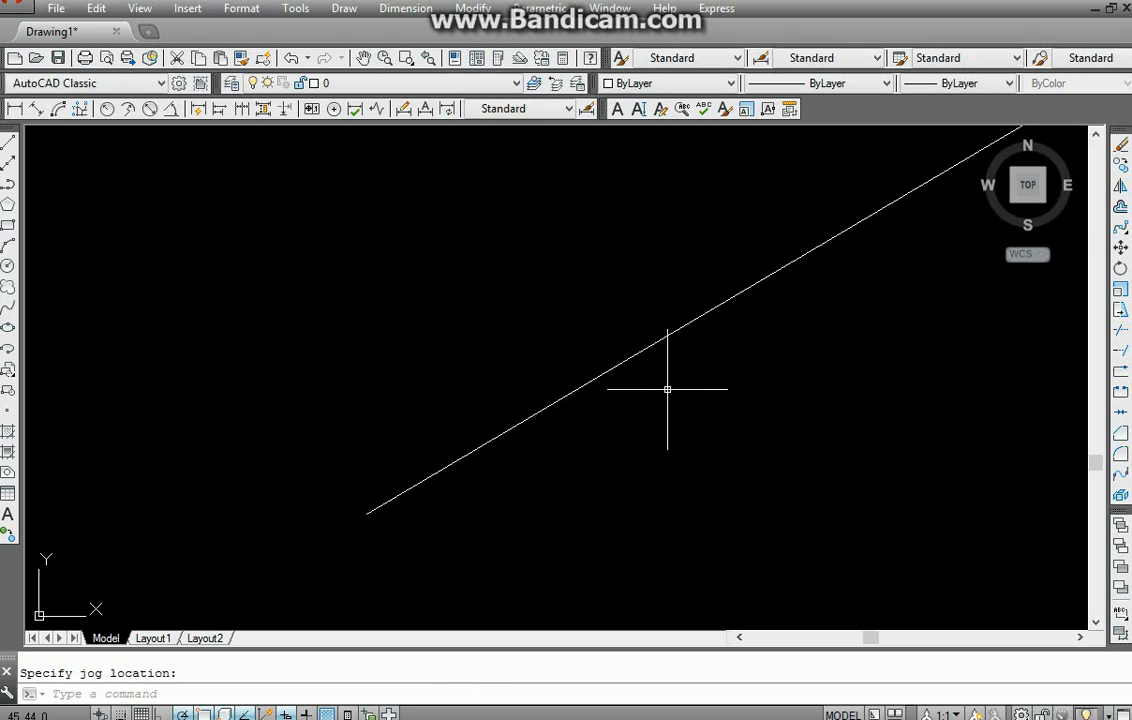
scroll(667, 389, "down", 5)
scroll(690, 345, "up", 6)
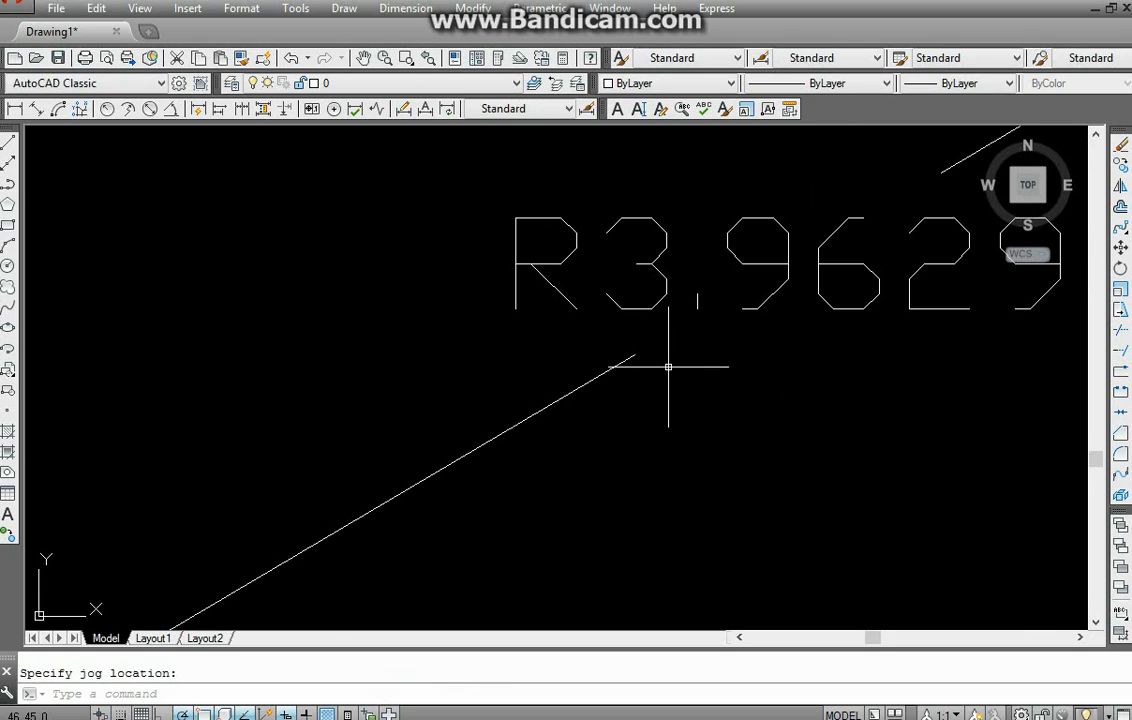
scroll(670, 370, "down", 3)
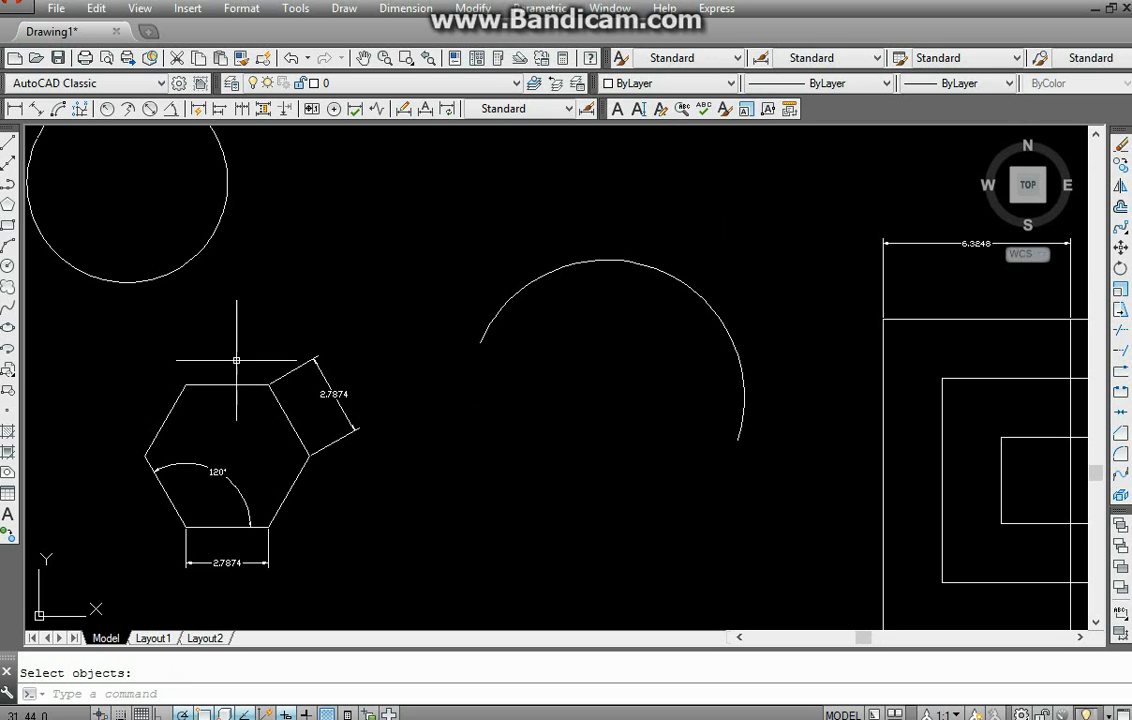
- Add a jogged radius dimension to the arc, with the center override below and slightly left of its center and the jog midway along the line
middle_click_drag(393, 313, 391, 352)
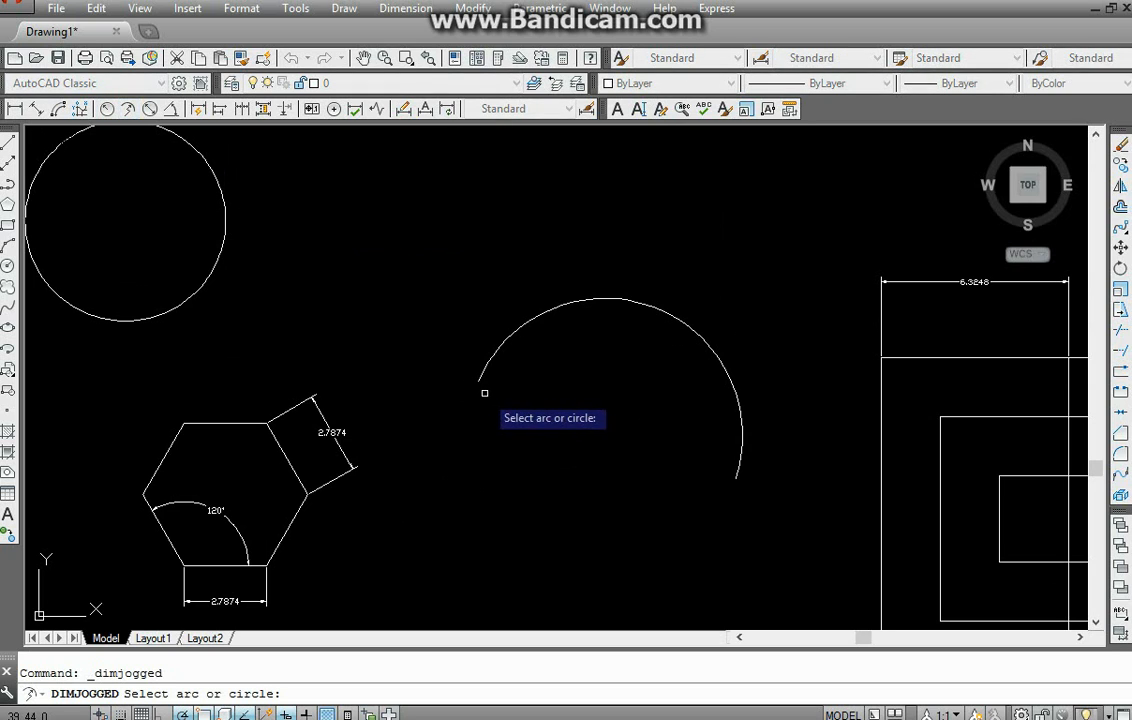
left_click(670, 313)
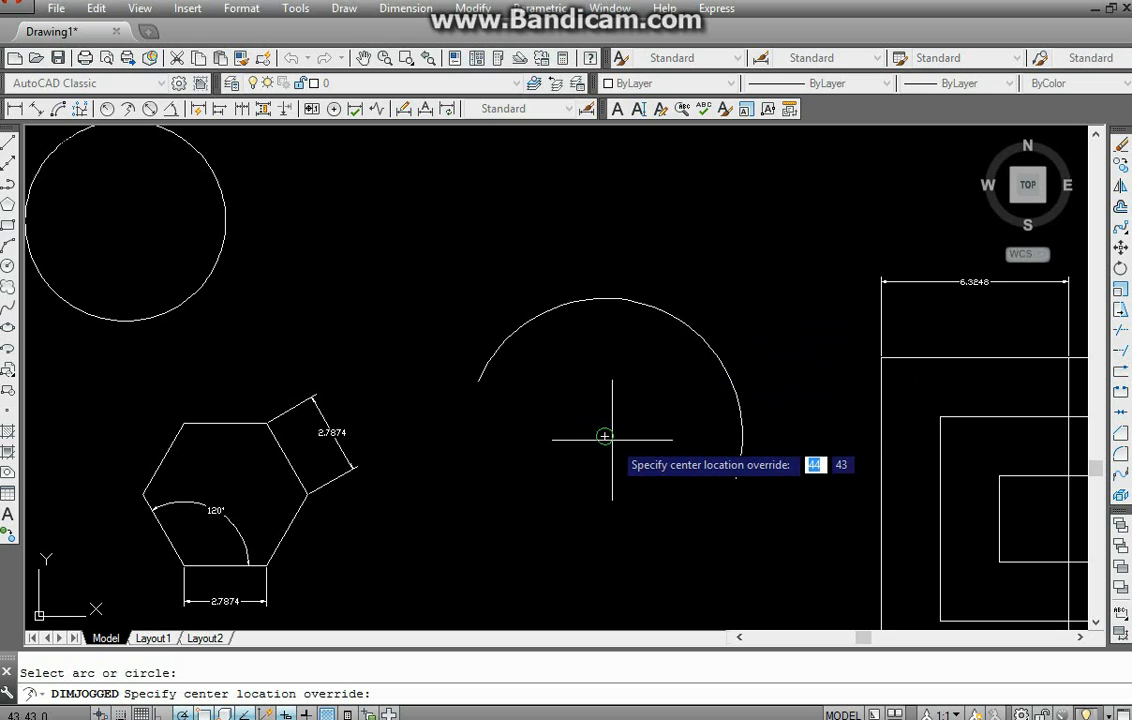
left_click(575, 514)
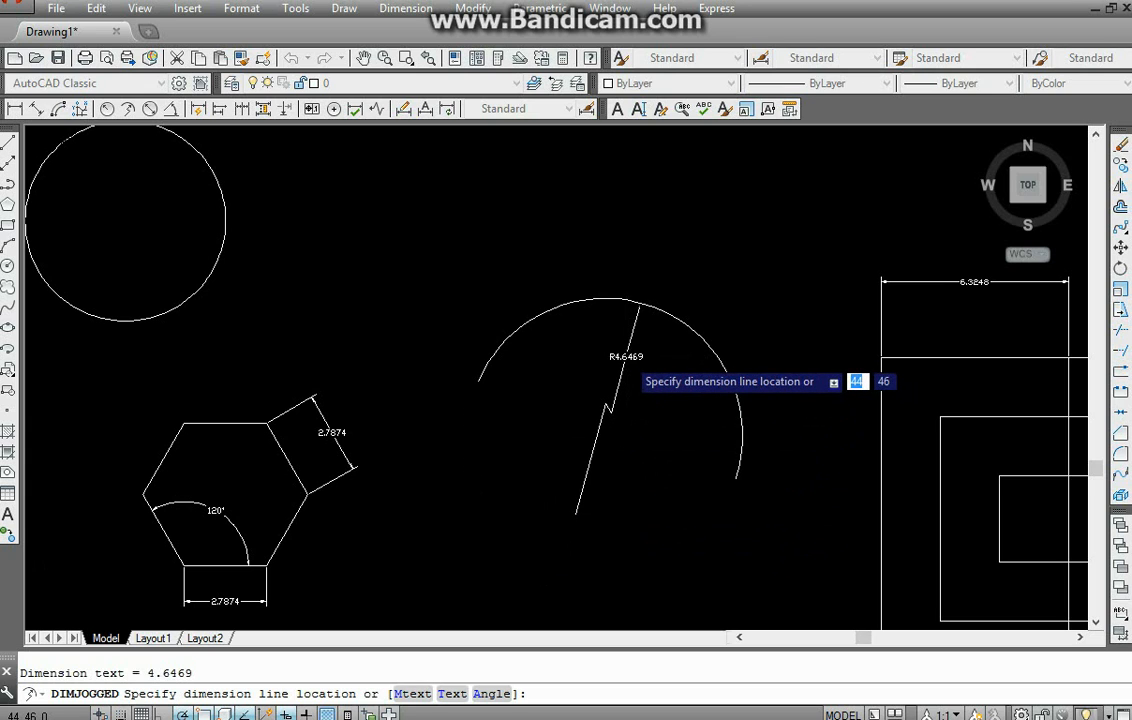
scroll(622, 365, "up", 5)
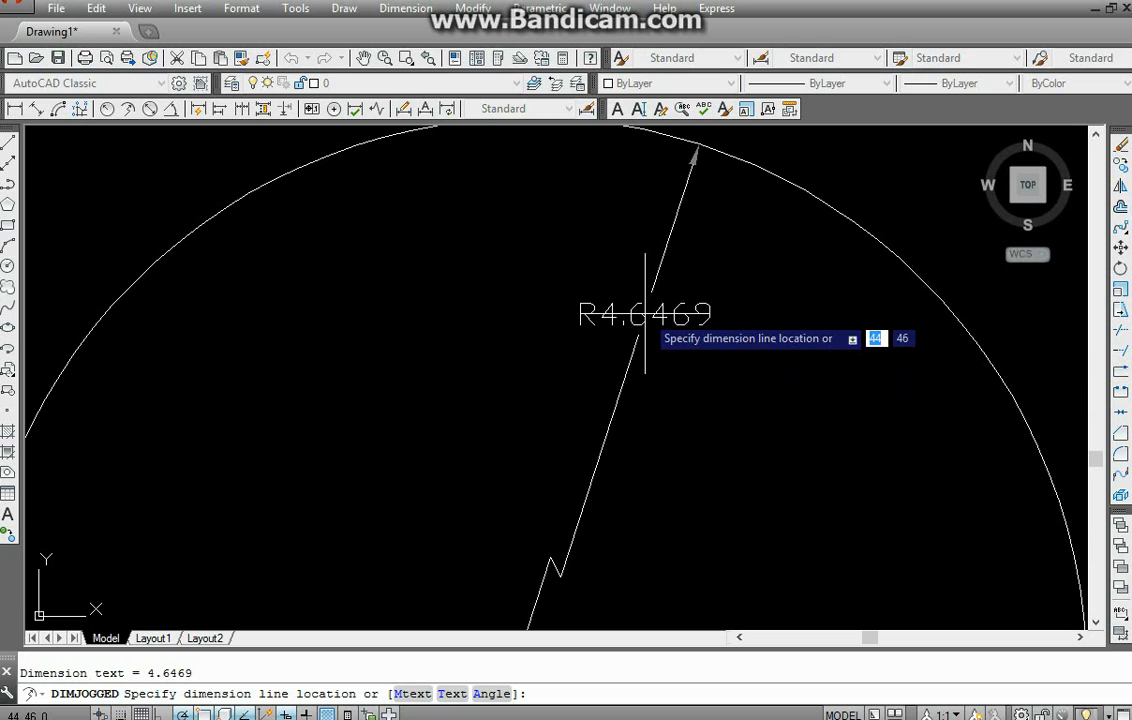
left_click(558, 300)
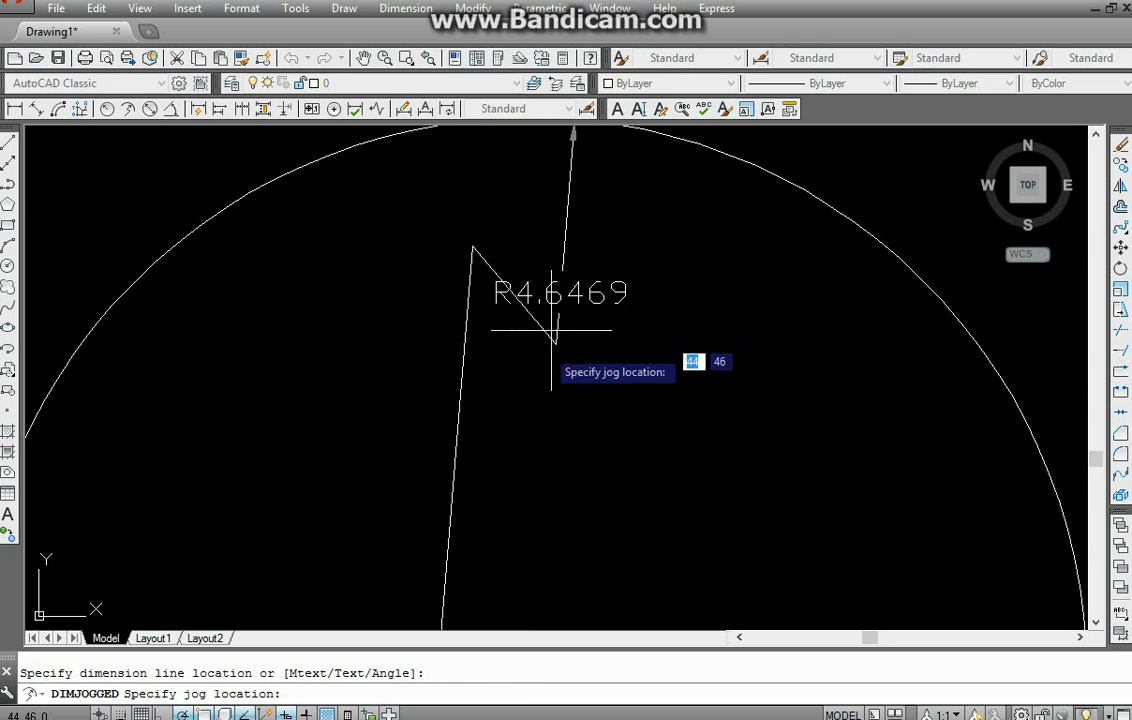
middle_click_drag(513, 541, 534, 397)
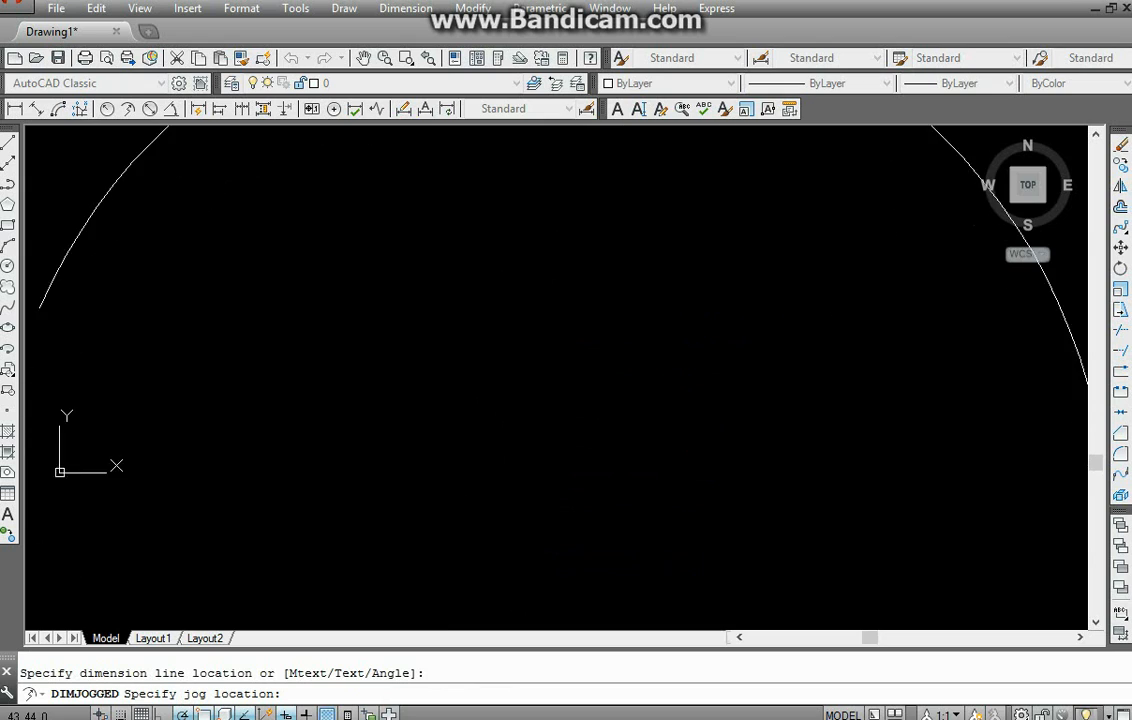
scroll(556, 374, "down", 3)
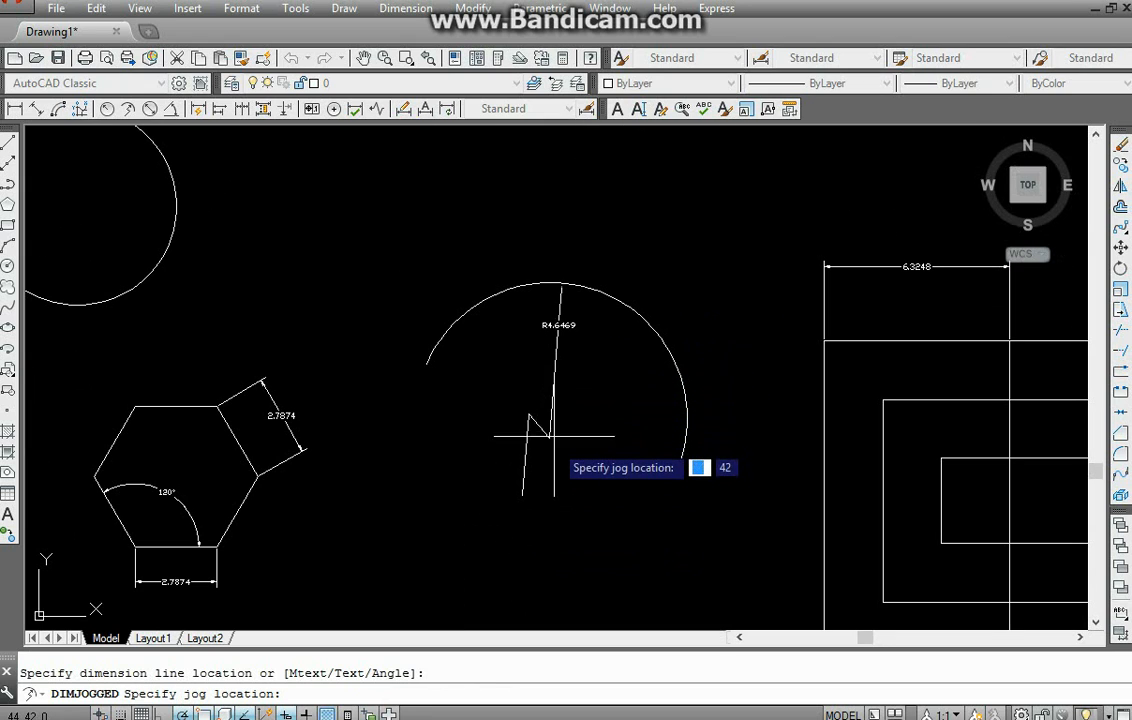
left_click(539, 398)
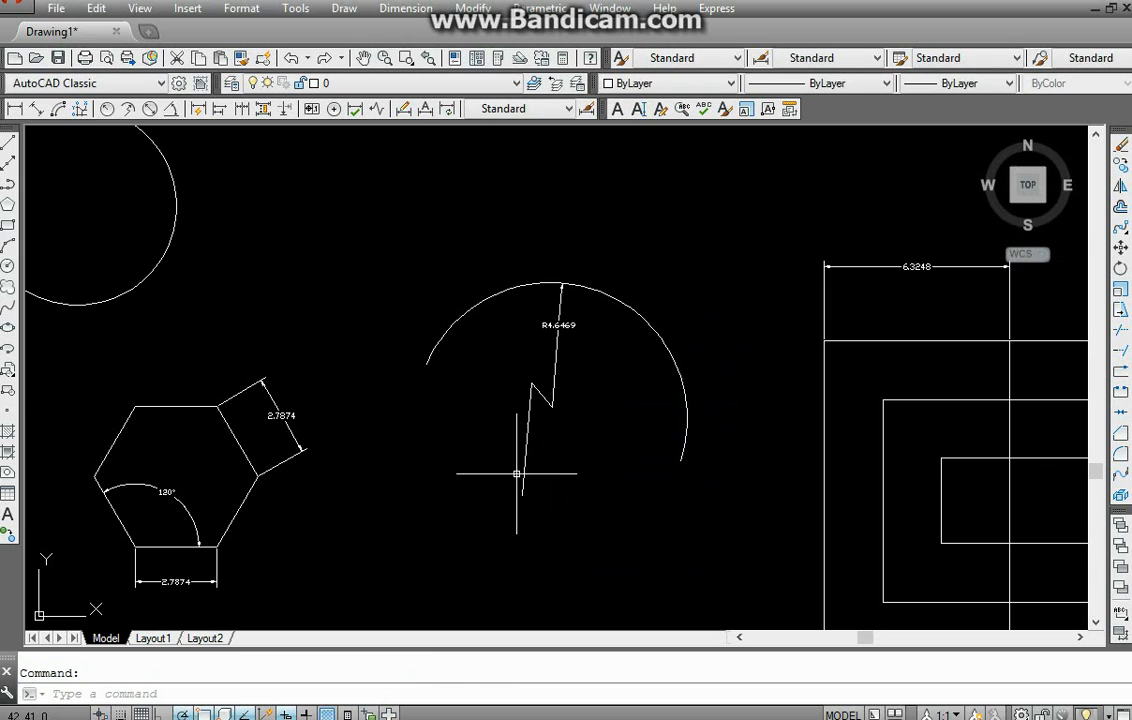
scroll(533, 384, "up", 5)
scroll(600, 405, "down", 5)
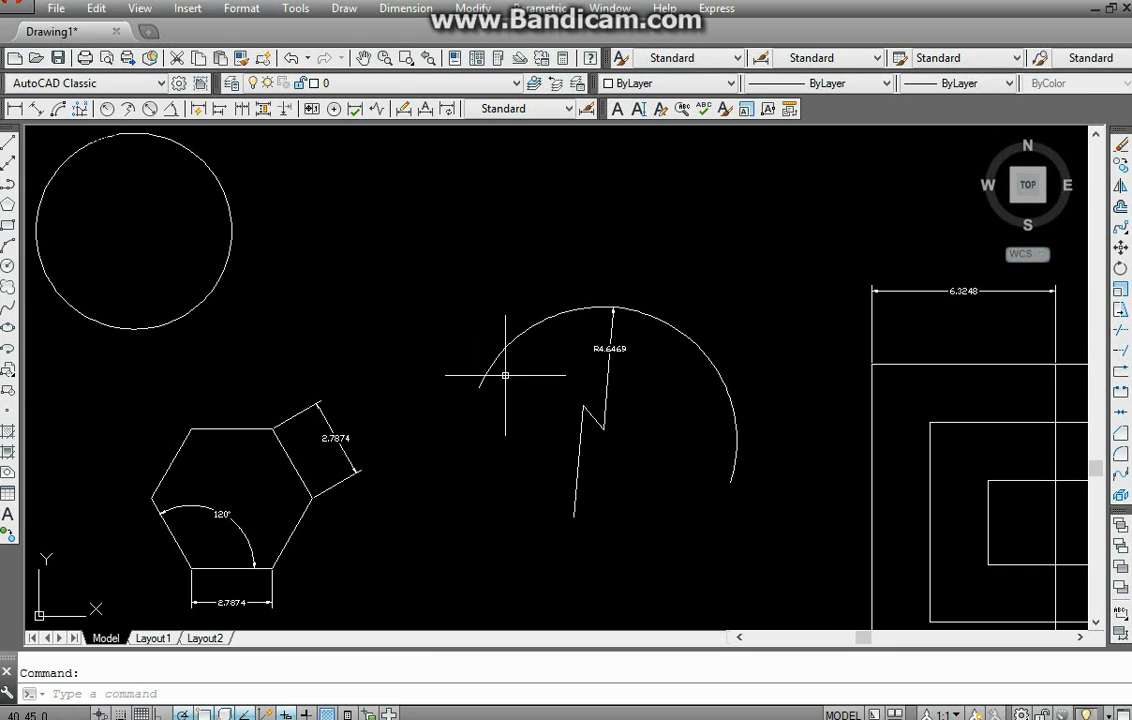
- Add a diameter dimension to the arc, placing its text outside, above and to the left of the arc
middle_click_drag(103, 118, 150, 153)
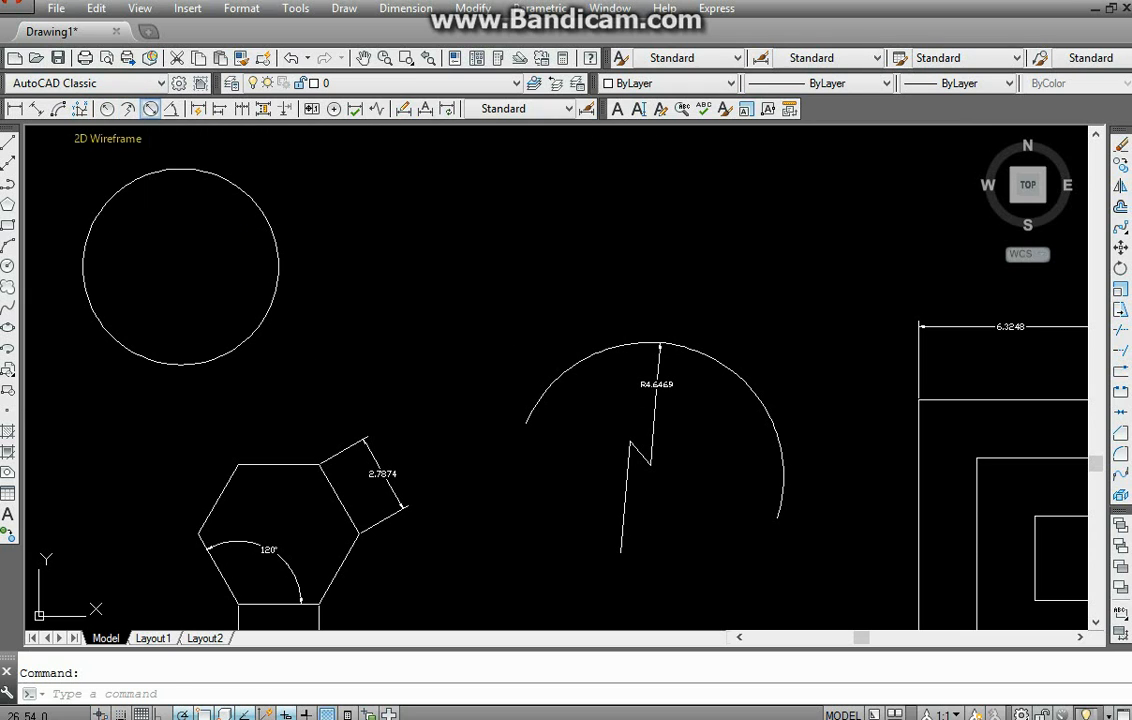
left_click(149, 108)
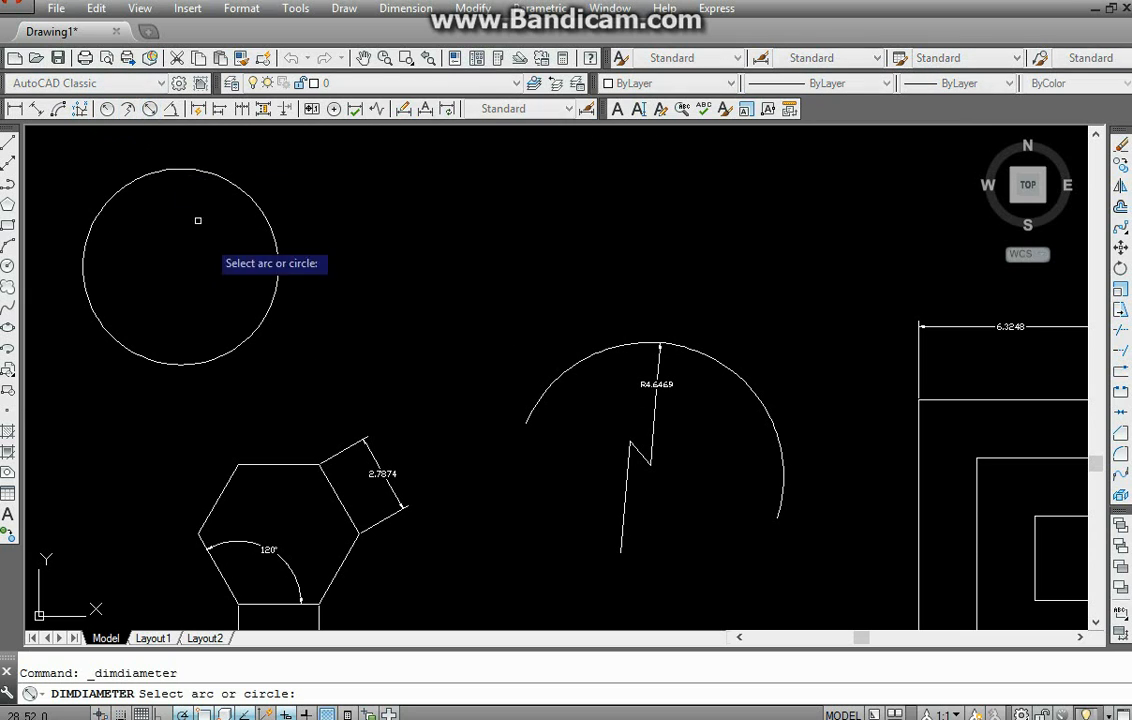
left_click(764, 405)
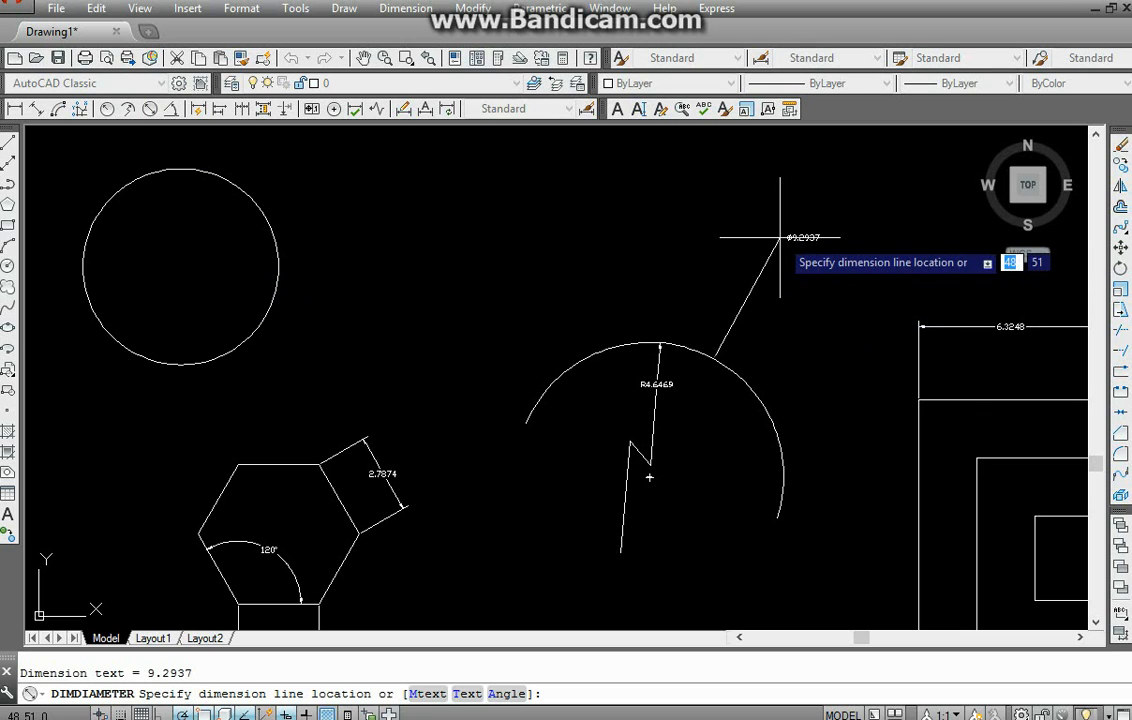
left_click(499, 255)
scroll(498, 276, "up", 4)
scroll(498, 276, "down", 5)
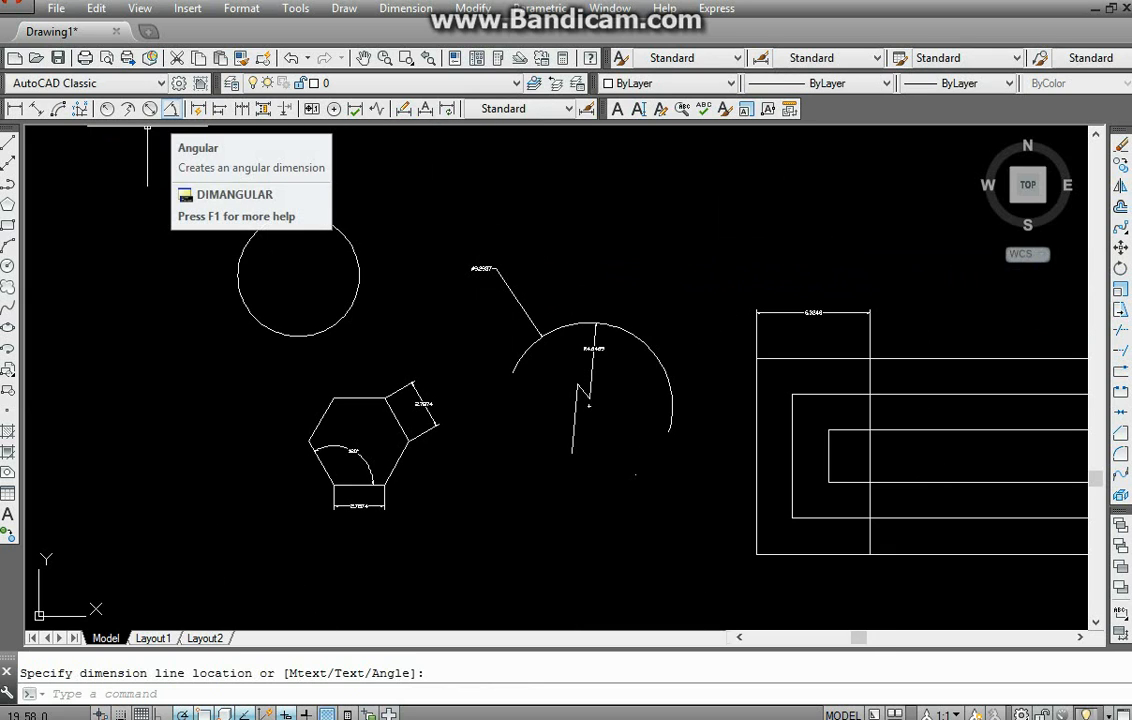
- Add an angular dimension between the hexagon's upper-left and top sides, placing its arc outside, above the upper-left corner
left_click(170, 108)
scroll(345, 478, "up", 2)
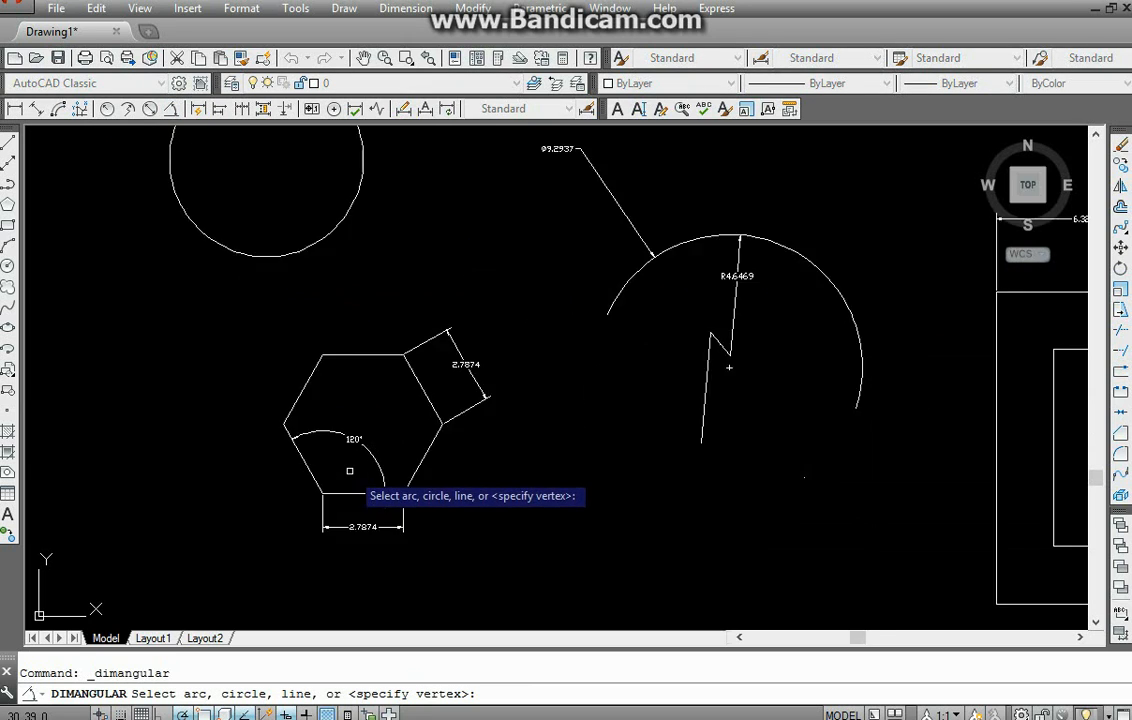
scroll(350, 471, "up", 3)
scroll(380, 461, "down", 1)
middle_click_drag(401, 408, 406, 548)
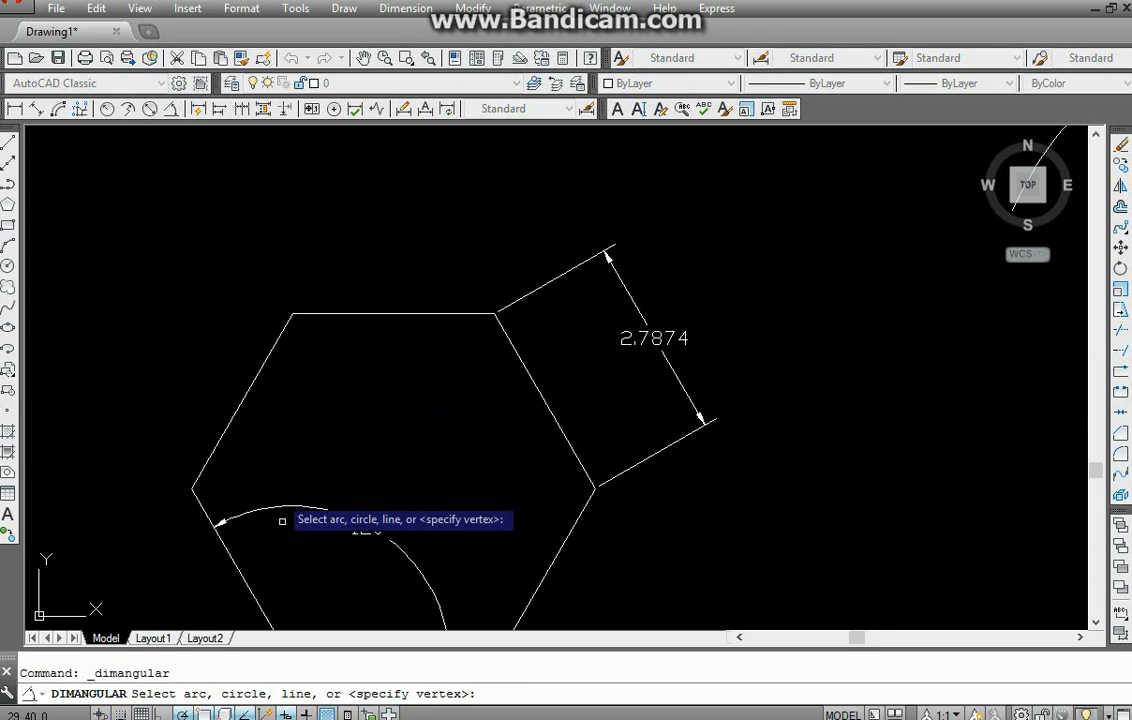
left_click(257, 376)
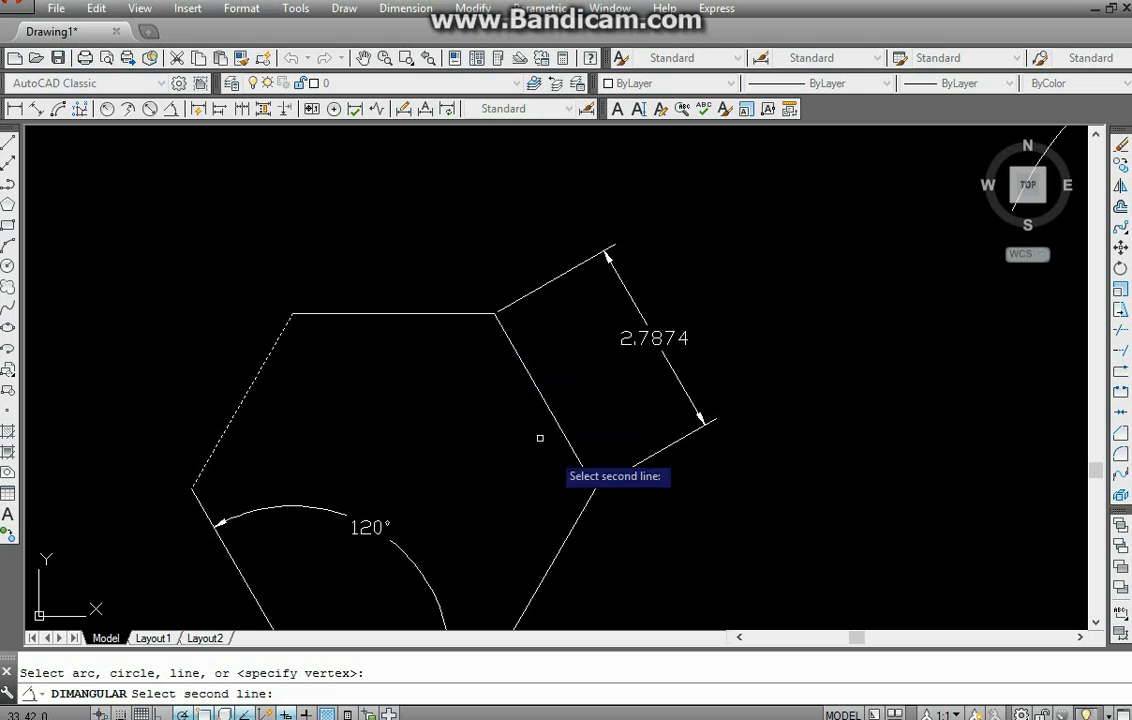
left_click(398, 316)
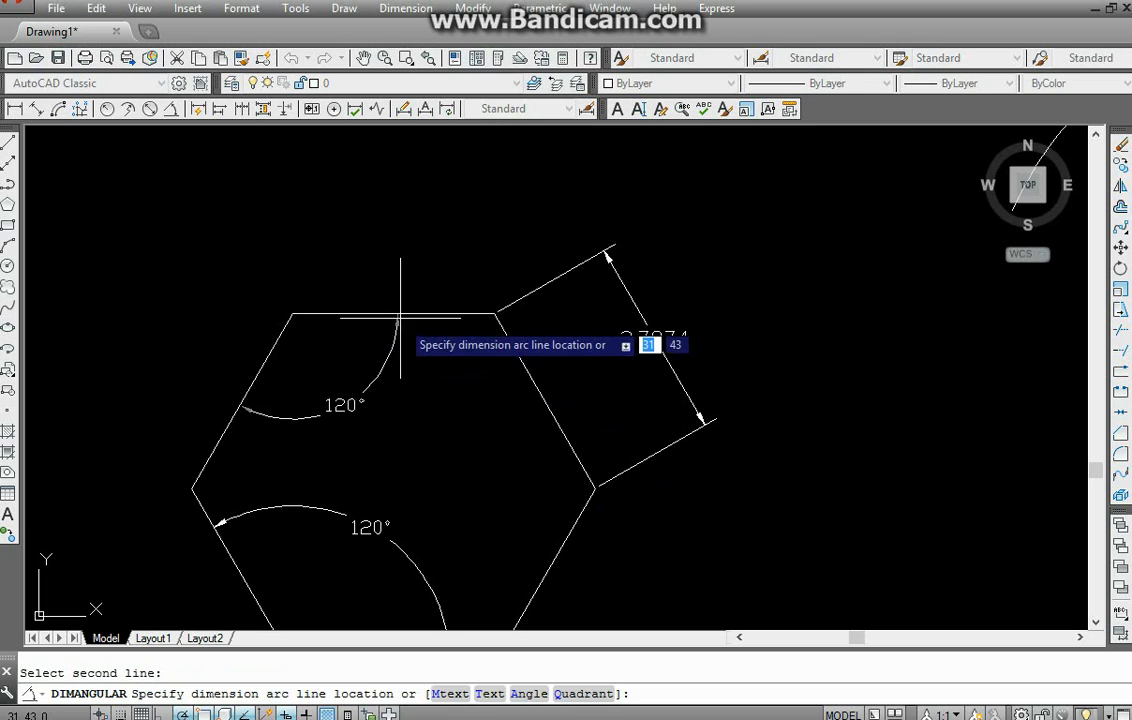
middle_click_drag(273, 185, 343, 325)
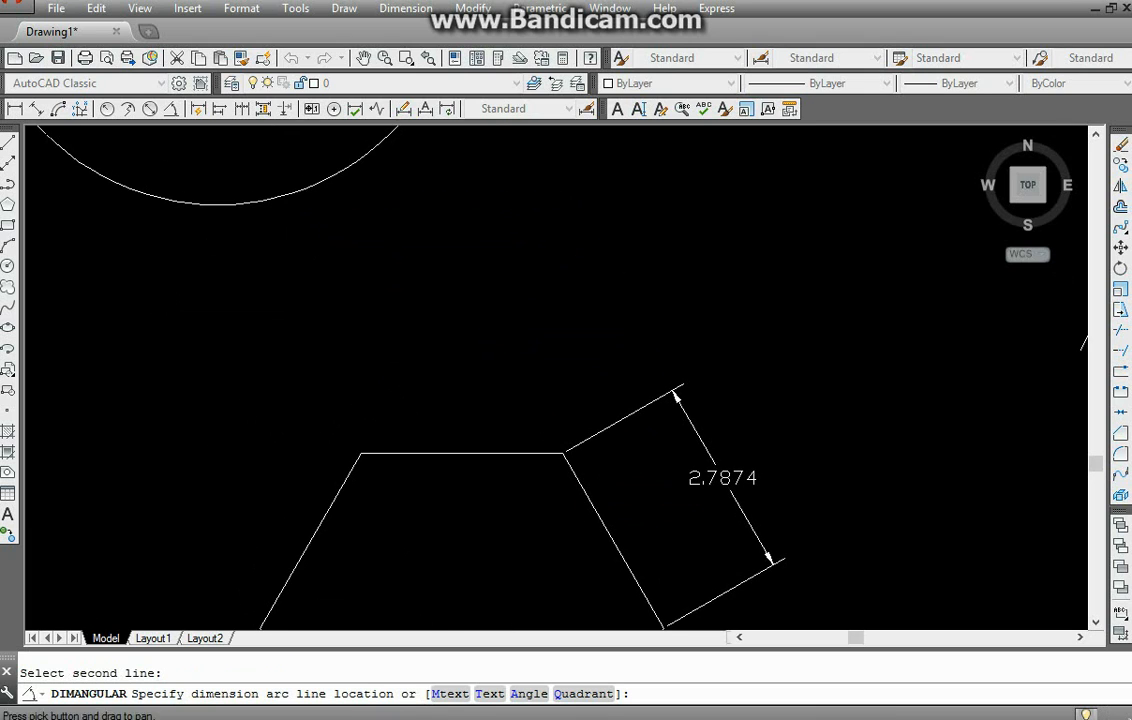
left_click(386, 252)
scroll(454, 343, "down", 3)
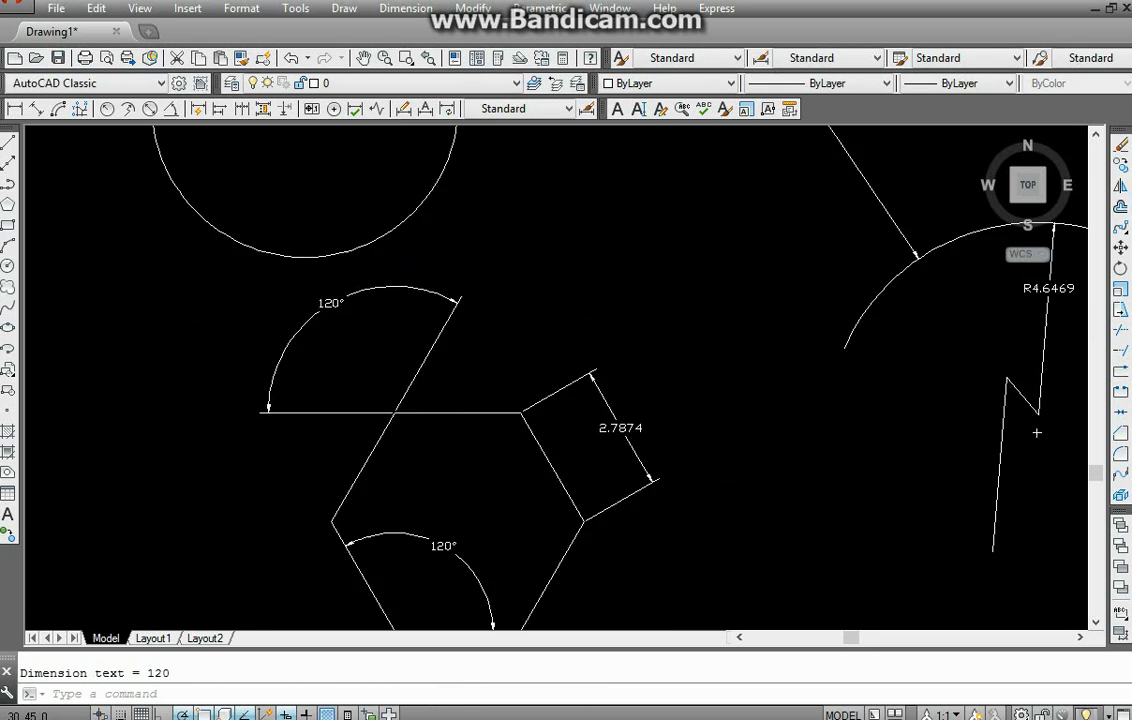
- Erase the circle and the hexagon together with all of the hexagon's linear, aligned and angular dimensions
middle_click_drag(512, 389, 500, 450)
mouse_move(477, 409)
middle_mouse_down()
mouse_move(436, 437)
mouse_move(424, 425)
middle_mouse_up()
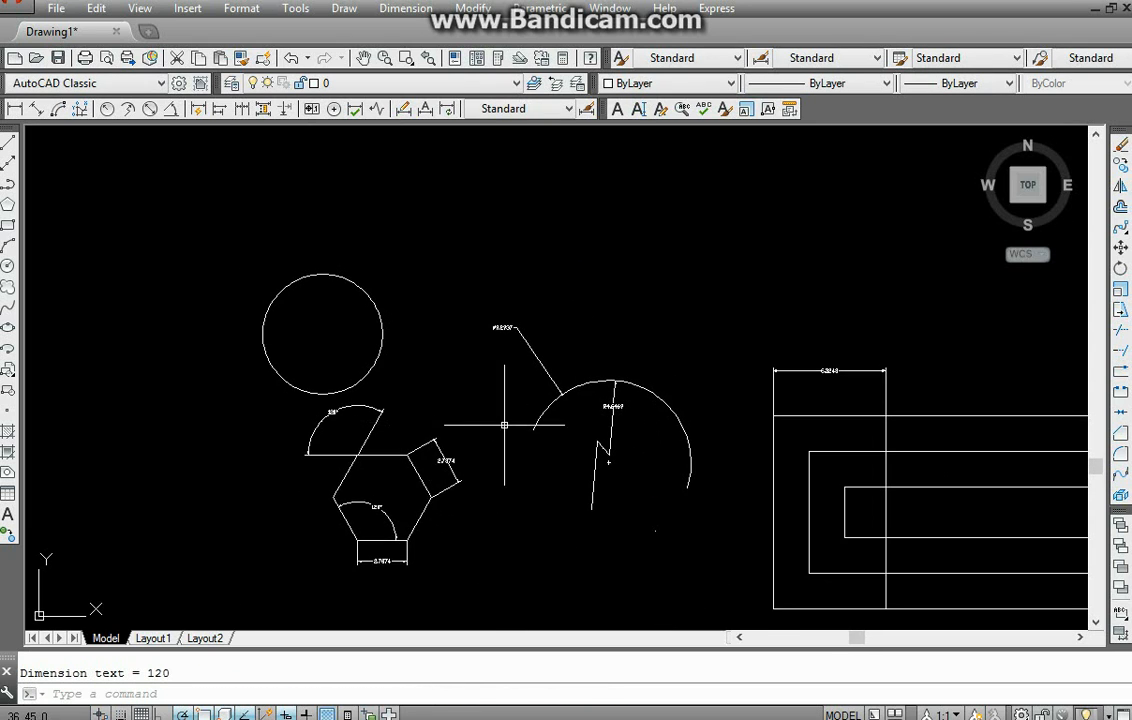
middle_click_drag(611, 466, 524, 457)
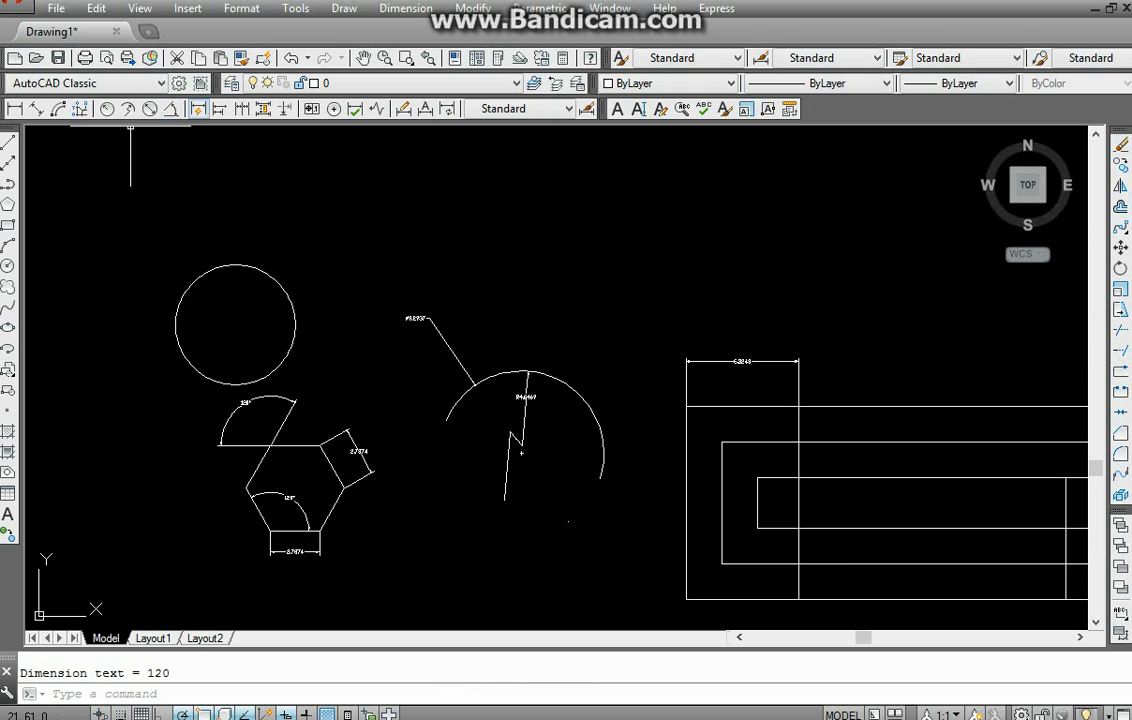
left_click(1121, 145)
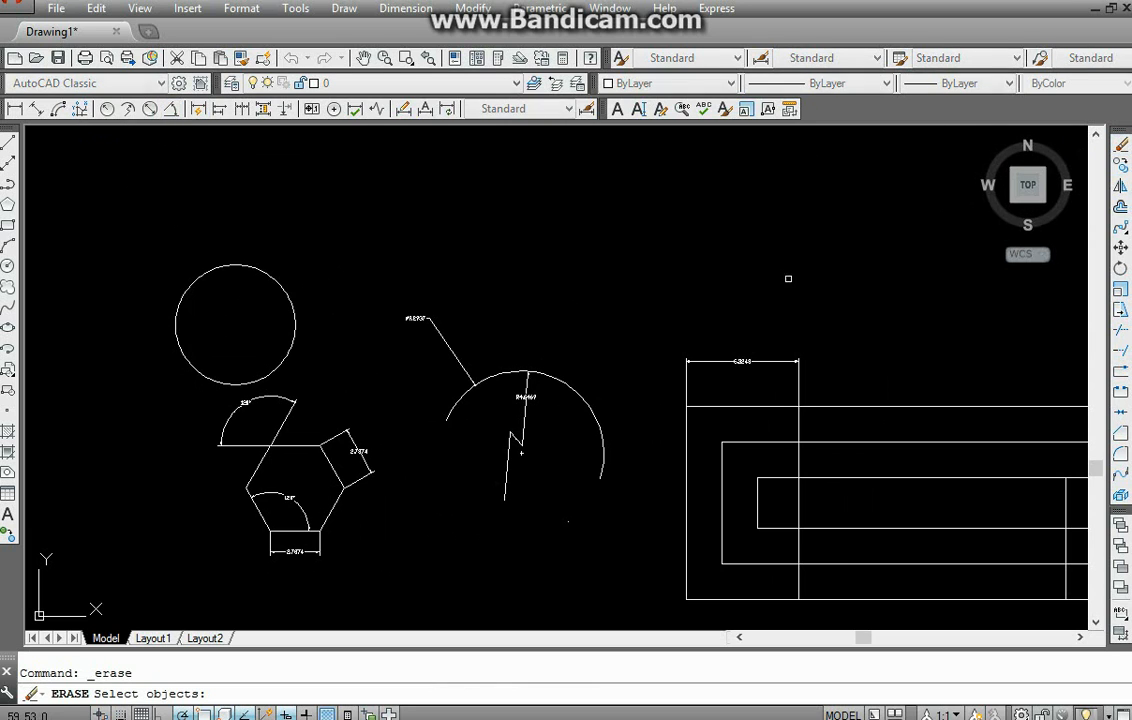
left_click(369, 570)
left_click(220, 280)
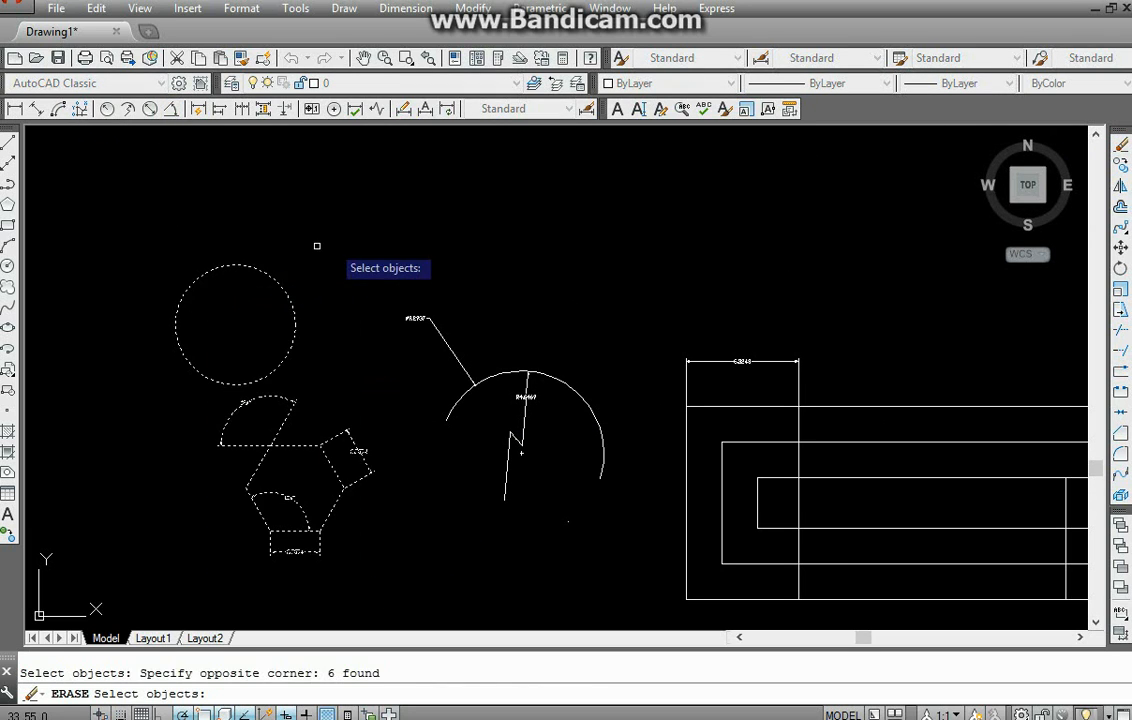
key("Return")
- Erase the arc's jogged radius and diameter dimensions, keeping the arc itself
left_click(544, 504)
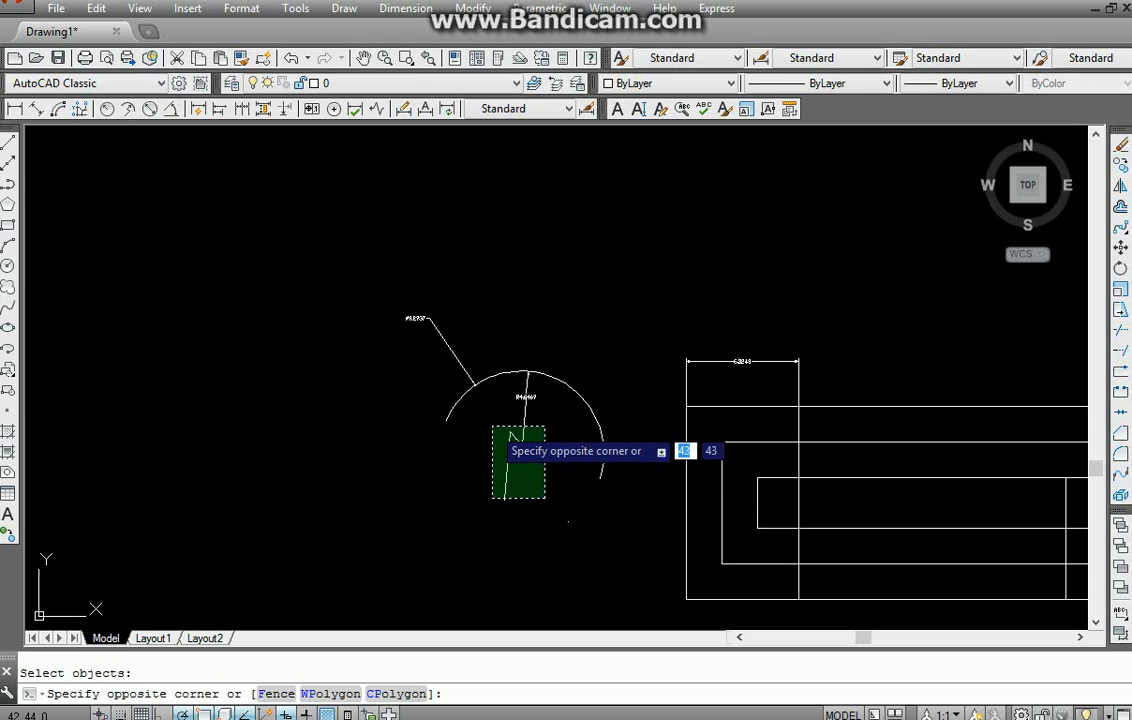
left_click(495, 420)
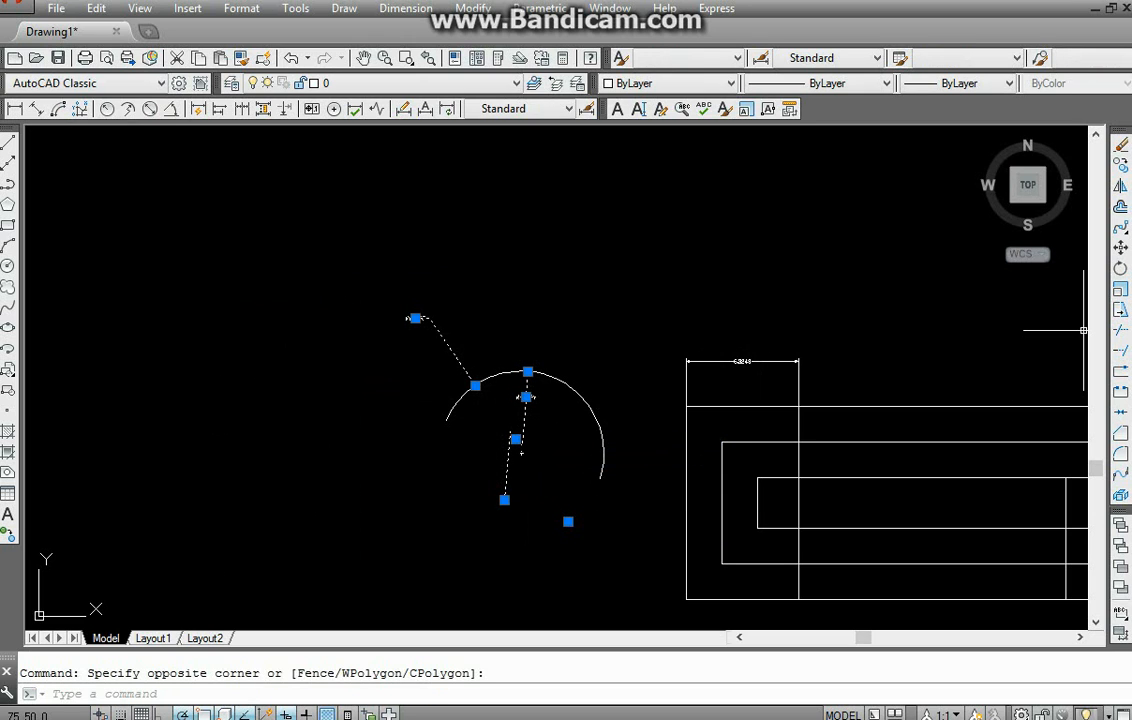
left_click(1121, 145)
- Add a radius dimension to the arc with Quick Dimension, placing its text outside, above the arc's upper-right part
middle_click_drag(594, 371, 417, 379)
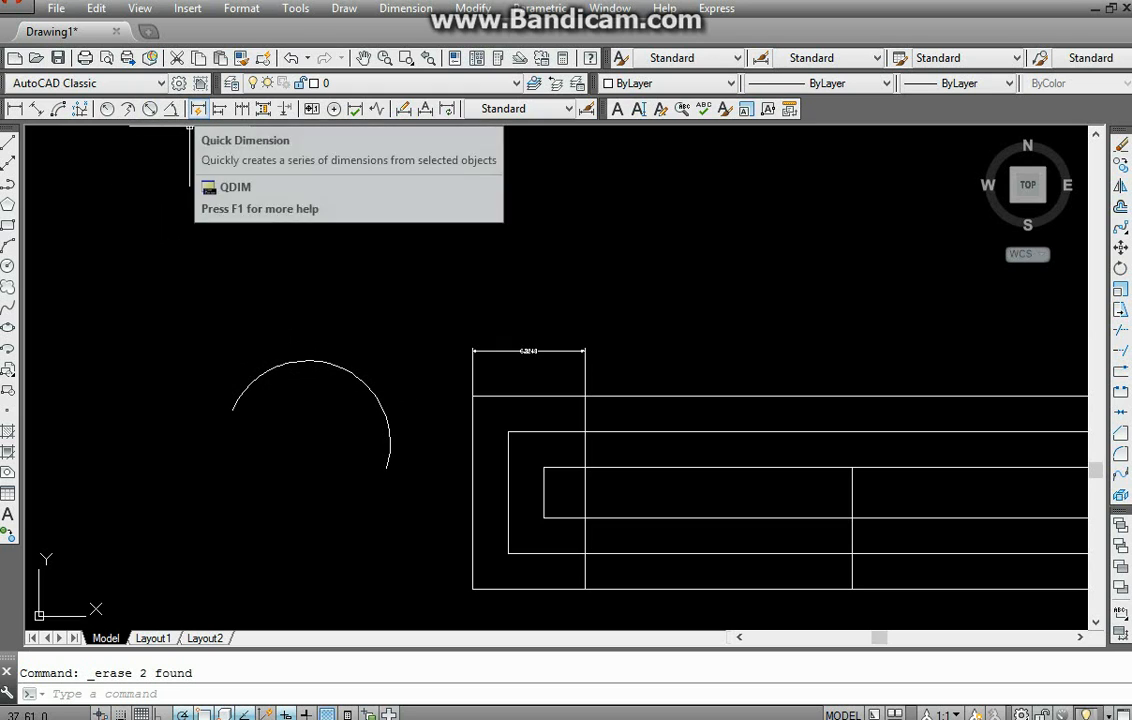
left_click(197, 108)
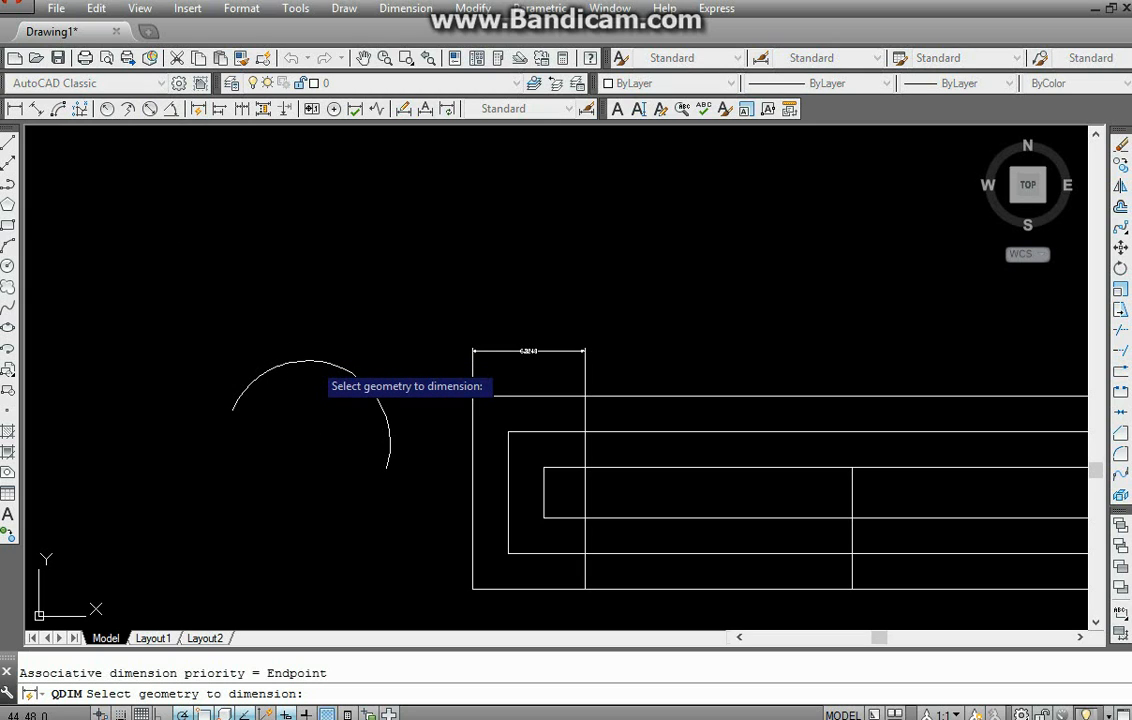
left_click(312, 361)
key("Return")
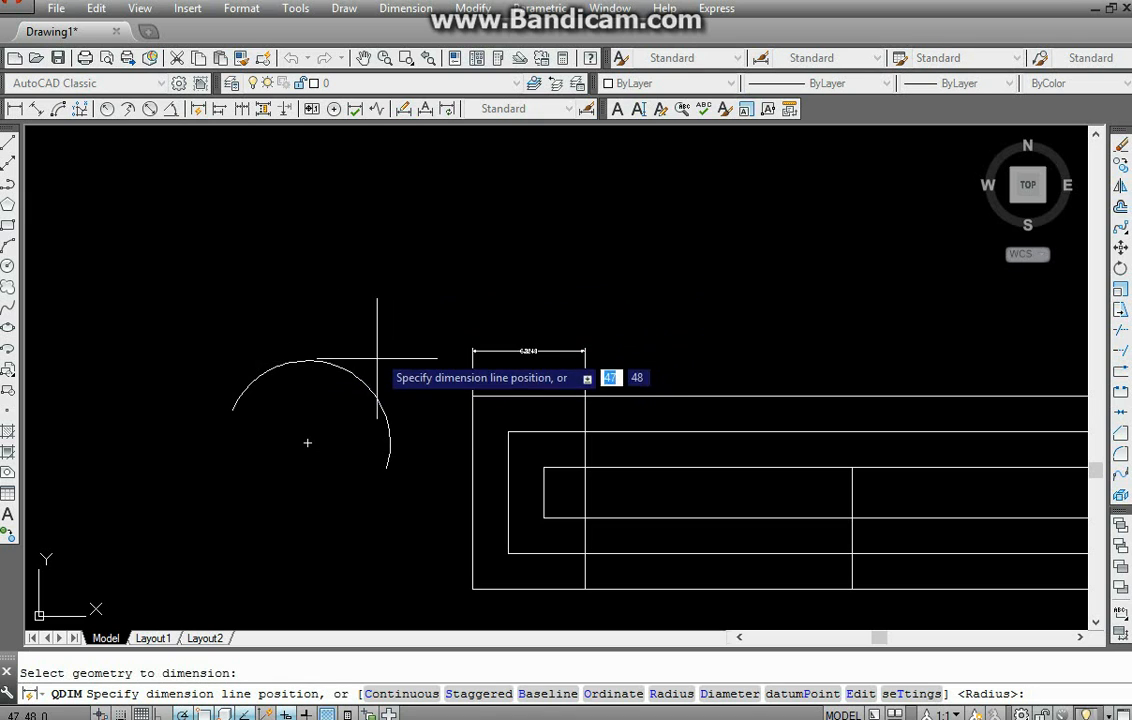
left_click(377, 277)
scroll(365, 359, "up", 7)
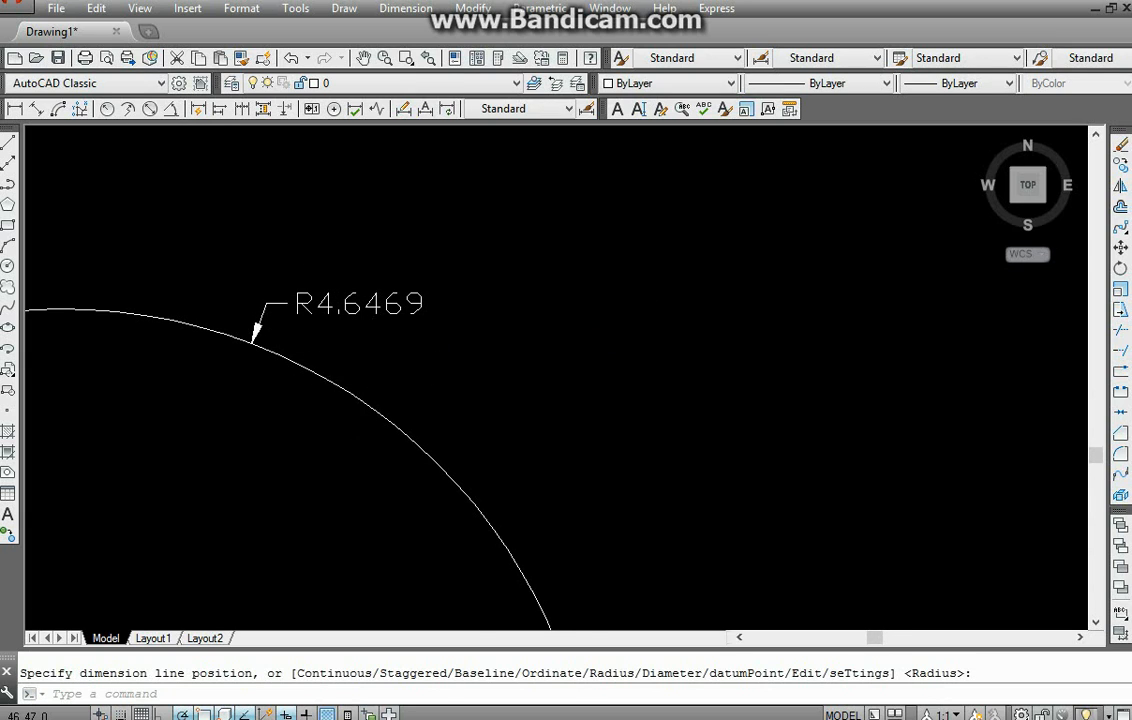
- Add a Quick Dimension for the middle rectangle's width, placing the dimension line well above the nested rectangles
scroll(376, 385, "down", 6)
middle_click_drag(472, 430, 333, 467)
middle_click_drag(563, 463, 281, 412)
scroll(541, 436, "down", 6)
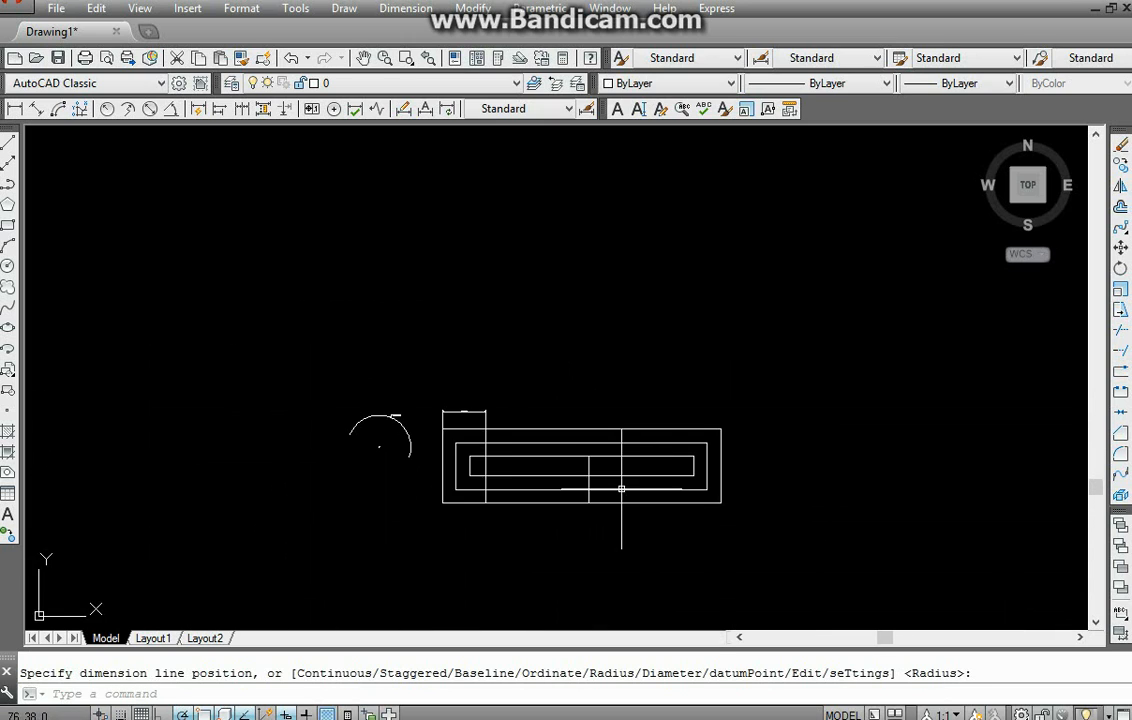
middle_click_drag(561, 438, 528, 425)
scroll(485, 436, "up", 5)
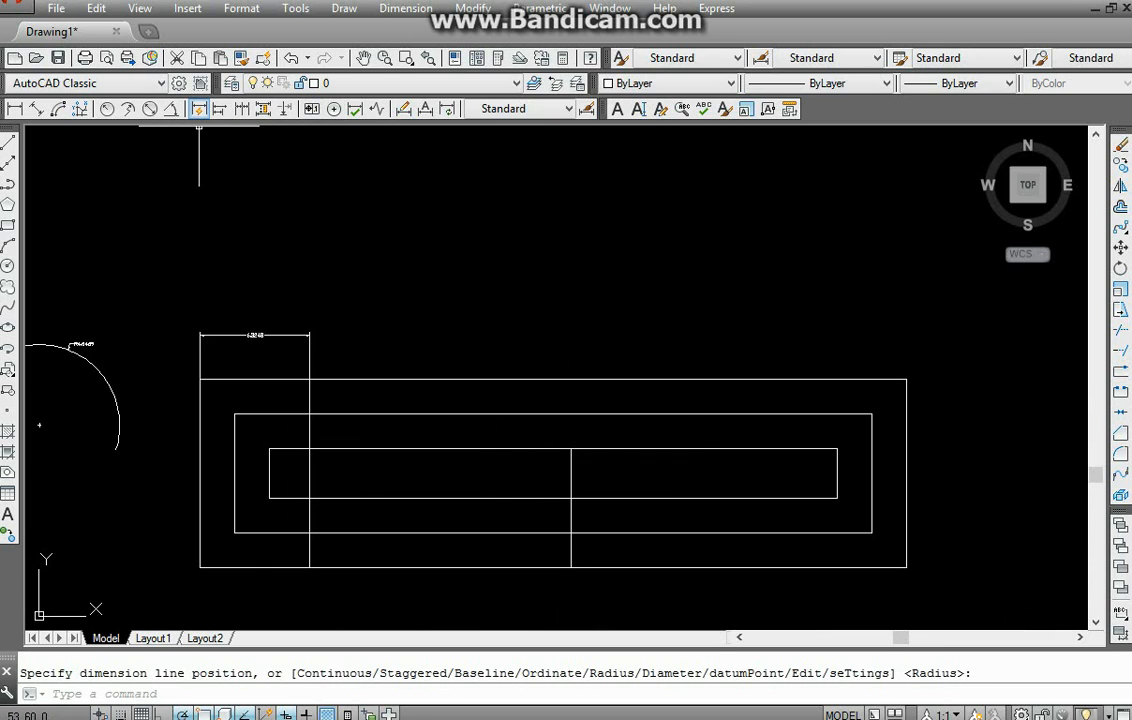
left_click(199, 108)
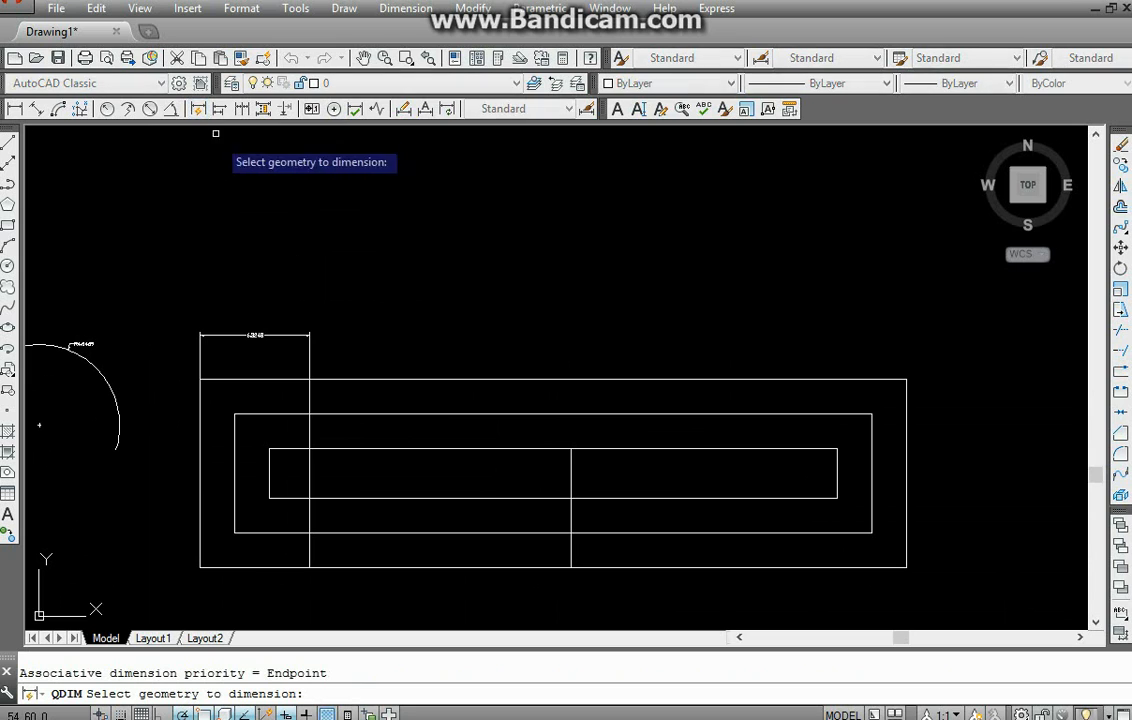
left_click(472, 413)
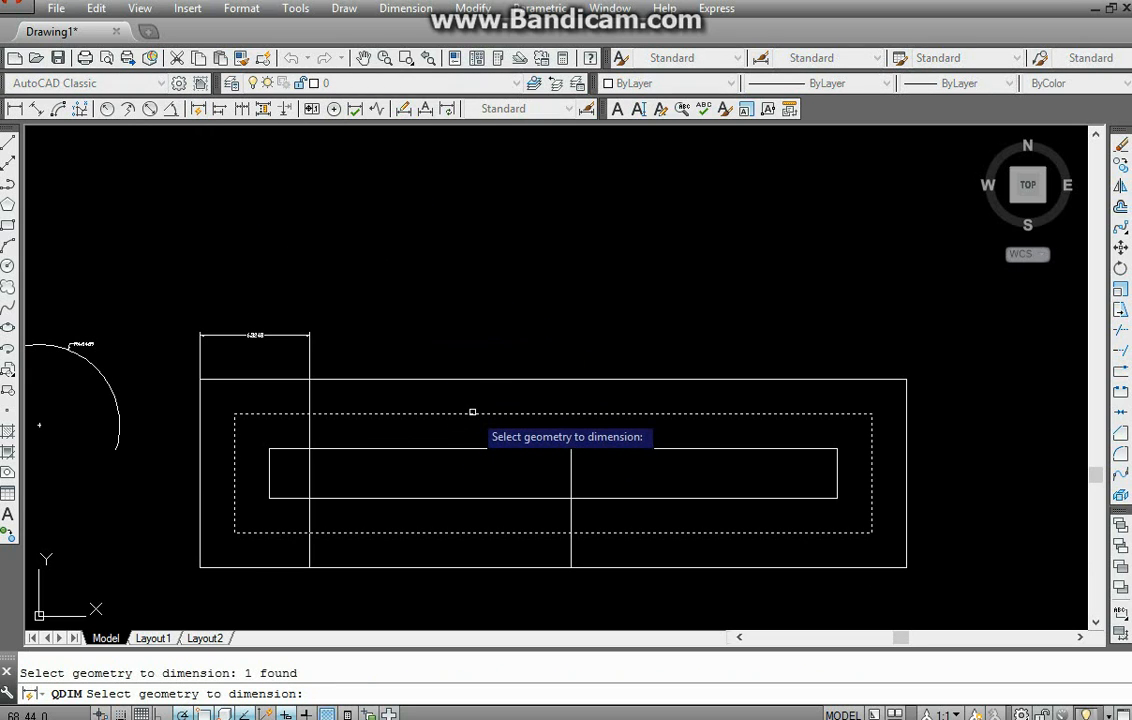
key("Return")
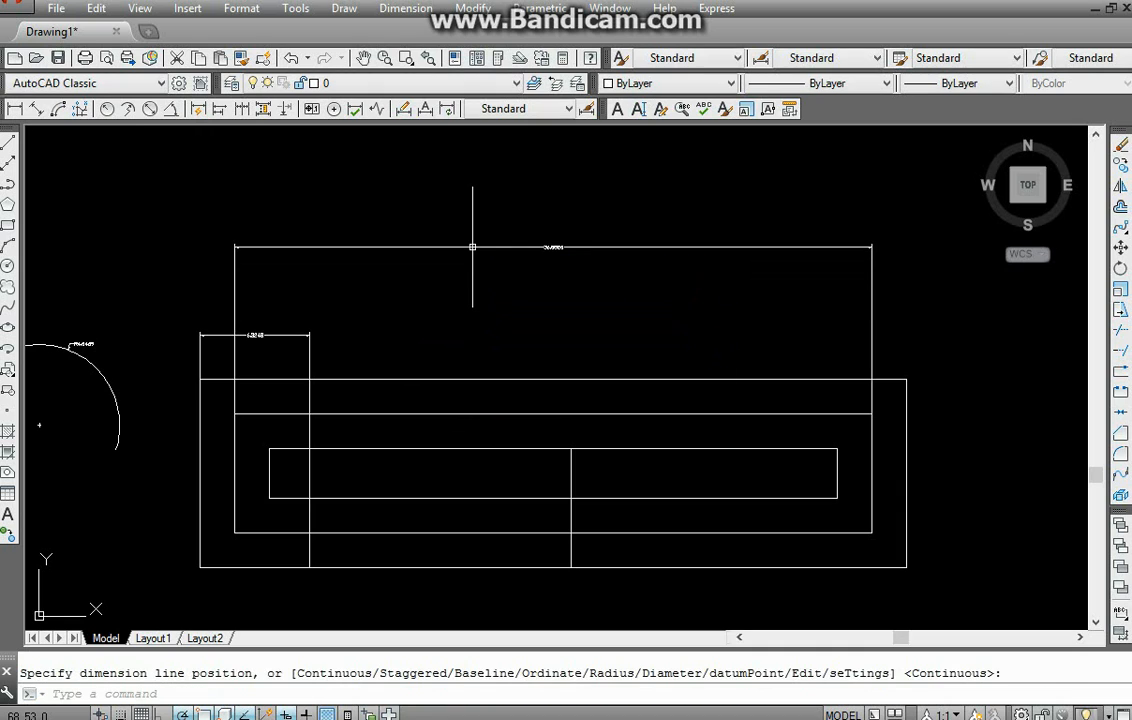
scroll(554, 261, "up", 5)
scroll(546, 387, "down", 8)
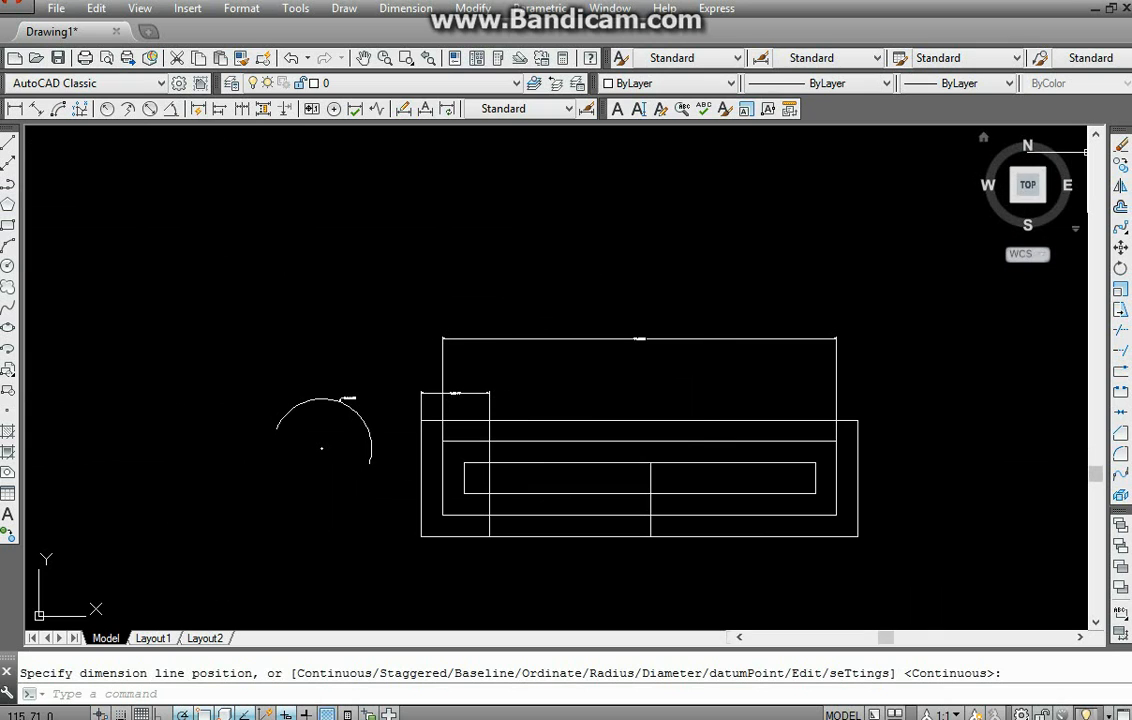
left_click(1121, 145)
left_click(811, 301)
left_click(640, 365)
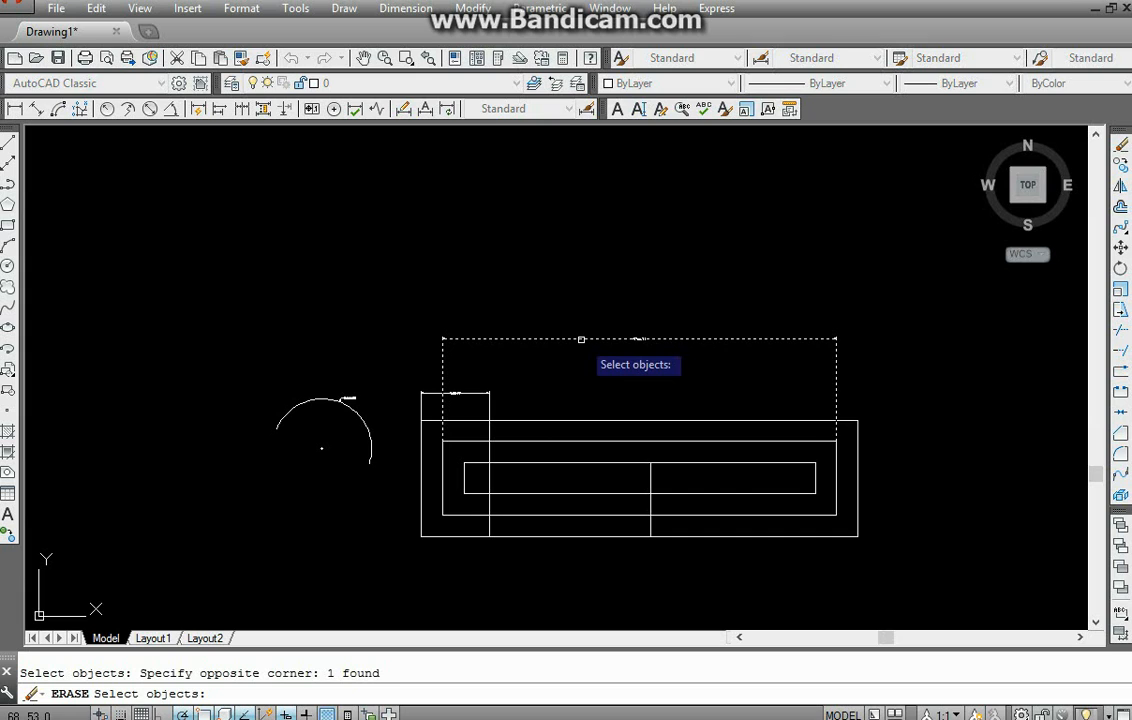
key("Escape")
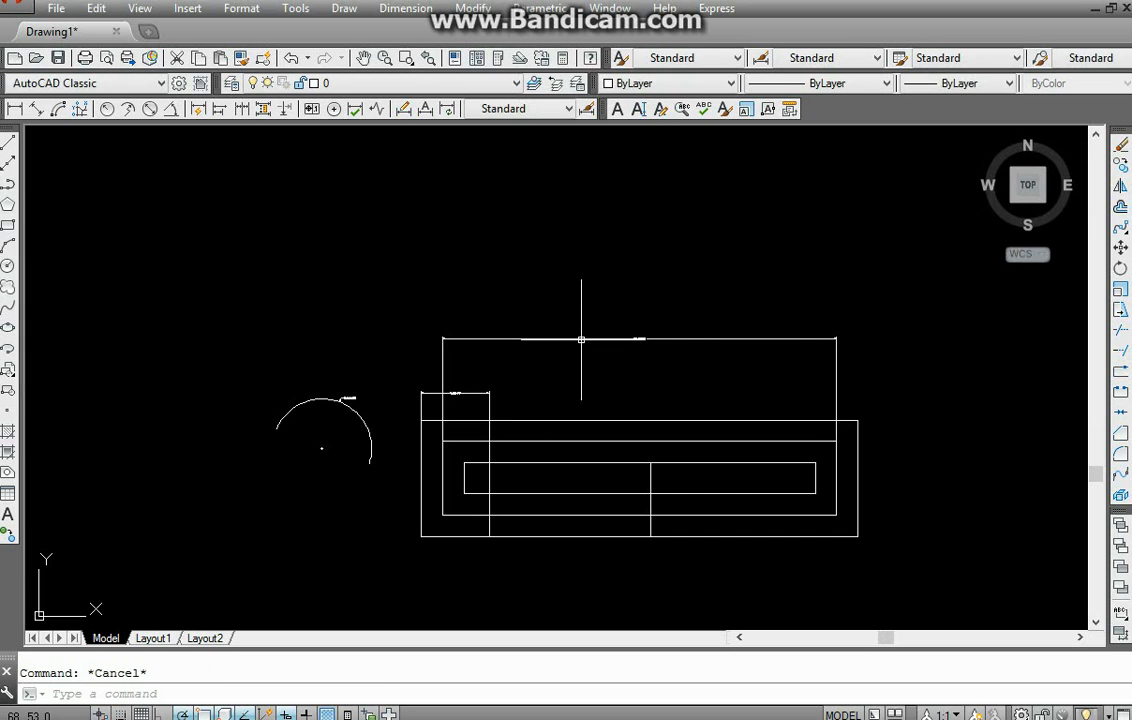
- Erase the width dimension of the middle rectangle
key("Return")
left_click(589, 361)
left_click(566, 316)
key("Return")
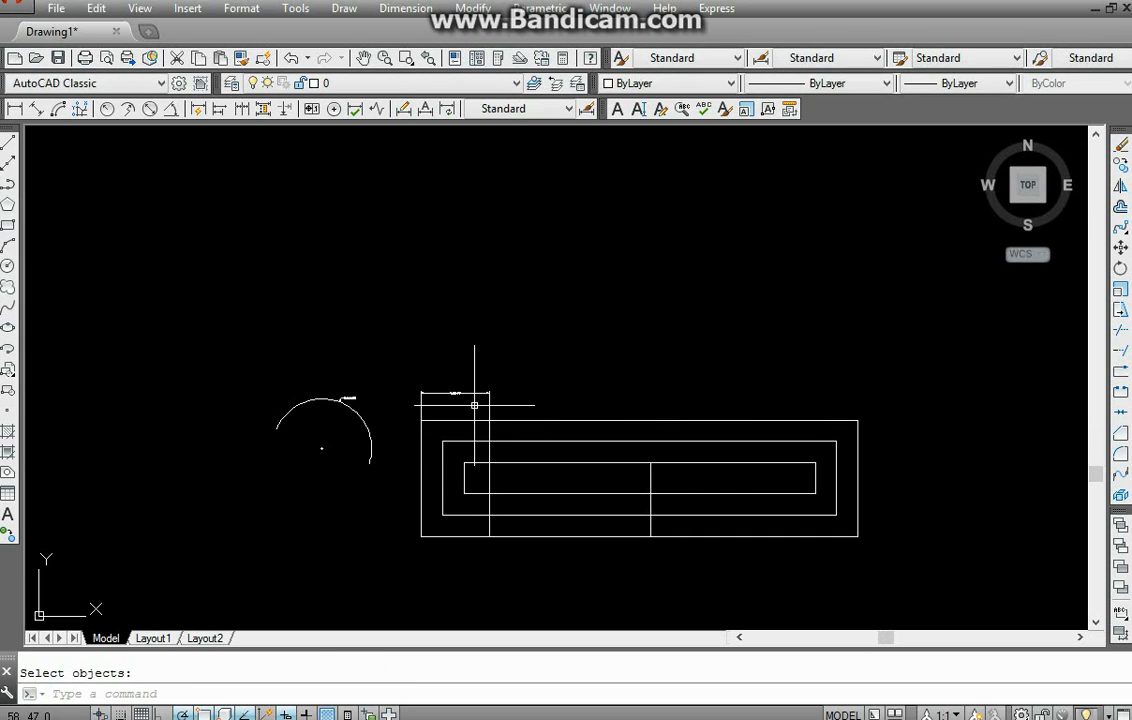
- Add baseline dimensions from the linear dimension's right end to the middle vertical line's top and the inner, middle and outer rectangles' upper-right corners
scroll(474, 405, "up", 2)
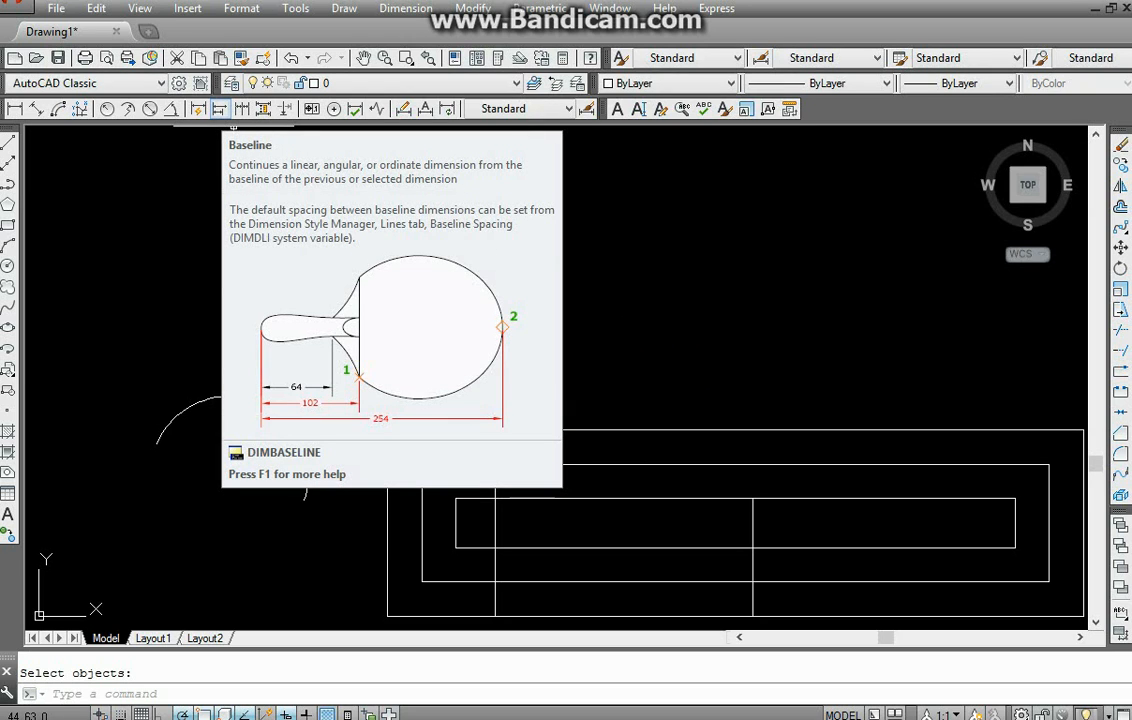
left_click(219, 109)
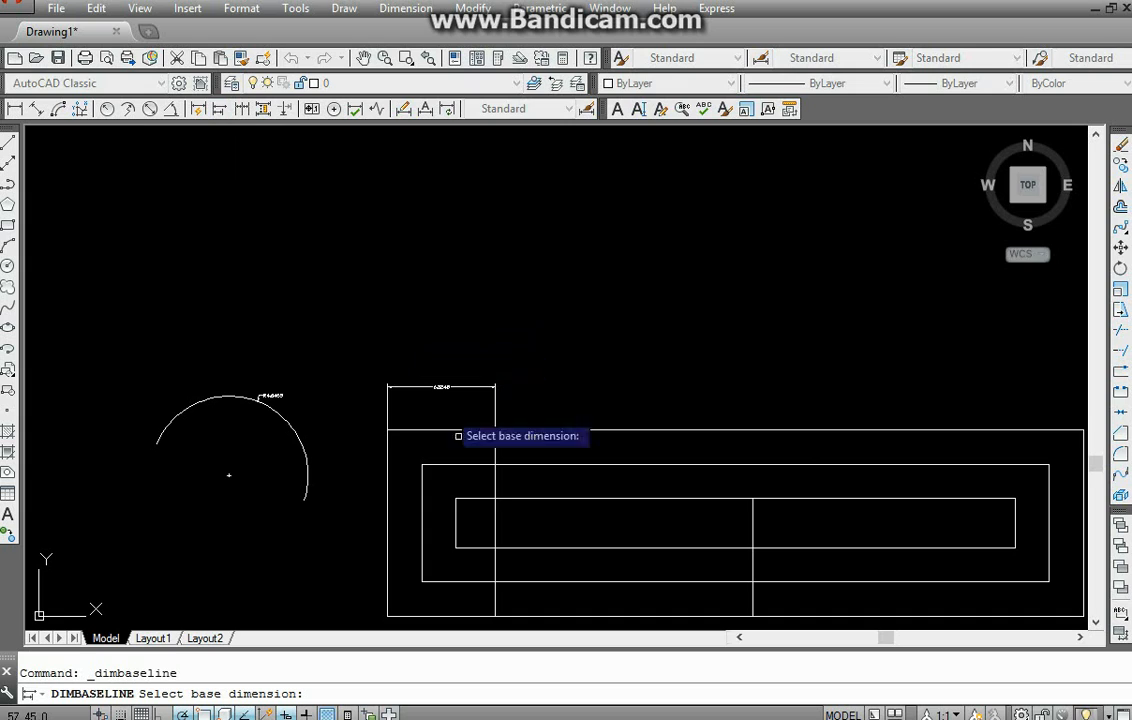
middle_click_drag(478, 471, 420, 467)
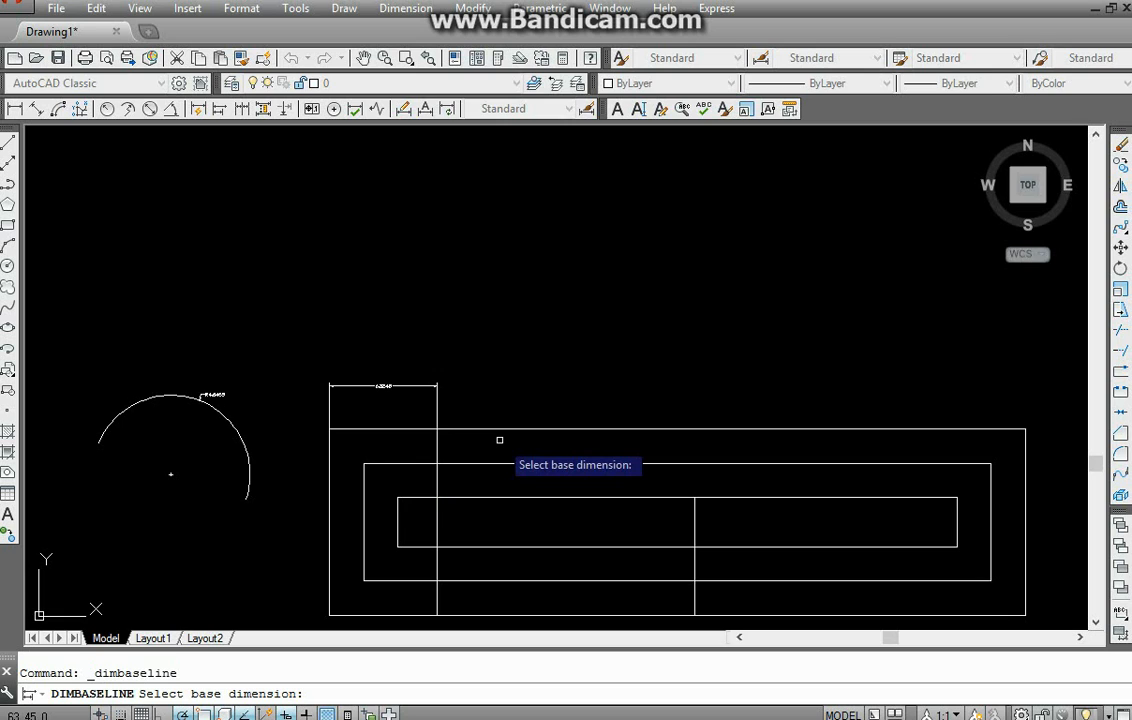
left_click(407, 384)
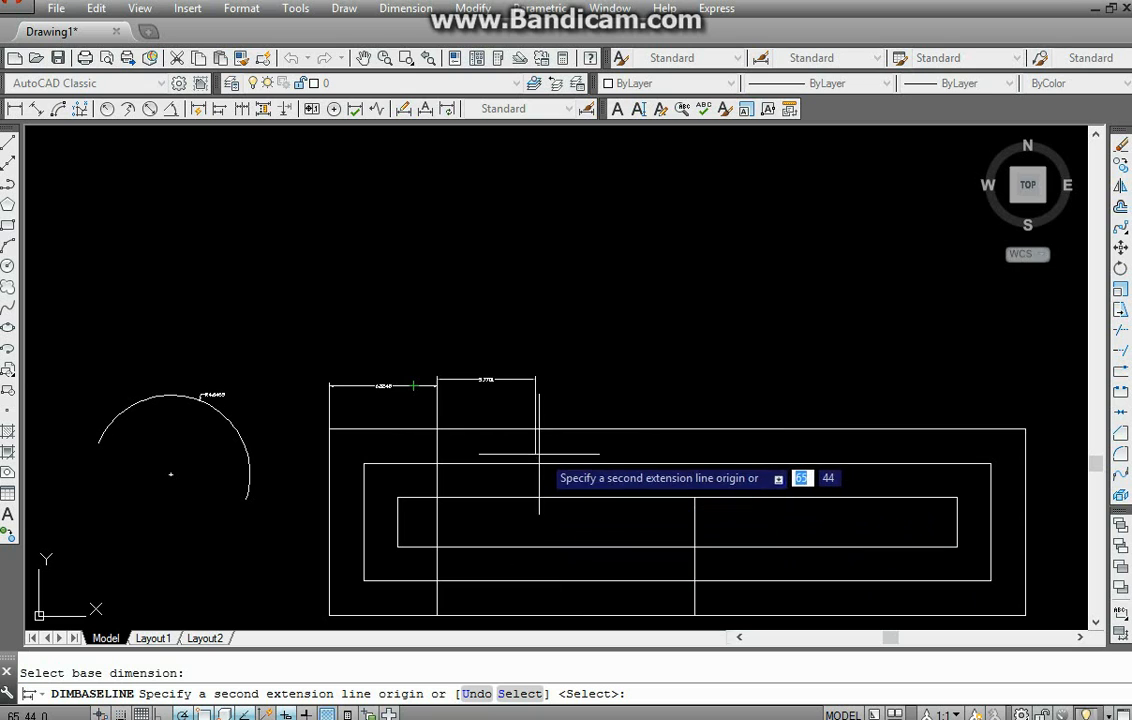
left_click(695, 497)
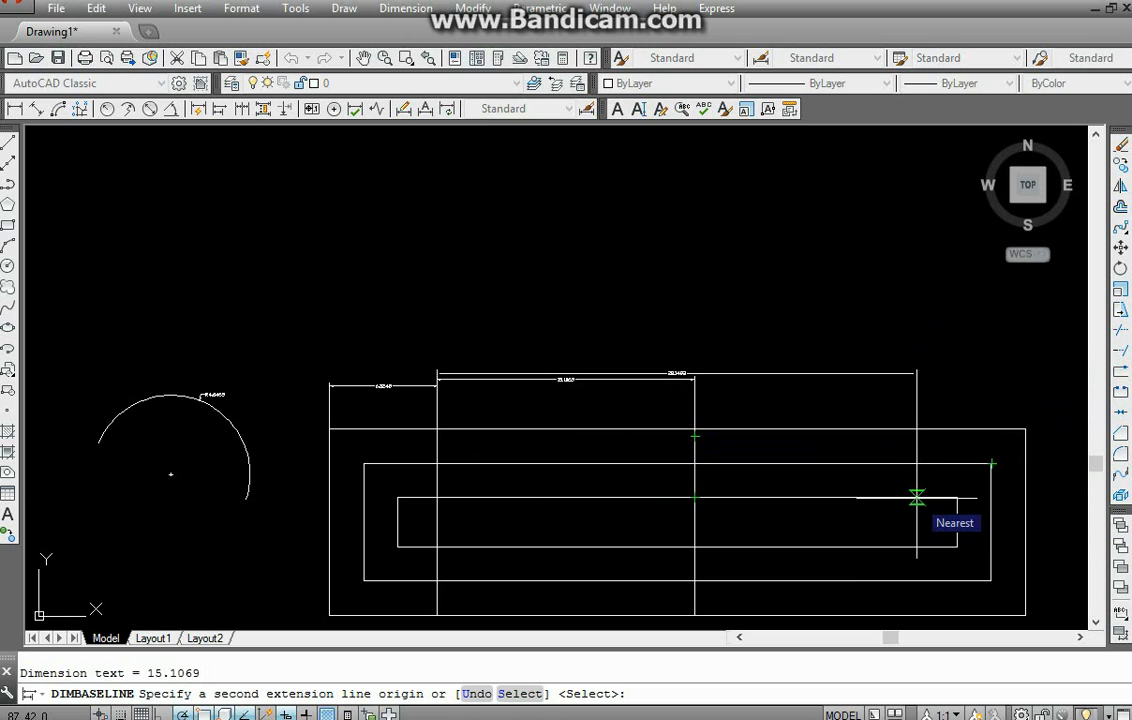
middle_click_drag(917, 497, 550, 466)
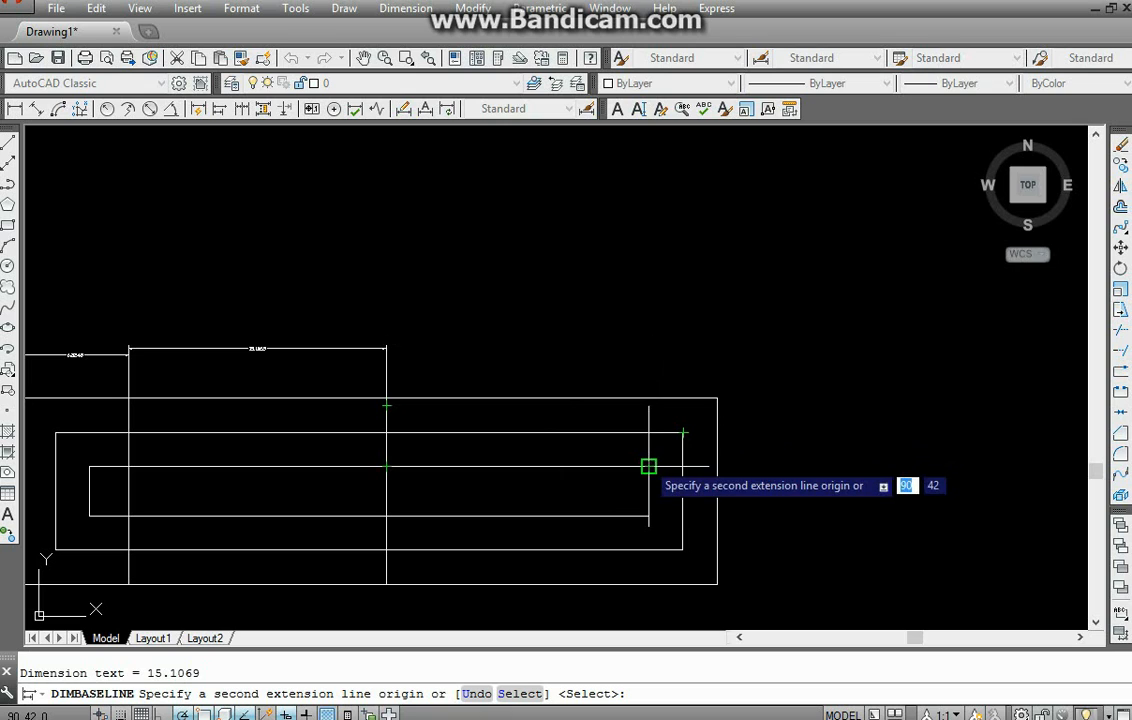
left_click(648, 465)
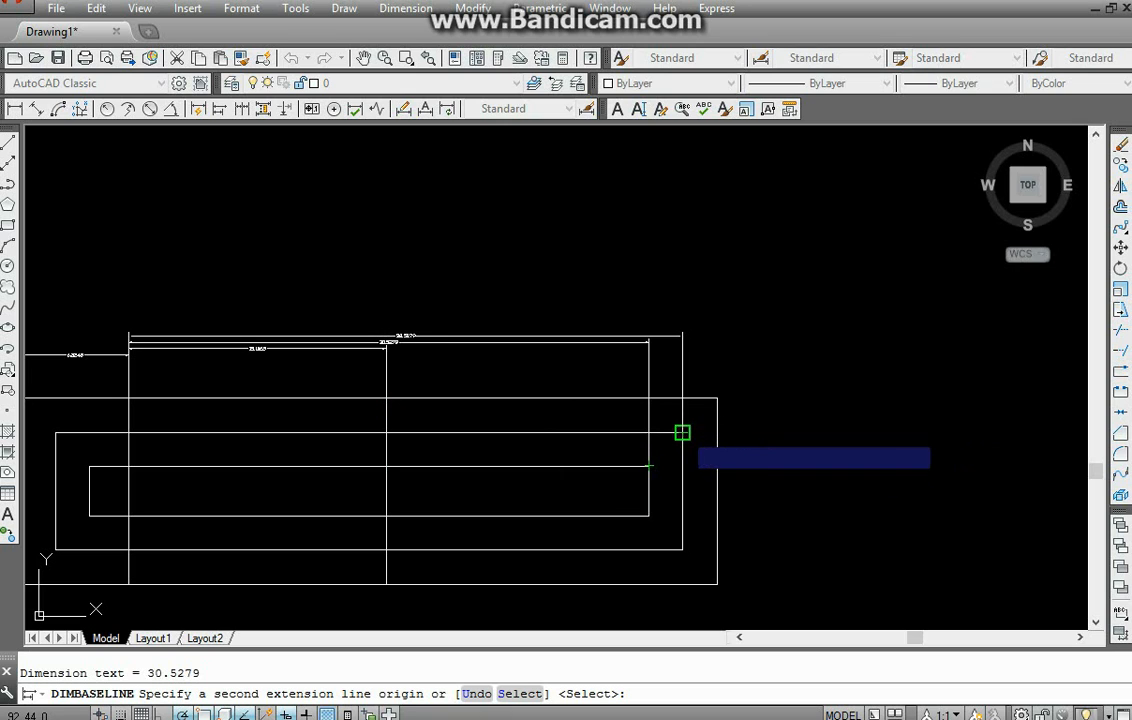
left_click(682, 432)
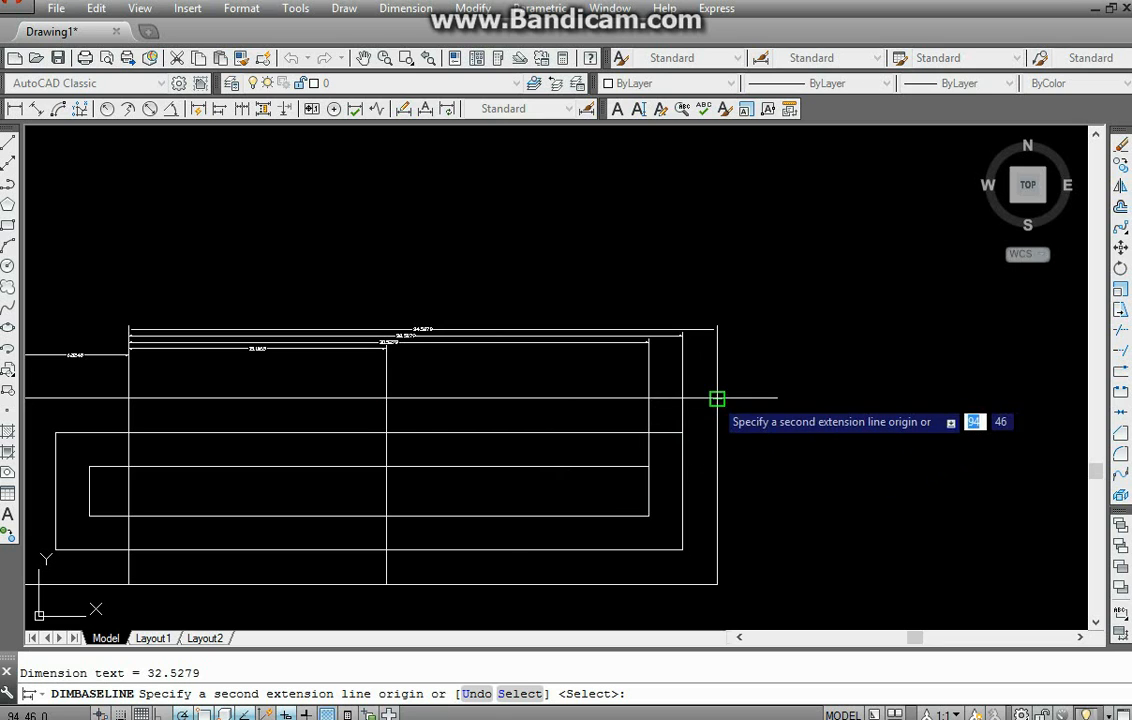
left_click(717, 398)
key("Escape")
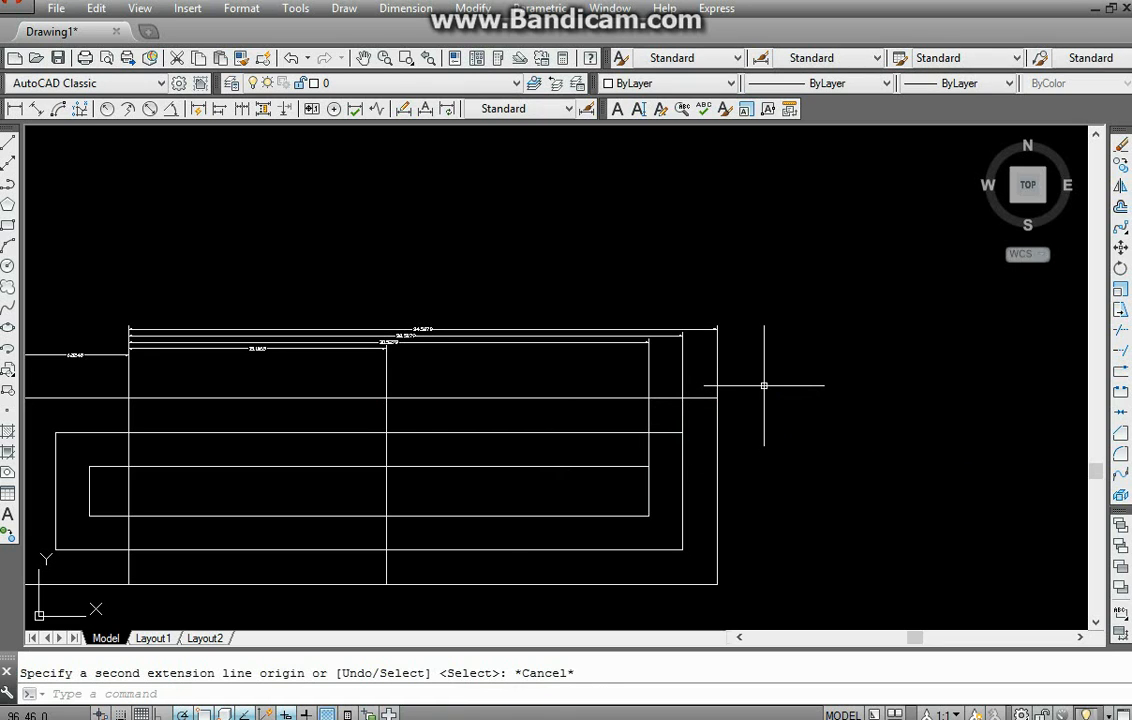
- Examine the stacked baseline dimensions above the rectangles and how they share one starting extension line beside the original linear dimension
middle_click_drag(243, 433, 491, 455)
scroll(321, 381, "up", 4)
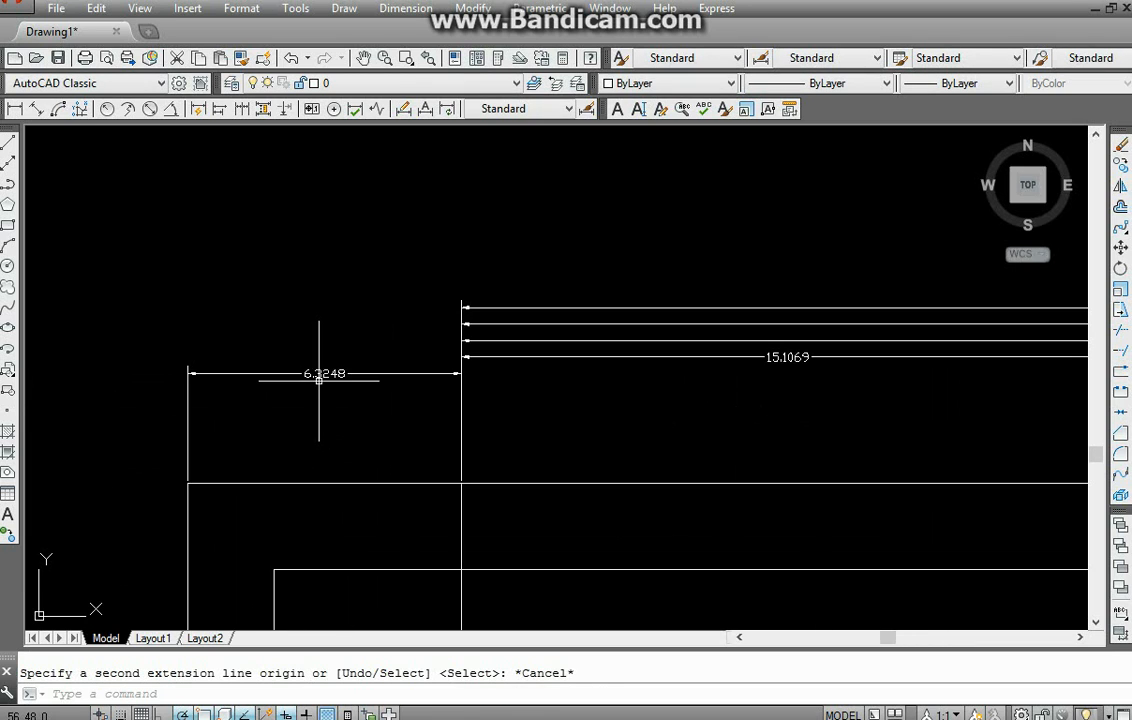
mouse_move(488, 391)
middle_mouse_down()
mouse_move(178, 276)
mouse_move(166, 424)
middle_mouse_up()
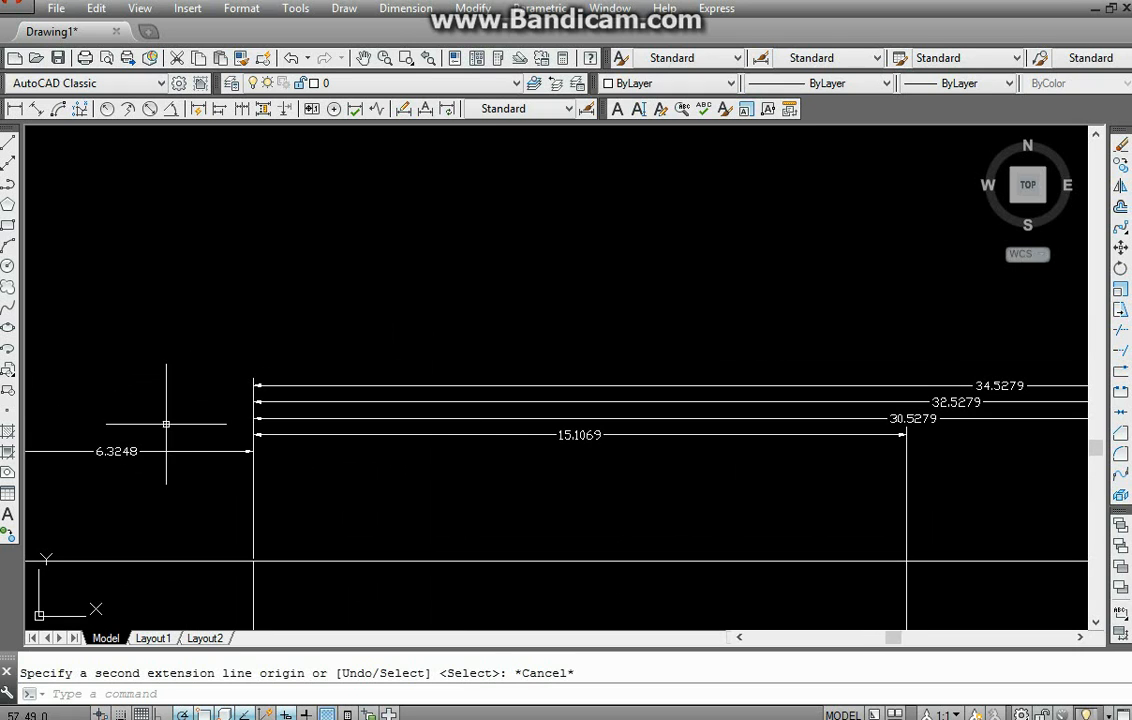
middle_click_drag(939, 429, 453, 469)
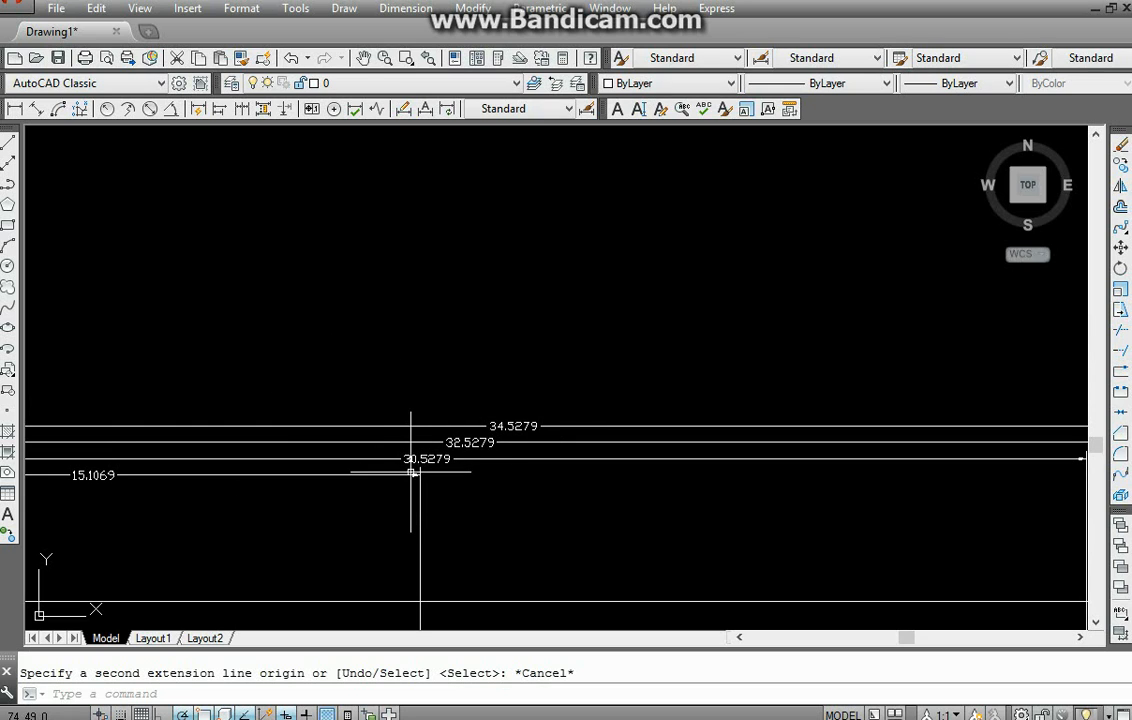
scroll(523, 456, "down", 1)
middle_click_drag(397, 497, 615, 489)
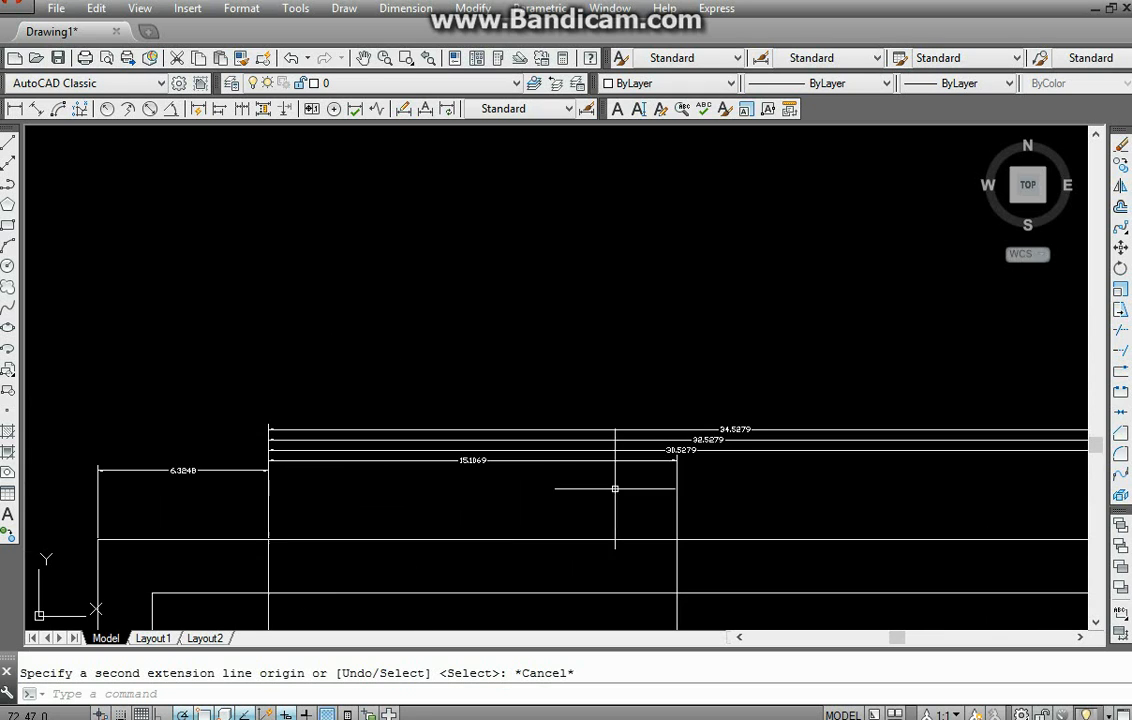
middle_click_drag(520, 487, 487, 513)
middle_click_drag(418, 288, 432, 372)
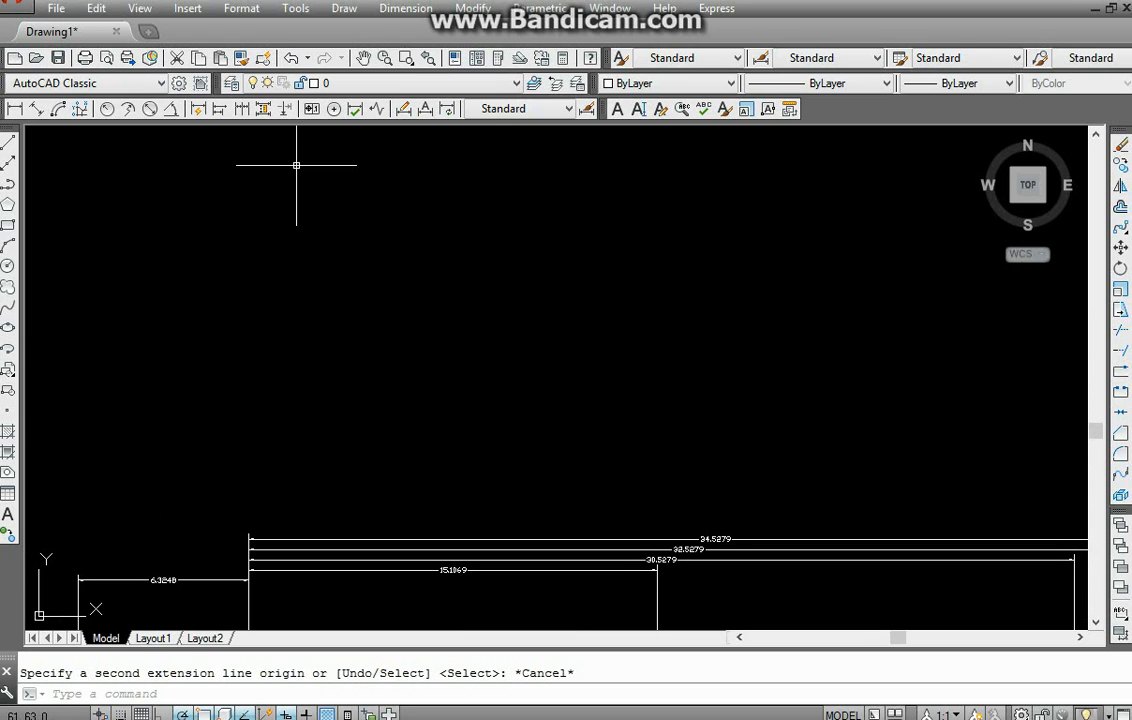
scroll(397, 366, "down", 3)
scroll(347, 354, "up", 2)
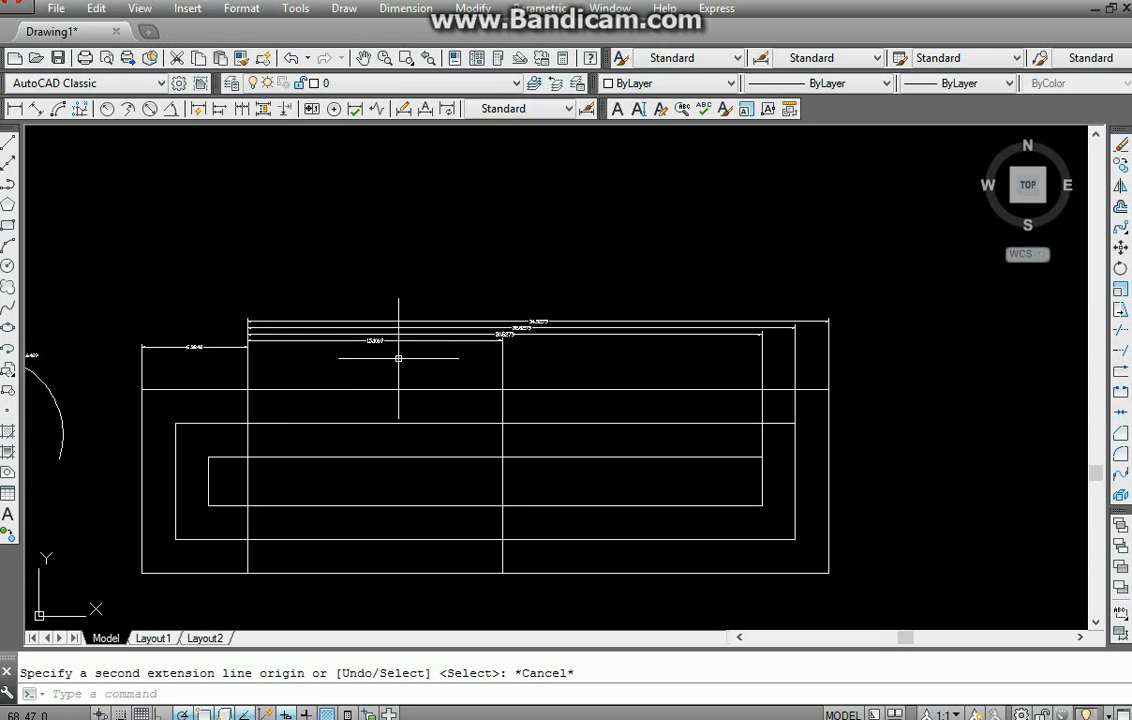
middle_click_drag(360, 324, 813, 273)
scroll(573, 410, "down", 1)
middle_click_drag(655, 417, 405, 277)
middle_click_drag(630, 384, 481, 446)
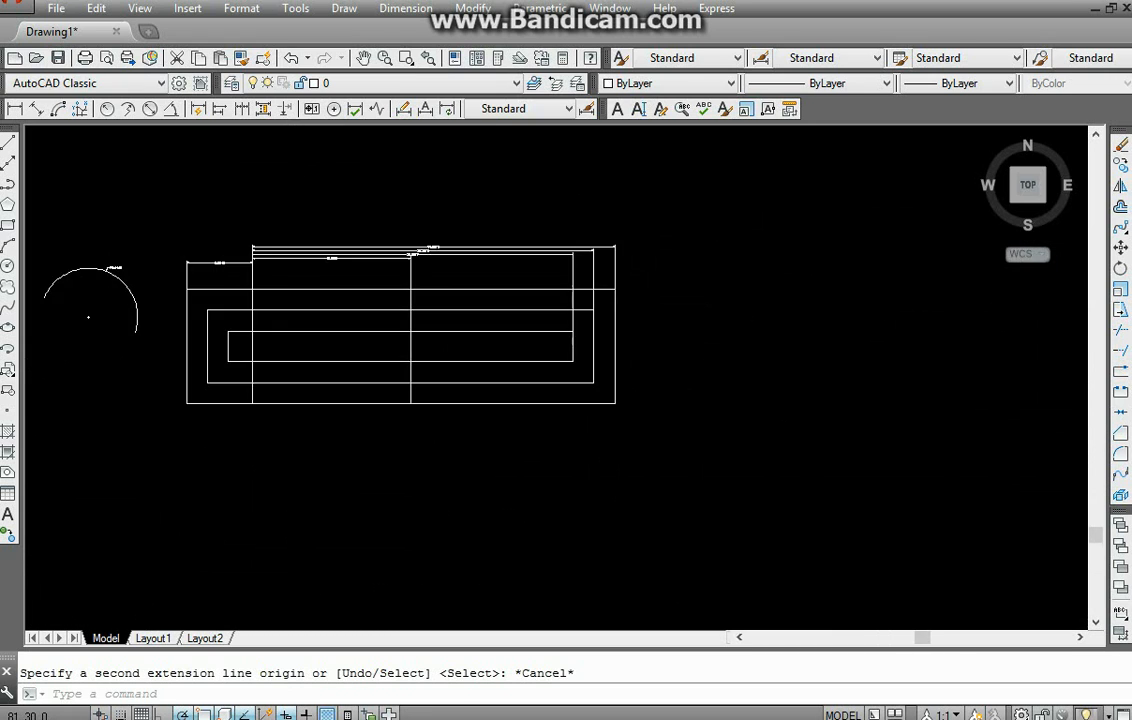
- Draw a long horizontal rectangle in the empty area beside the baseline-dimensioned nested rectangles
middle_click_drag(493, 361, 310, 431)
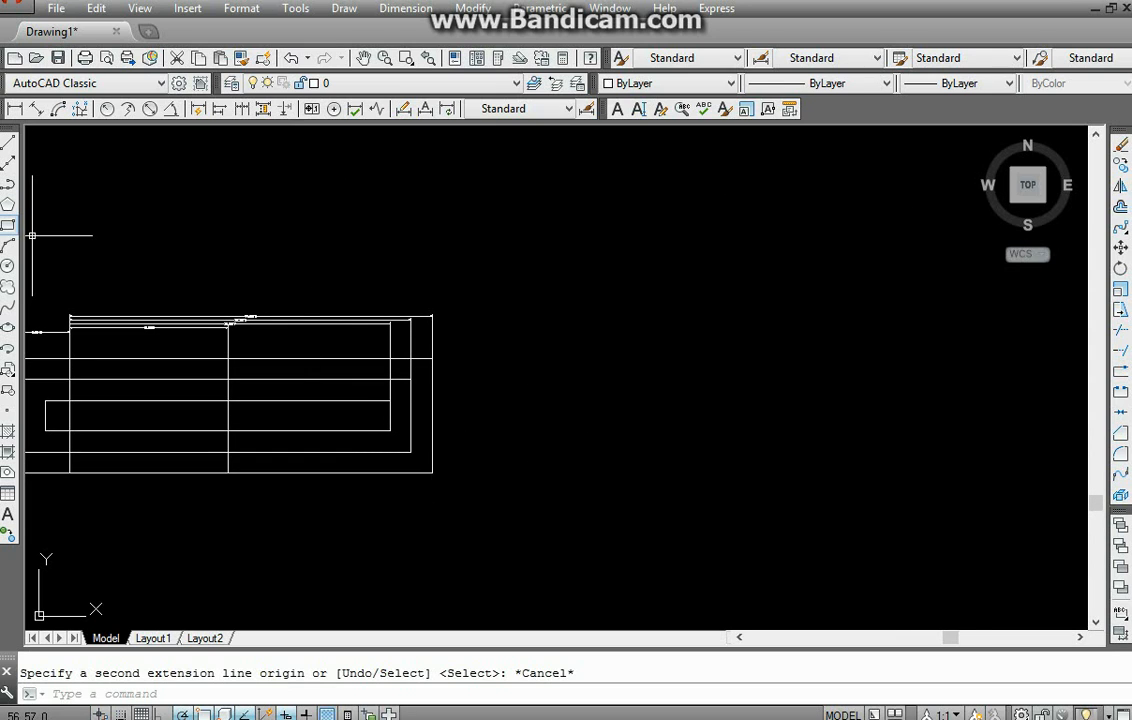
left_click(8, 224)
left_click(562, 341)
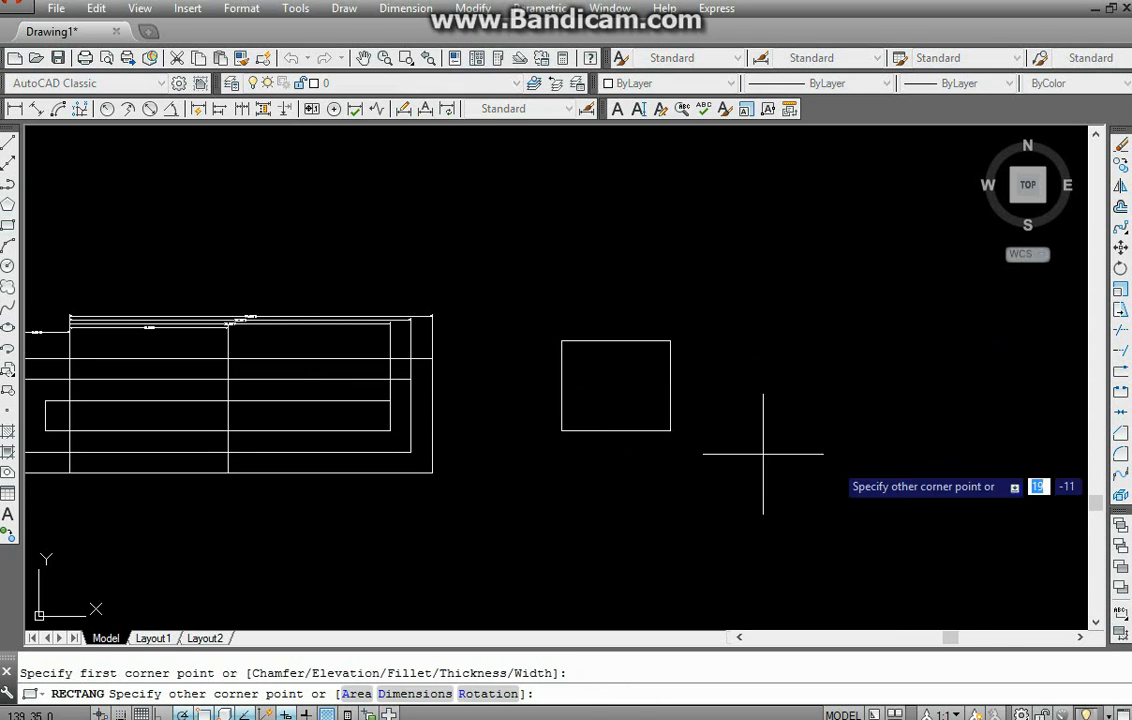
middle_click_drag(763, 453, 399, 494)
left_click(951, 516)
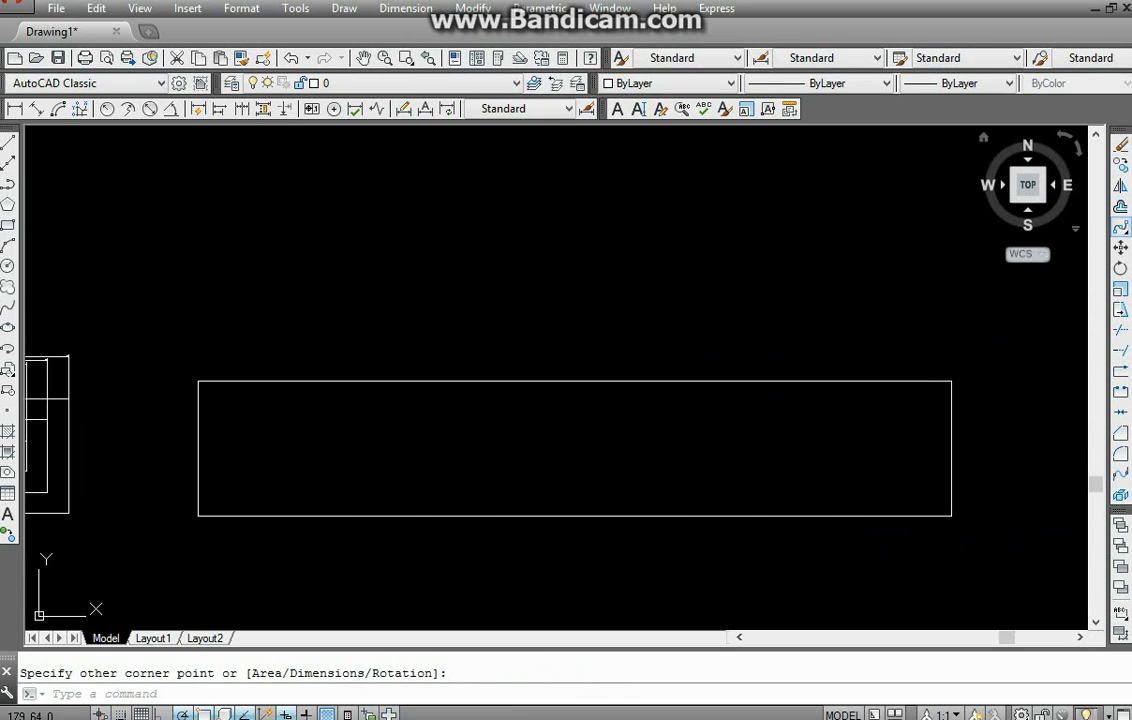
- Offset the new rectangle by 2 units, once inward and once outward, to form three nested rectangles
left_click(1120, 206)
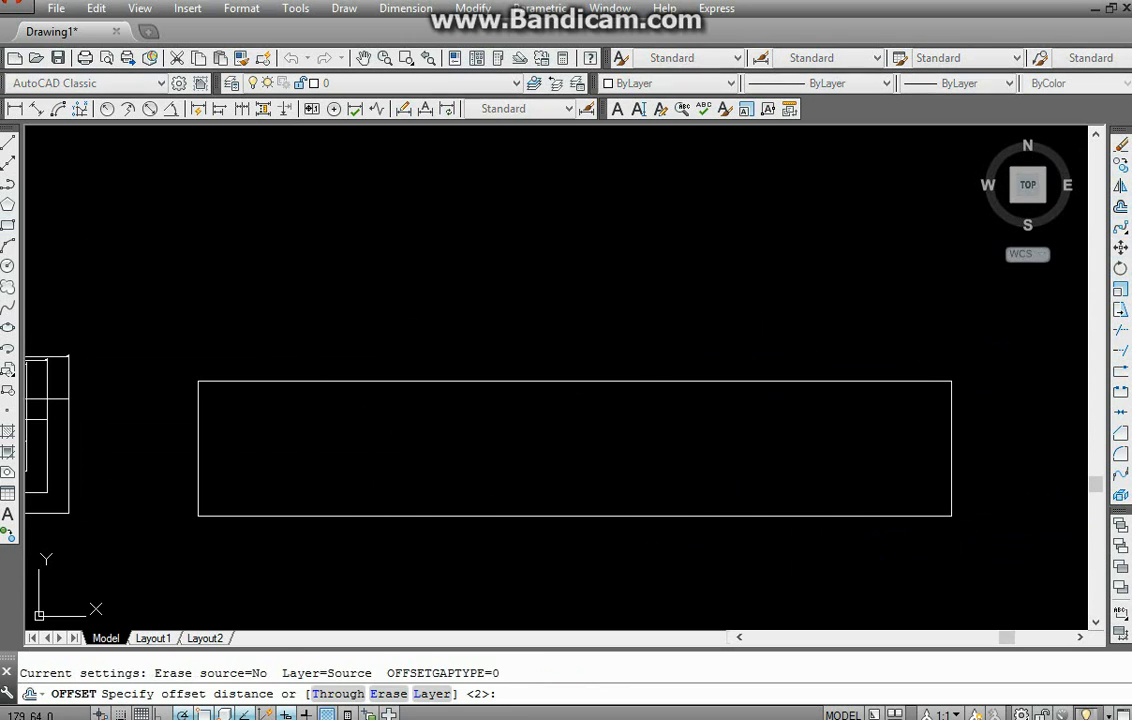
key("Return")
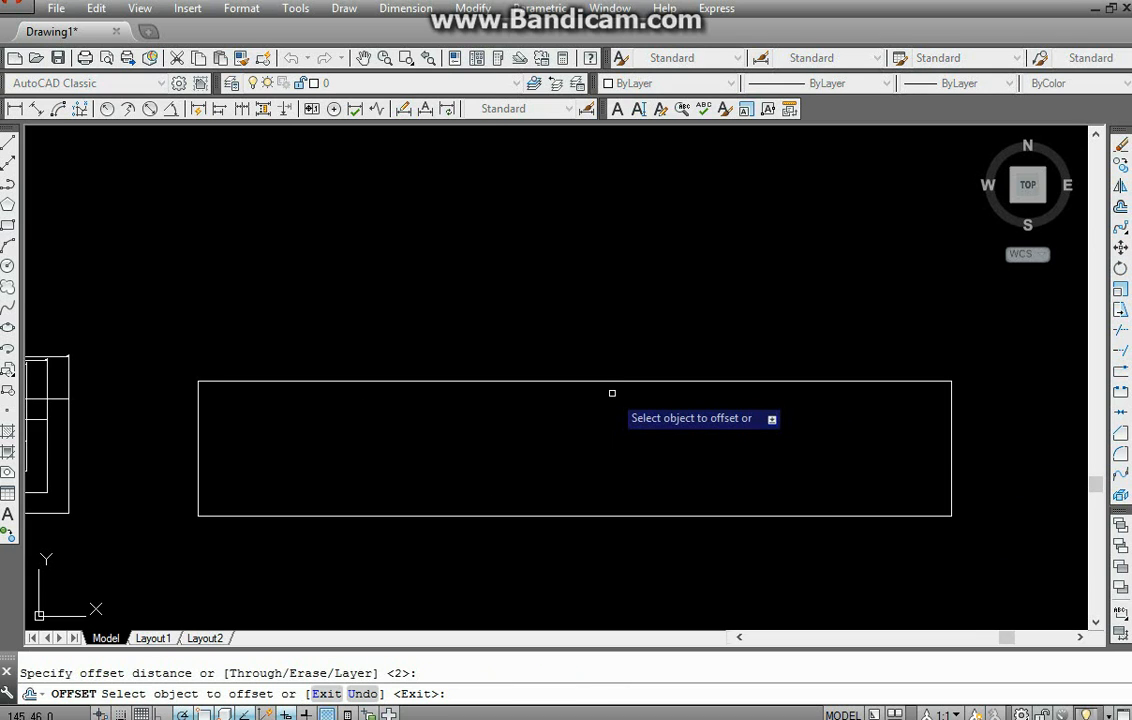
left_click(618, 381)
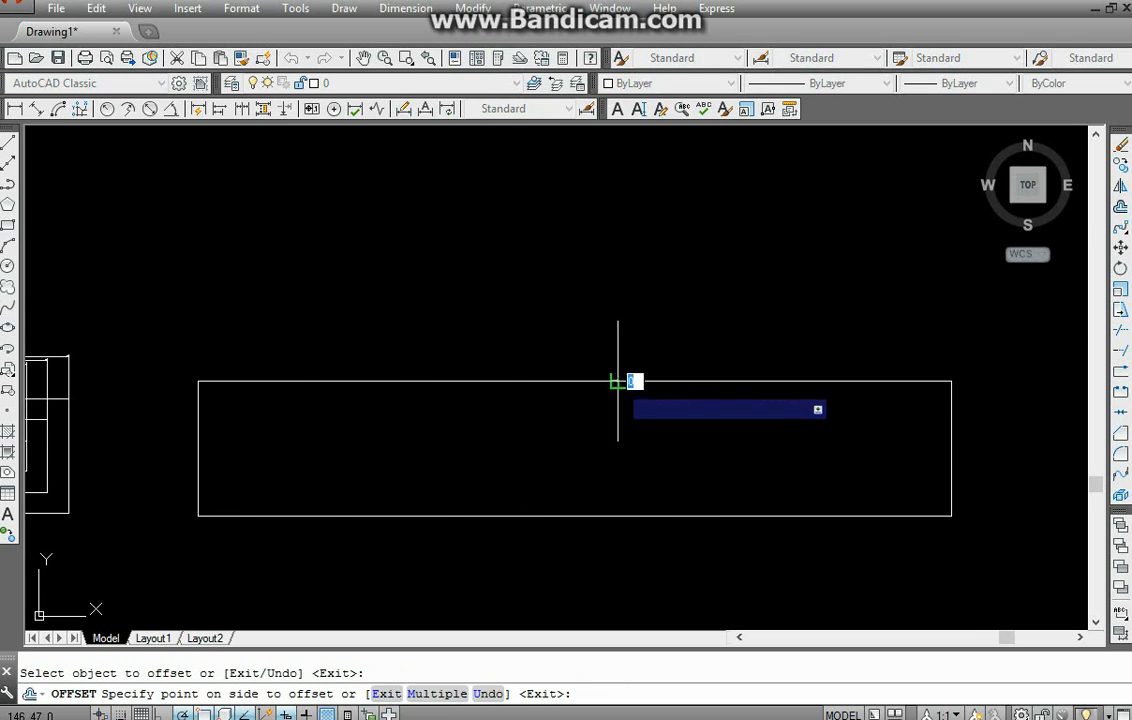
left_click(599, 441)
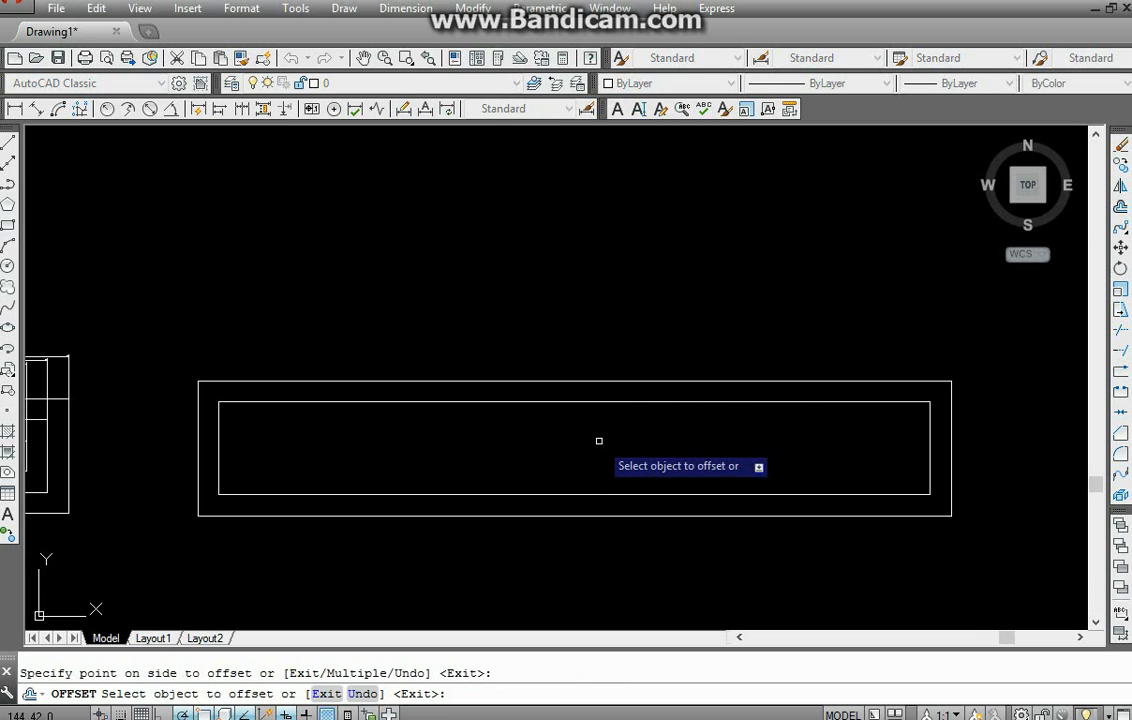
left_click(606, 381)
left_click(608, 345)
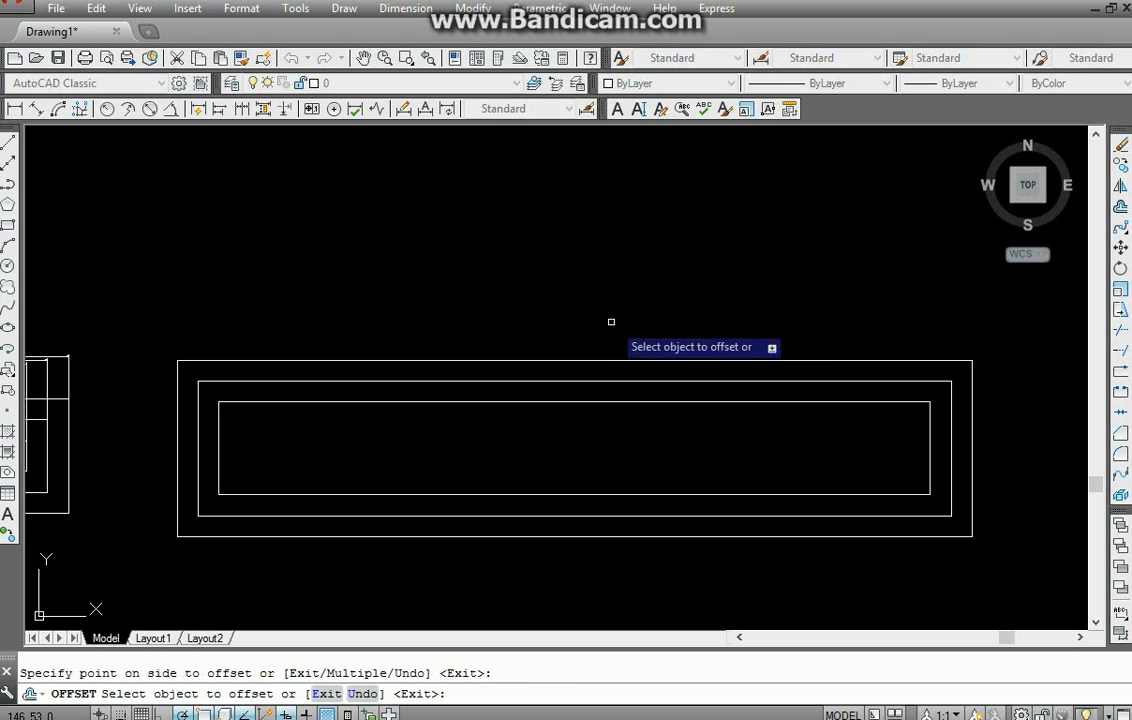
right_click(624, 318)
left_click(668, 327)
- Draw a vertical line near the left end of the new rectangles, from the outer rectangle's bottom edge to its top edge
scroll(473, 415, "down", 3)
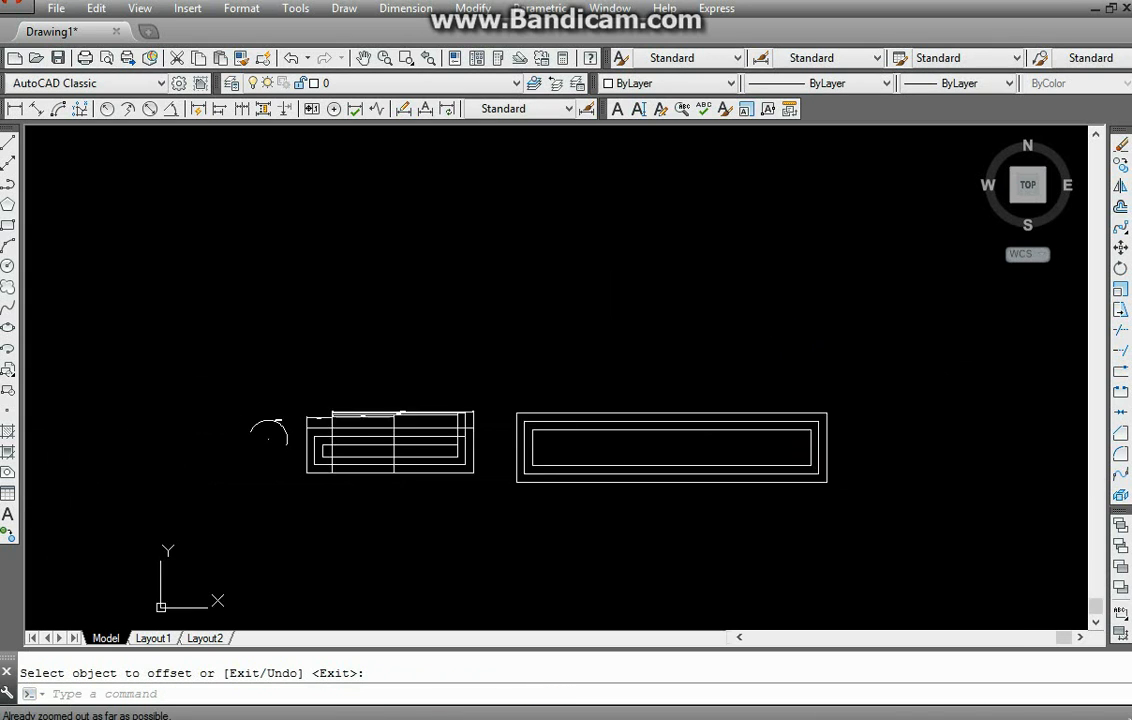
scroll(473, 415, "up", 2)
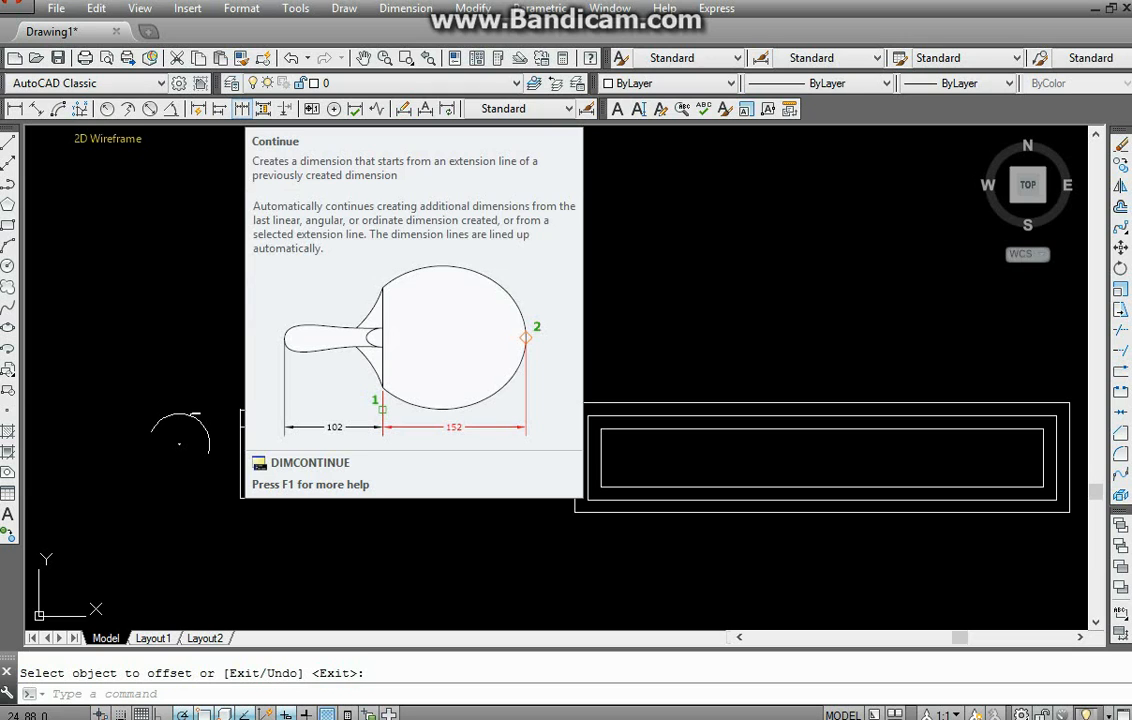
scroll(528, 388, "up", 3)
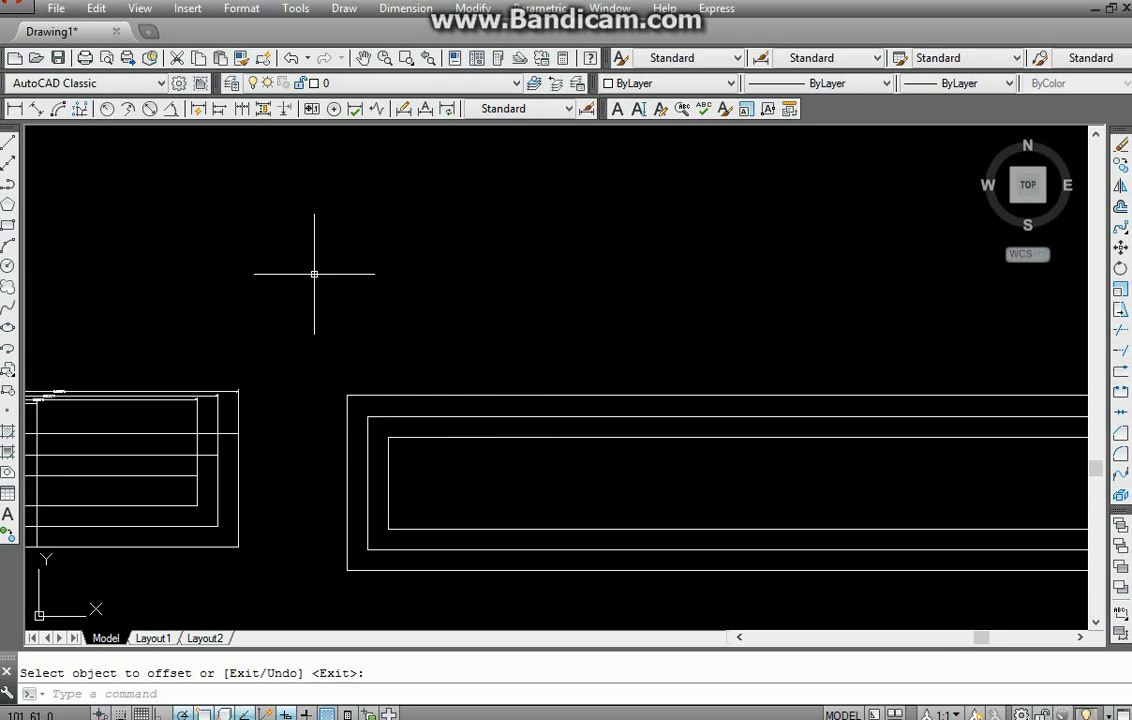
middle_click_drag(534, 506, 376, 462)
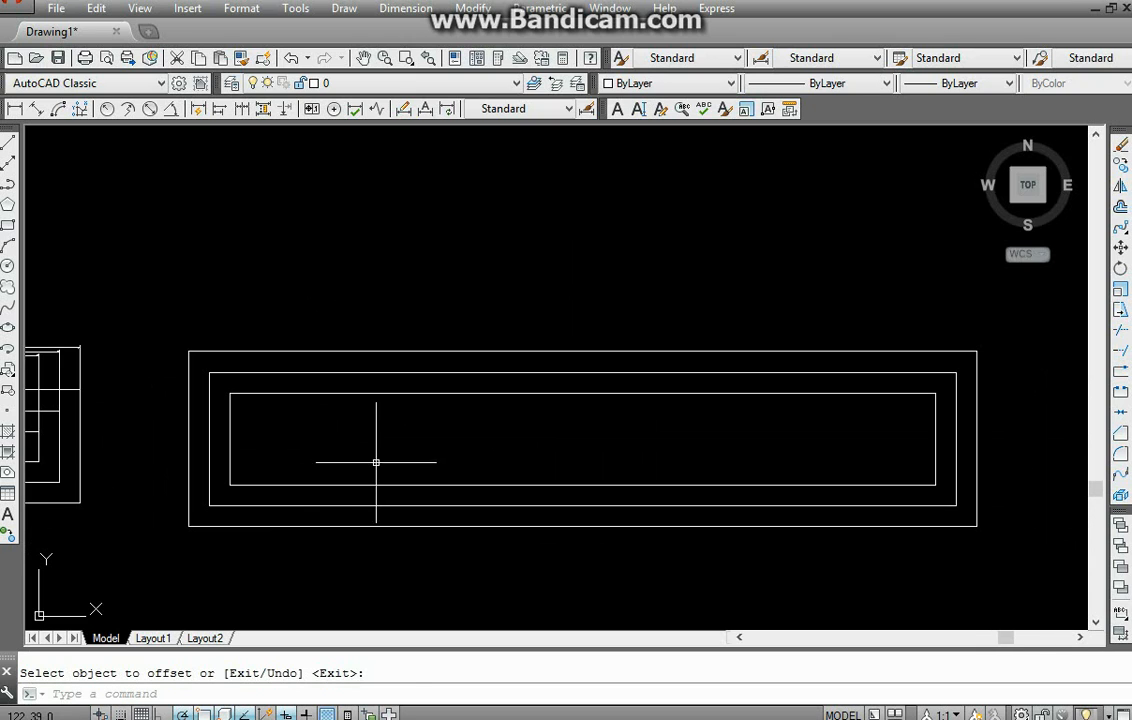
type("l")
key("Return")
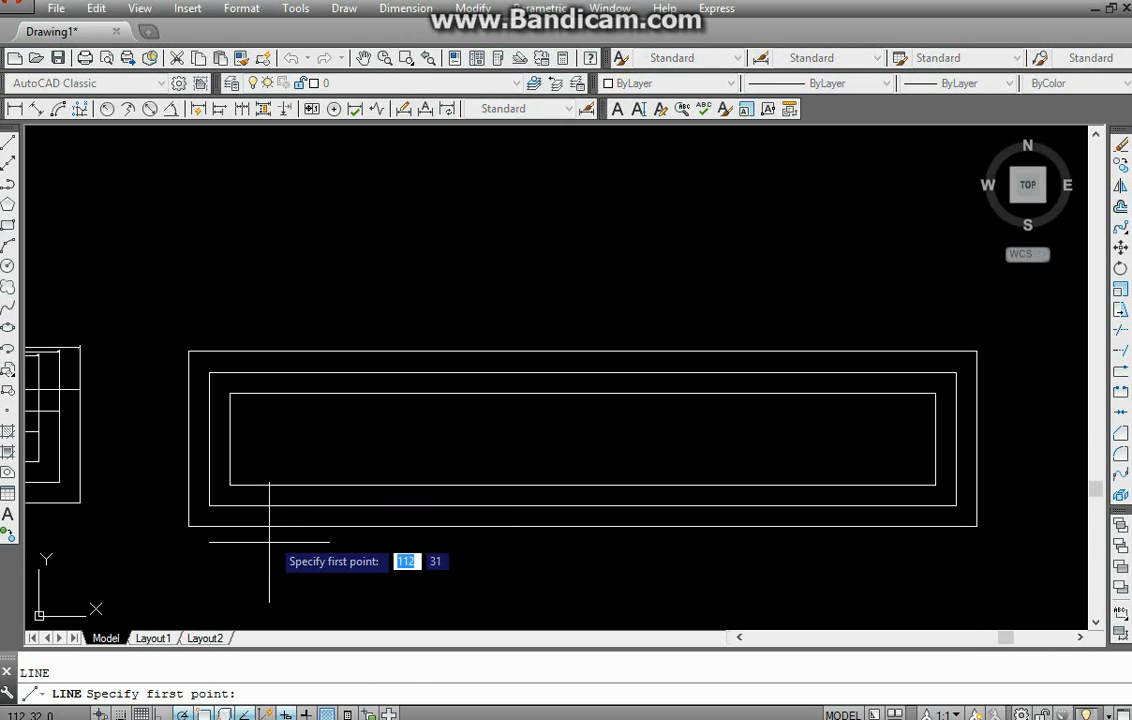
left_click(274, 526)
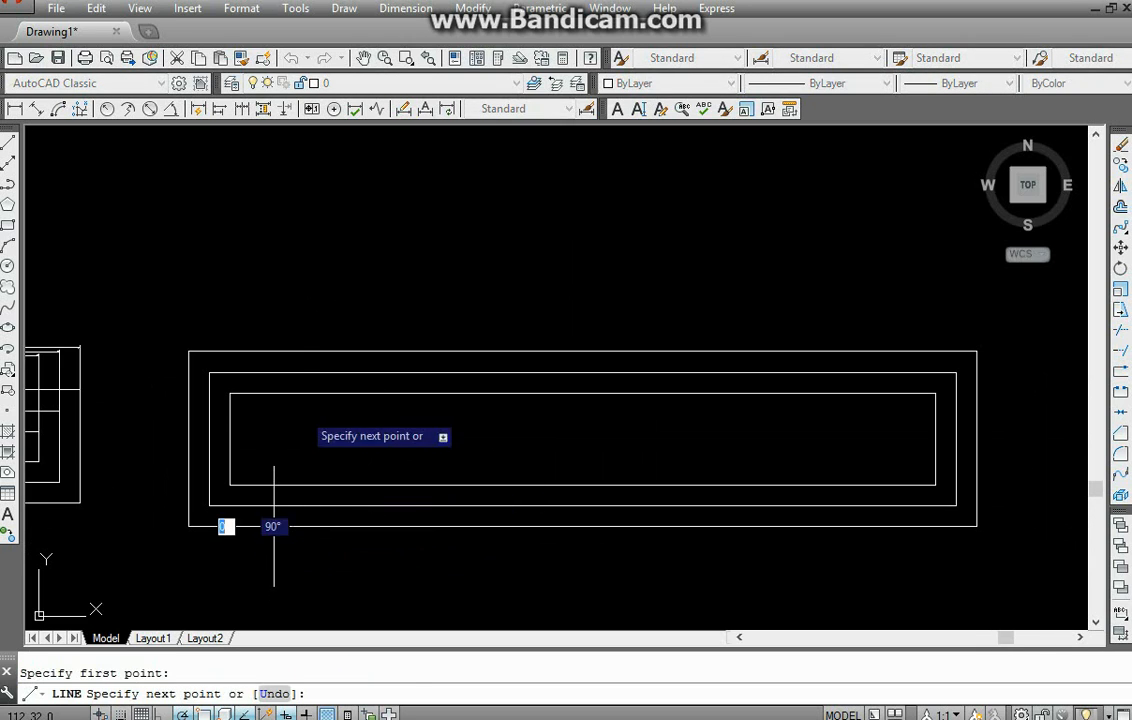
left_click(274, 352)
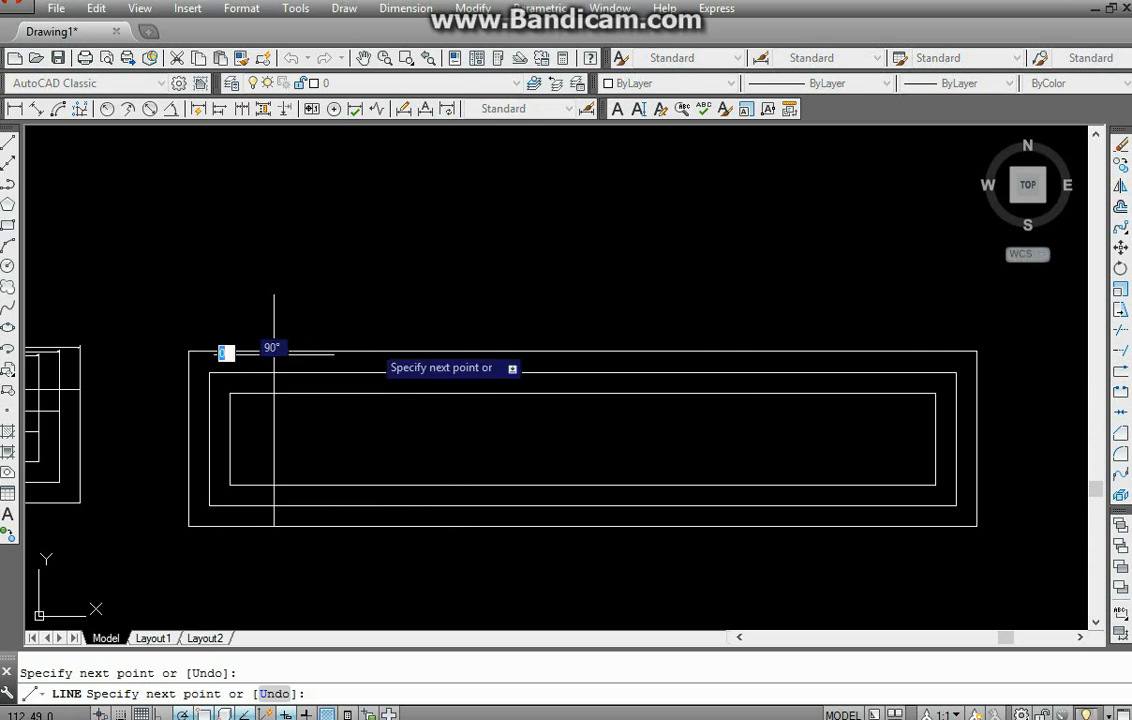
key("Escape")
- Copy the vertical line to four unevenly spaced positions along the outer rectangle's bottom edge, the farthest about 65 units away
type("ct o")
key("Return")
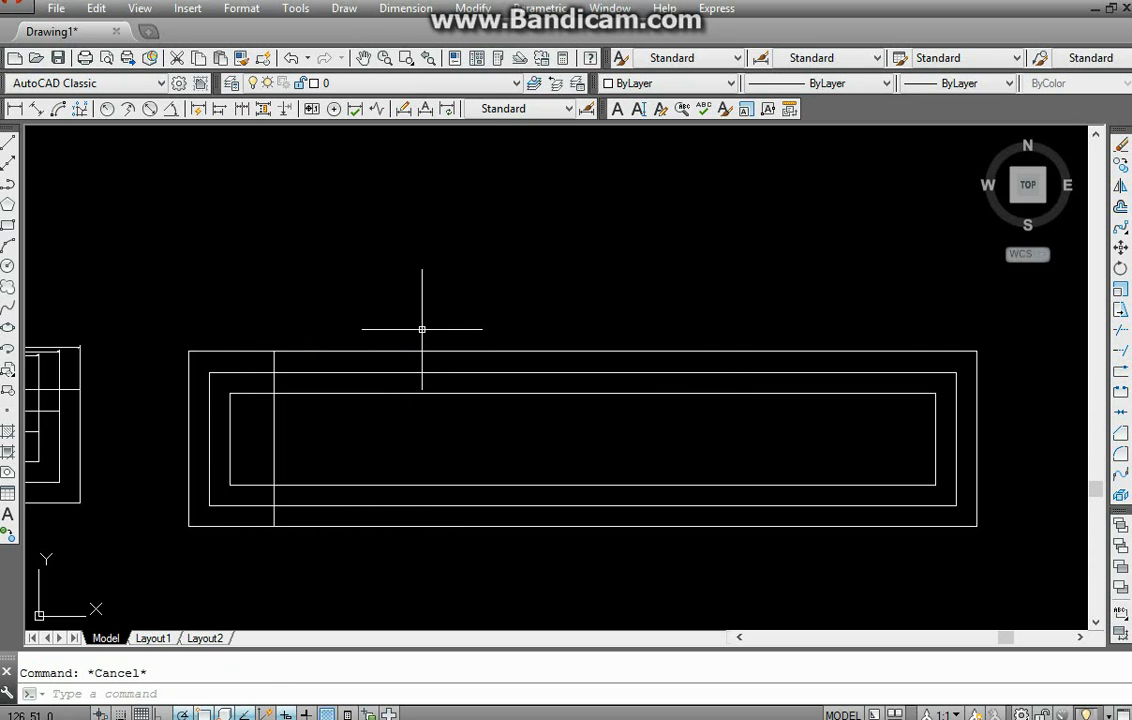
left_click(318, 438)
left_click(265, 442)
key("Return")
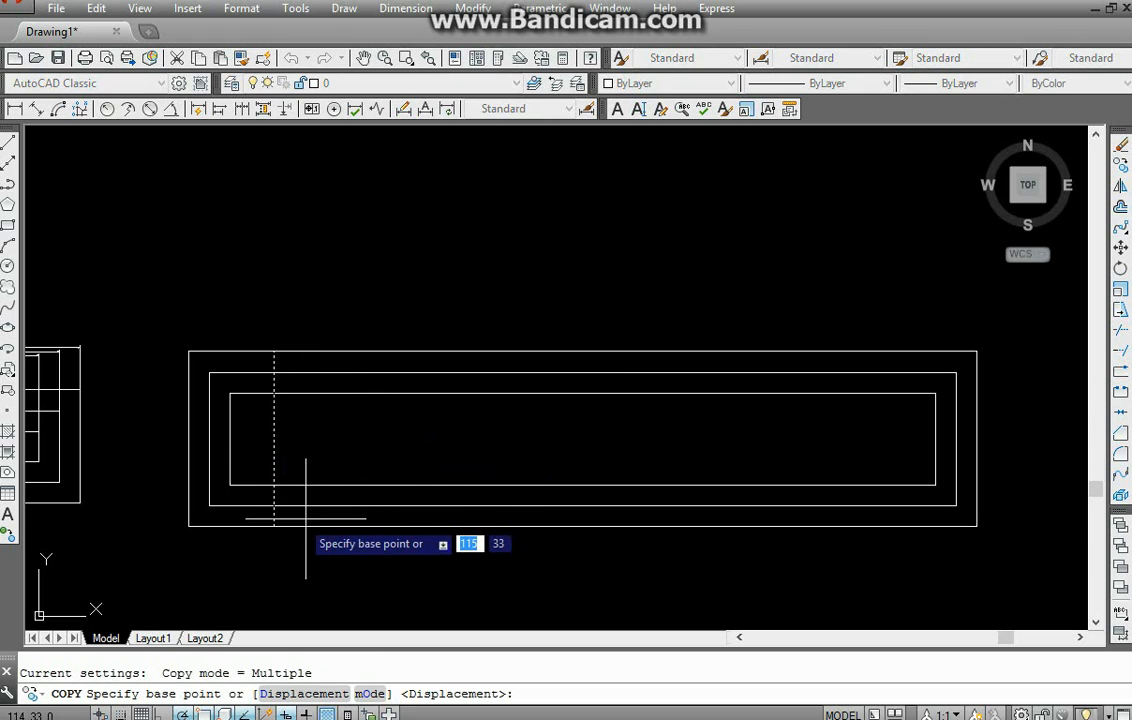
left_click(274, 525)
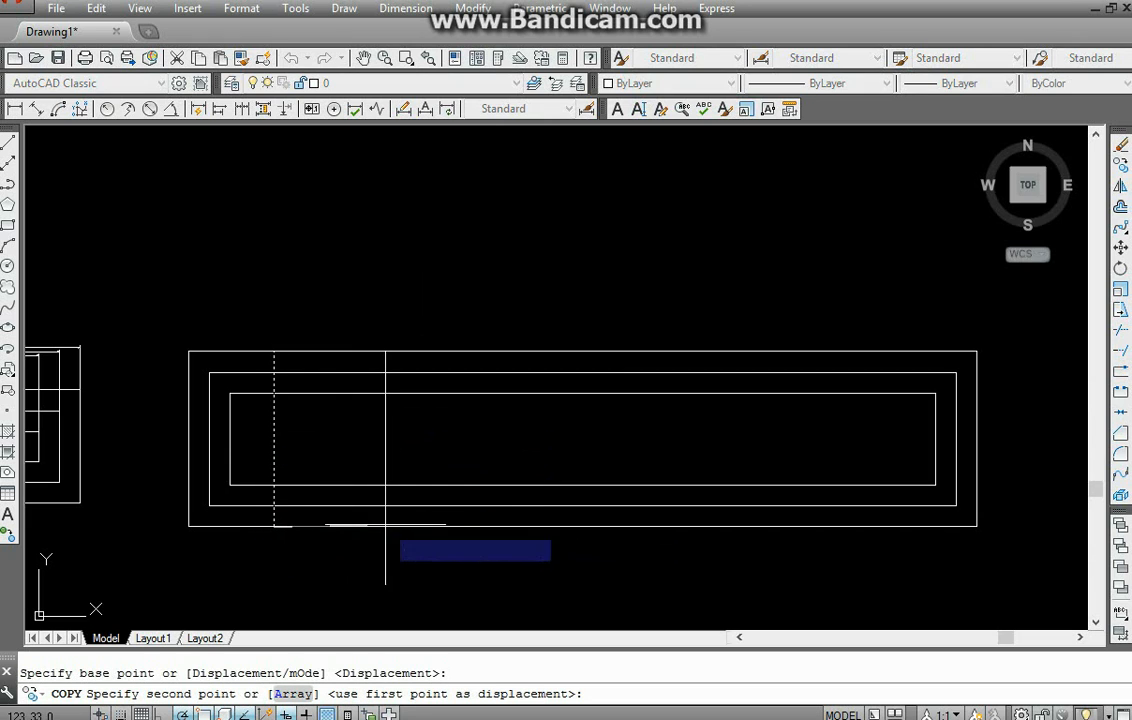
left_click(385, 525)
left_click(560, 525)
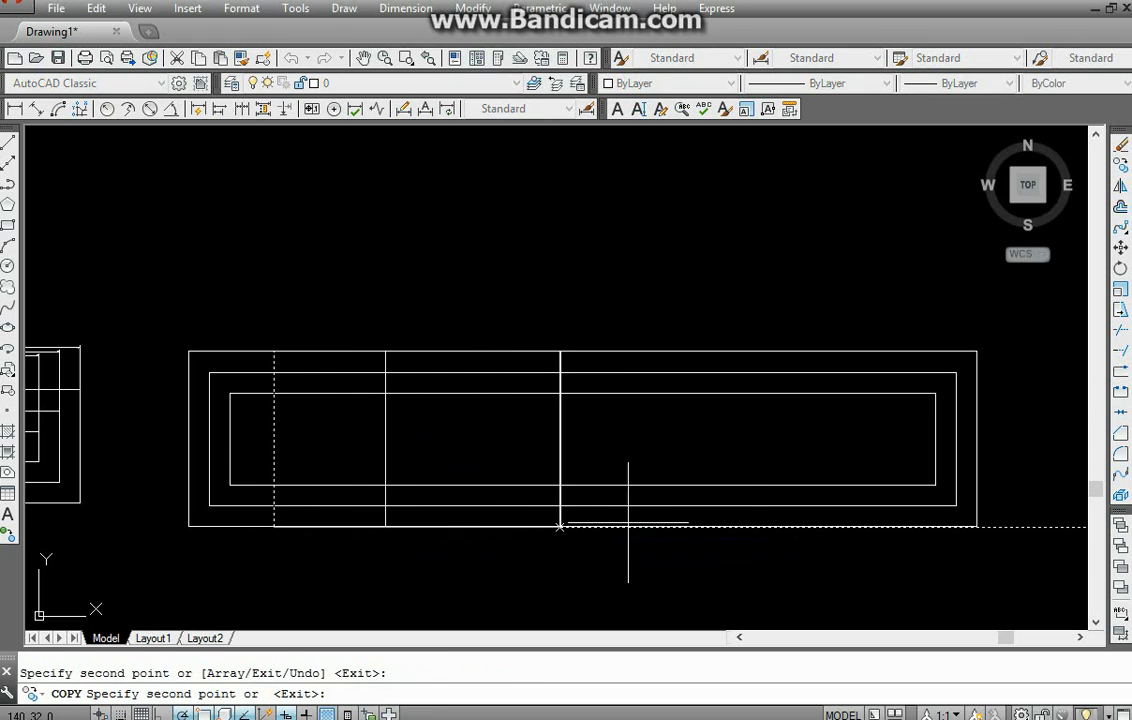
left_click(788, 525)
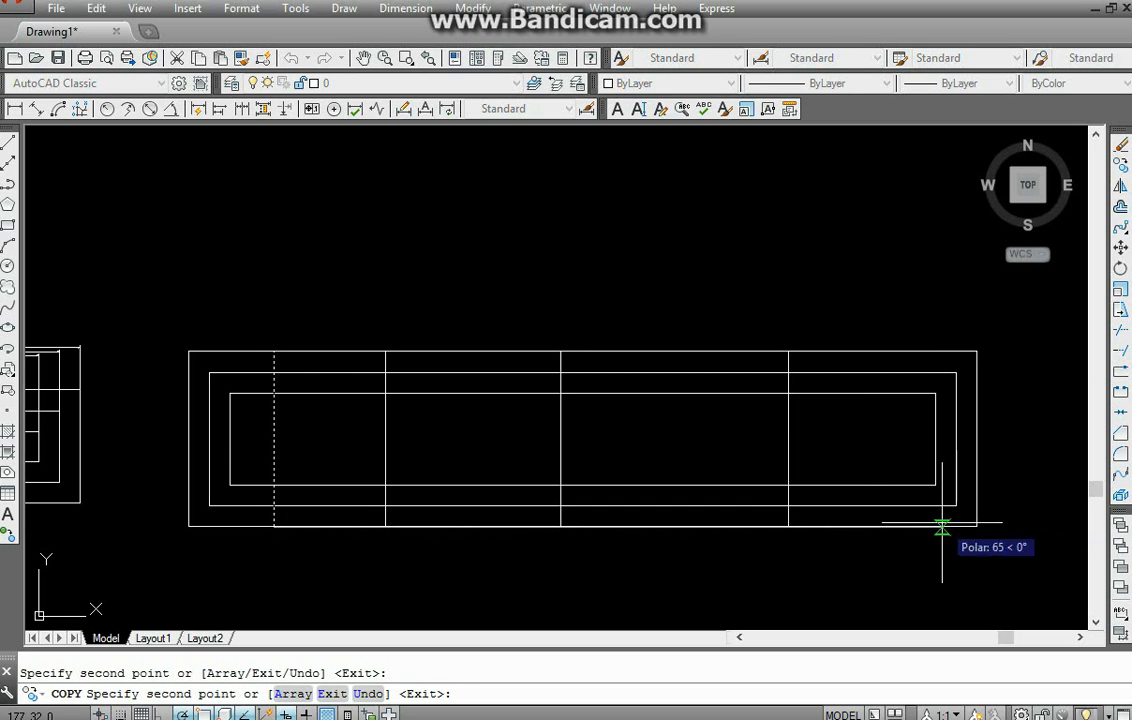
left_click(941, 525)
key("Escape")
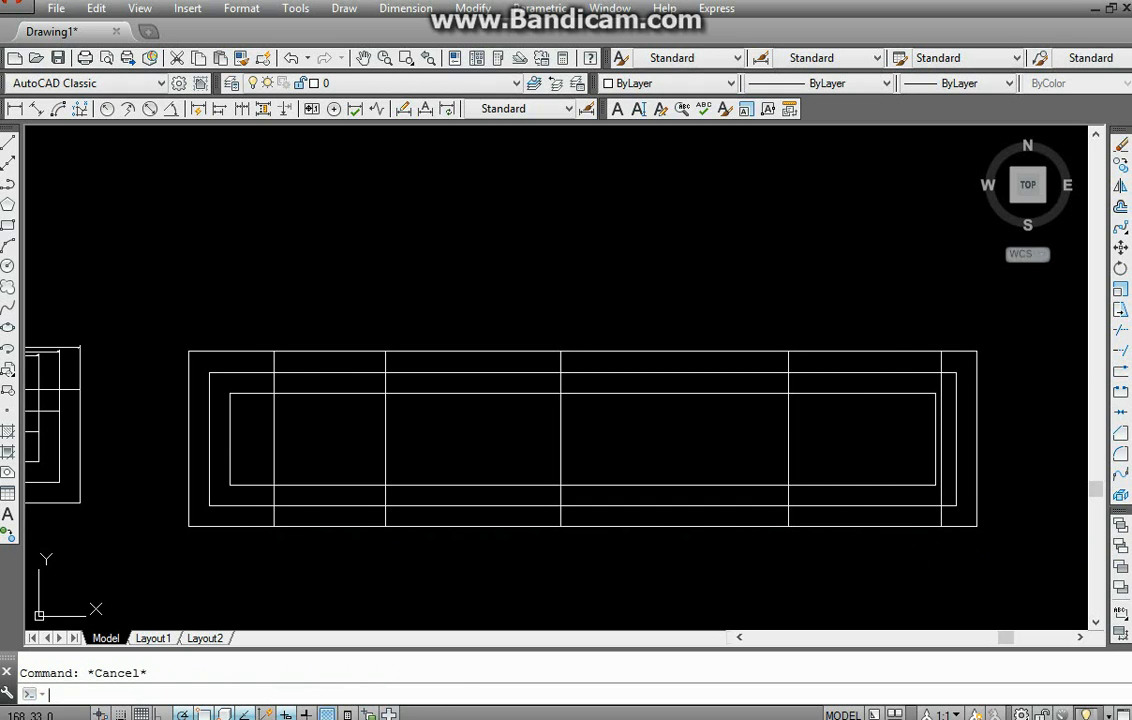
key("Return")
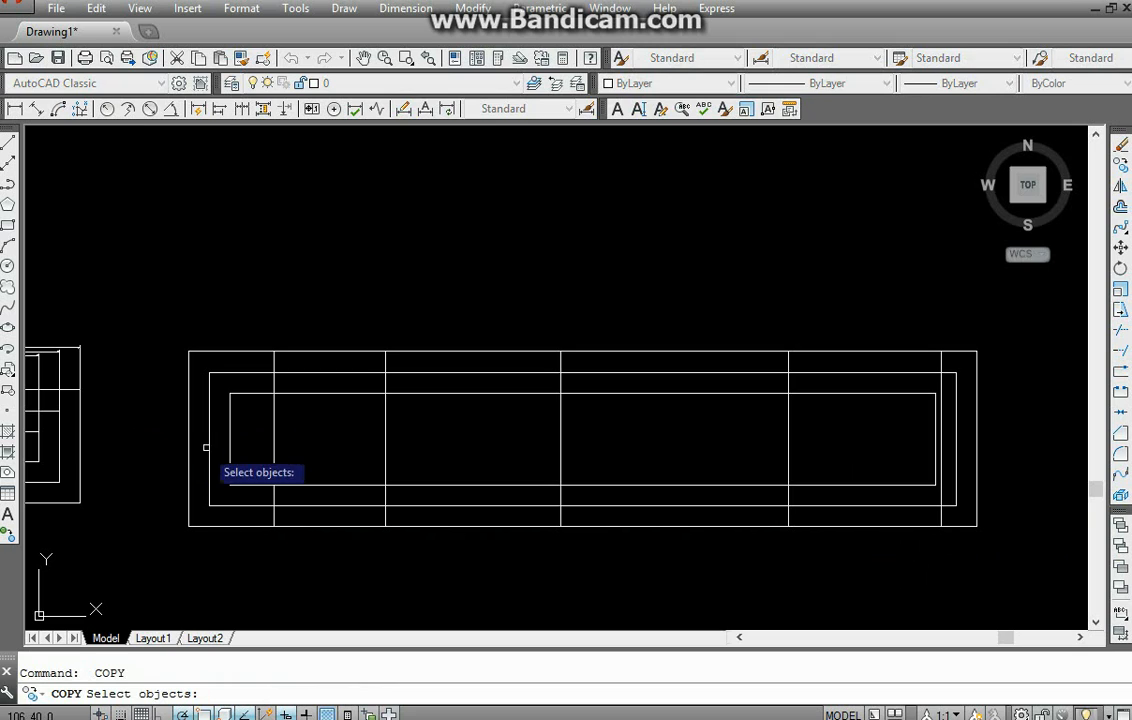
key("Escape")
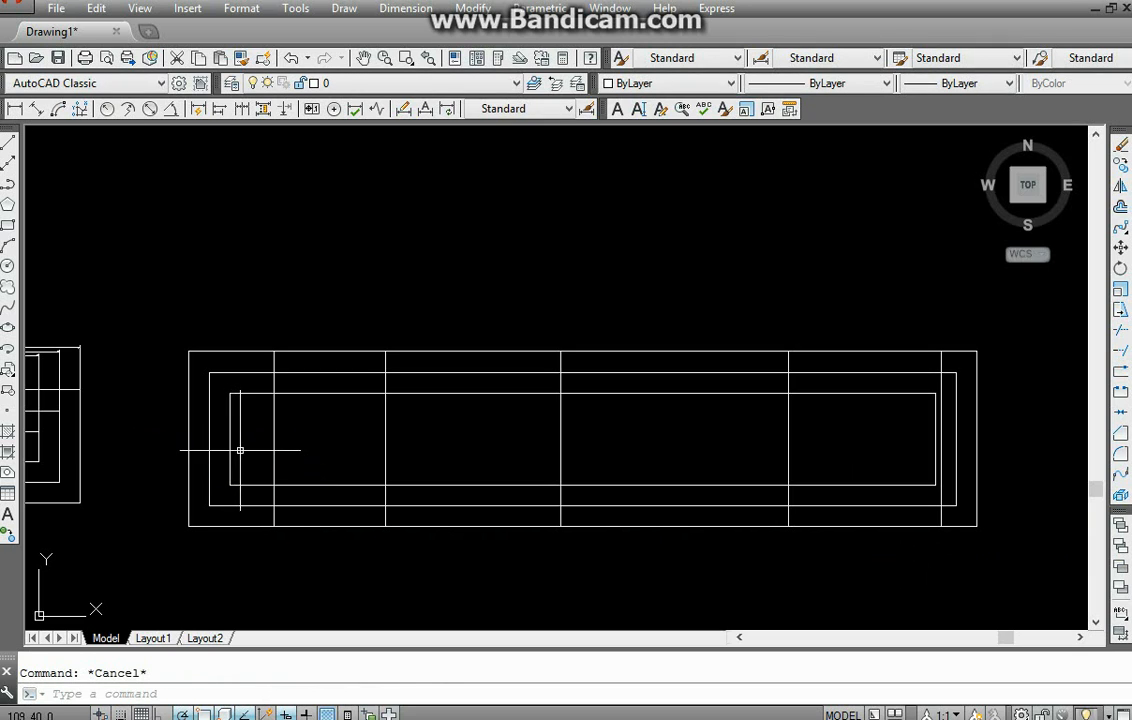
- Draw a horizontal line across the new shape between the midpoints of the outer rectangle's left and right sides
type("l")
key("Return")
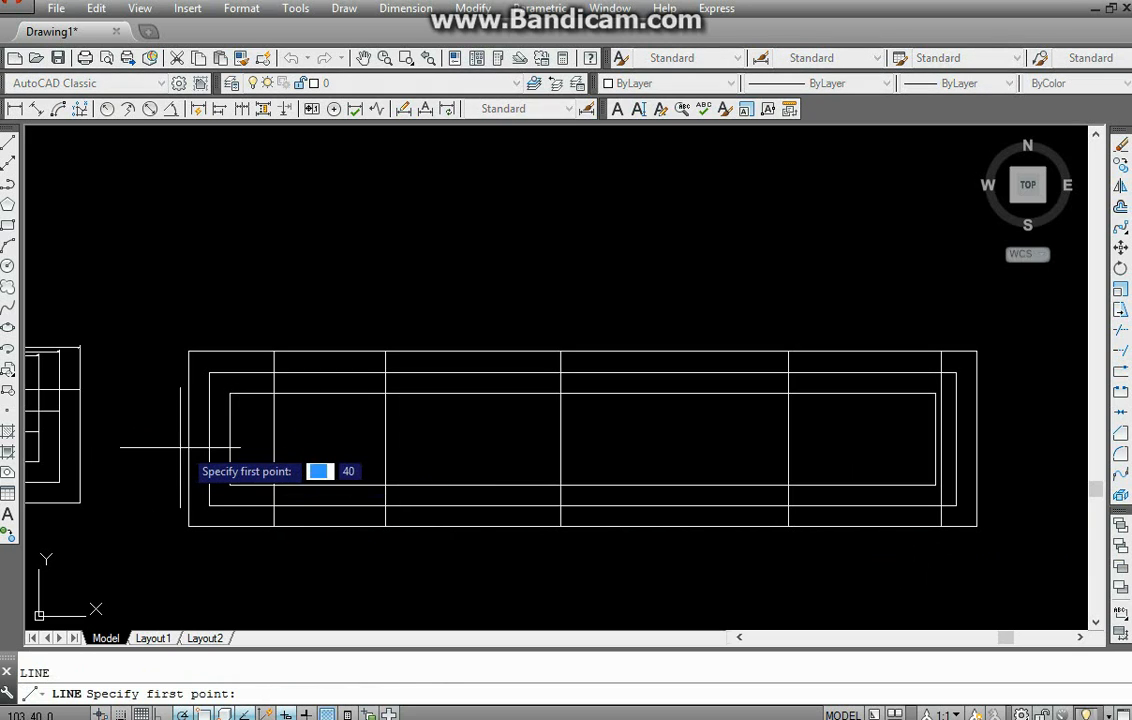
left_click(190, 441)
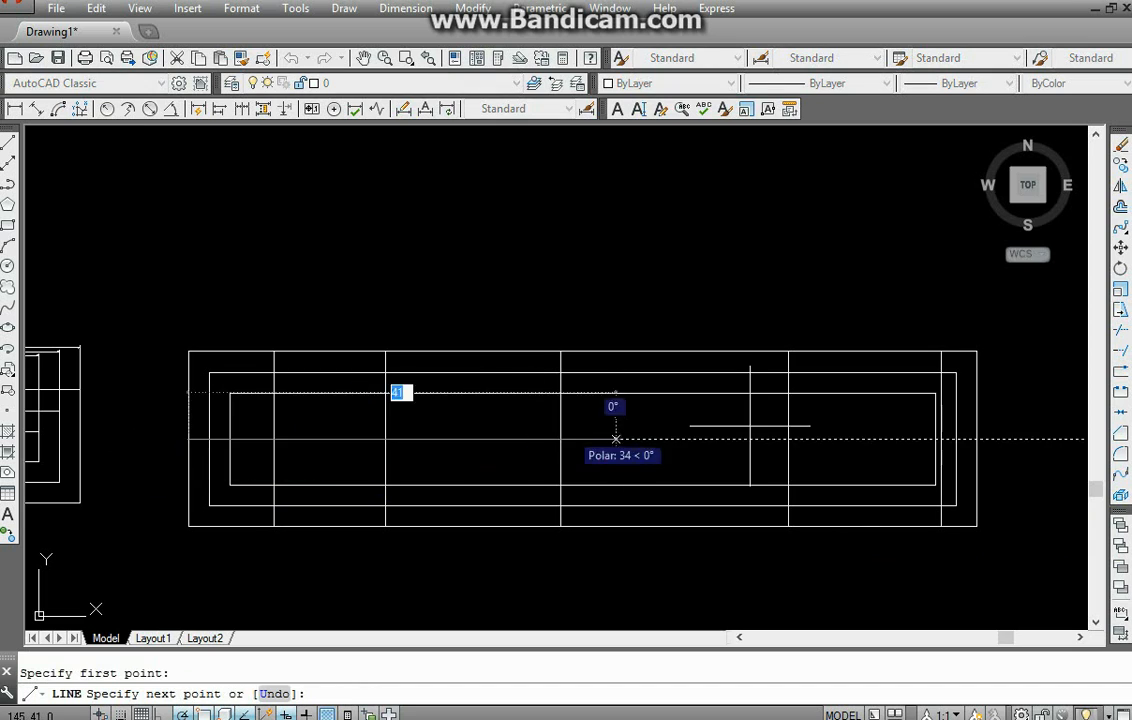
left_click(975, 438)
key("Escape")
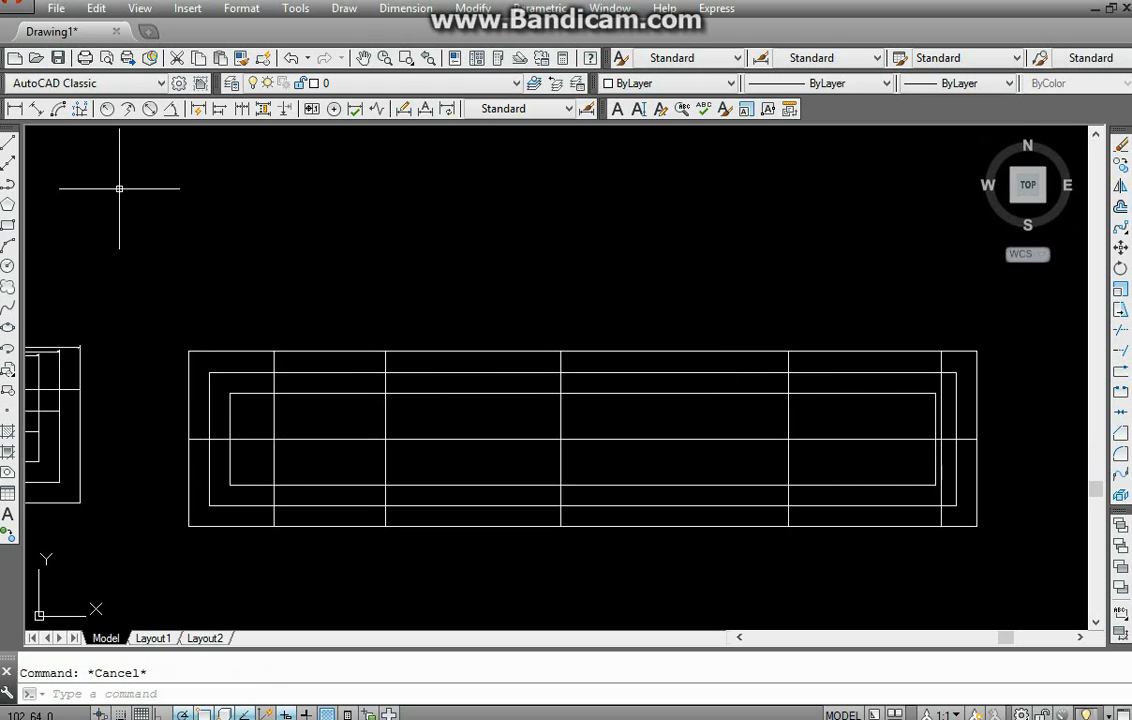
- Add a linear dimension from the outer rectangle's upper-left corner to the first vertical line's top, placing it above the shape
left_click(15, 108)
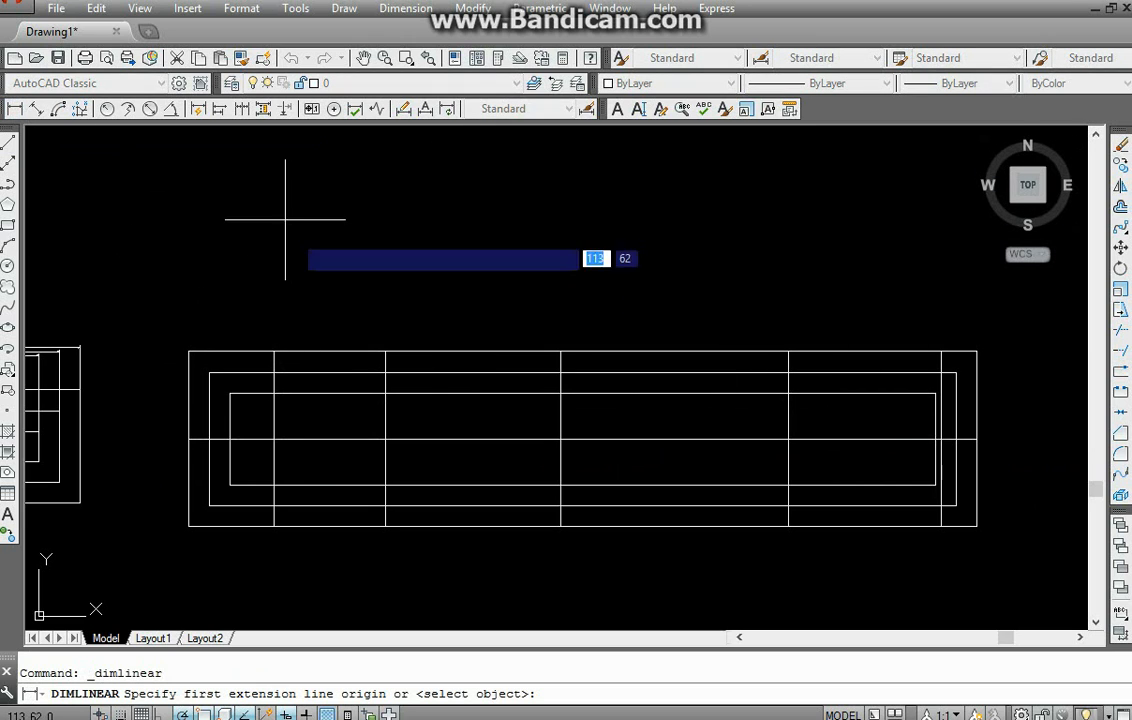
left_click(188, 352)
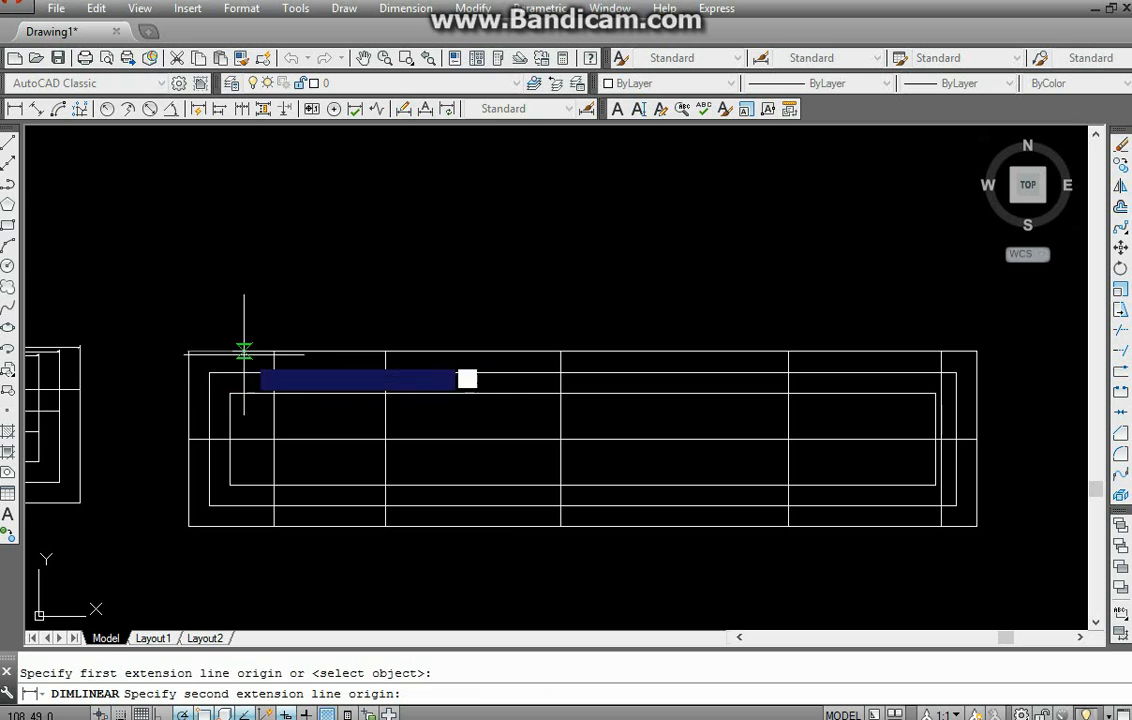
left_click(274, 352)
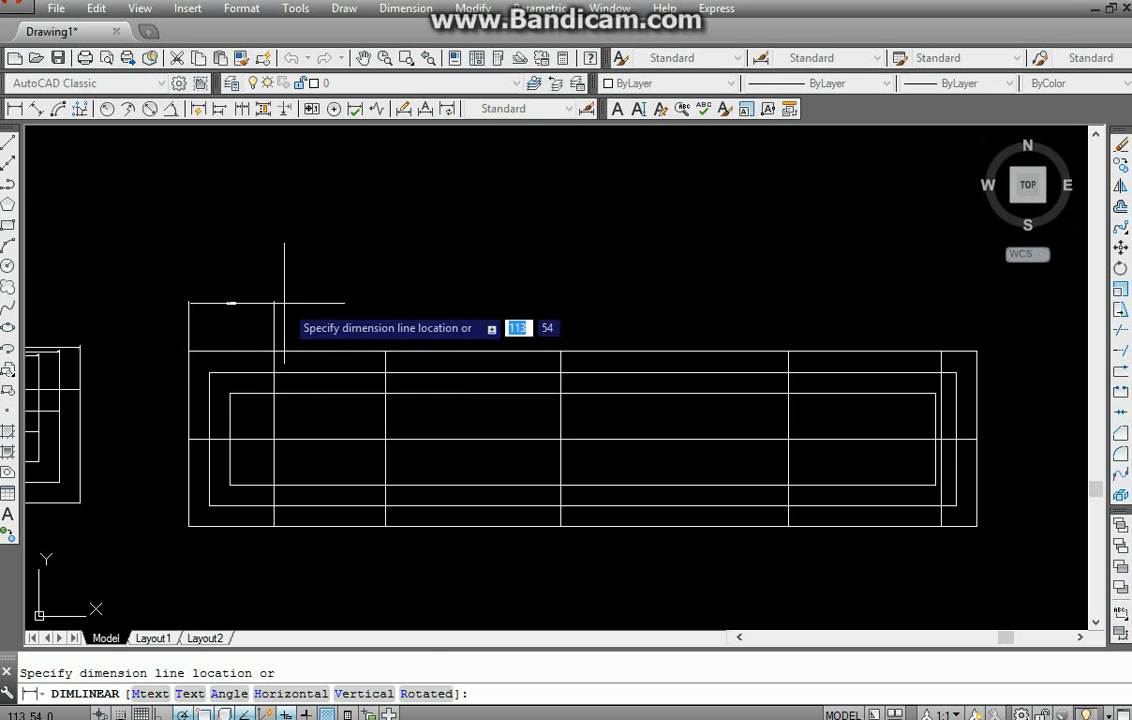
left_click(300, 302)
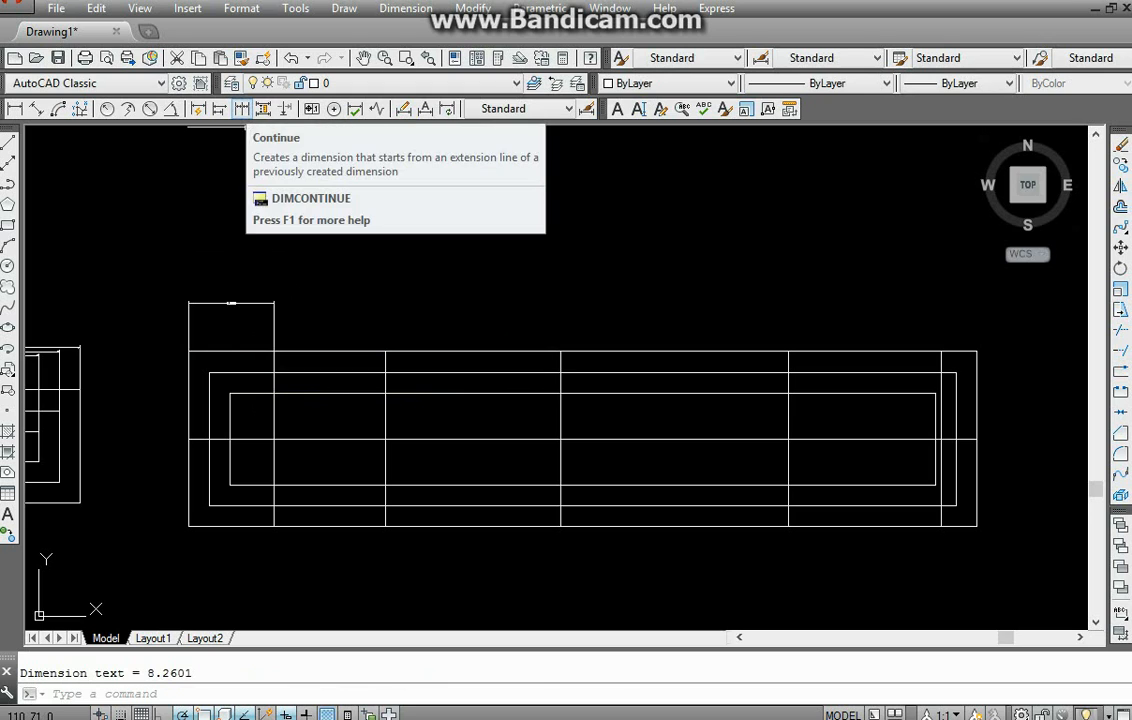
- Continue the dimension chain from the linear dimension to the top of the second vertical line
left_click(242, 109)
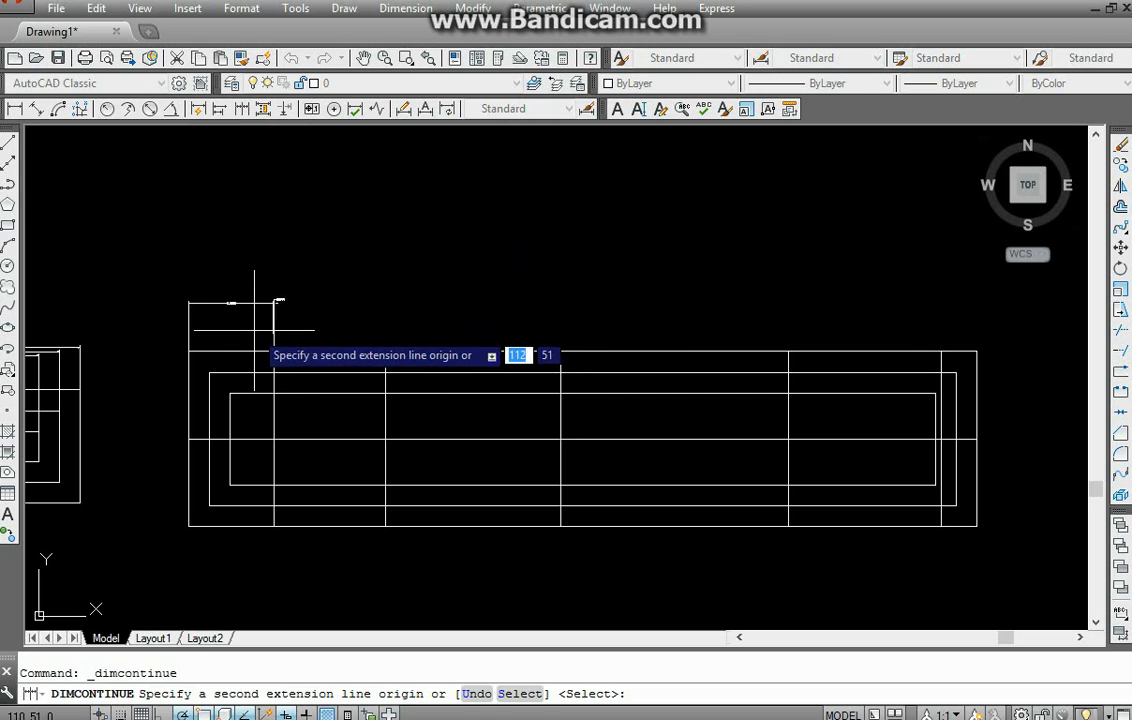
scroll(396, 385, "up", 2)
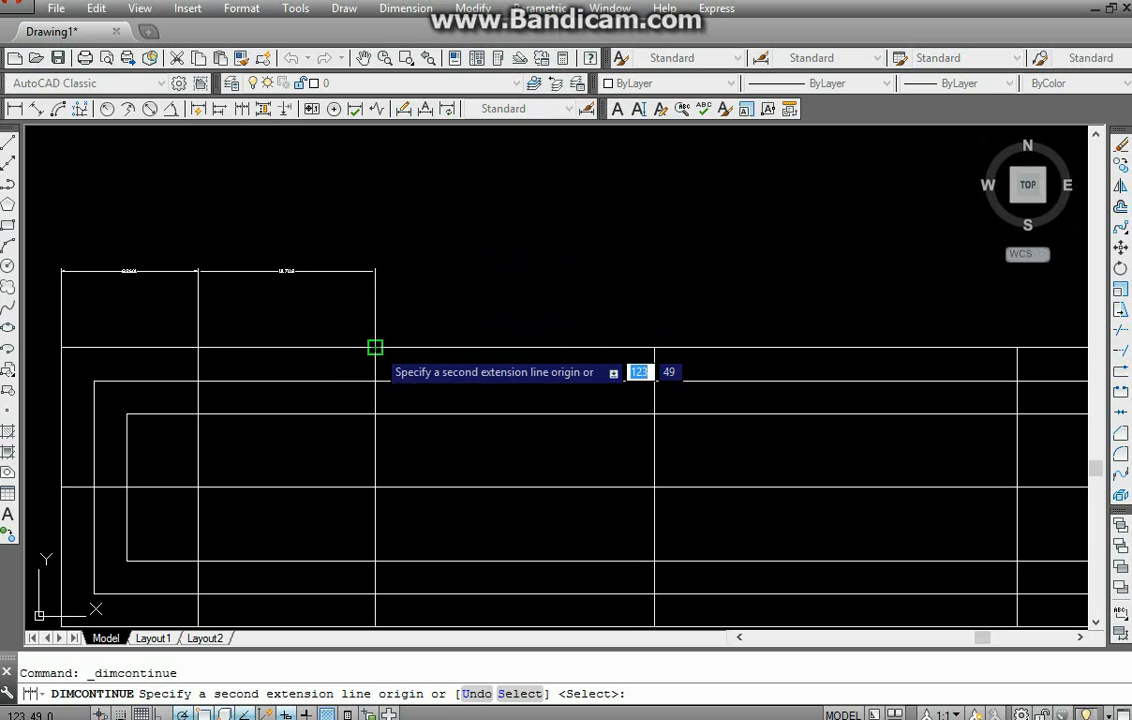
left_click(375, 347)
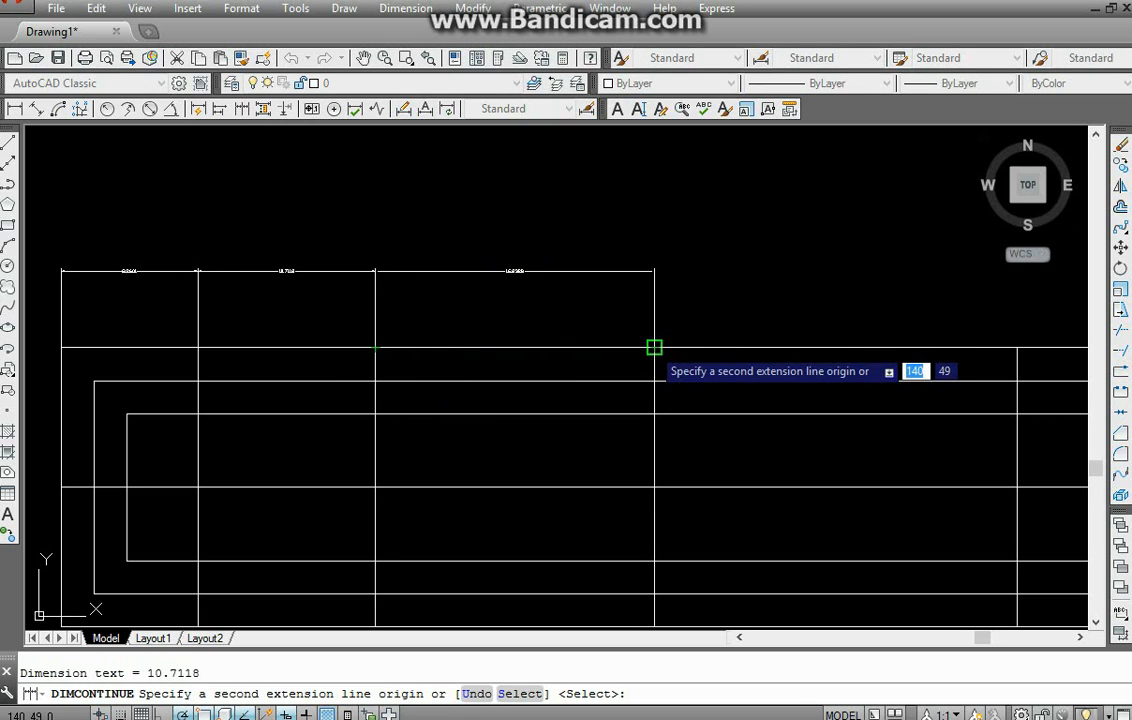
- Continue the dimension chain along the right-hand figure's top edge through the three remaining vertical lines to its right corner, and end the command
left_click(654, 347)
middle_click_drag(760, 356, 426, 381)
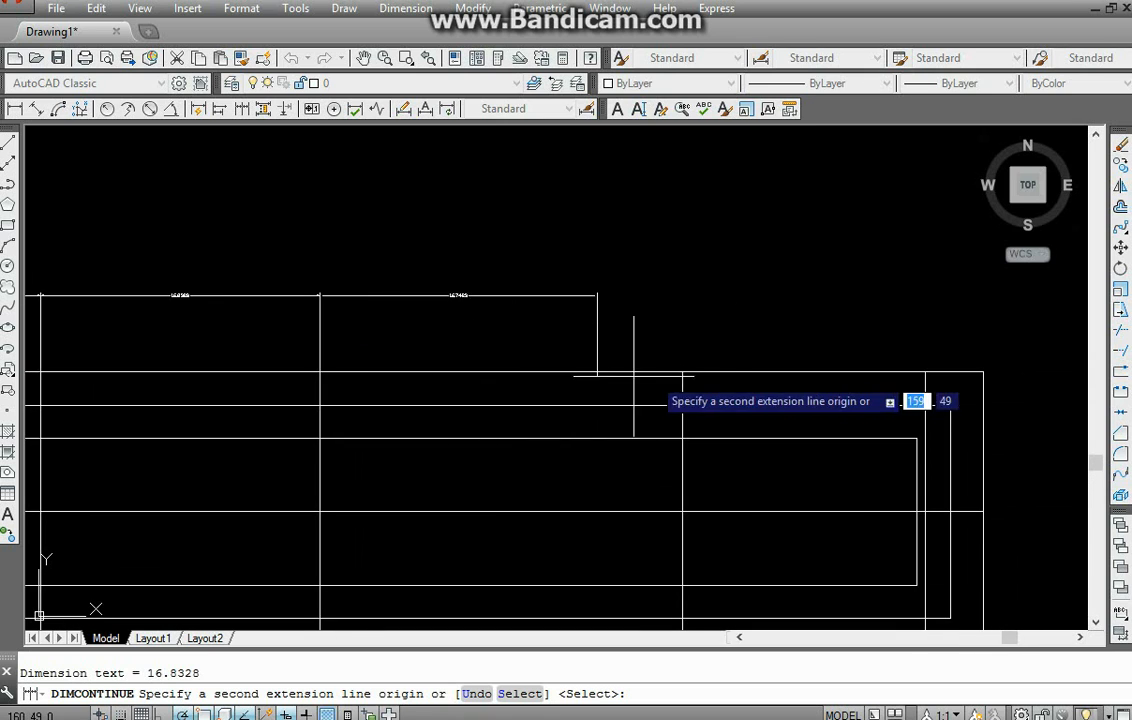
left_click(683, 372)
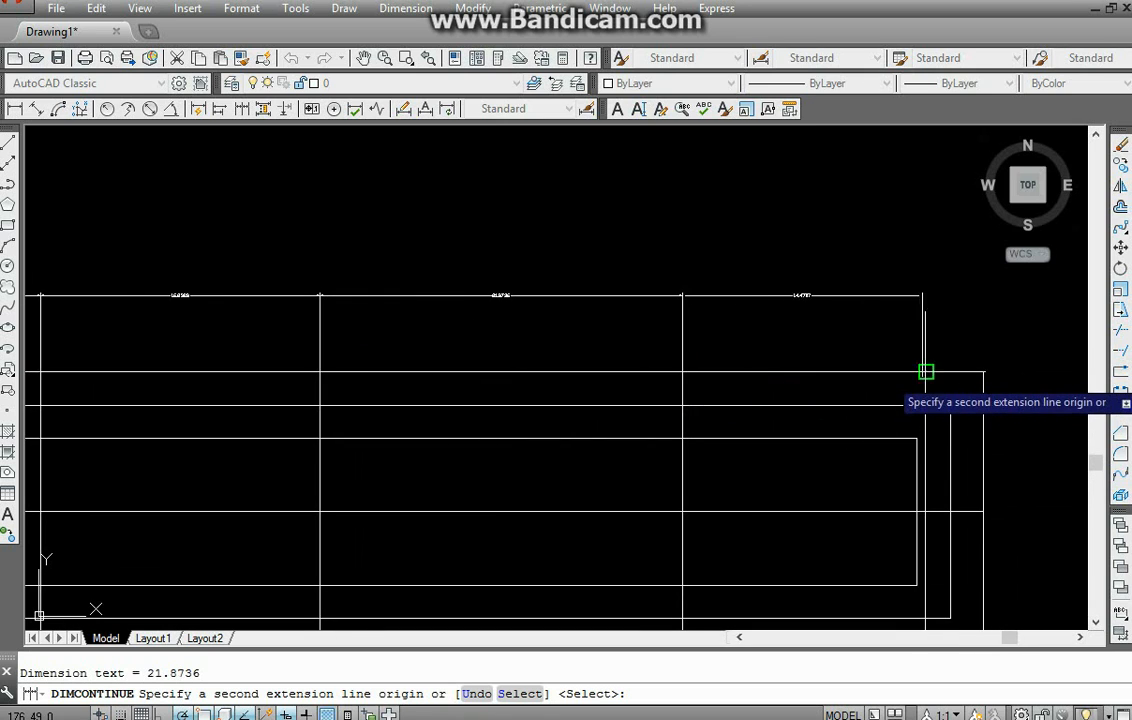
left_click(925, 372)
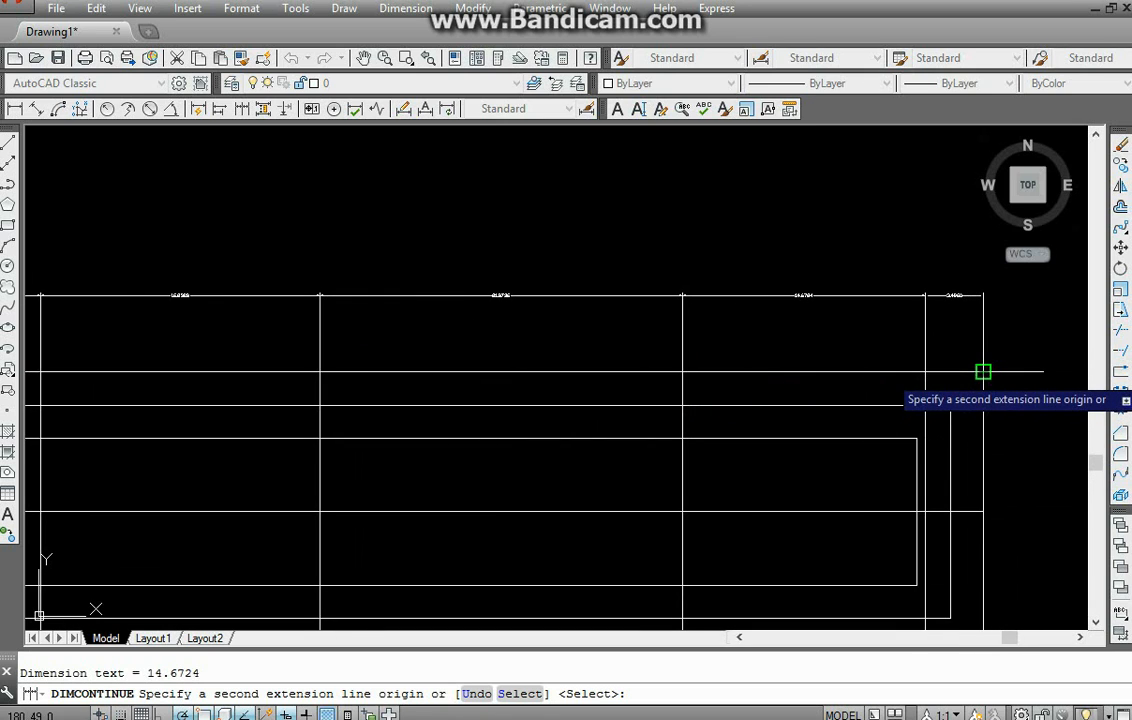
left_click(984, 372)
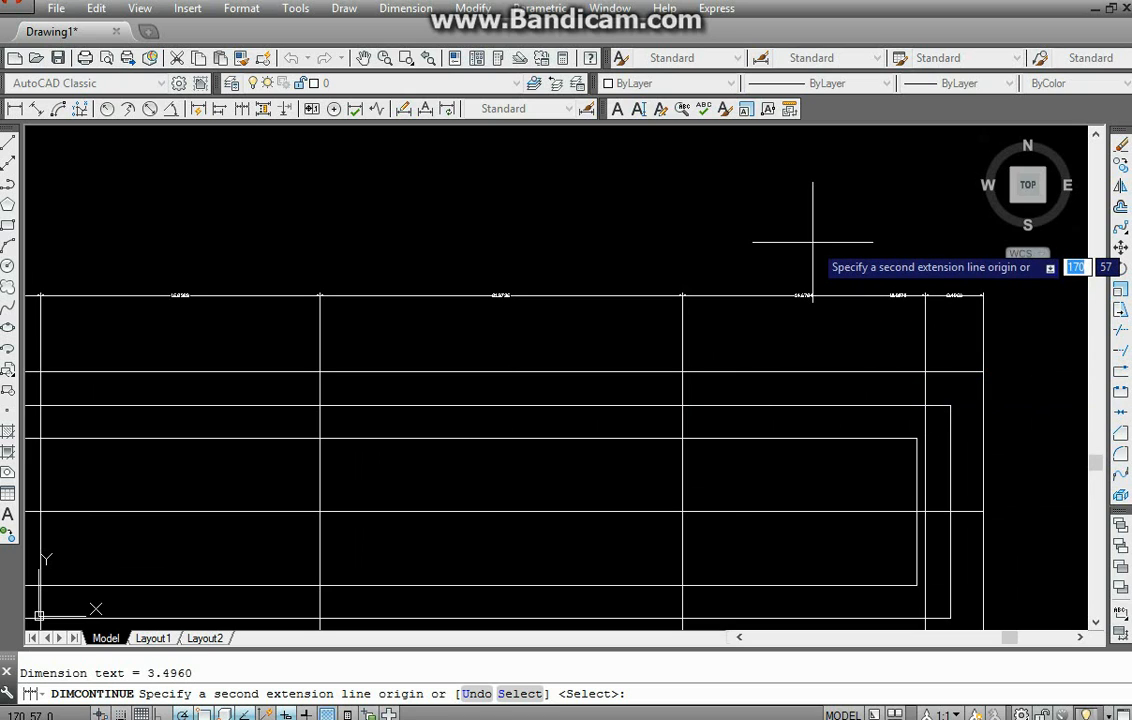
key("Return")
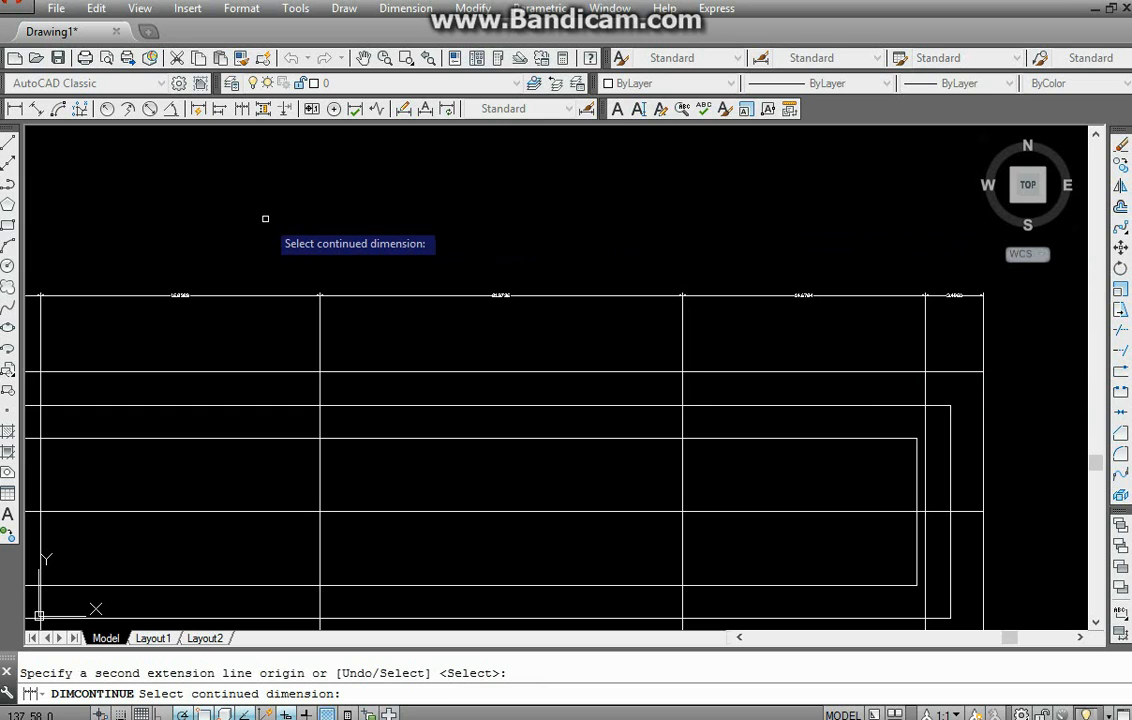
key("Escape")
- Examine the chain of continued dimensions above the right-hand figure
middle_click_drag(240, 393, 695, 396)
middle_click_drag(297, 386, 379, 411)
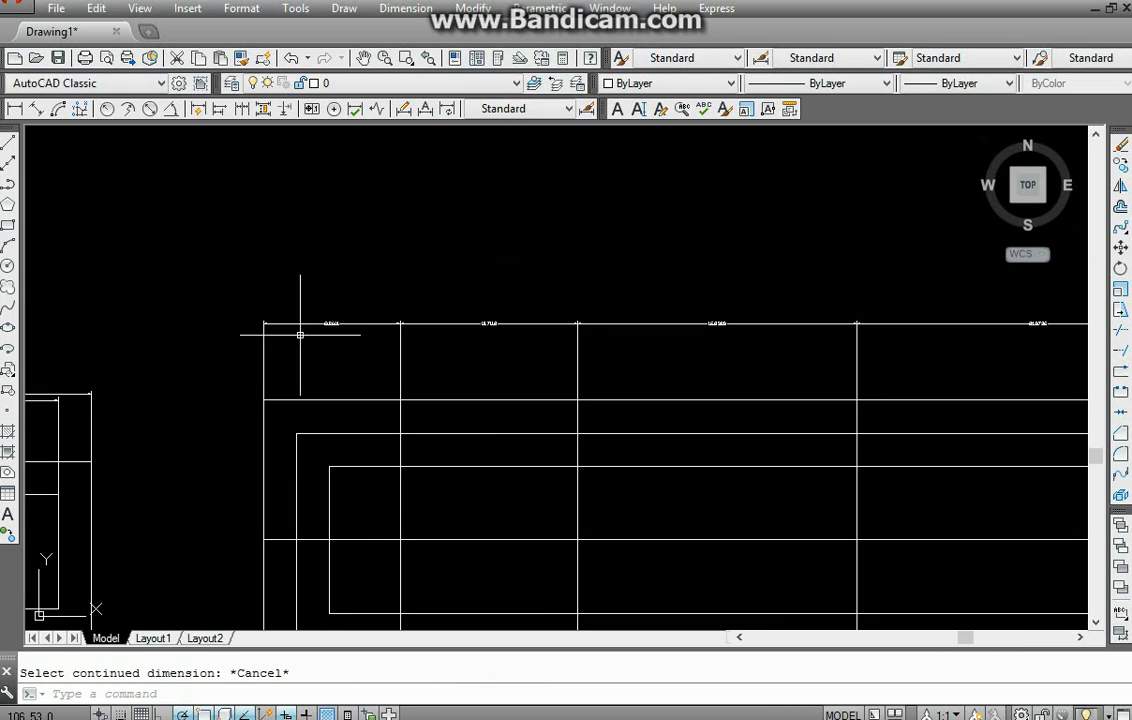
scroll(326, 316, "up", 3)
middle_click_drag(450, 387, 301, 401)
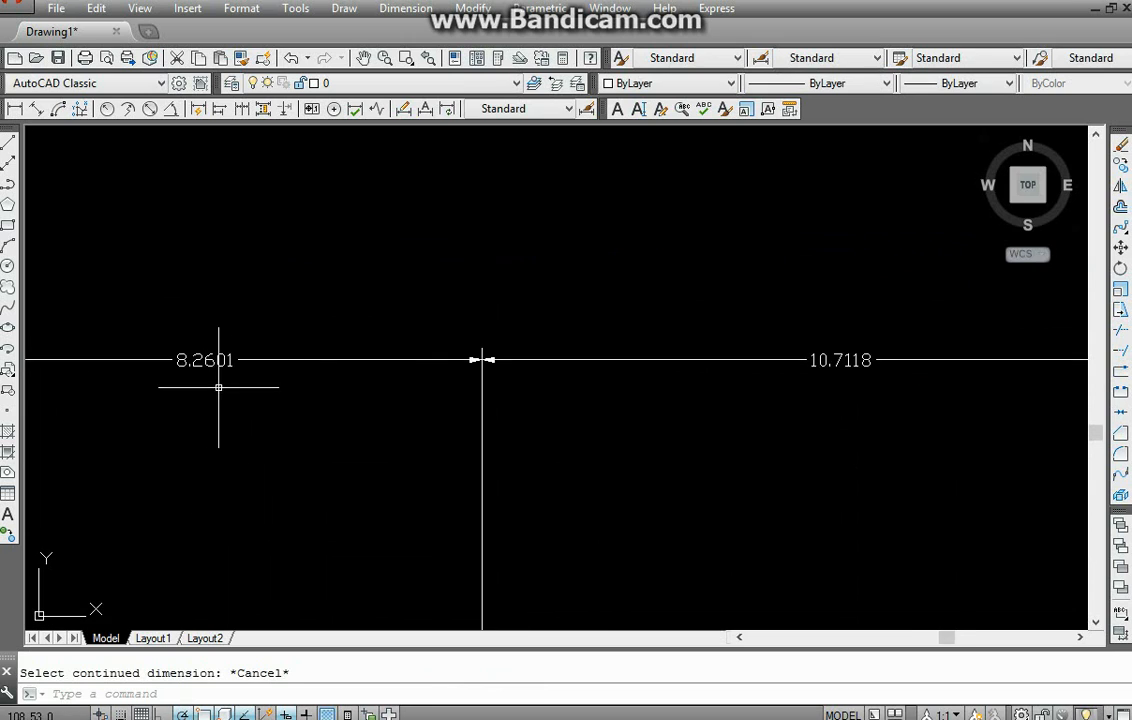
scroll(385, 397, "down", 3)
middle_click_drag(389, 399, 377, 349)
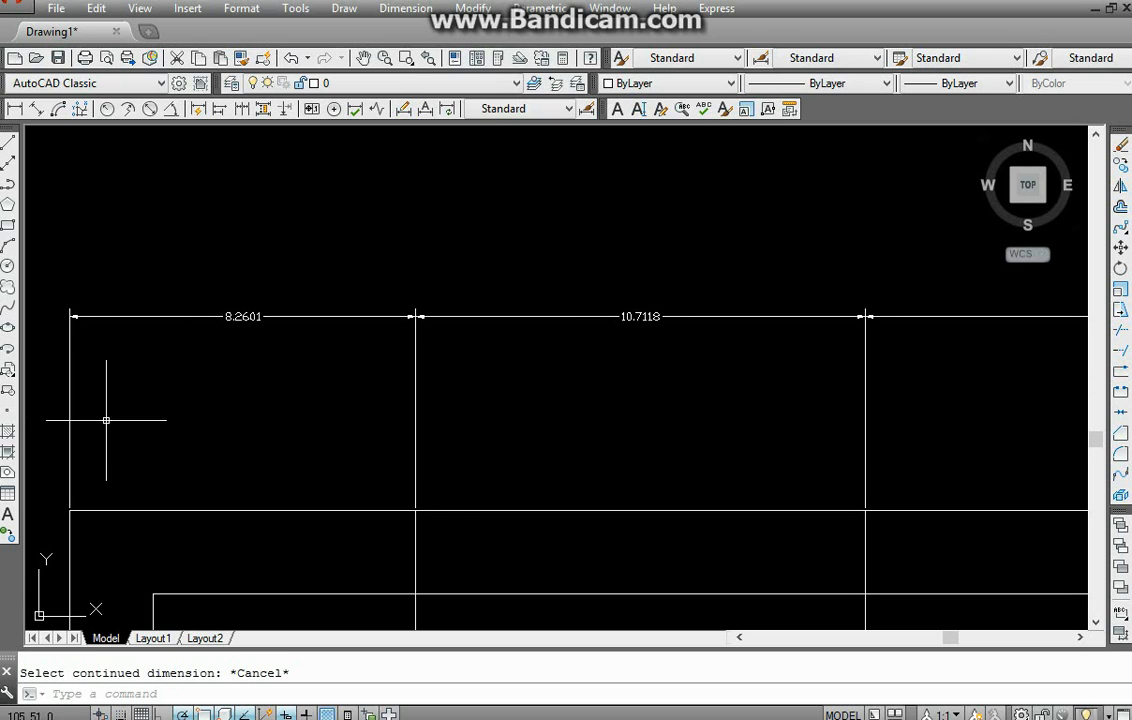
scroll(802, 463, "down", 5)
scroll(546, 475, "up", 4)
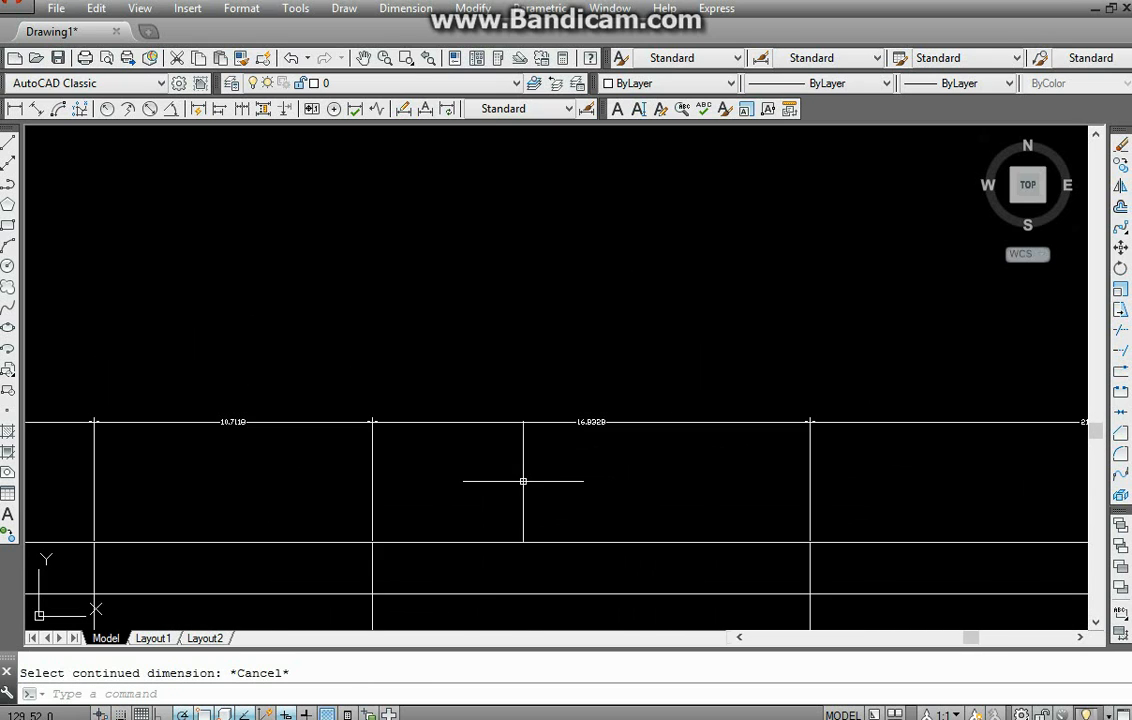
- Examine the stacked baseline dimensions above the left-hand figure for comparison with the continued chain
scroll(521, 480, "down", 4)
middle_click_drag(319, 492, 616, 438)
scroll(365, 482, "up", 4)
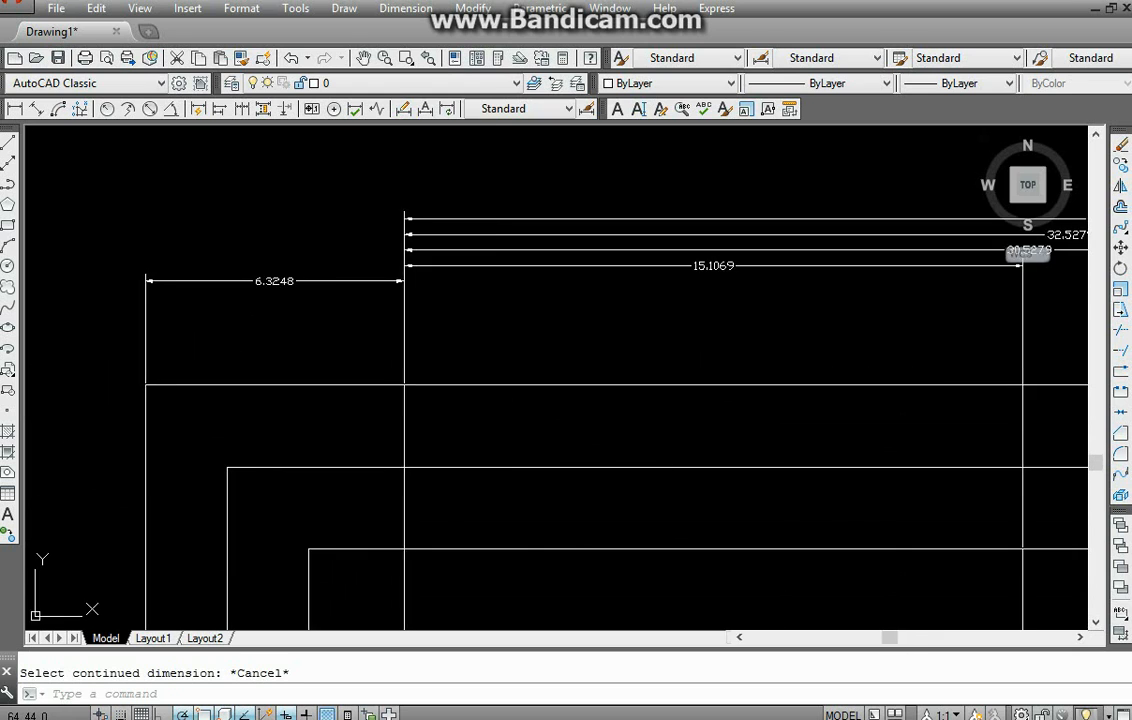
middle_click_drag(365, 482, 28, 540)
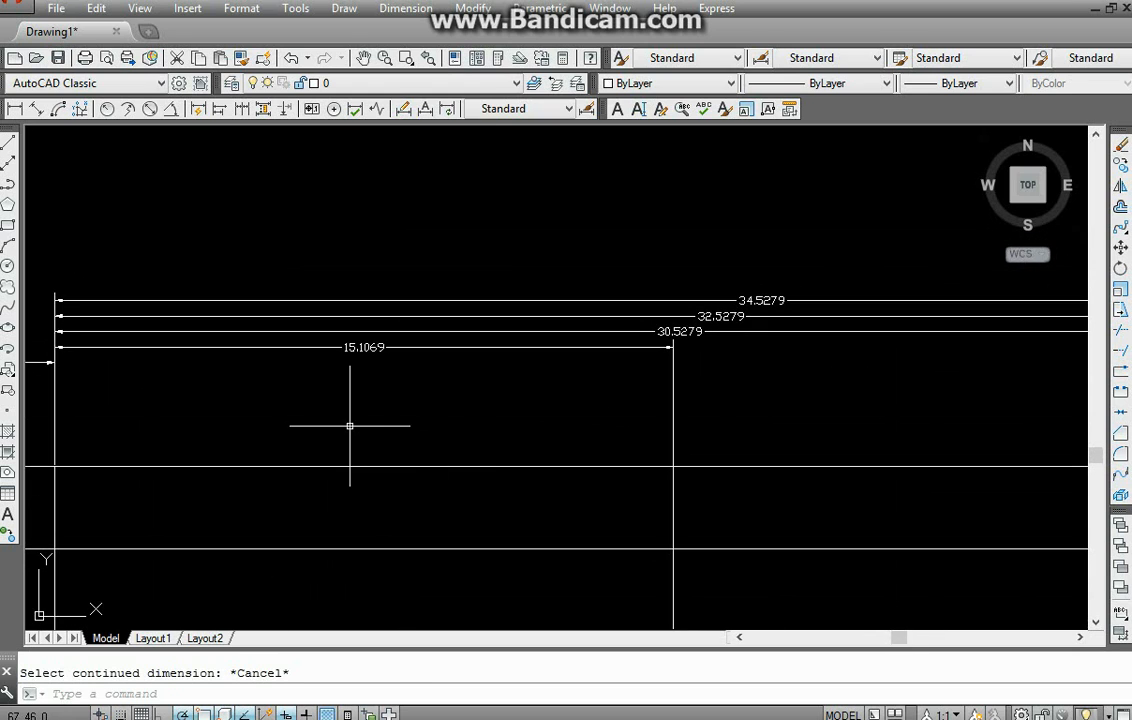
middle_click_drag(349, 424, 377, 433)
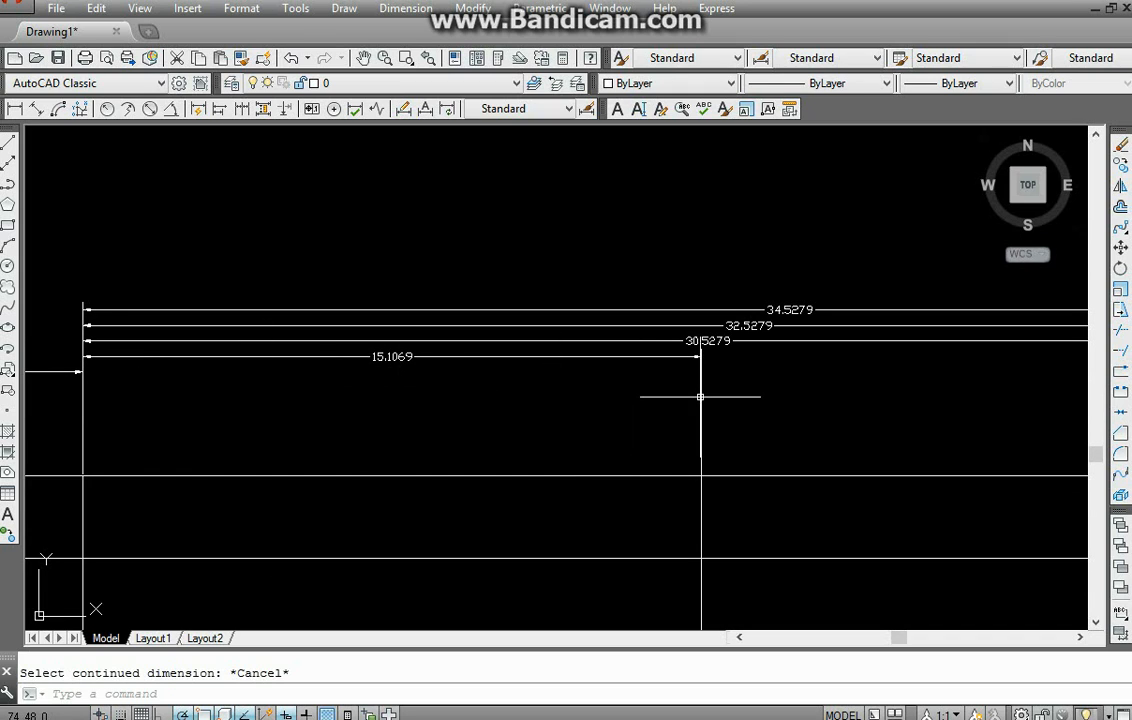
middle_click_drag(88, 356, 67, 361)
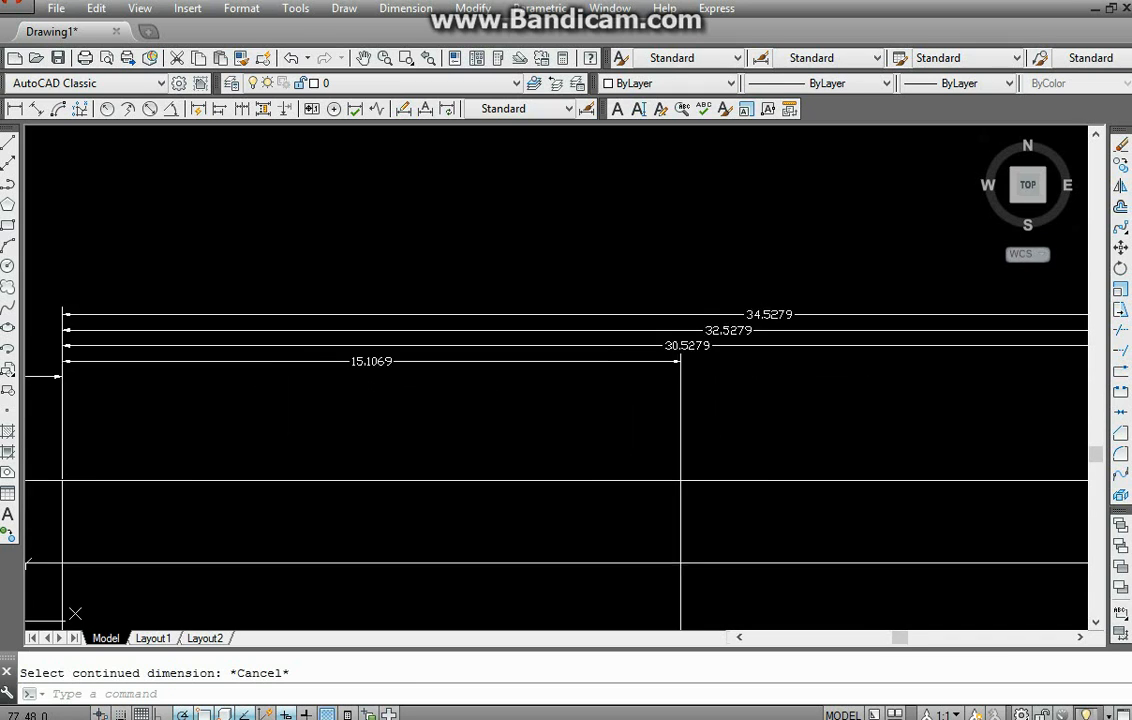
middle_click_drag(826, 382, 392, 404)
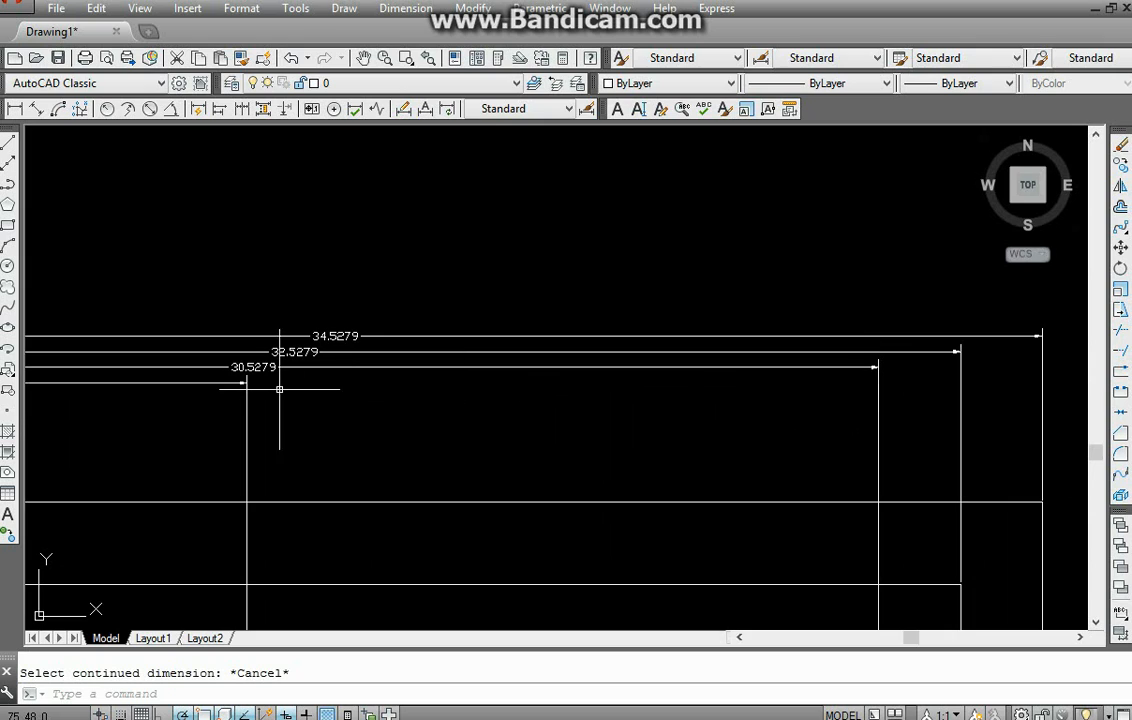
scroll(465, 408, "down", 4)
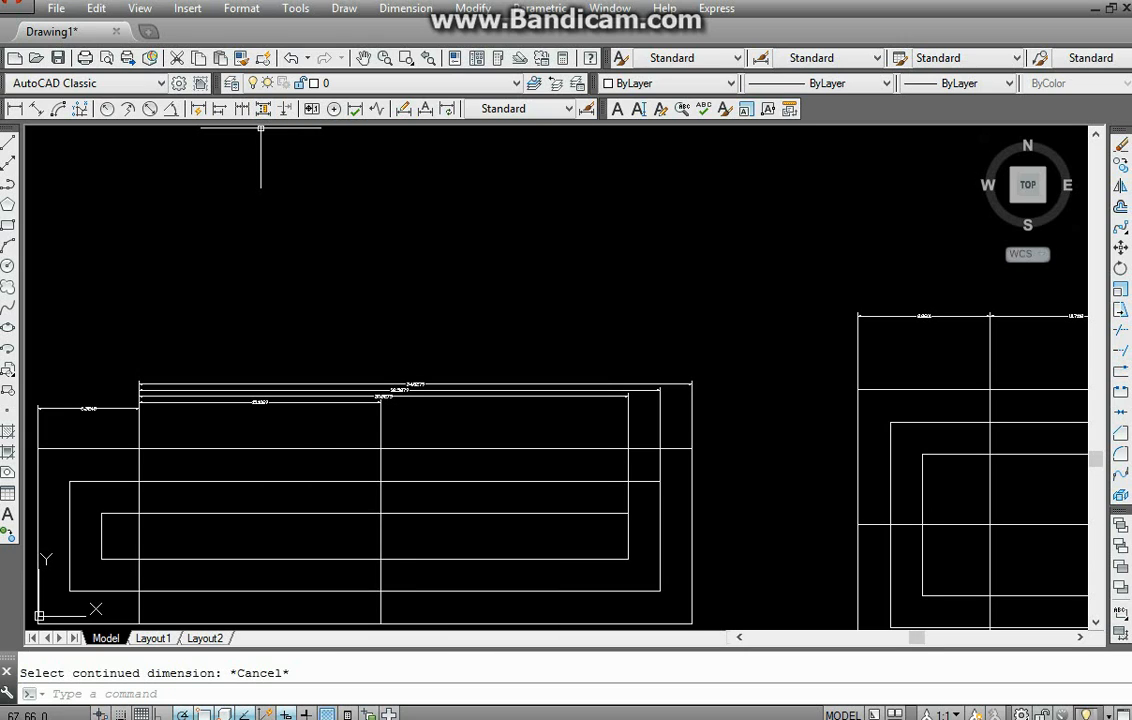
- Undo the last Dimension Space command and space the left-hand figure's three longer baseline dimensions 2 units apart, using the shortest one as base
key("ctrl+z")
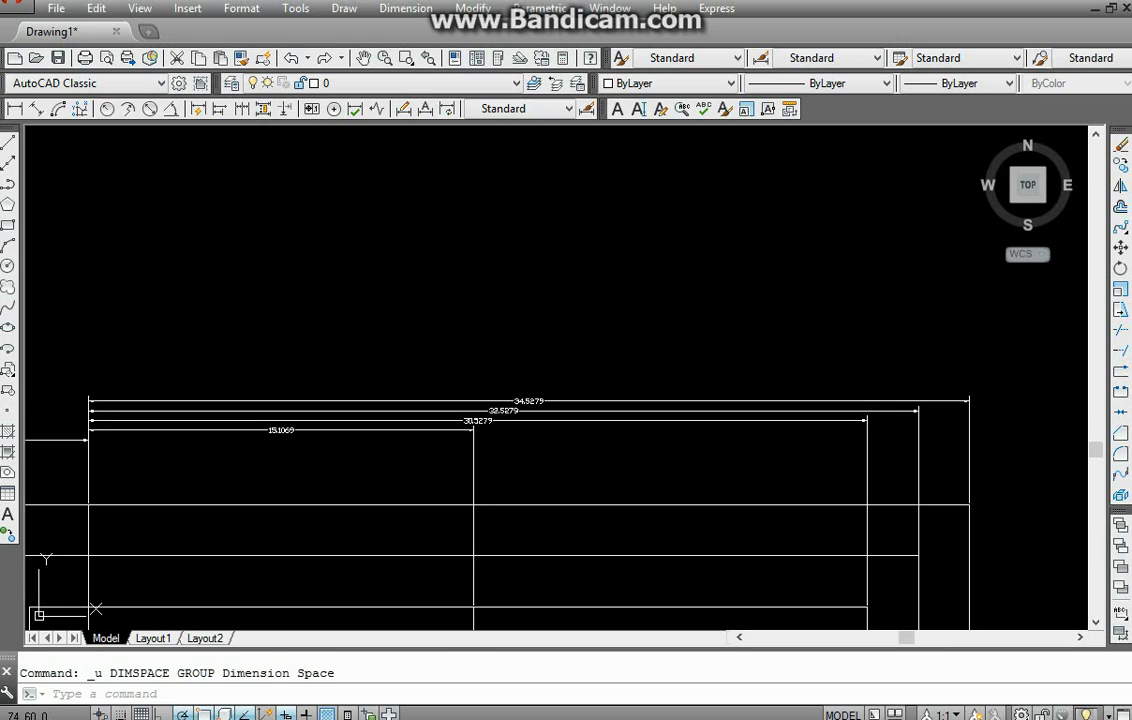
left_click(265, 180)
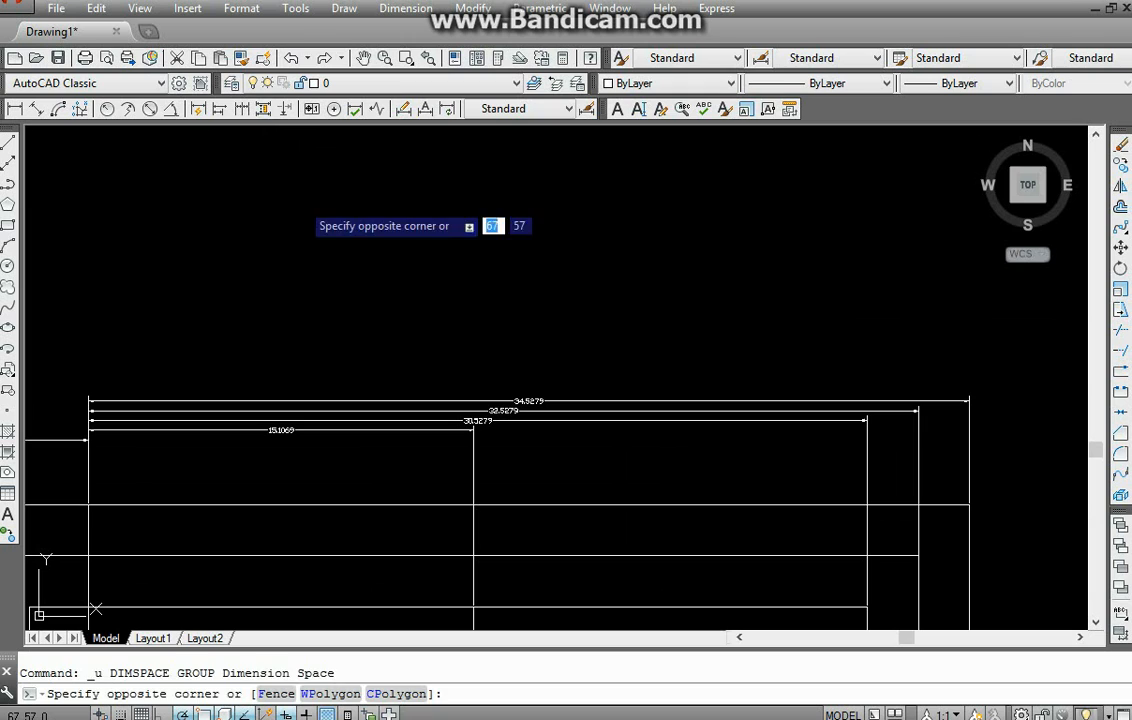
left_click(263, 108)
middle_click_drag(274, 313, 383, 303)
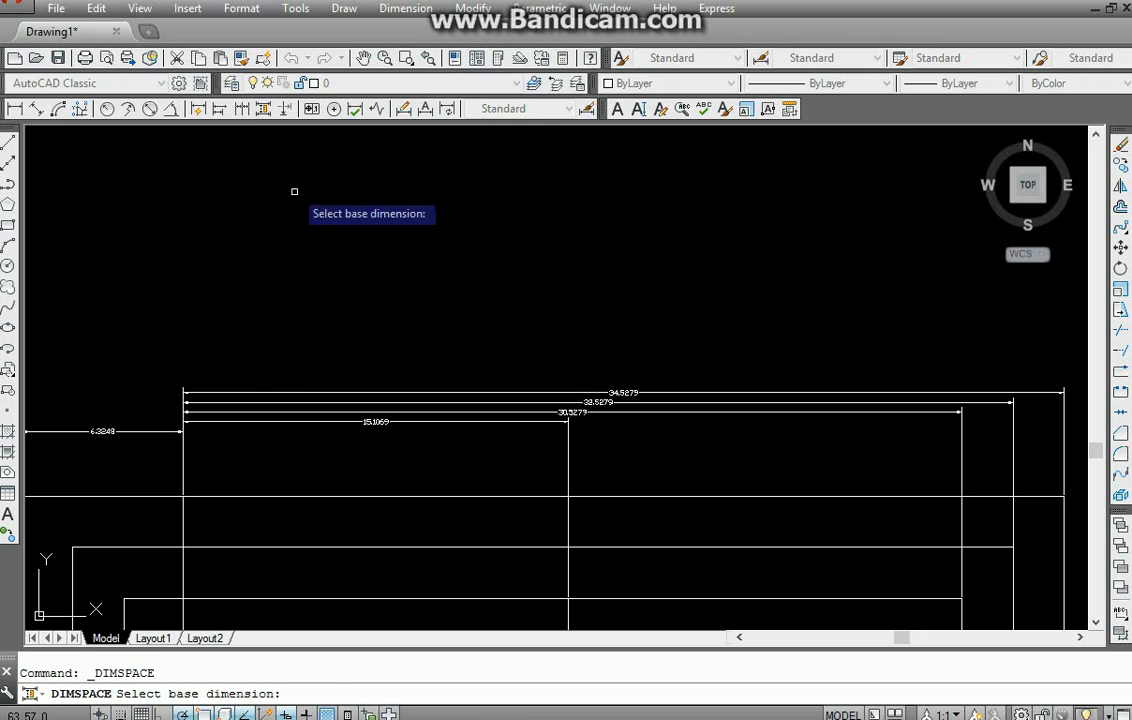
left_click(292, 421)
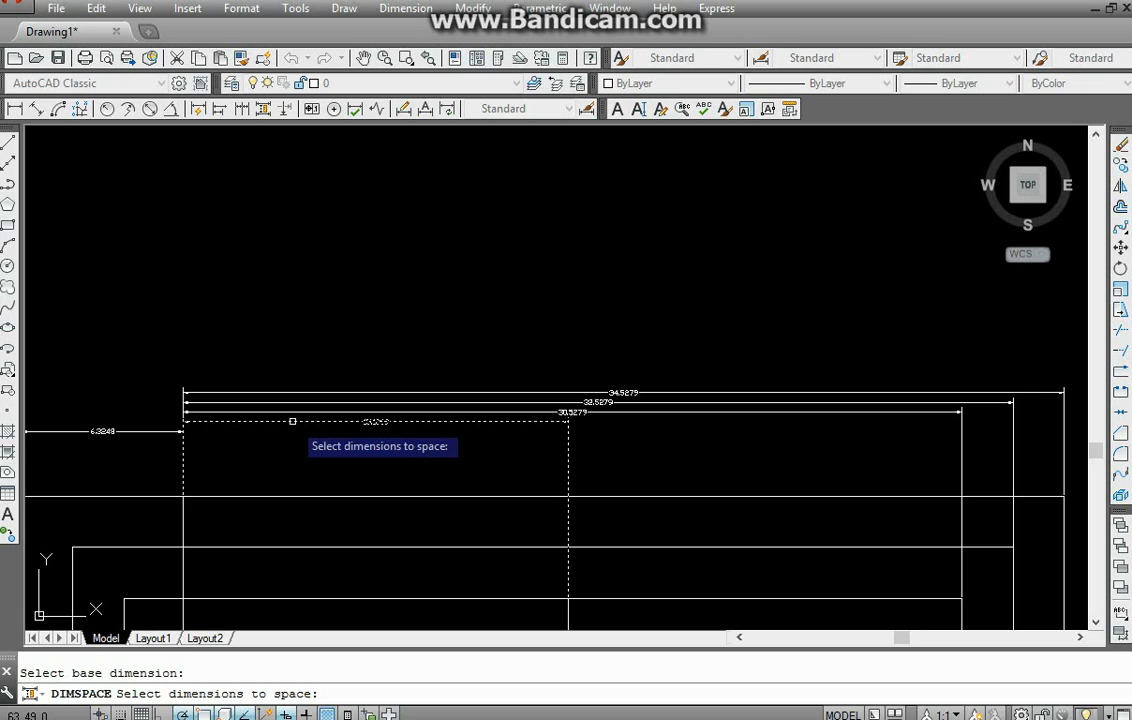
left_click(224, 411)
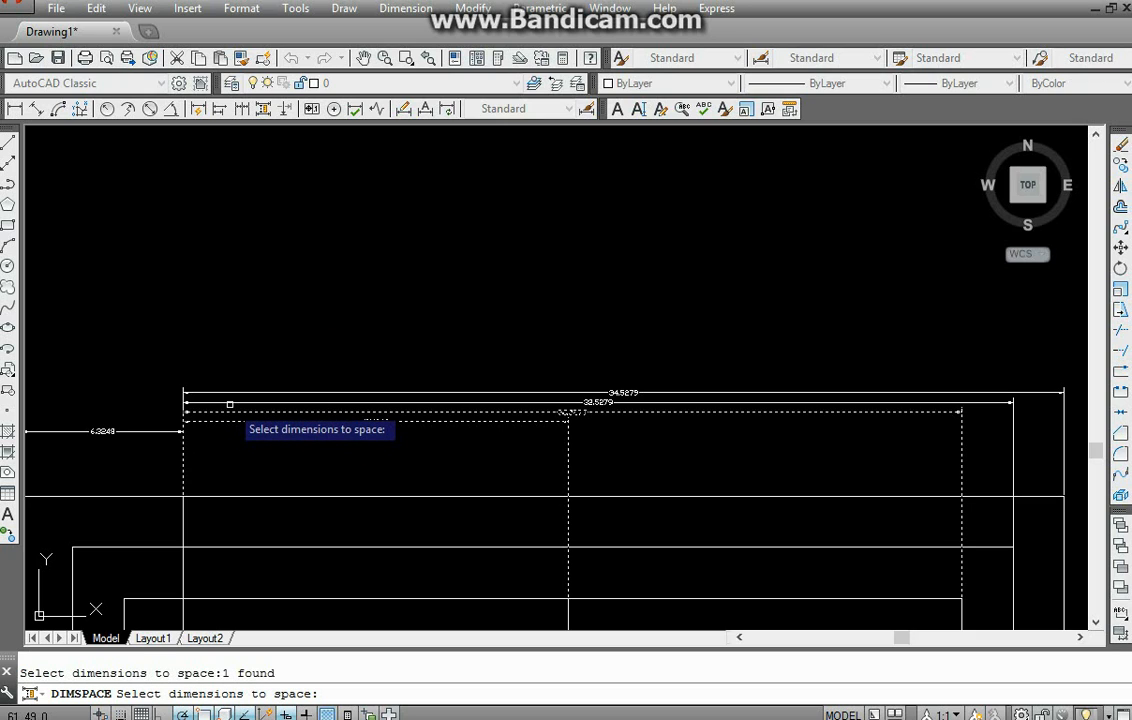
left_click(229, 402)
left_click(233, 392)
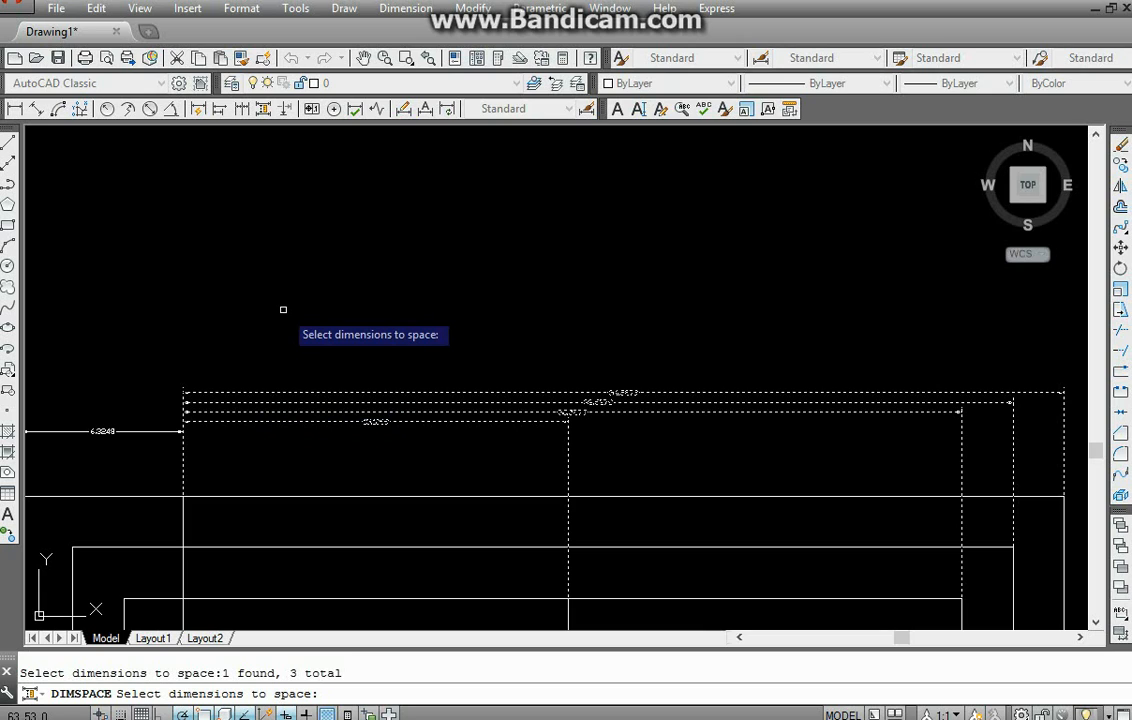
key("Return")
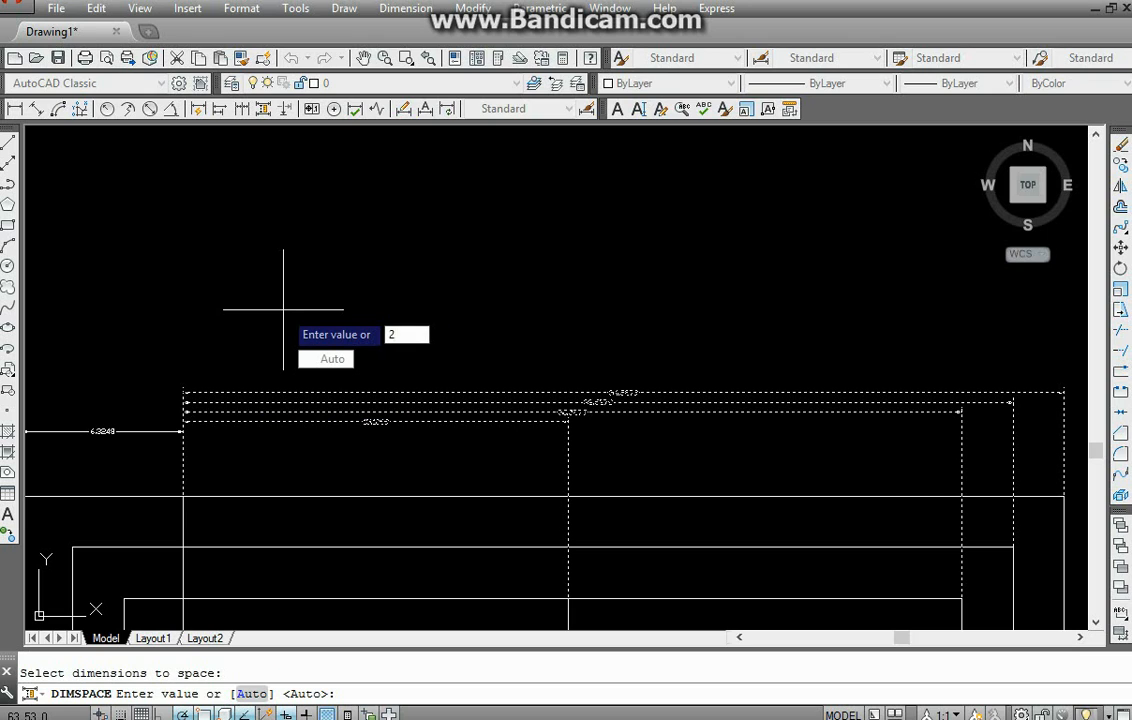
key("Return")
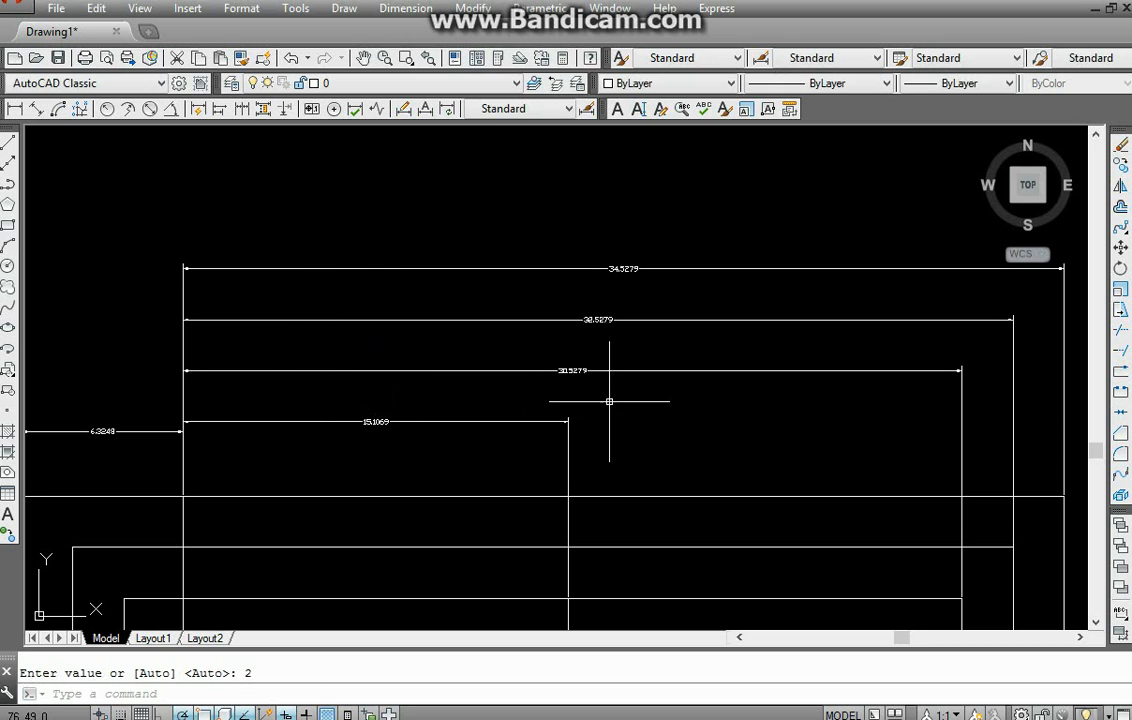
- Apply Dimension Space with a value of 2 to the right-hand figure's continued dimensions, using the first dimension of the chain as base
scroll(480, 425, "down", 3)
scroll(750, 440, "right", 10)
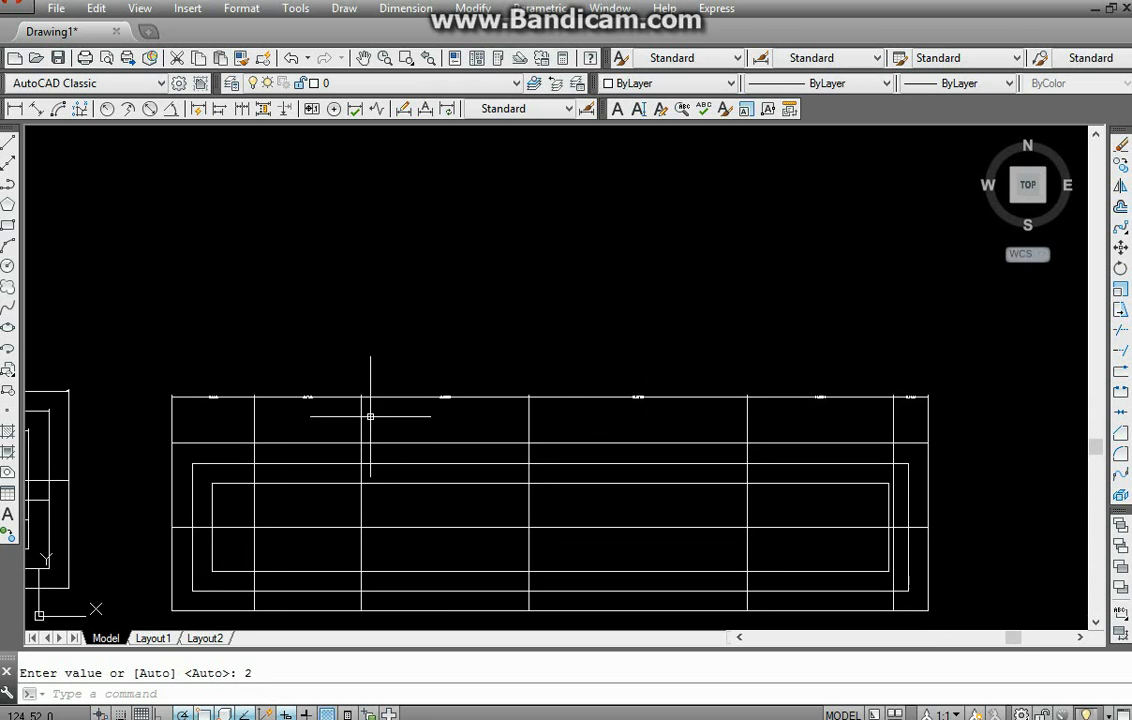
left_click(263, 109)
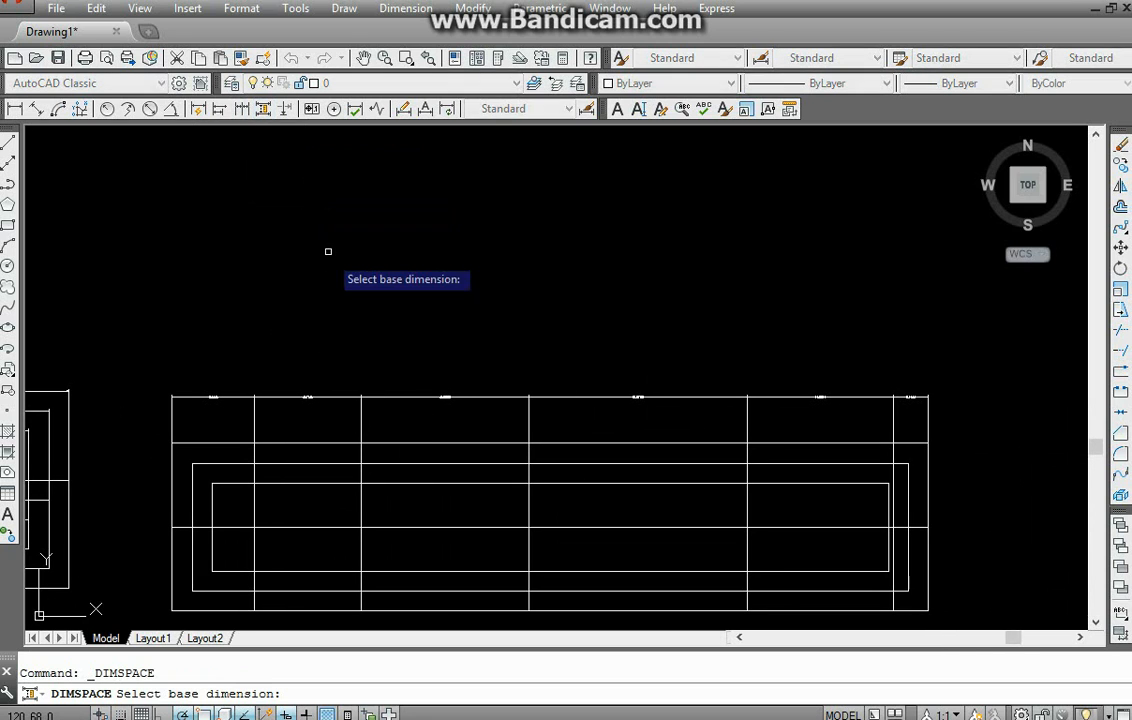
left_click(234, 396)
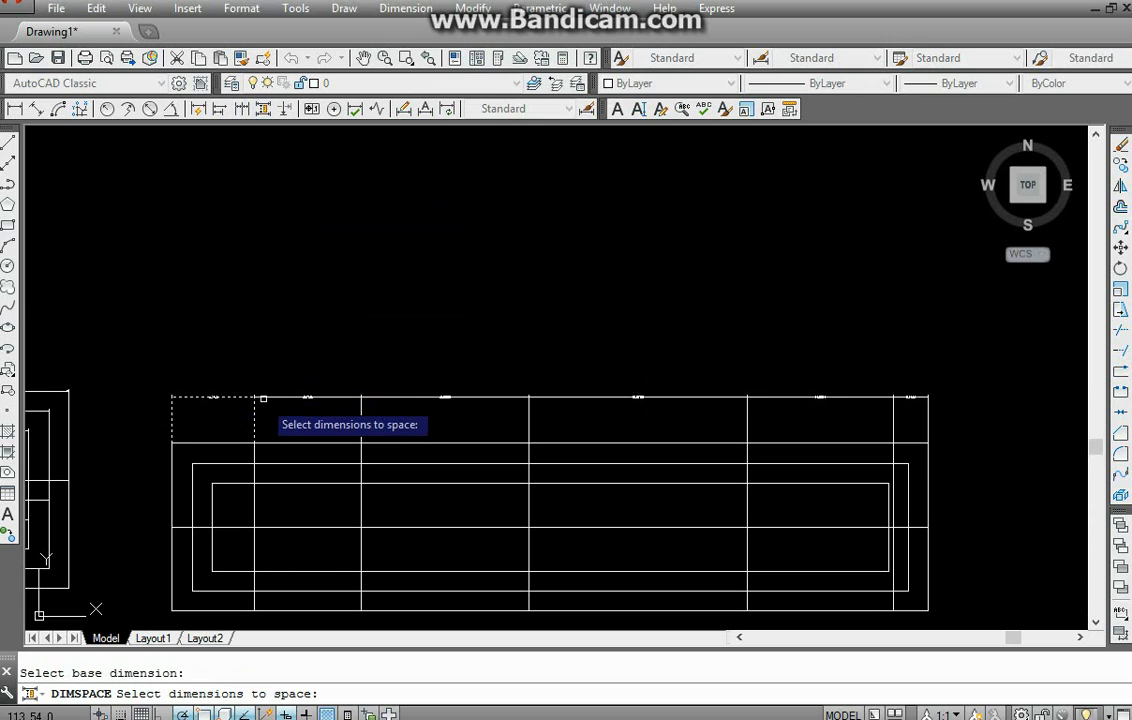
left_click(281, 397)
left_click(440, 398)
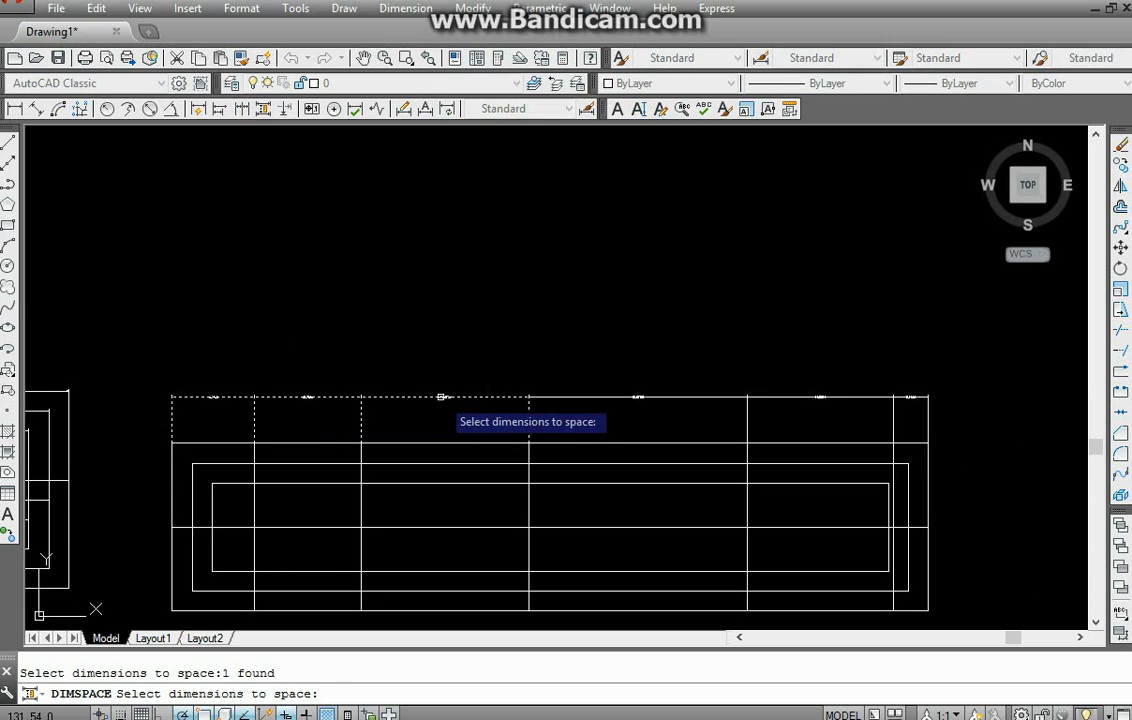
left_click(621, 397)
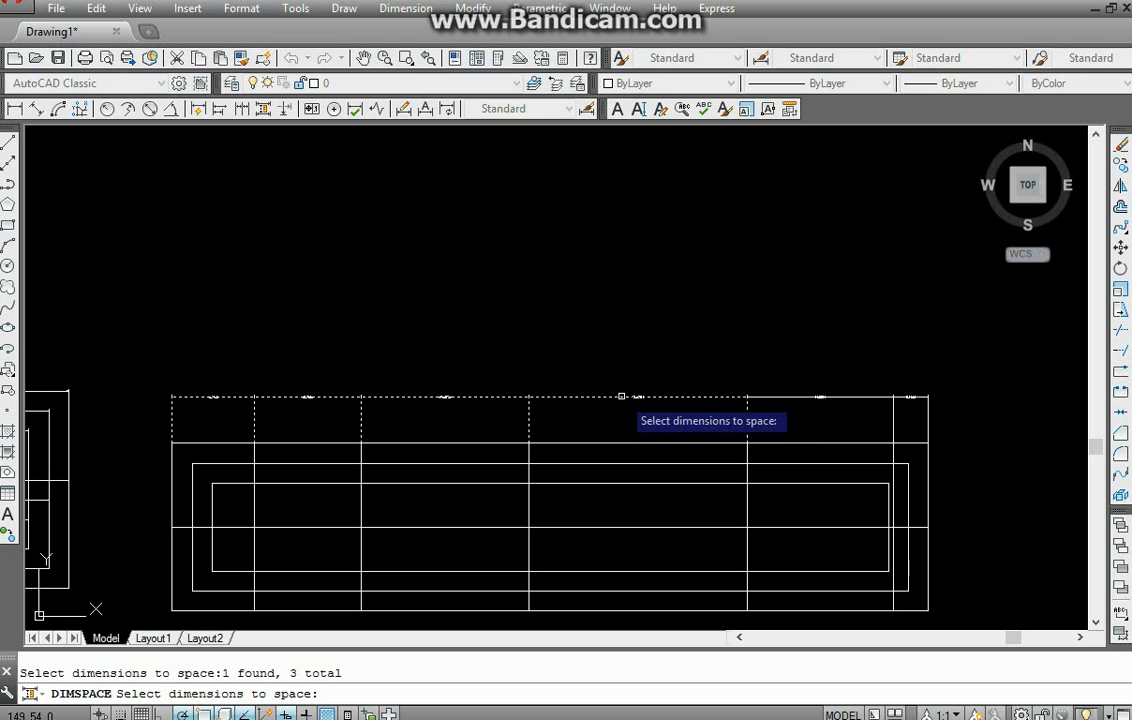
left_click(824, 397)
scroll(824, 400, "up", 5)
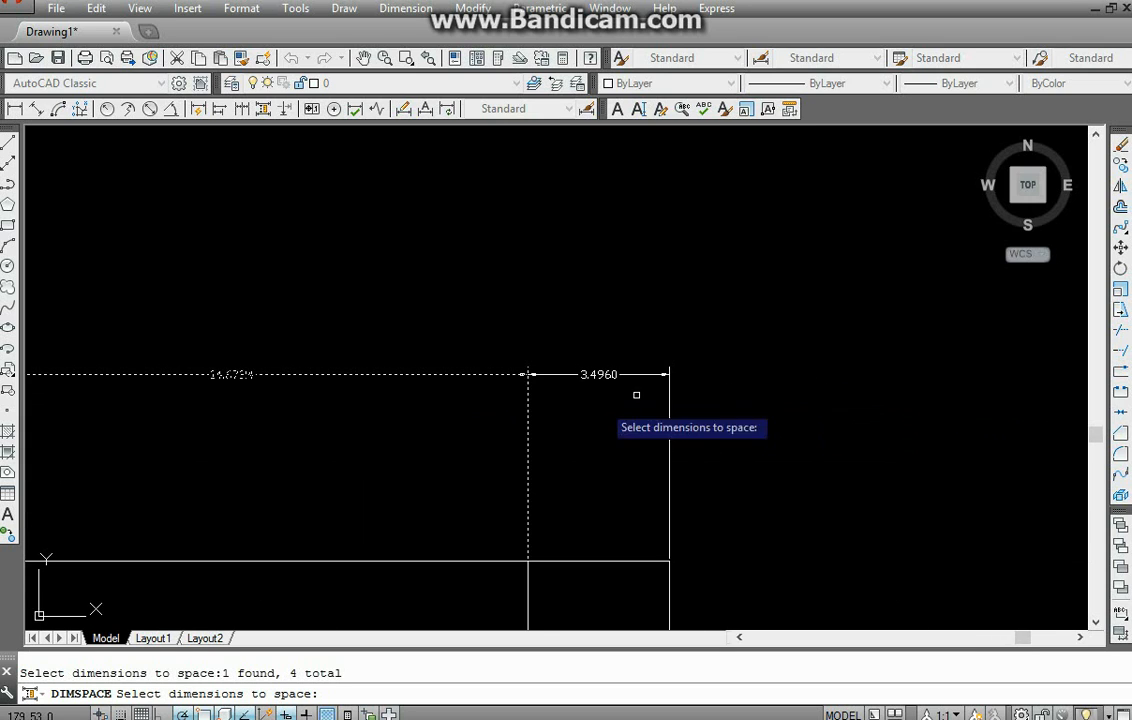
scroll(620, 388, "up", 5)
left_click(831, 342)
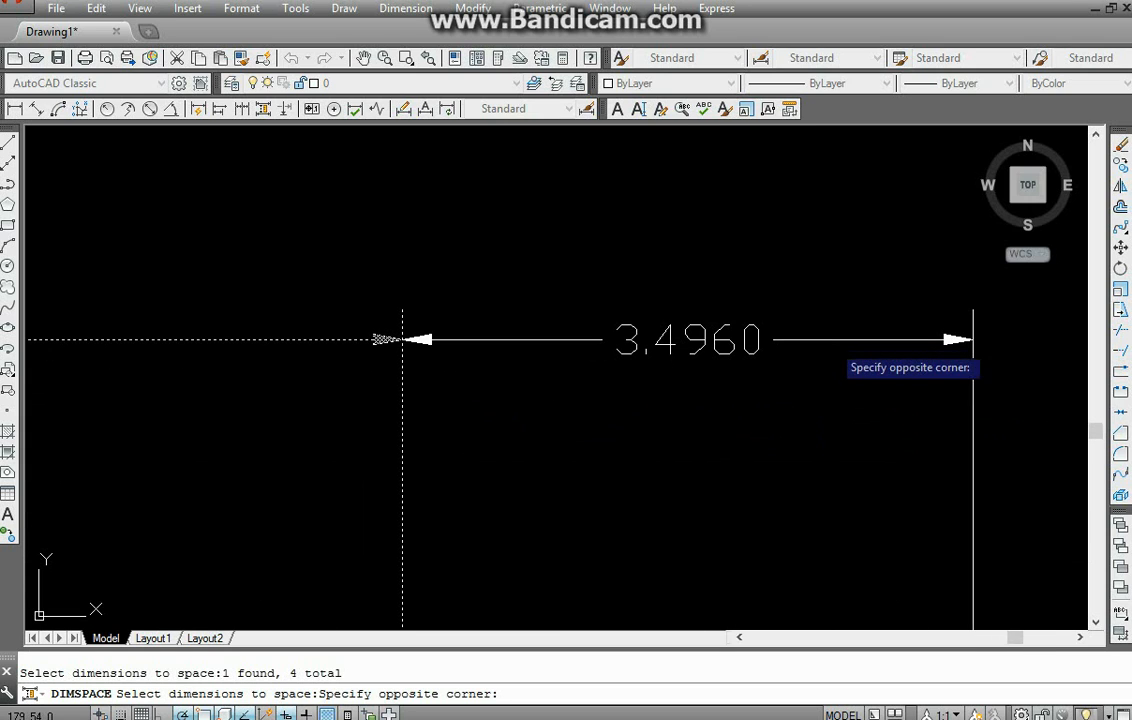
left_click(824, 326)
scroll(450, 351, "down", 5)
middle_click_drag(450, 351, 985, 351)
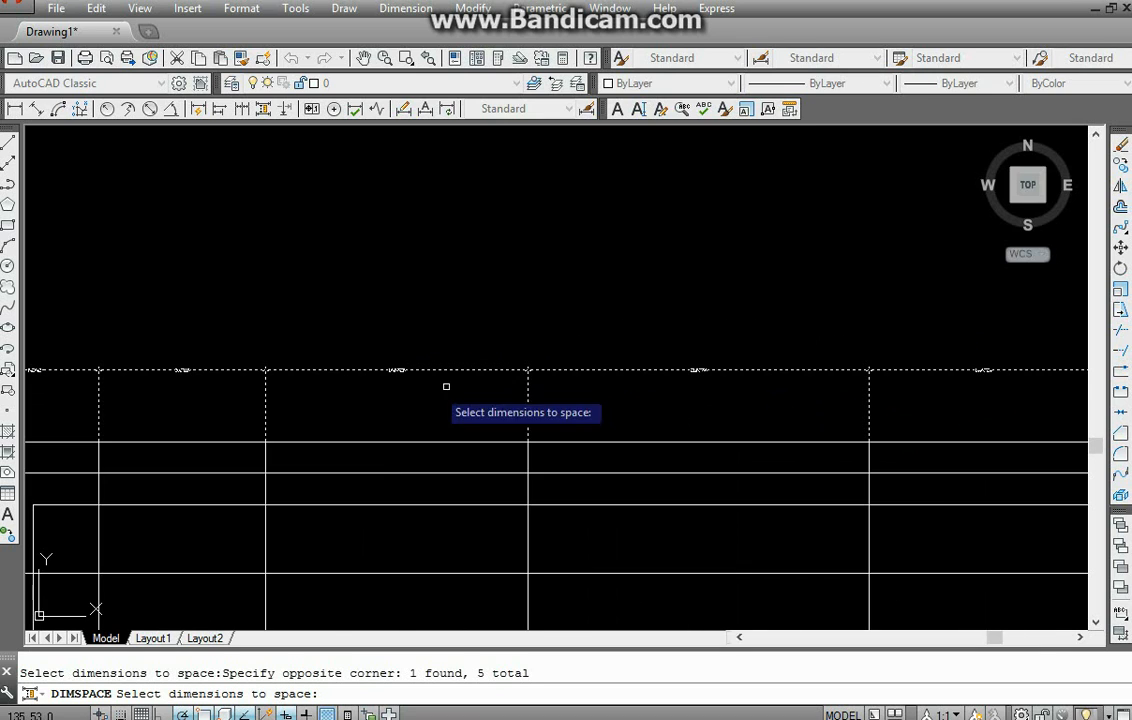
middle_click_drag(420, 383, 676, 383)
key("Return")
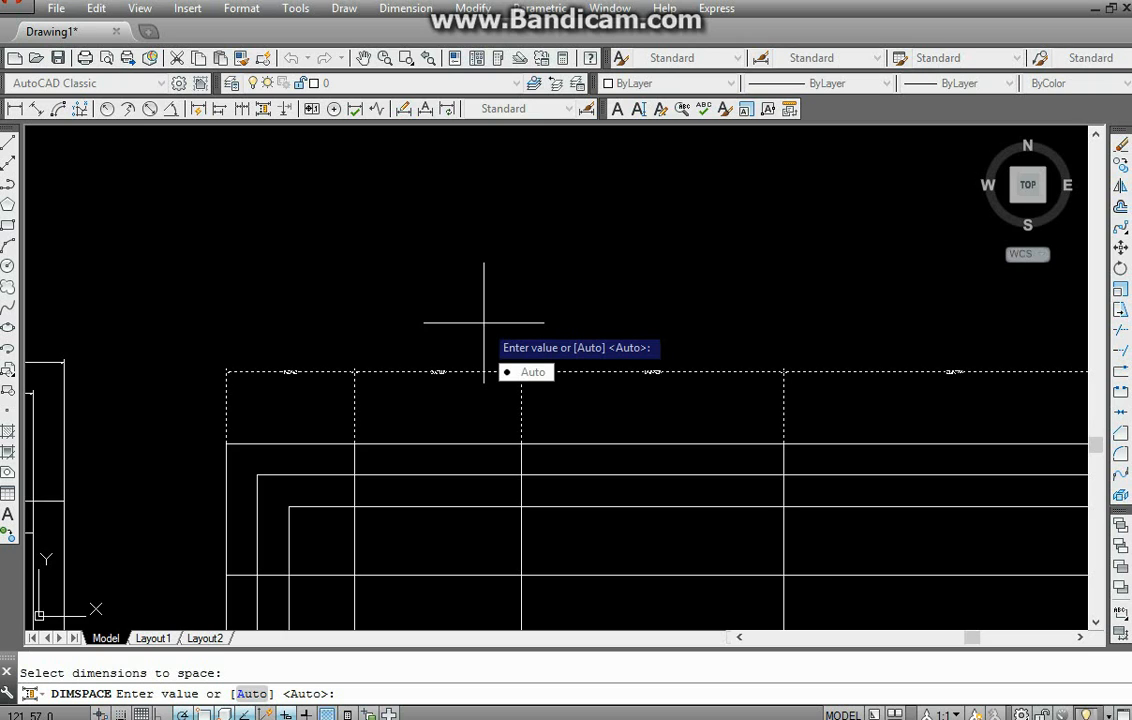
key("Return")
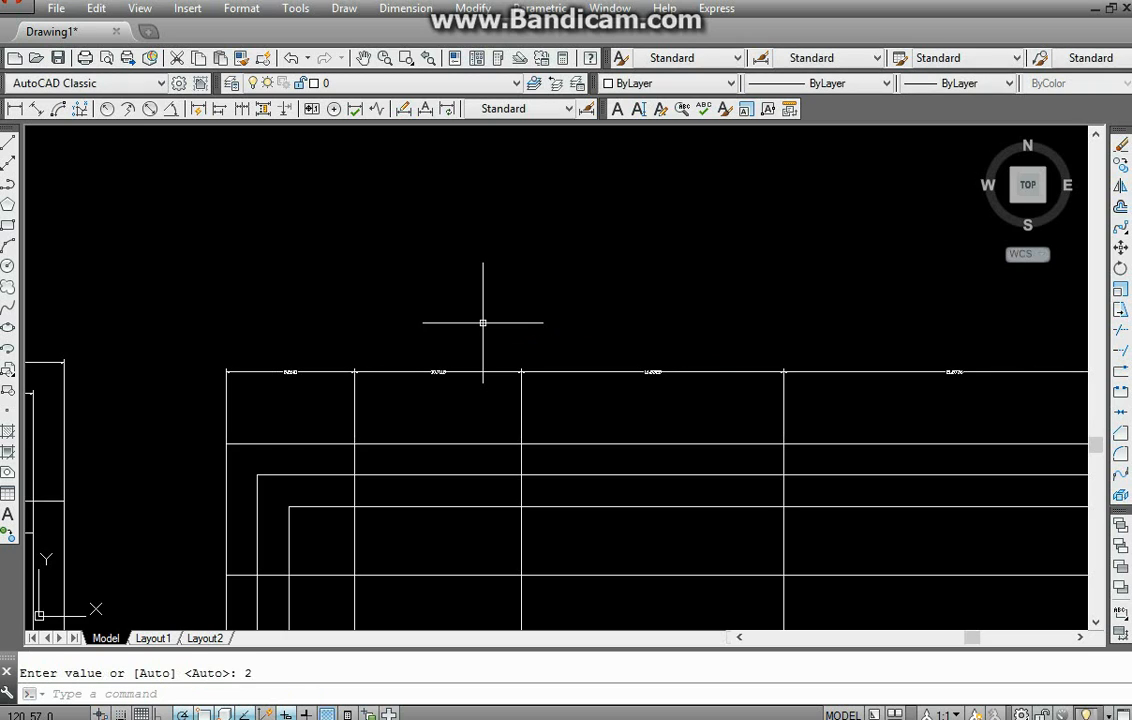
scroll(371, 404, "up", 4)
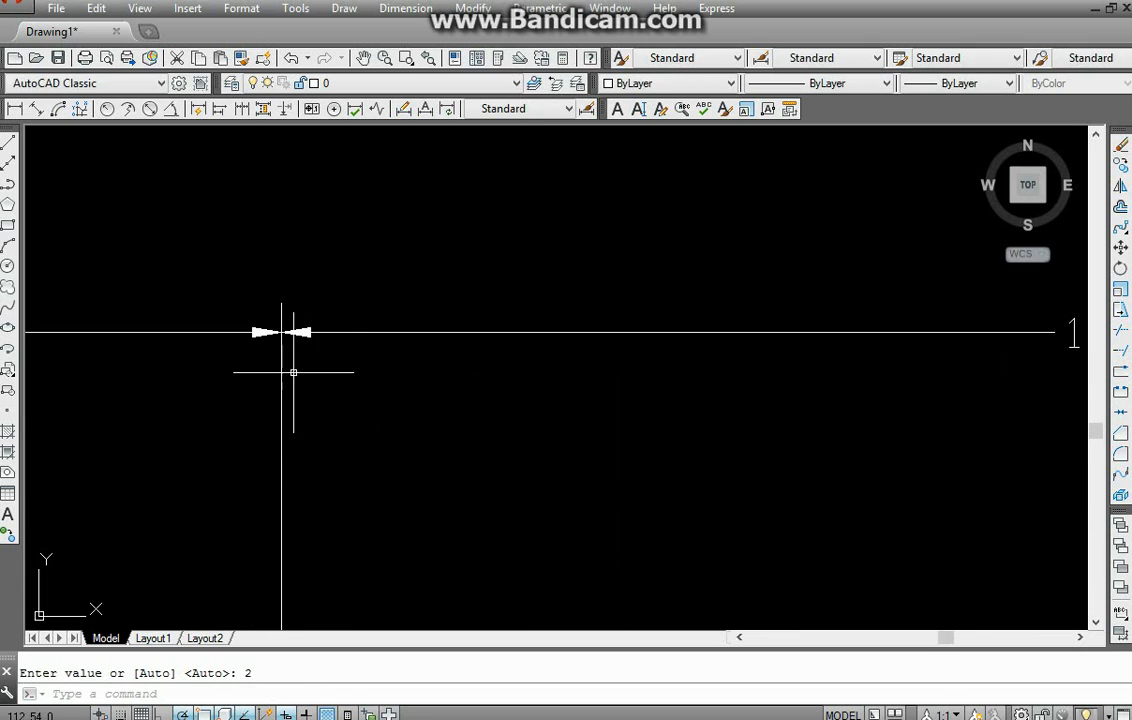
scroll(291, 371, "down", 1)
scroll(610, 440, "down", 8)
scroll(619, 455, "up", 8)
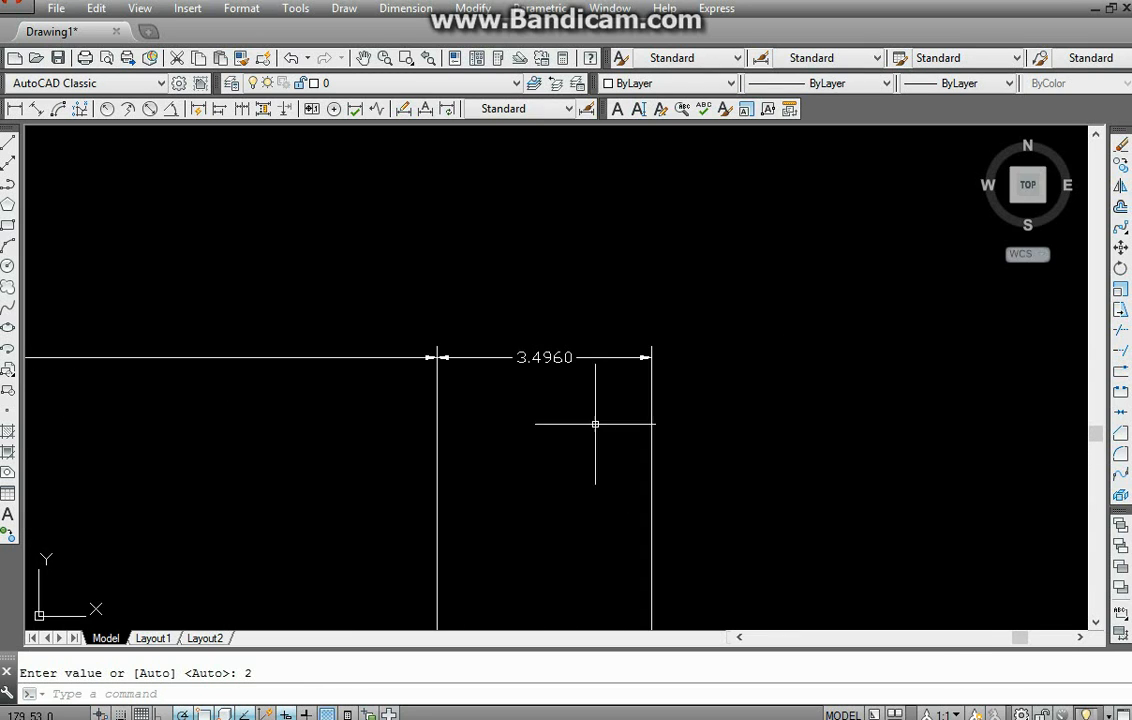
- Move the dimension line of the first continued dimension on the right-hand figure slightly higher by its text grip
middle_click_drag(459, 370, 512, 398)
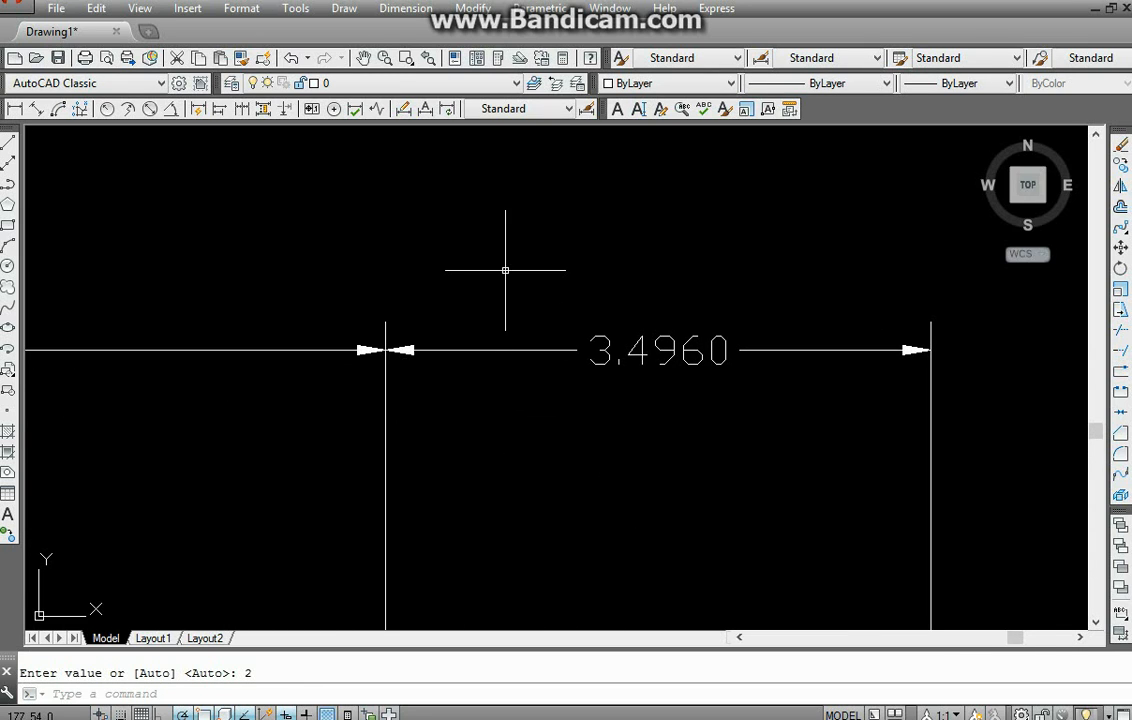
key("ctrl+z")
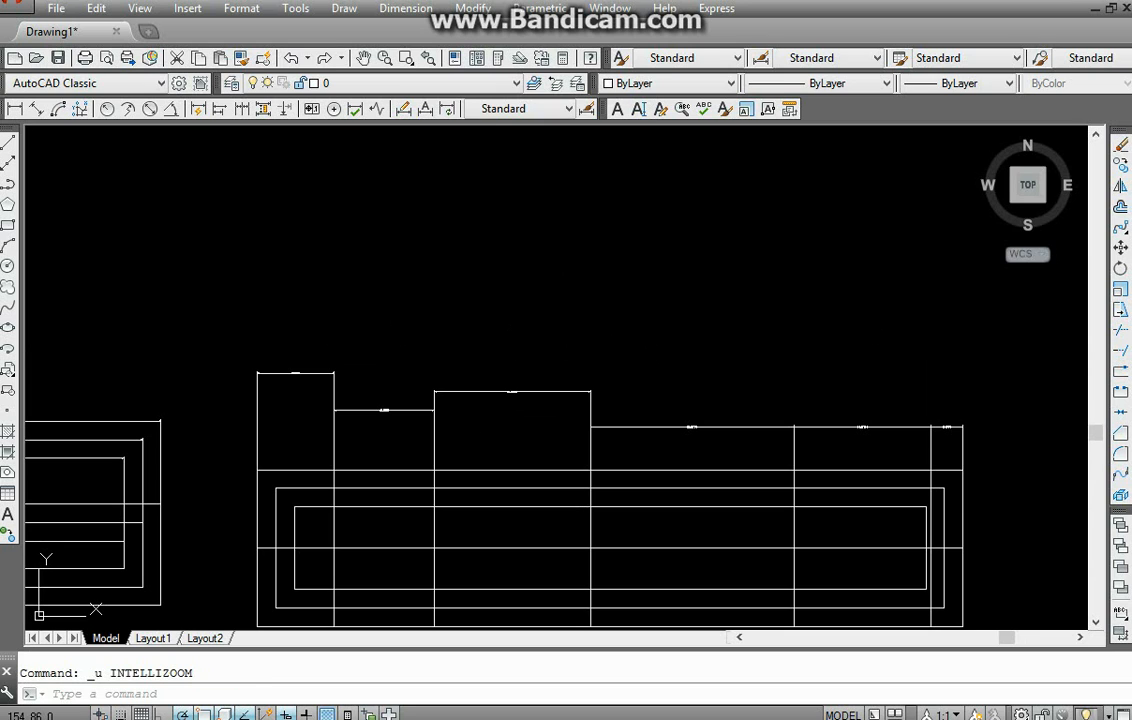
middle_click_drag(423, 267, 553, 262)
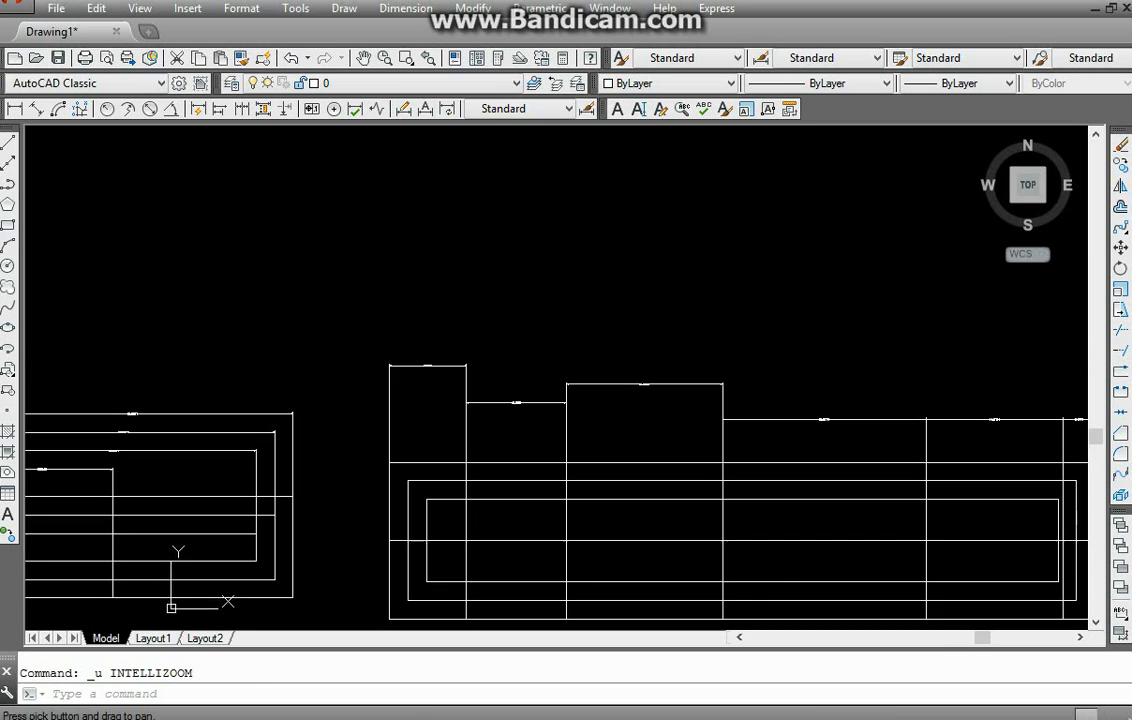
scroll(450, 397, "up", 4)
middle_click_drag(450, 397, 325, 400)
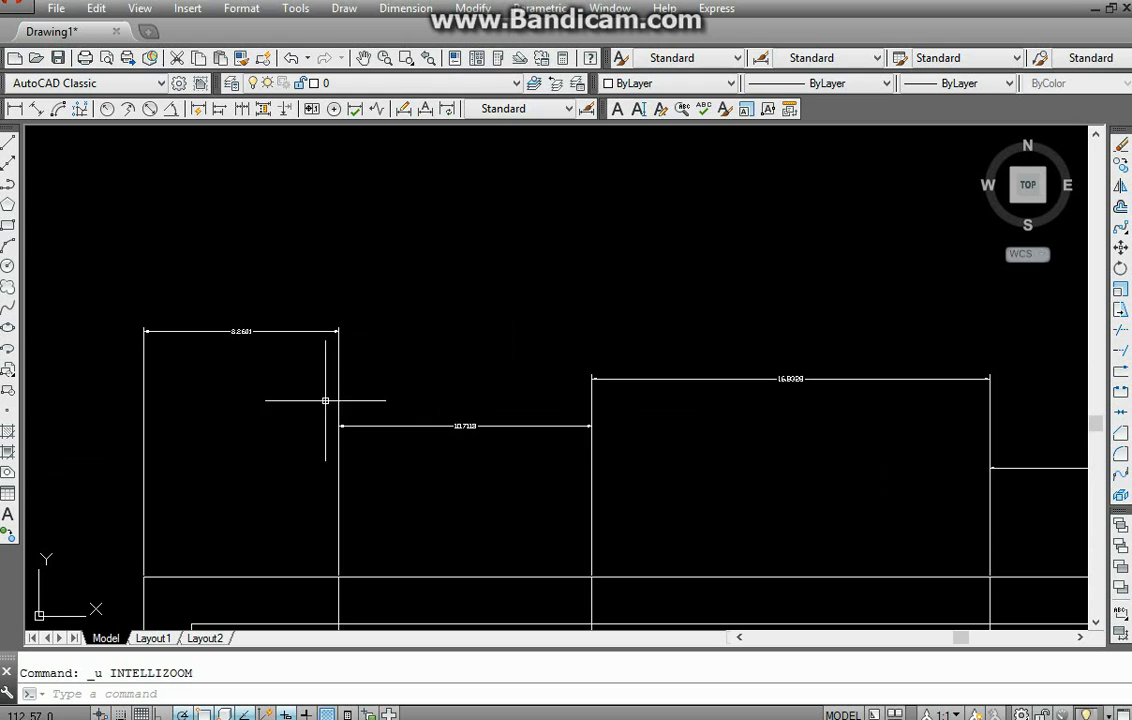
left_click(286, 330)
left_click(241, 331)
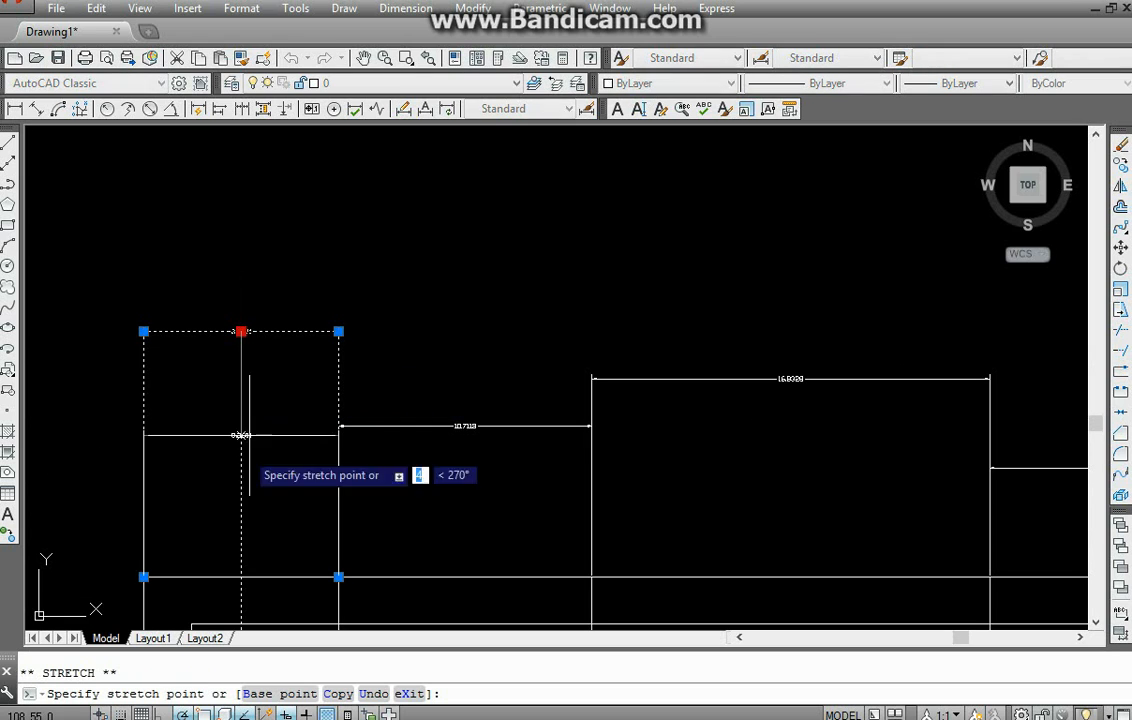
left_click(259, 319)
left_click(489, 495)
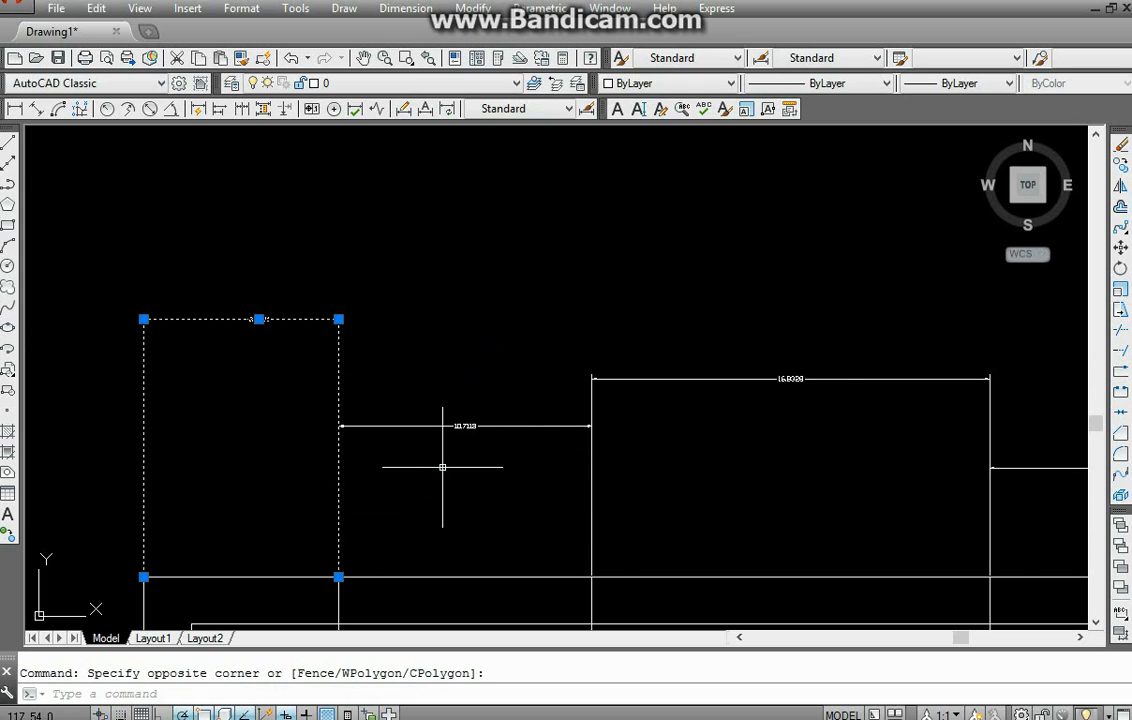
key("Escape")
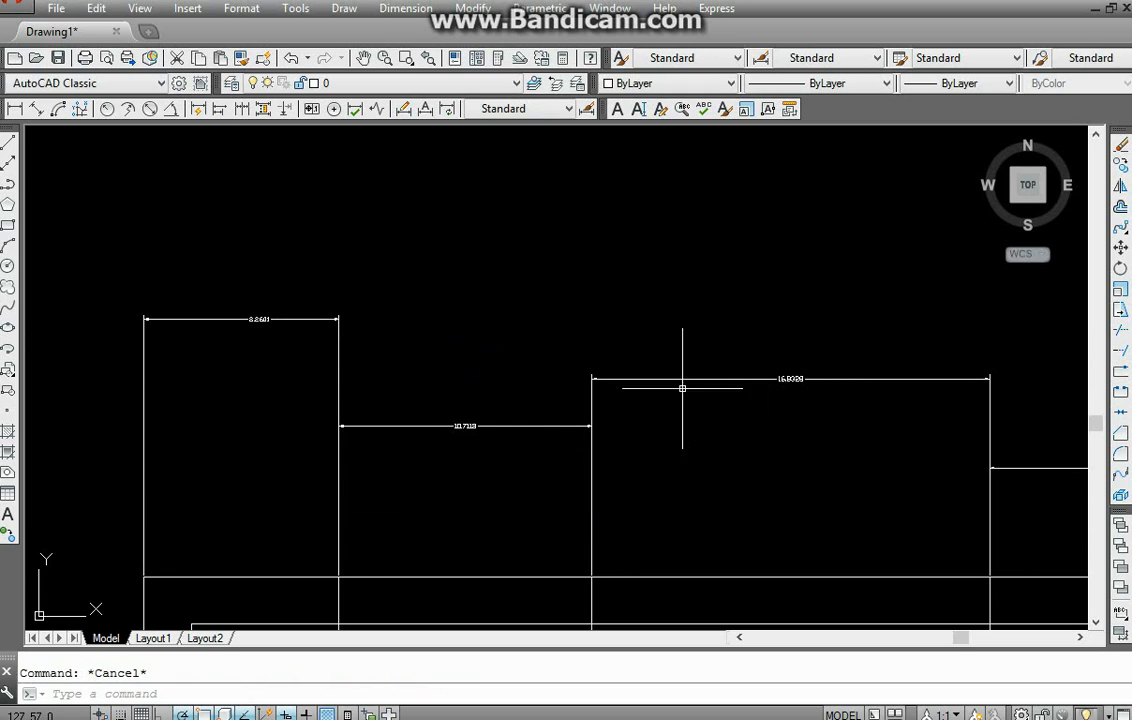
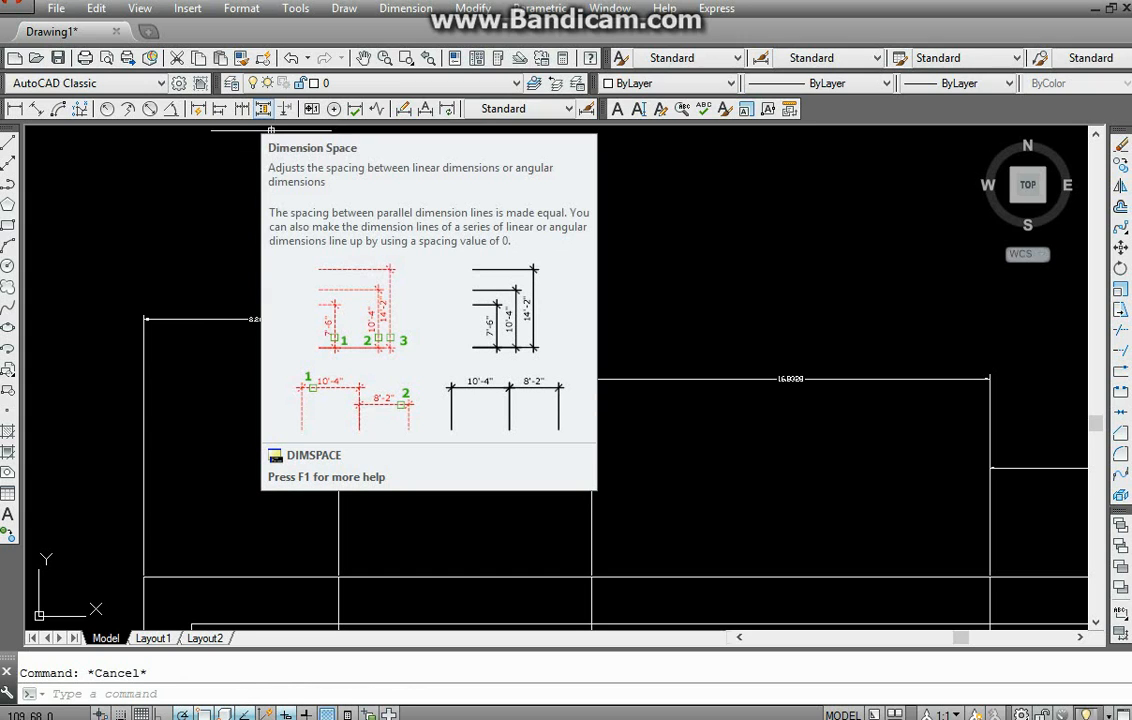
- Apply Dimension Space with a value of 1 to the second, third and fourth continued dimensions, using the chain's first dimension as base
left_click(263, 108)
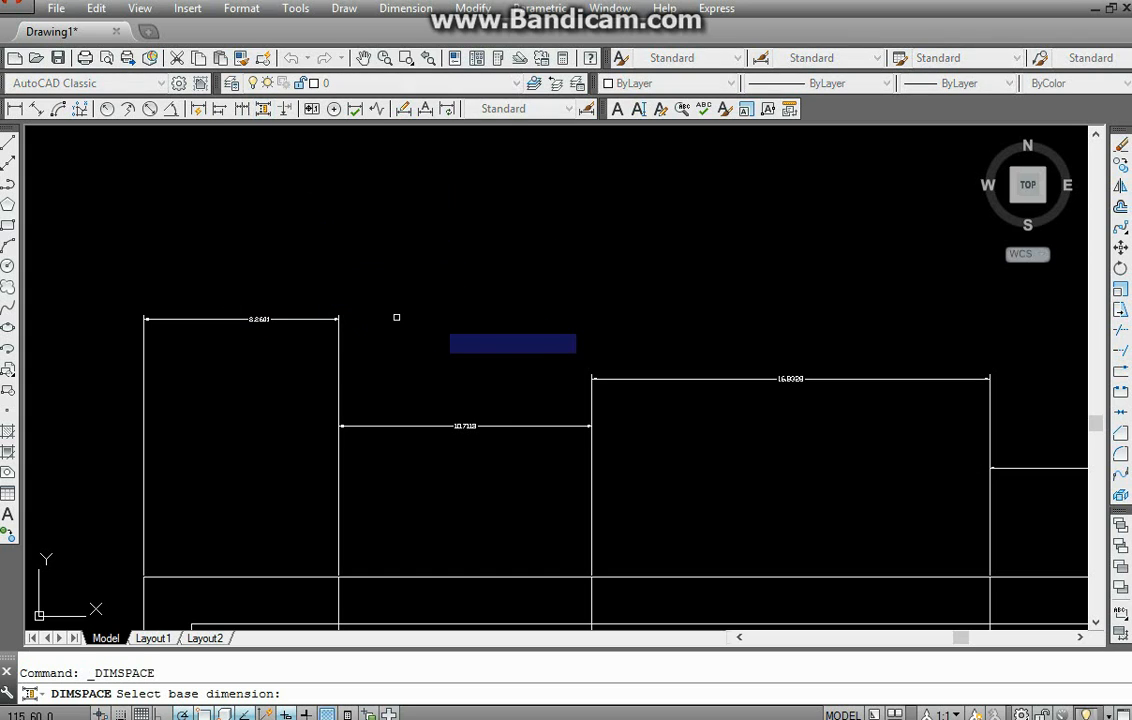
left_click(287, 319)
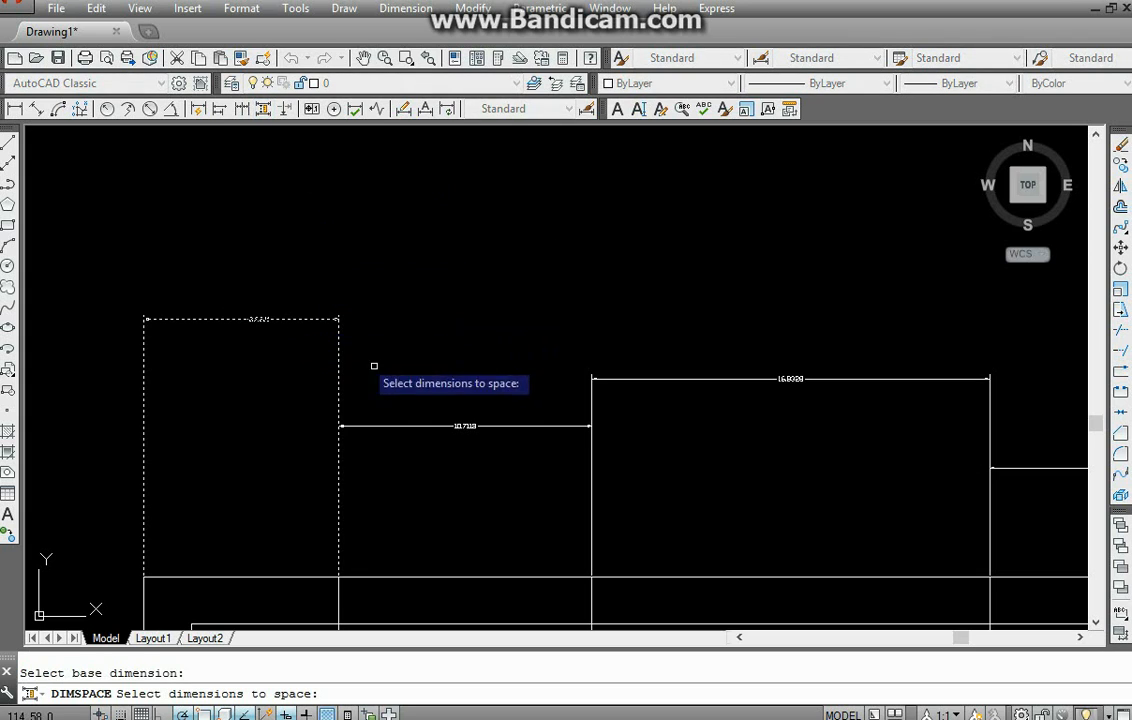
left_click(418, 430)
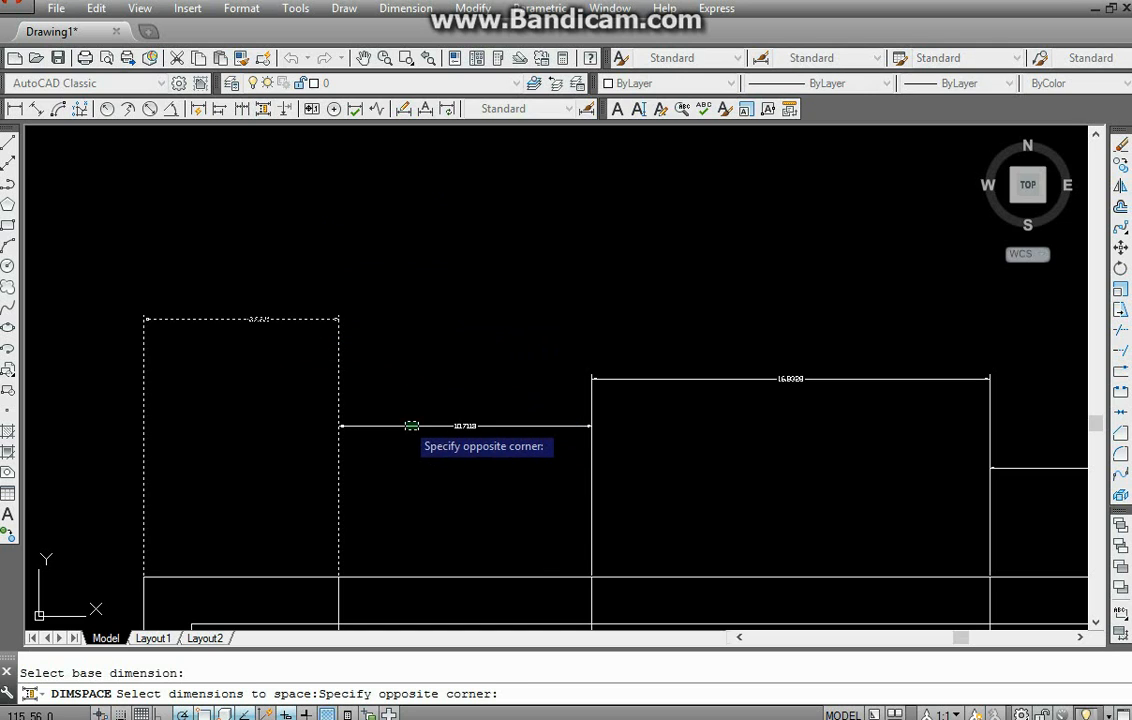
left_click(412, 423)
left_click(665, 379)
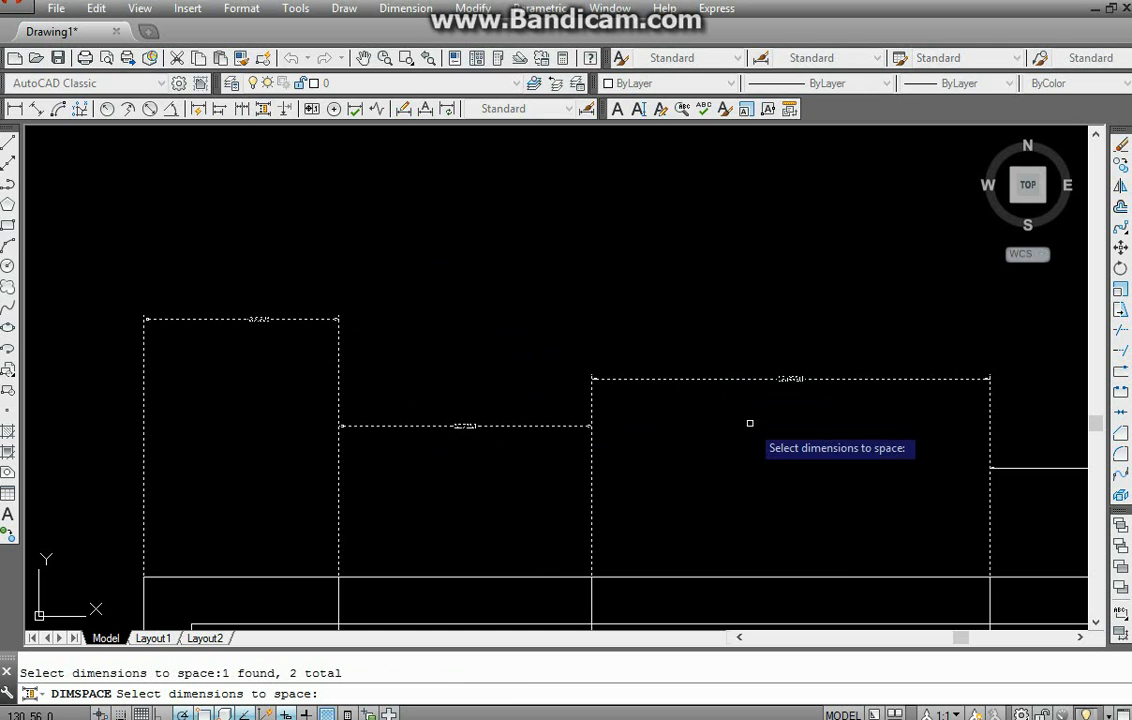
middle_click_drag(1051, 438, 745, 424)
left_click(743, 452)
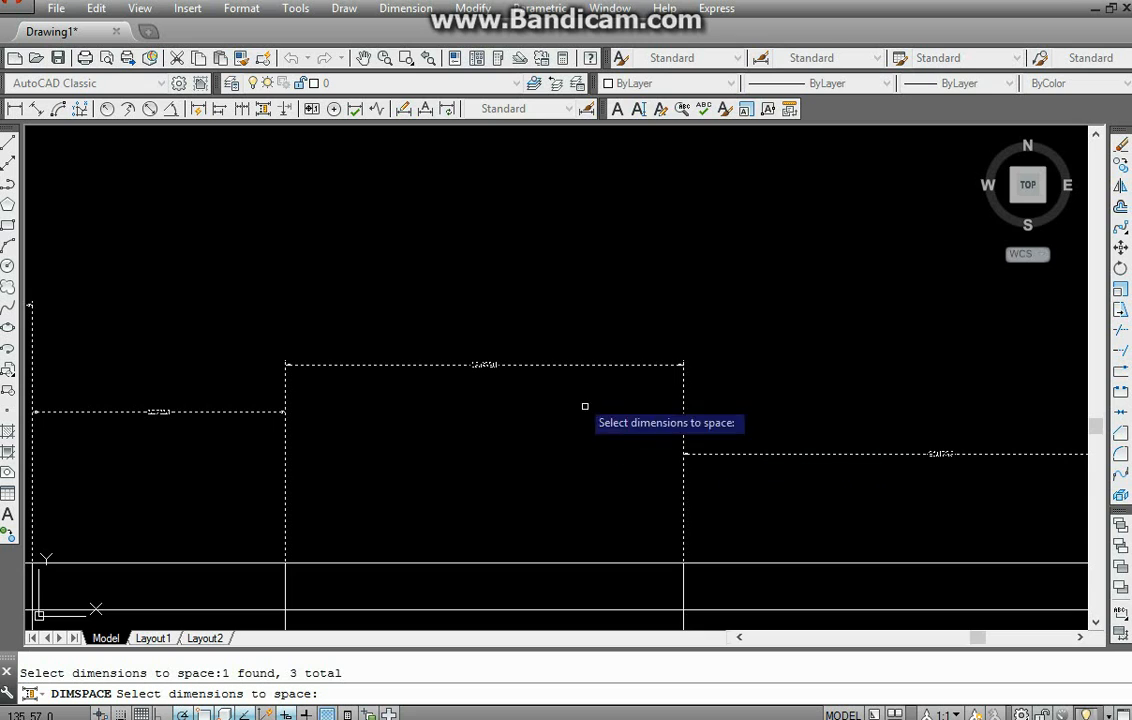
scroll(518, 351, "down", 2)
middle_click_drag(518, 351, 642, 379)
scroll(420, 287, "down", 2)
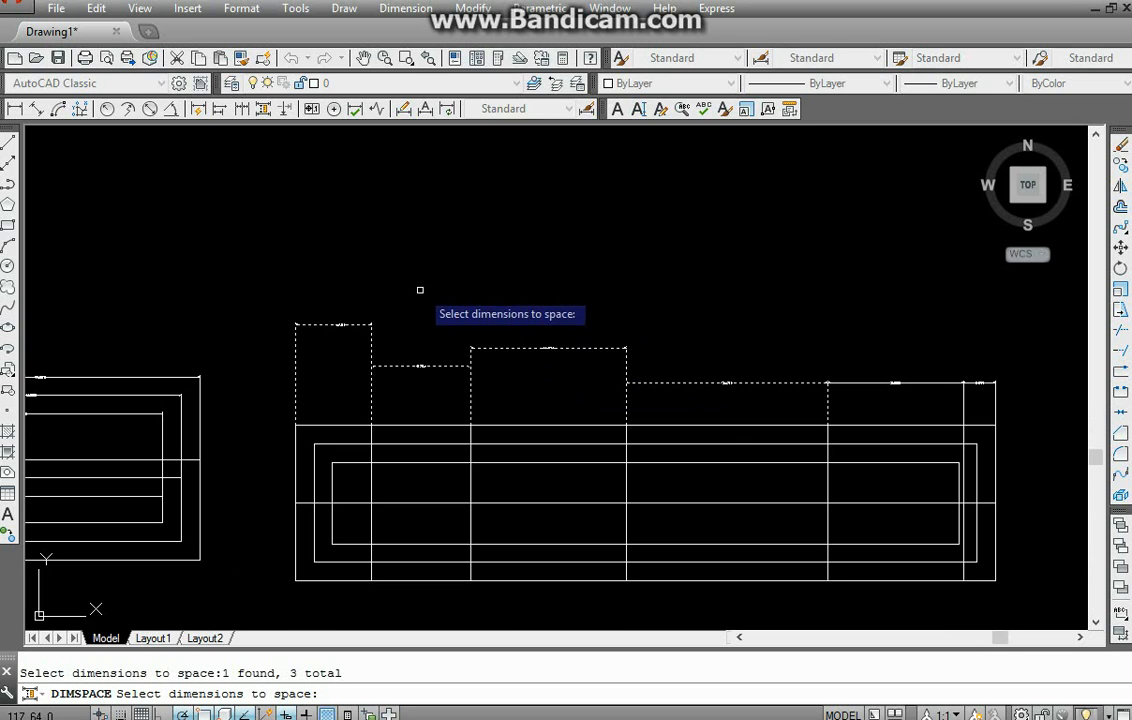
key("Return")
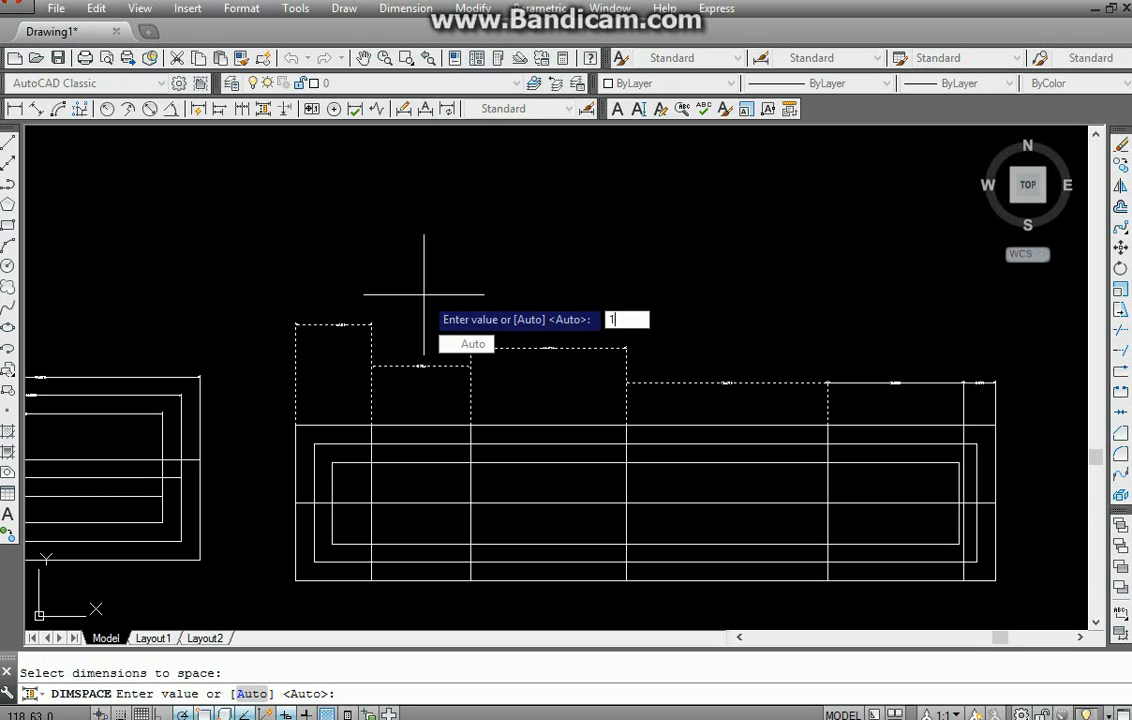
type("1")
key("Return")
- Examine the spacing between the dimension lines along the right-hand figure's continued chain
scroll(387, 349, "up", 2)
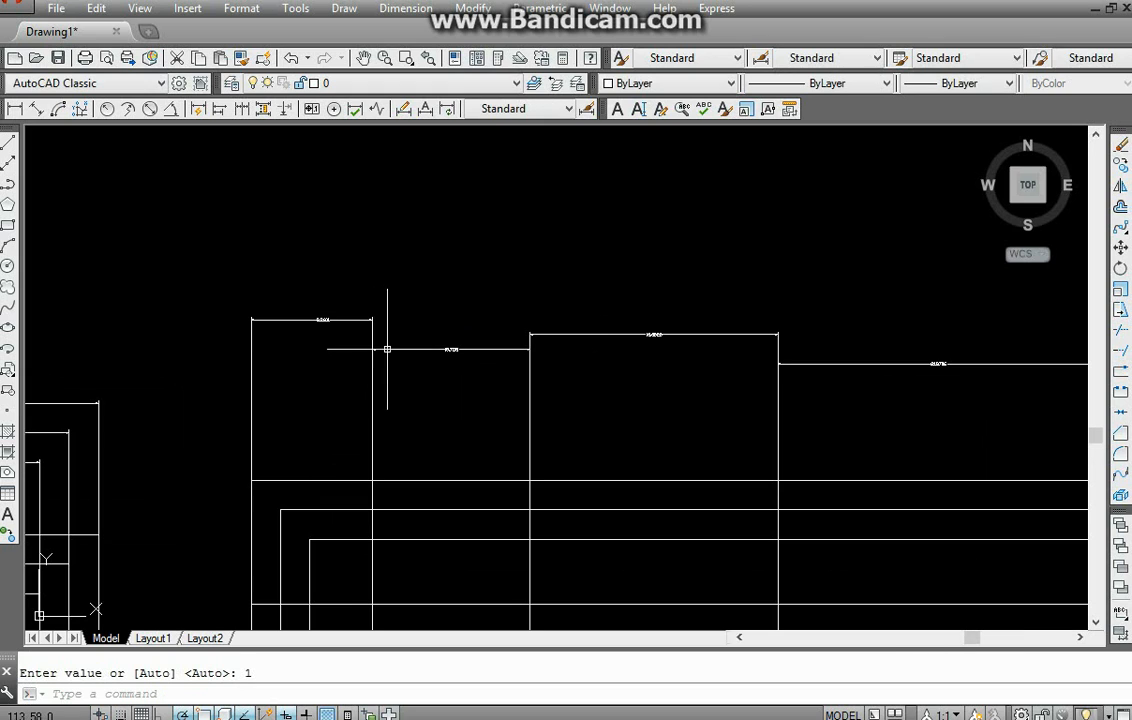
scroll(375, 343, "up", 1)
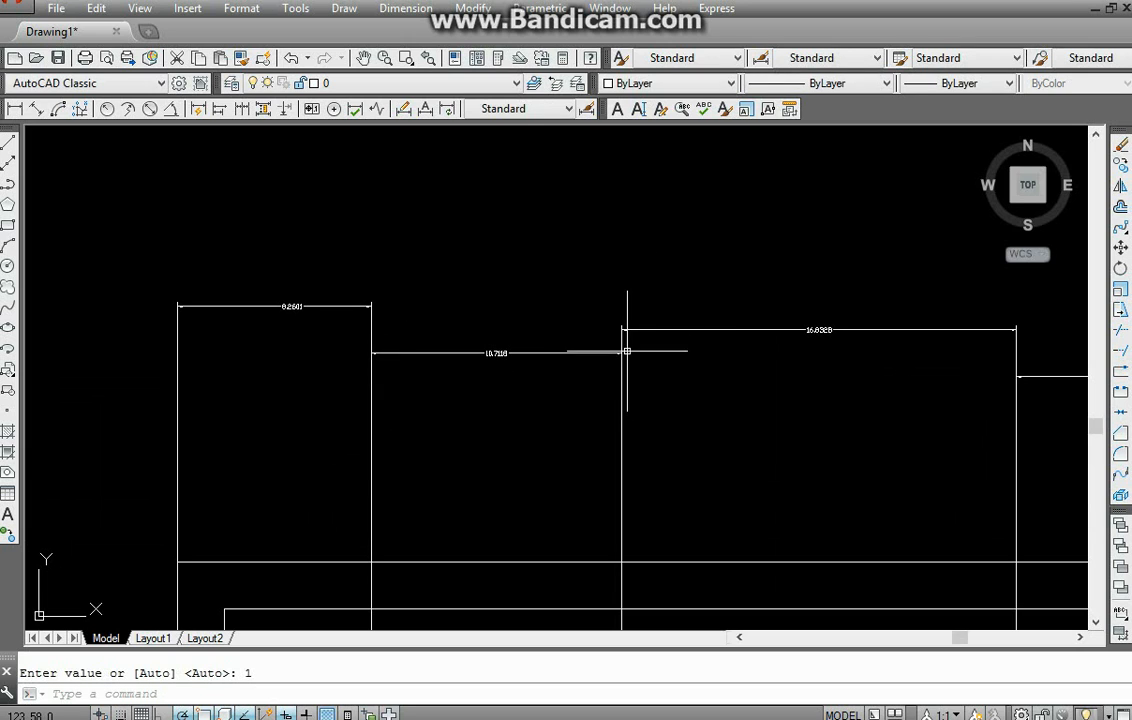
middle_click_drag(825, 393, 489, 406)
scroll(489, 406, "down", 1)
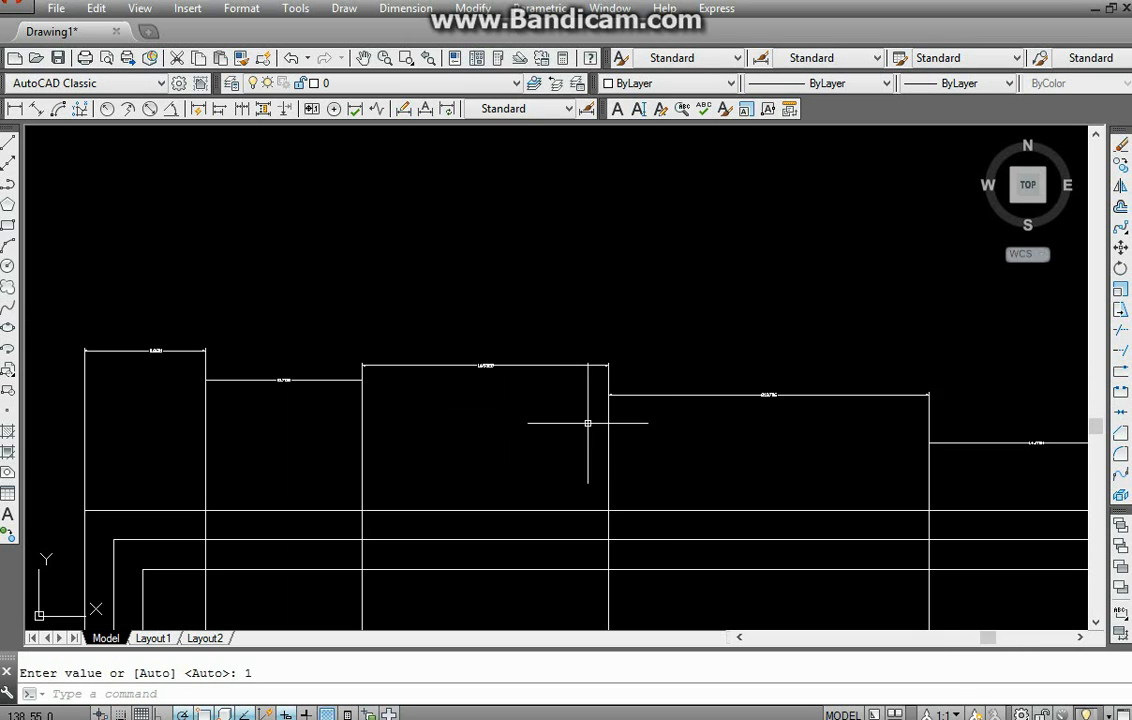
middle_click_drag(297, 369, 383, 391)
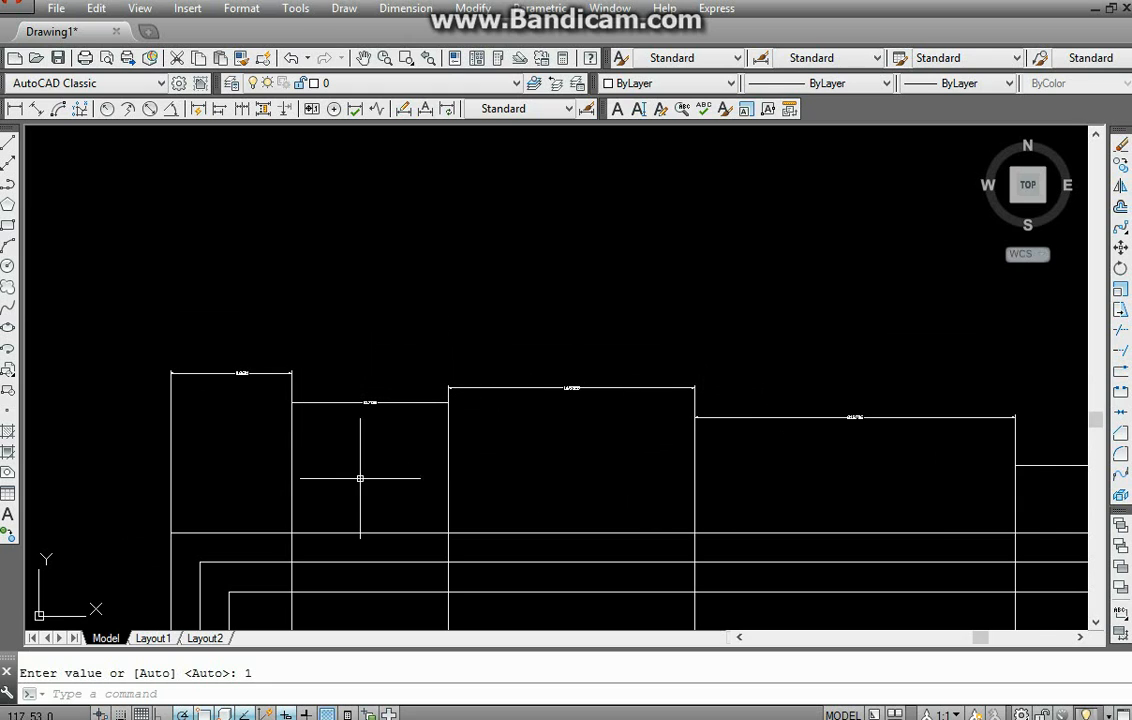
middle_click_drag(361, 475, 445, 479)
mouse_move(677, 498)
middle_mouse_down()
mouse_move(457, 484)
mouse_move(536, 496)
middle_mouse_up()
scroll(606, 488, "down", 2)
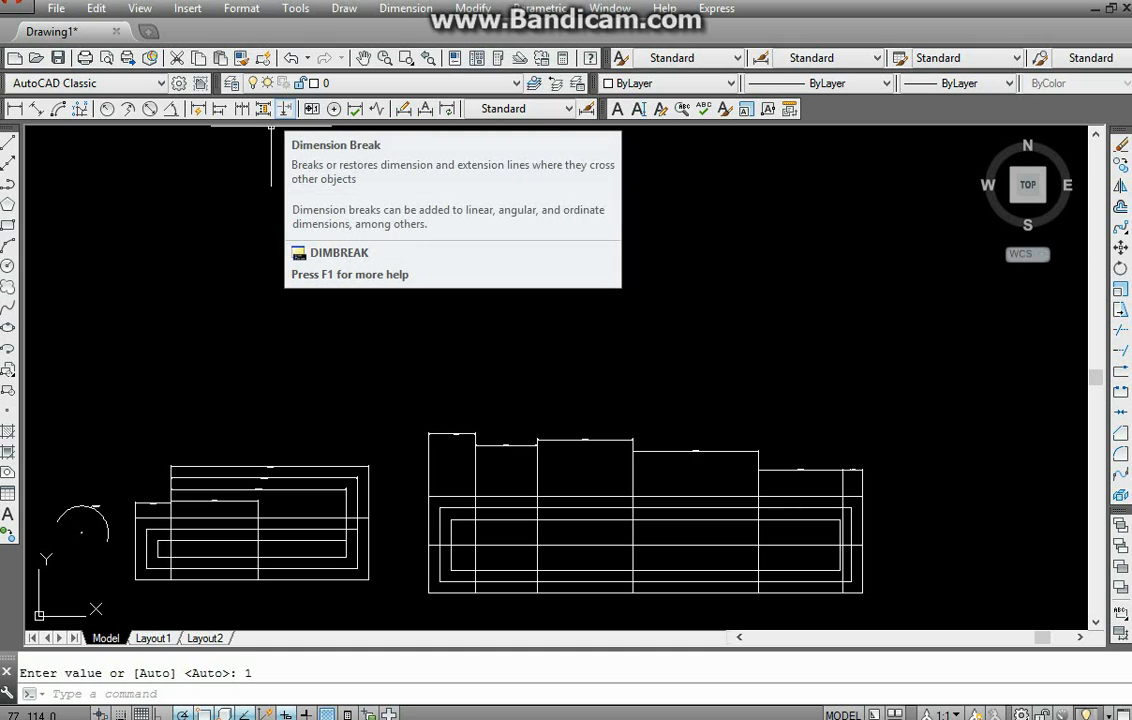
left_click(284, 109)
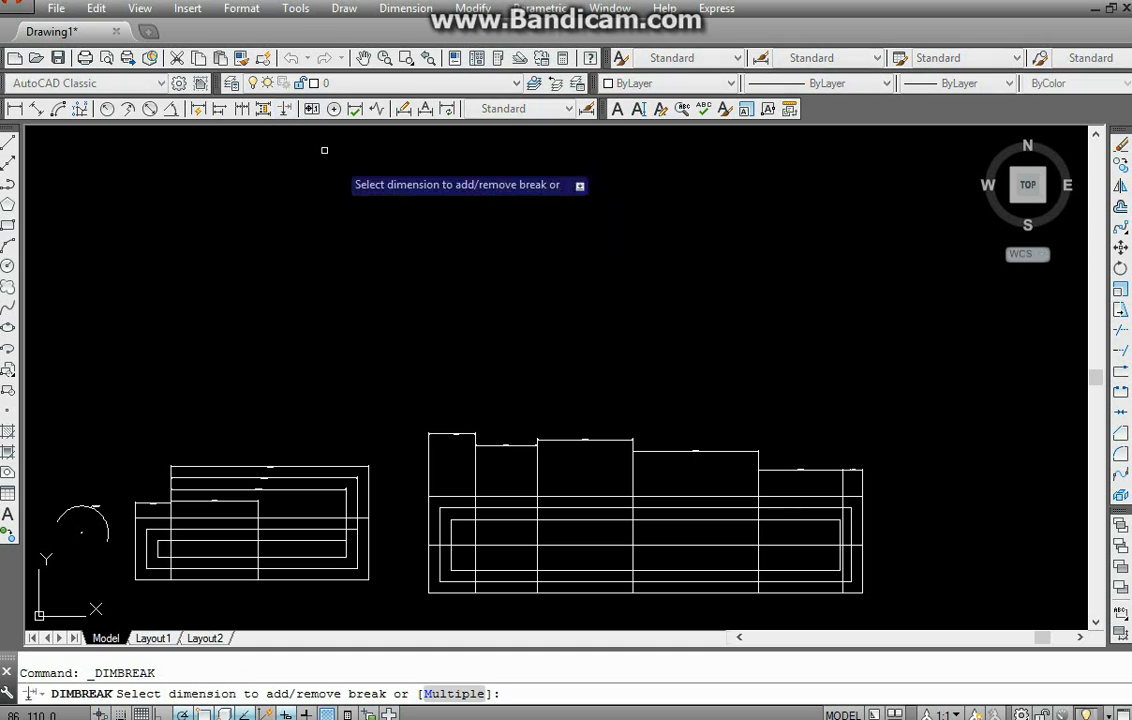
scroll(410, 340, "up", 3)
middle_click_drag(392, 340, 313, 298)
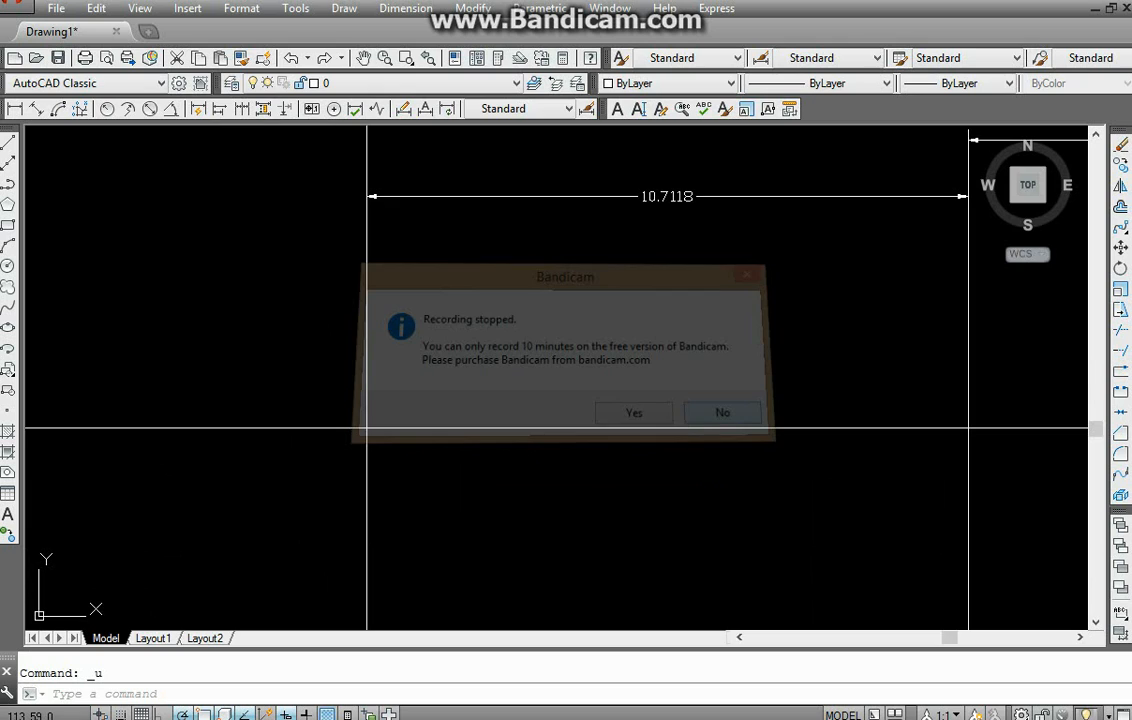
left_click(513, 280)
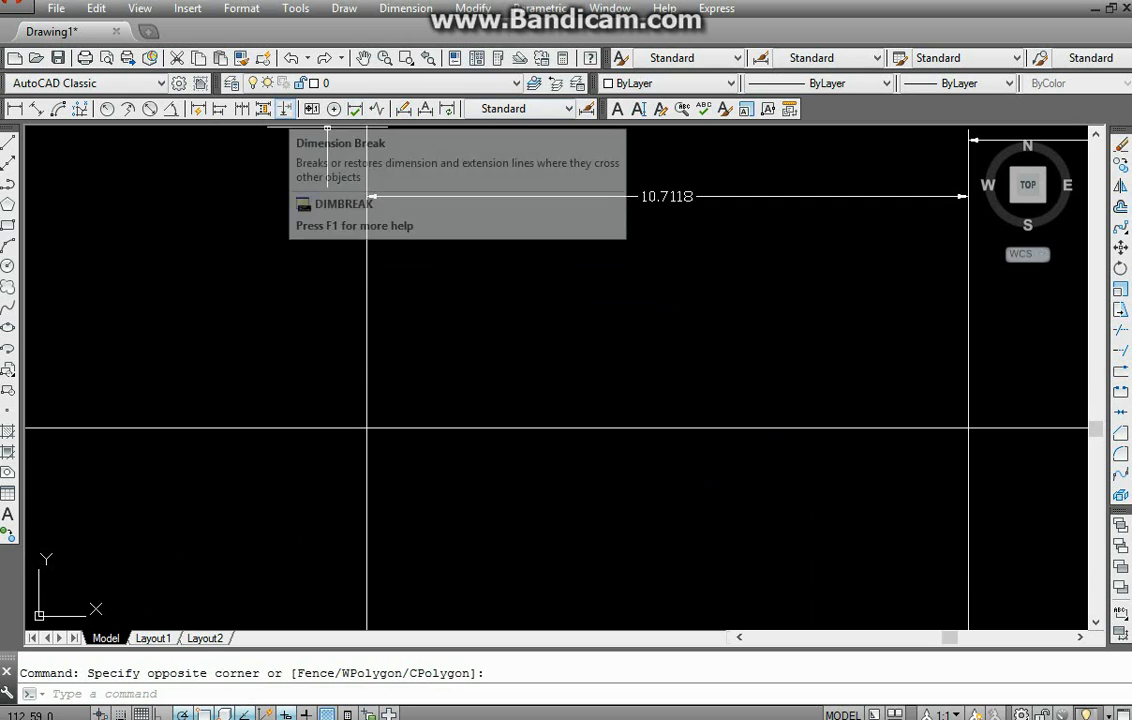
- Try Dimension Break on the third continued dimension (16.8328), selecting the horizontal line across its extension line as the breaking object
left_click(285, 108)
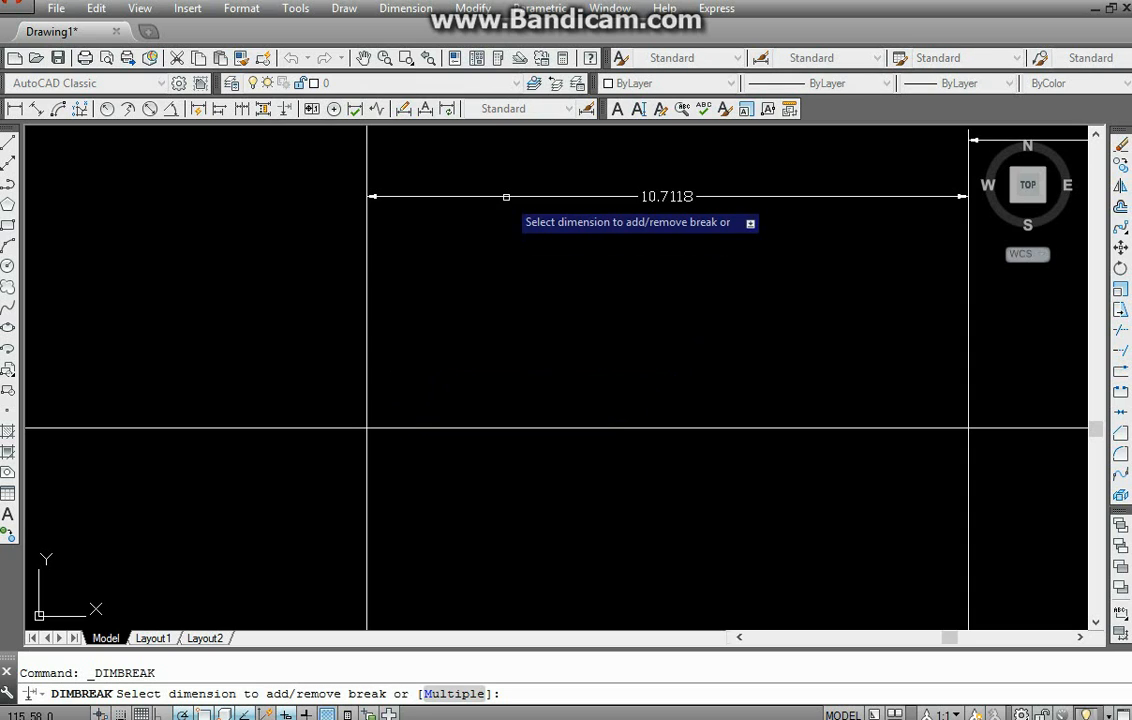
scroll(386, 270, "down", 4)
middle_click_drag(303, 275, 475, 340)
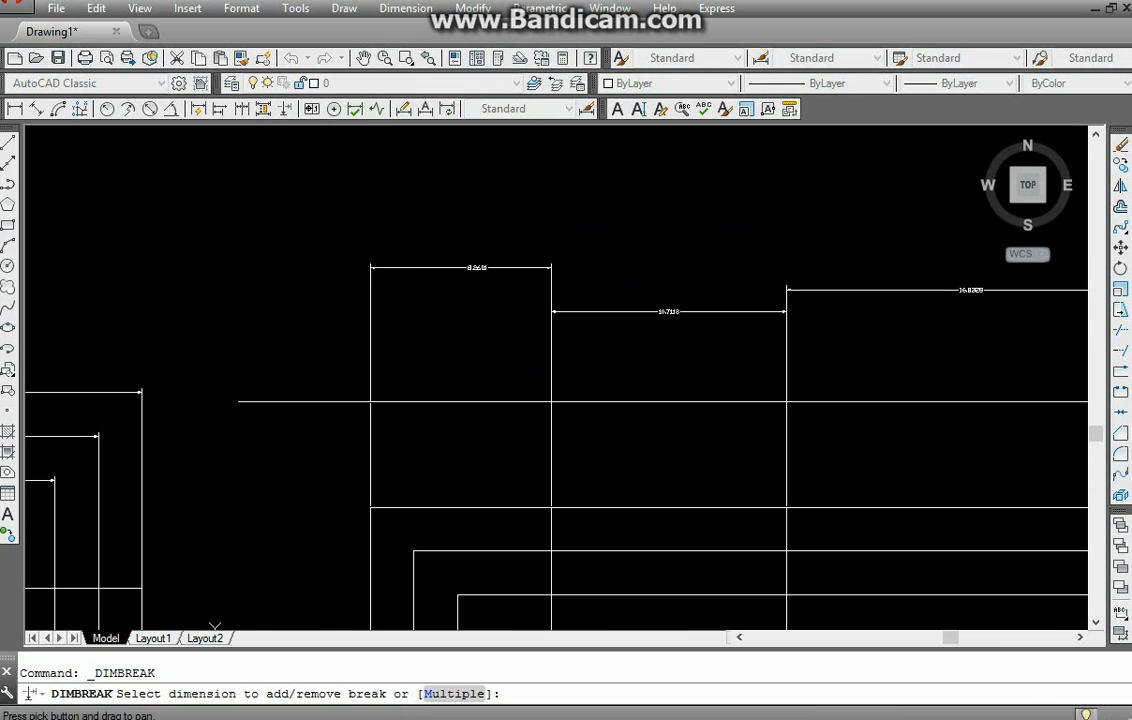
scroll(370, 318, "up", 2)
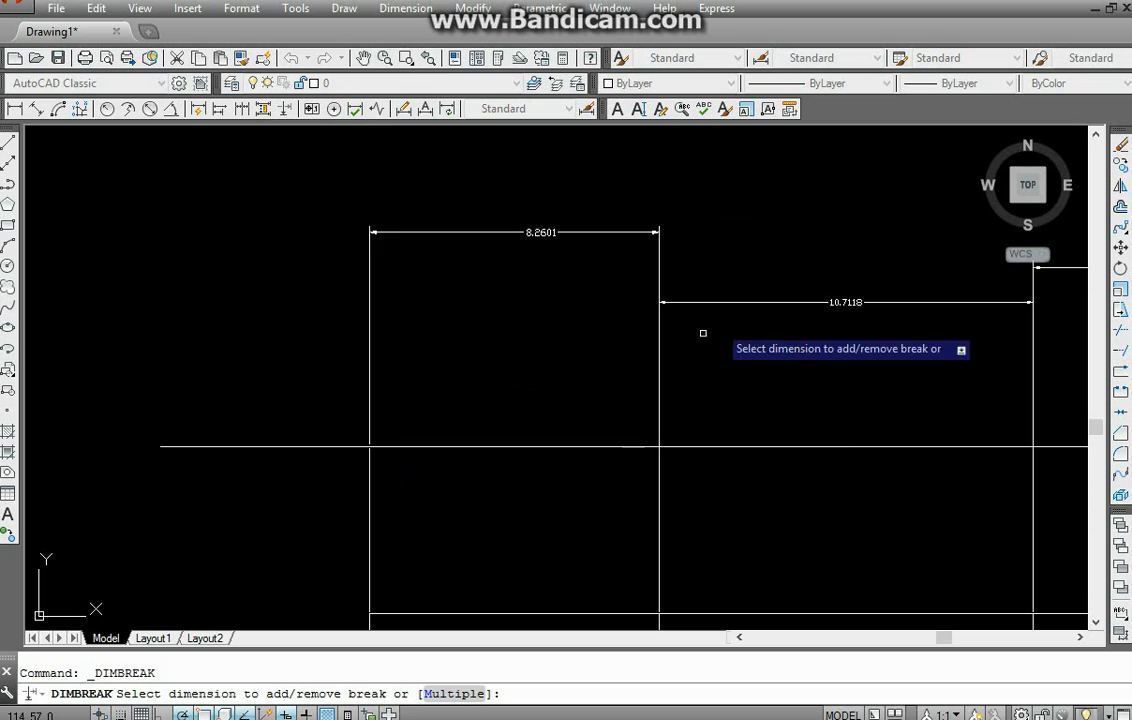
scroll(857, 356, "up", 3)
scroll(905, 371, "down", 6)
middle_click_drag(646, 433, 486, 443)
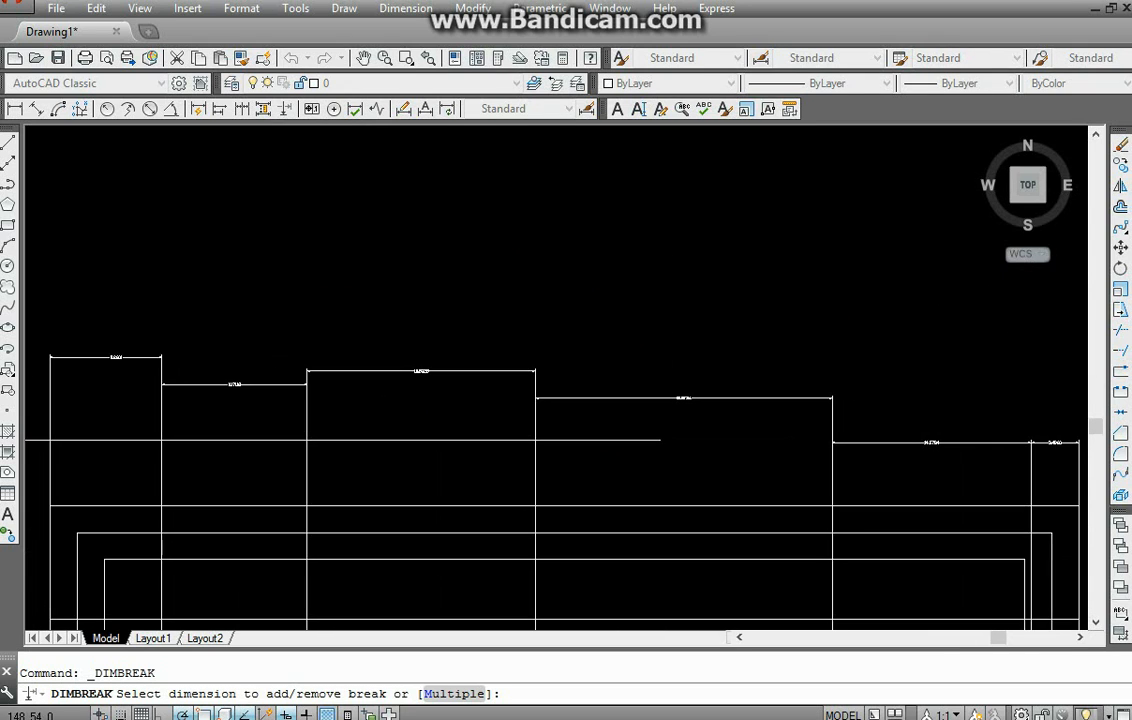
scroll(540, 340, "up", 5)
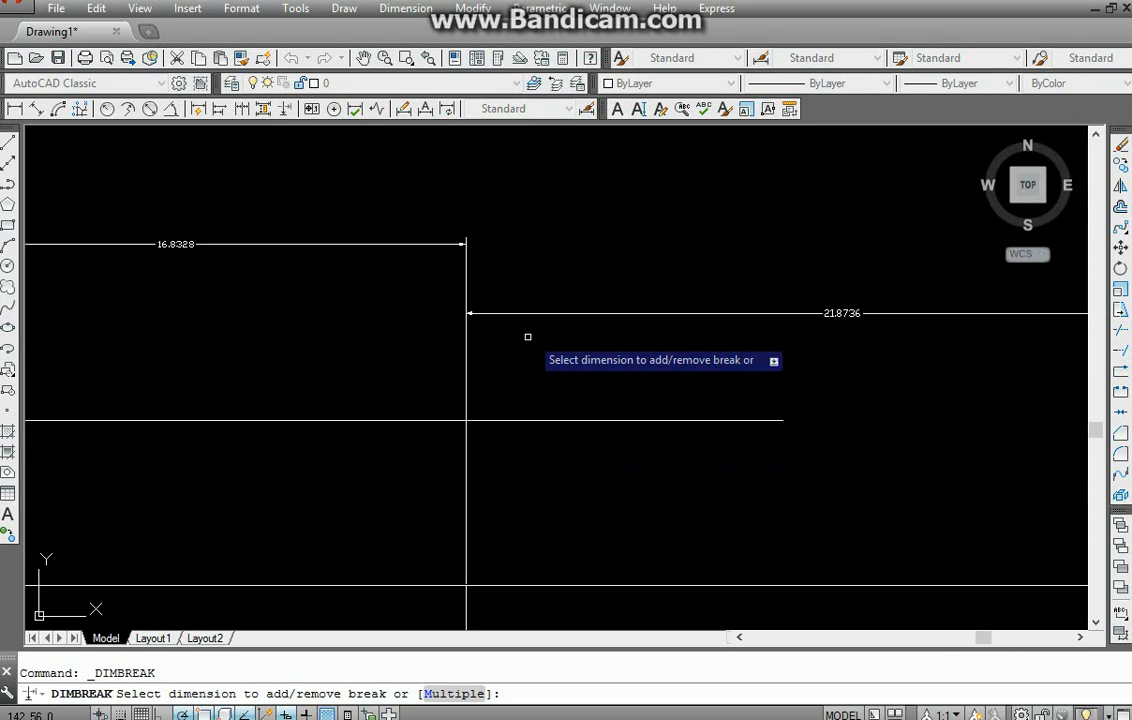
left_click(419, 244)
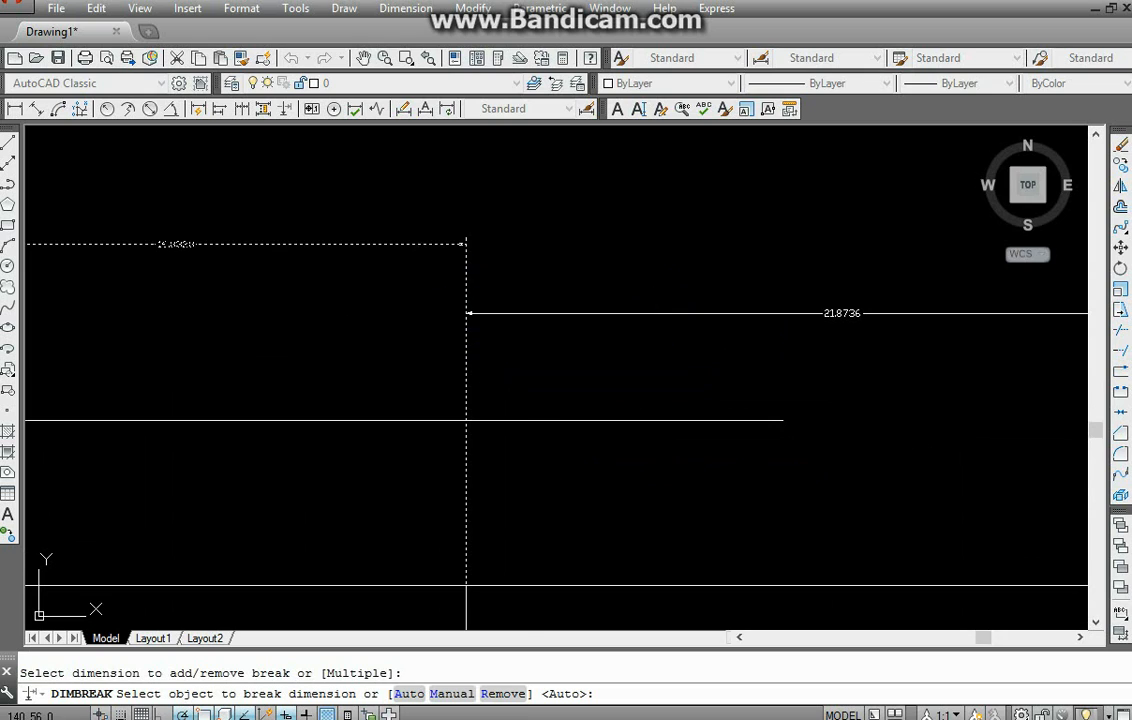
middle_click_drag(481, 354, 575, 320)
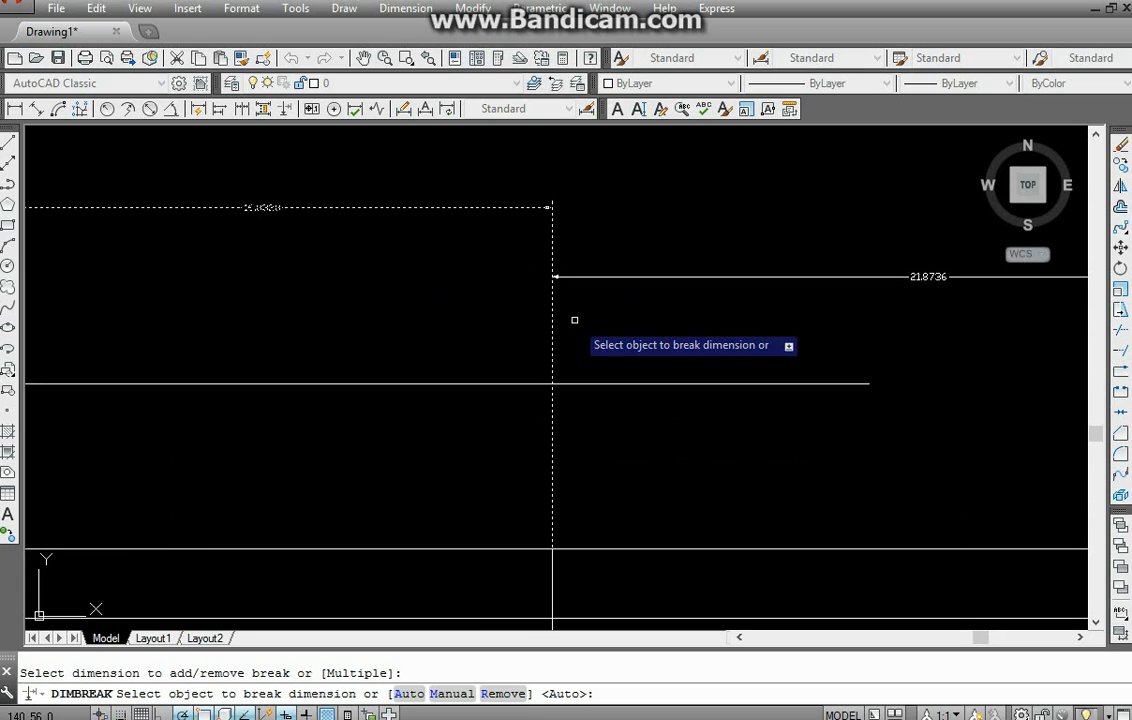
left_click(581, 384)
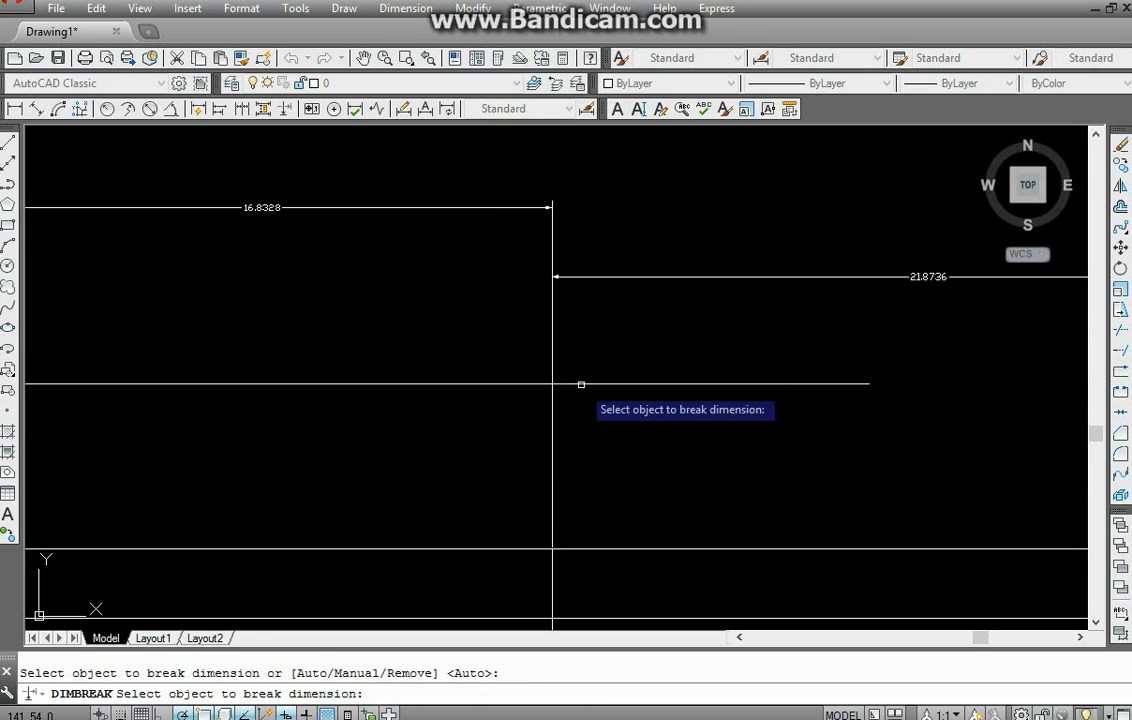
scroll(632, 394, "down", 6)
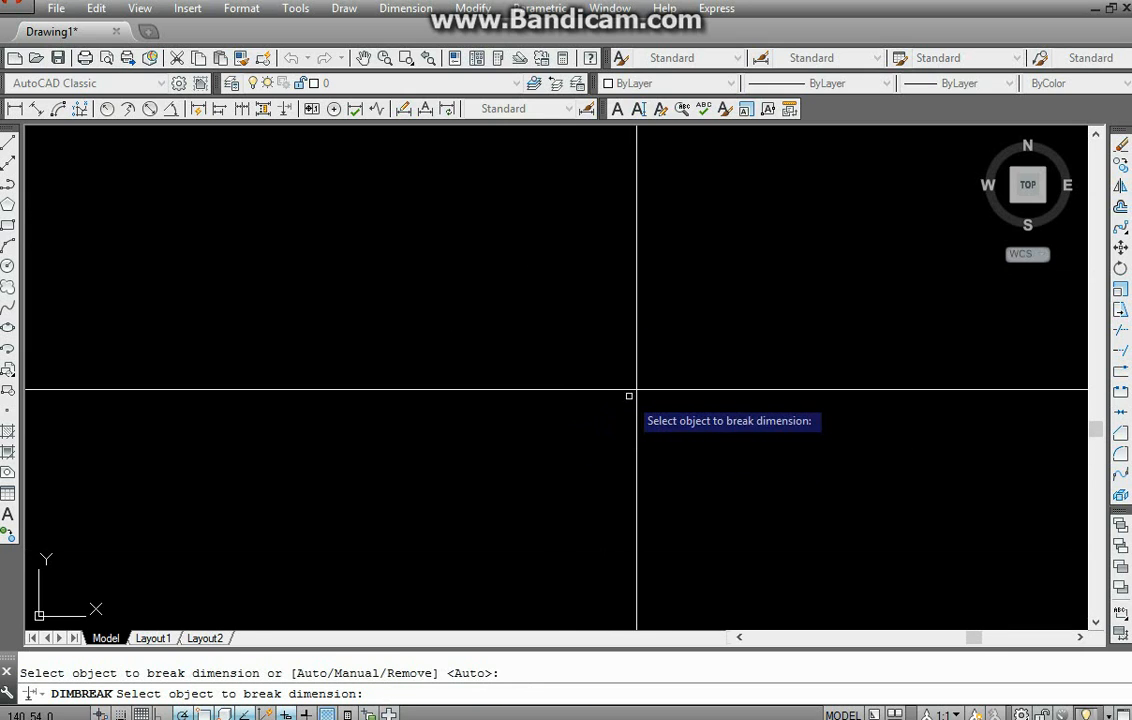
left_click(647, 397)
key("Escape")
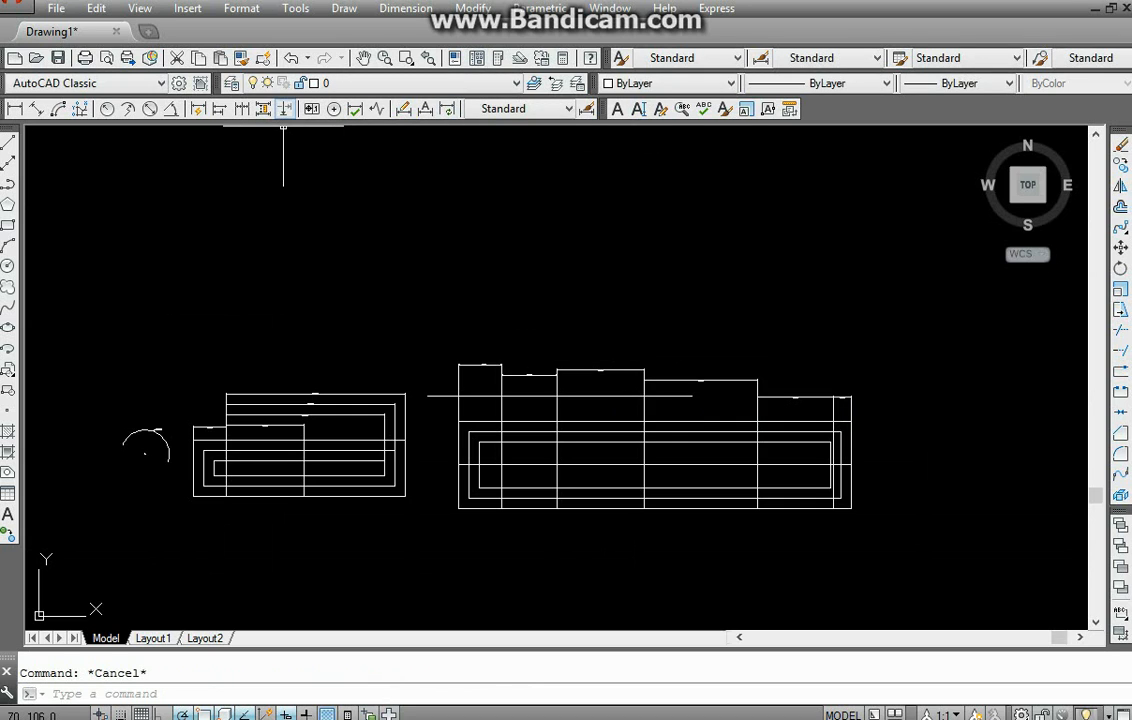
- Apply Dimension Break with the Auto option to the third continued dimension (16.8328) of the right-hand figure
left_click(285, 108)
scroll(672, 452, "up", 4)
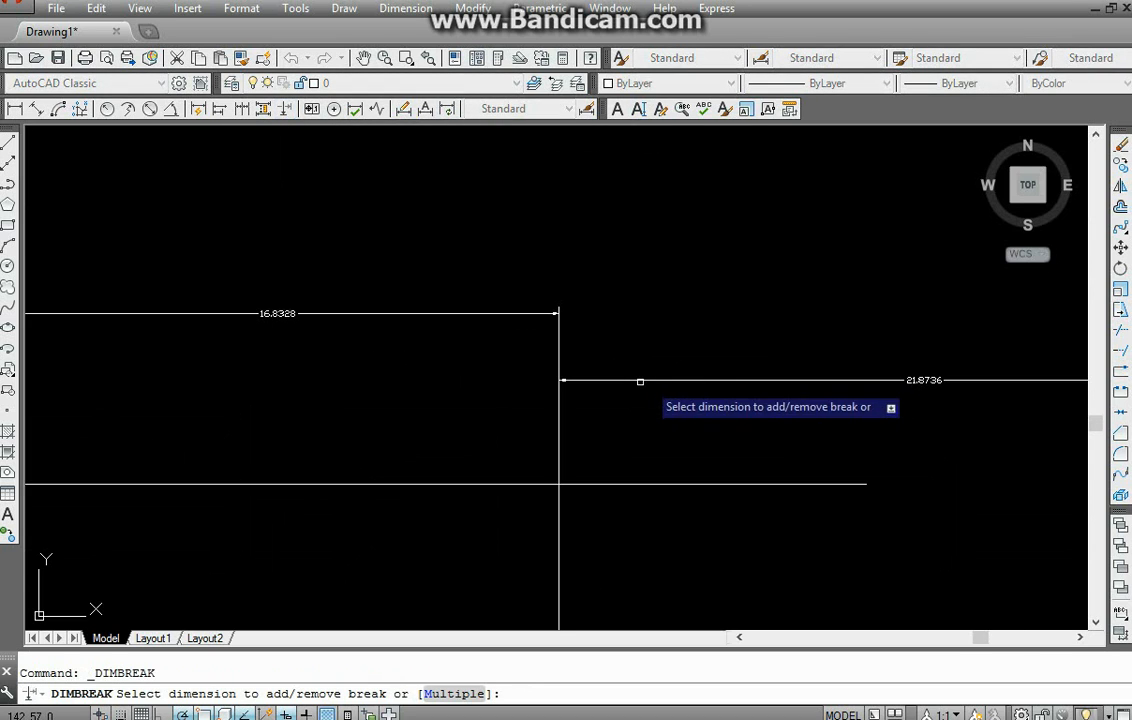
left_click(478, 313)
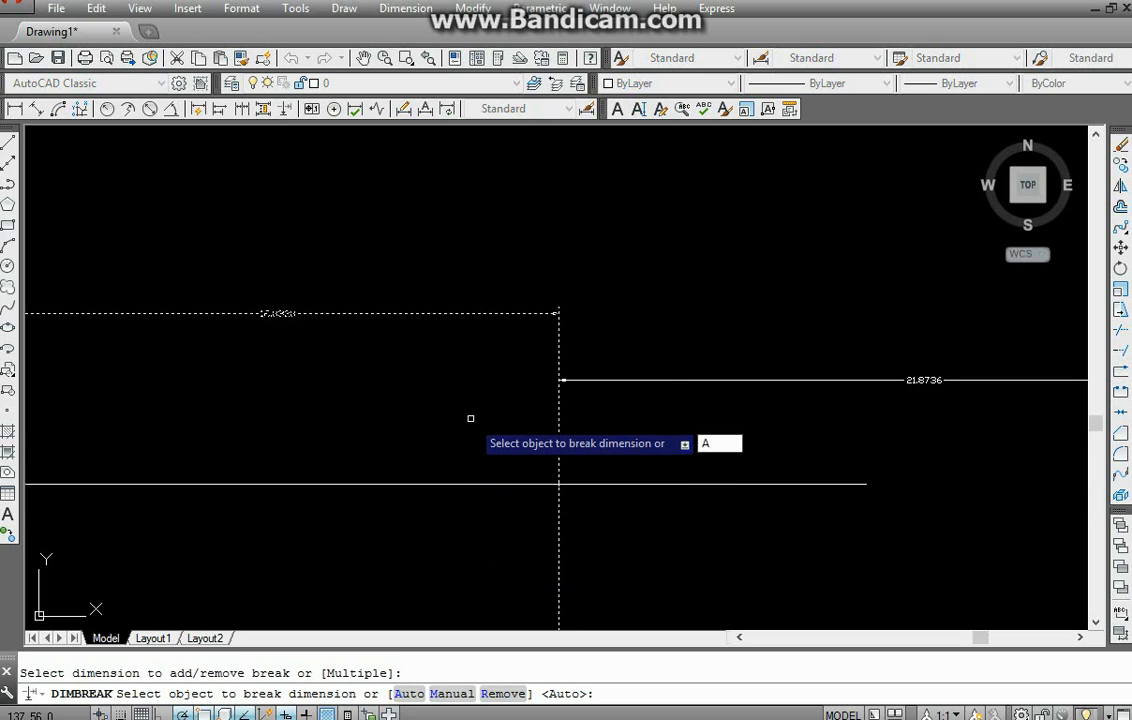
key("Return")
scroll(545, 500, "up", 5)
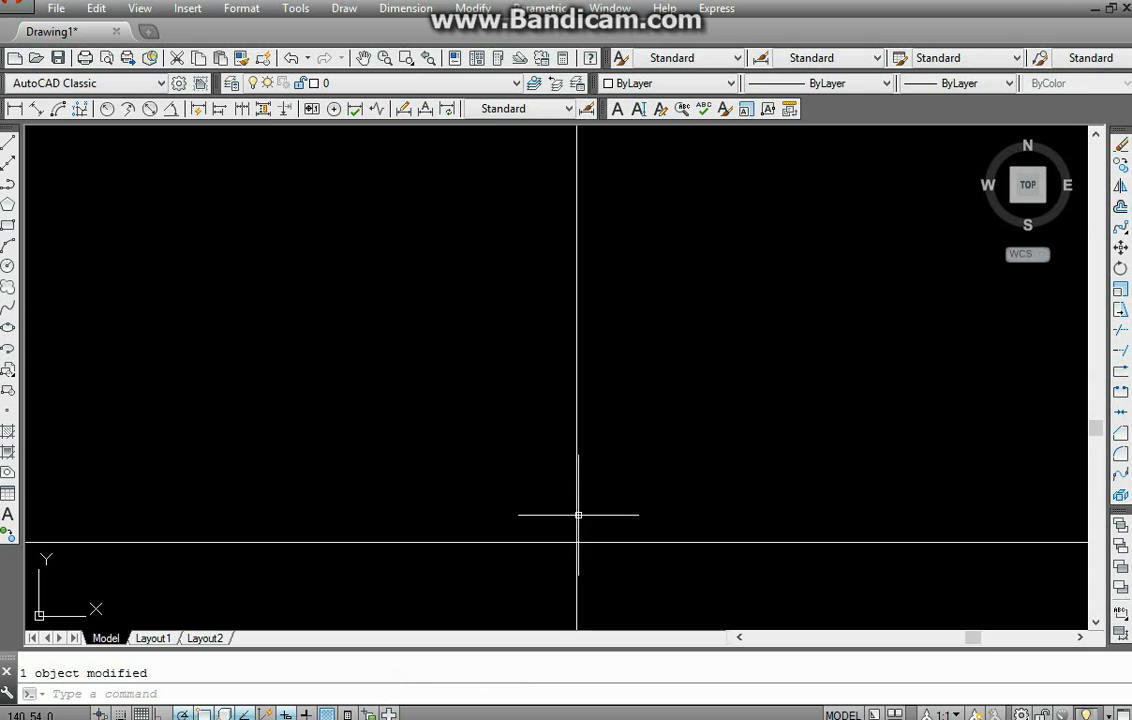
- Examine where the horizontal line crosses the extension lines along the right-hand figure's continued dimension chain
scroll(548, 518, "down", 5)
middle_click_drag(551, 526, 1003, 450)
middle_click_drag(302, 452, 561, 469)
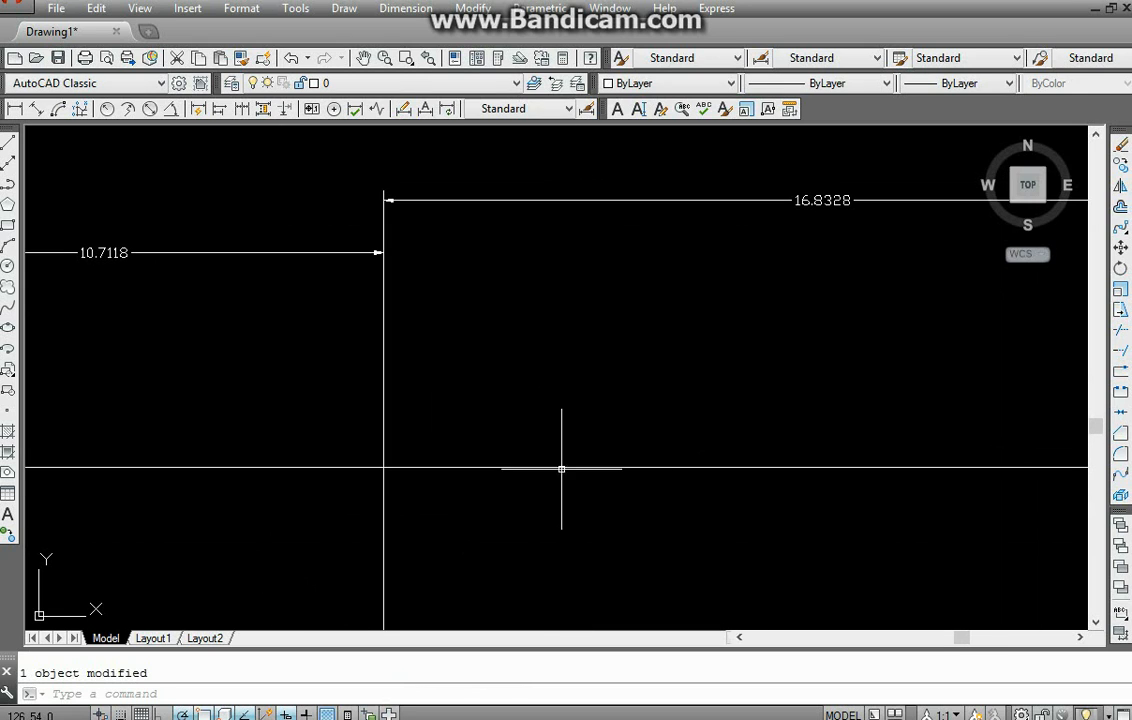
scroll(387, 467, "up", 3)
scroll(447, 442, "down", 5)
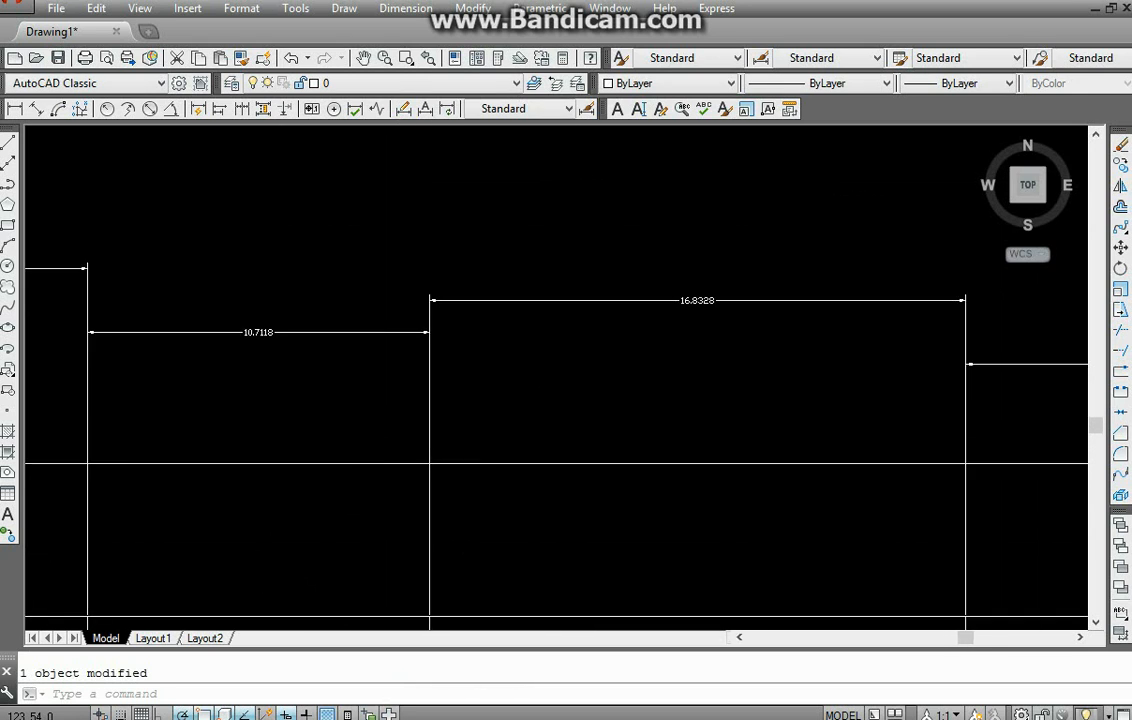
scroll(607, 416, "down", 5)
middle_click_drag(610, 420, 545, 433)
scroll(561, 498, "up", 4)
scroll(810, 477, "up", 2)
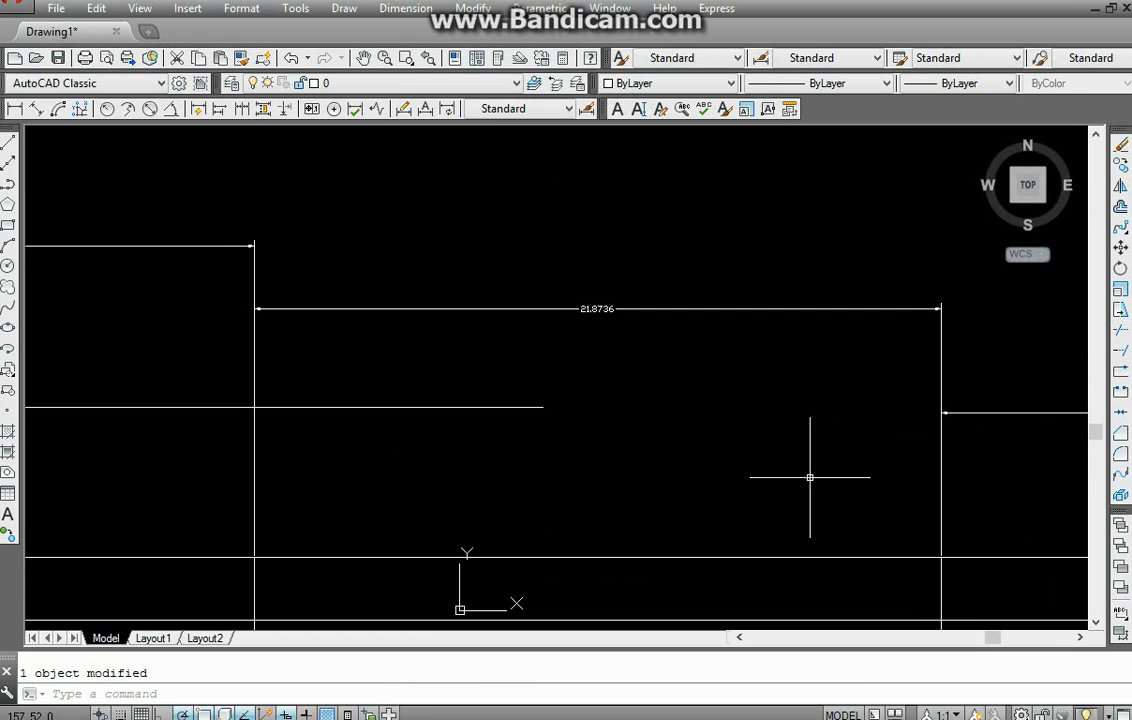
middle_click_drag(567, 364, 563, 382)
- Undo the new horizontal crossing line and the grip edit of the fourth continued dimension
left_click(555, 371)
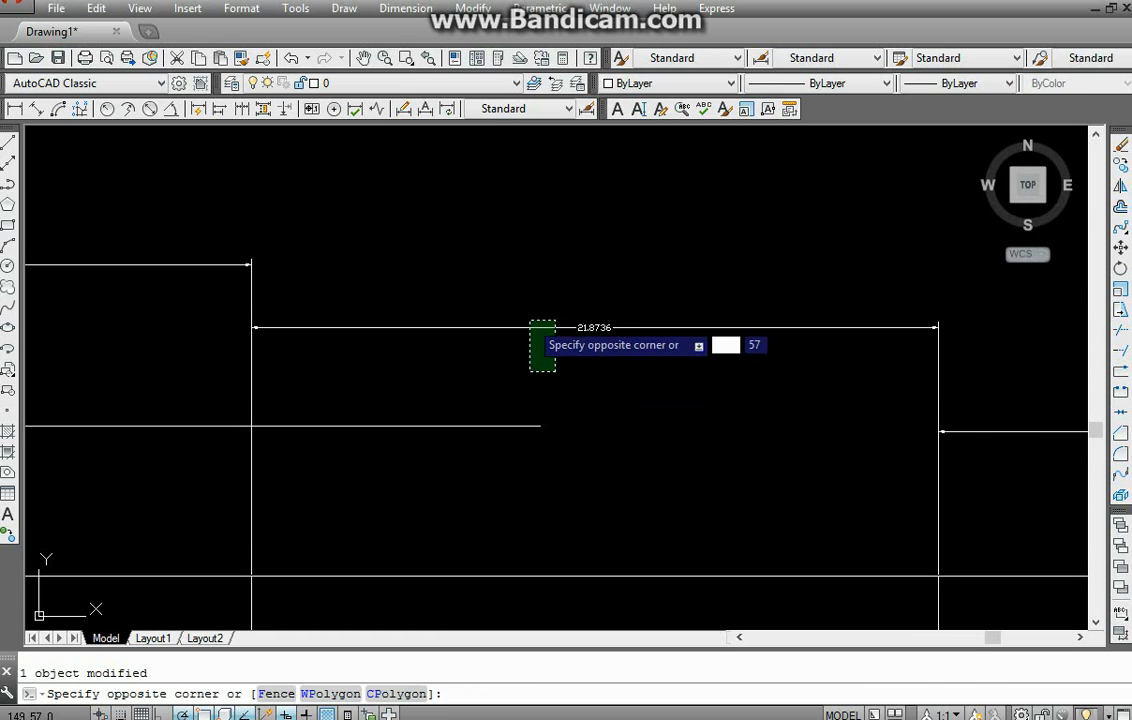
left_click(530, 318)
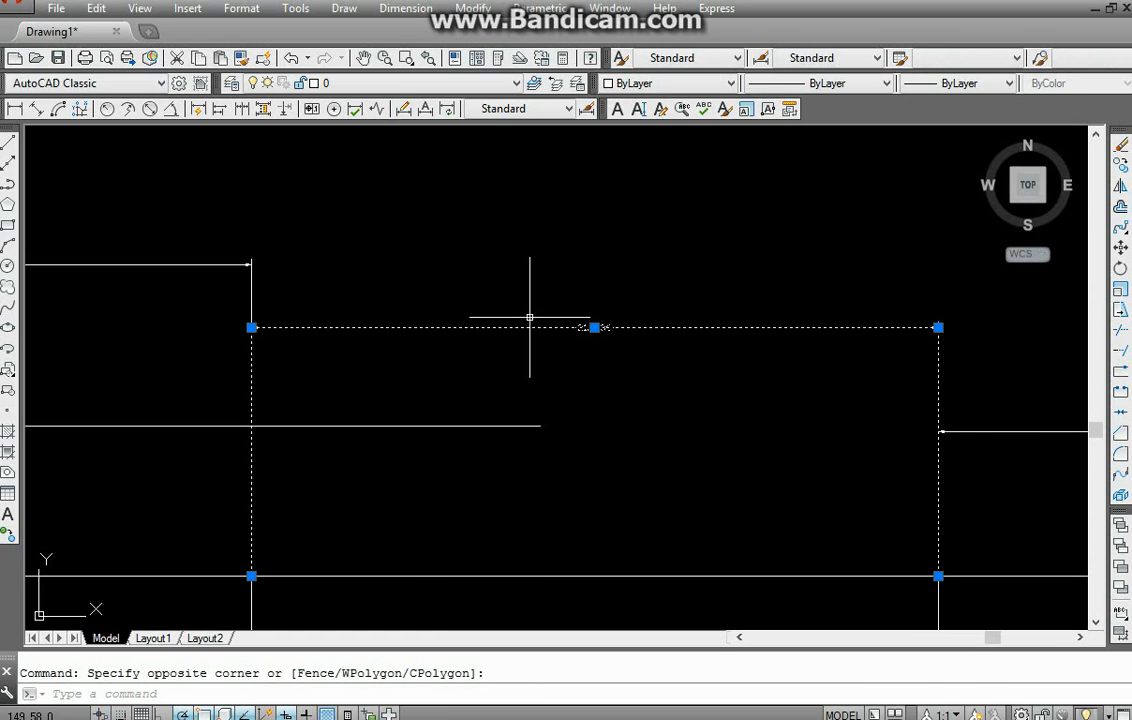
key("Escape")
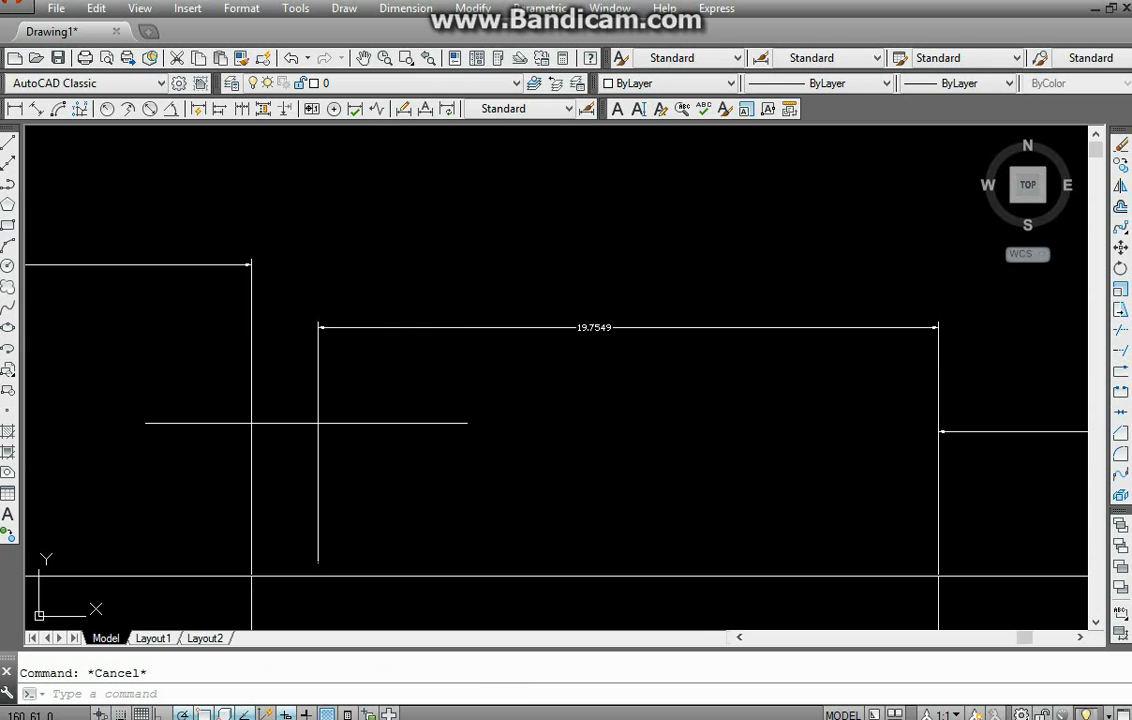
left_click(371, 326)
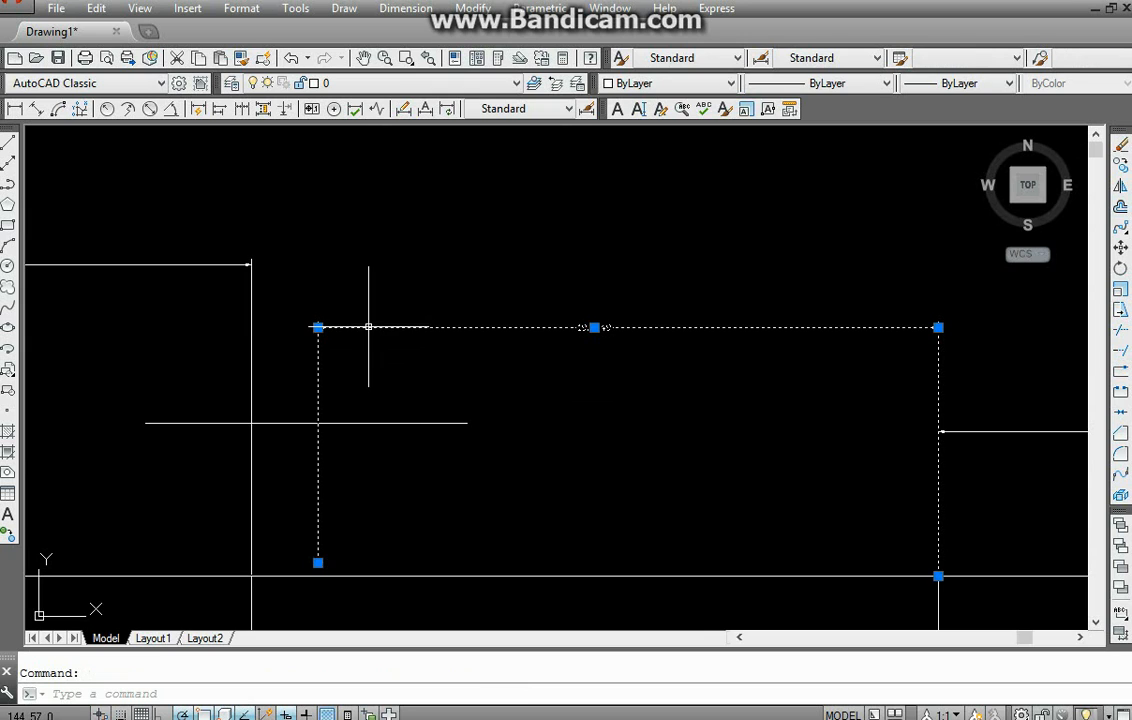
left_click(415, 409)
key("Escape")
key("Escape")
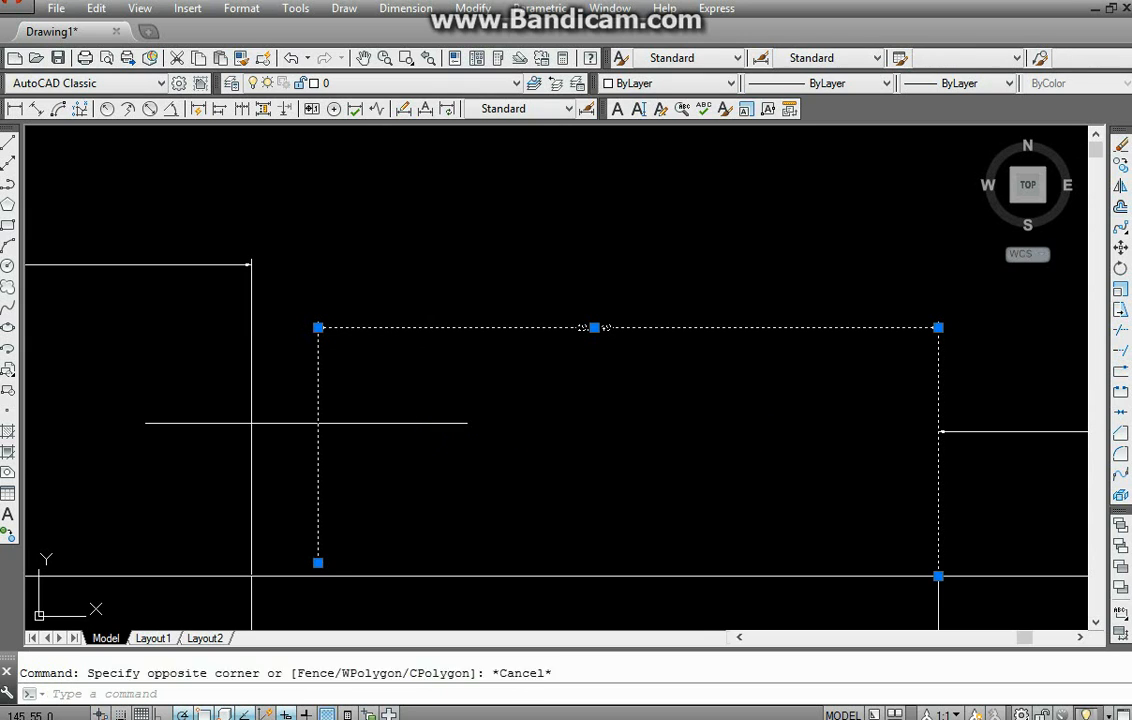
key("ctrl+z")
key("ctrl+z")
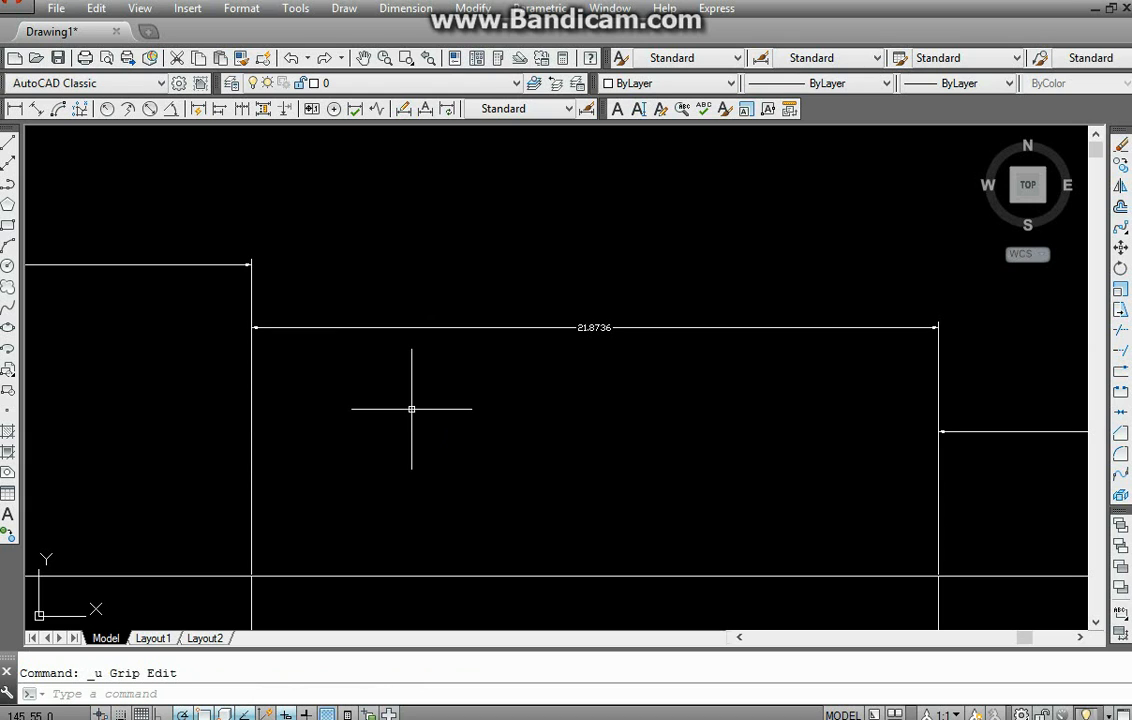
- Stretch the fourth continued dimension's first extension line origin rightward along the figure's edge, so the dimension spans about 19.75
left_click(372, 365)
left_click(330, 310)
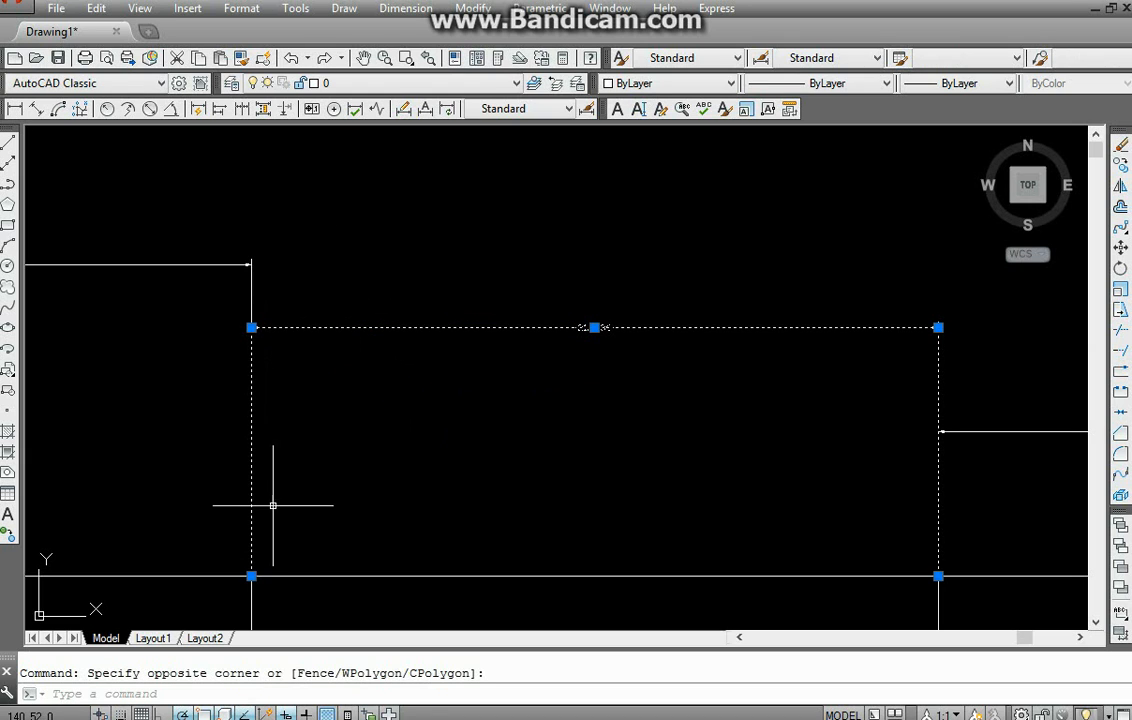
left_click(251, 576)
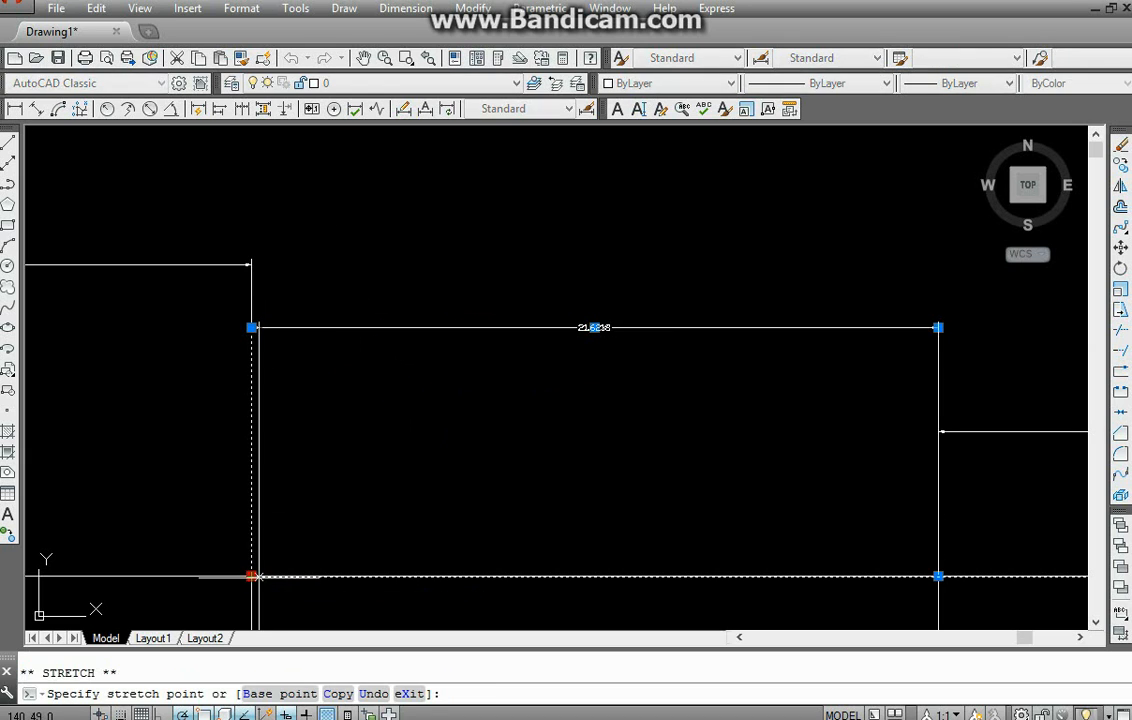
left_click(320, 575)
key("Escape")
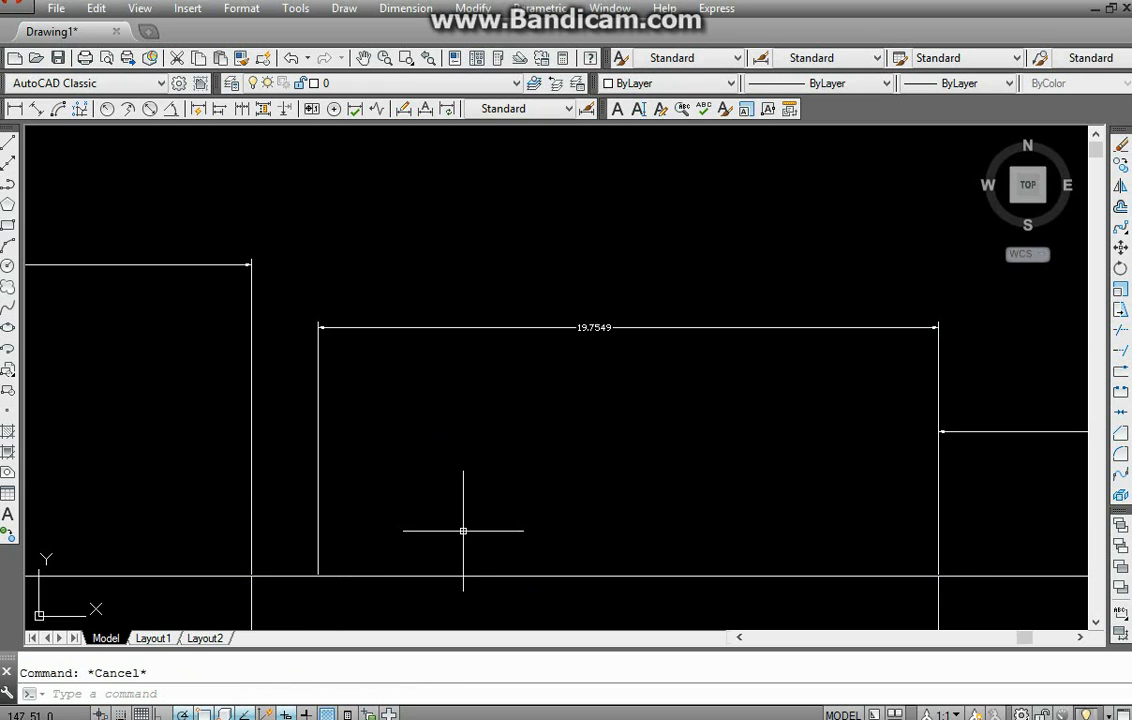
- Draw a horizontal line crossing the neighbouring extension lines of the third and fourth continued dimensions
type("l")
key("Return")
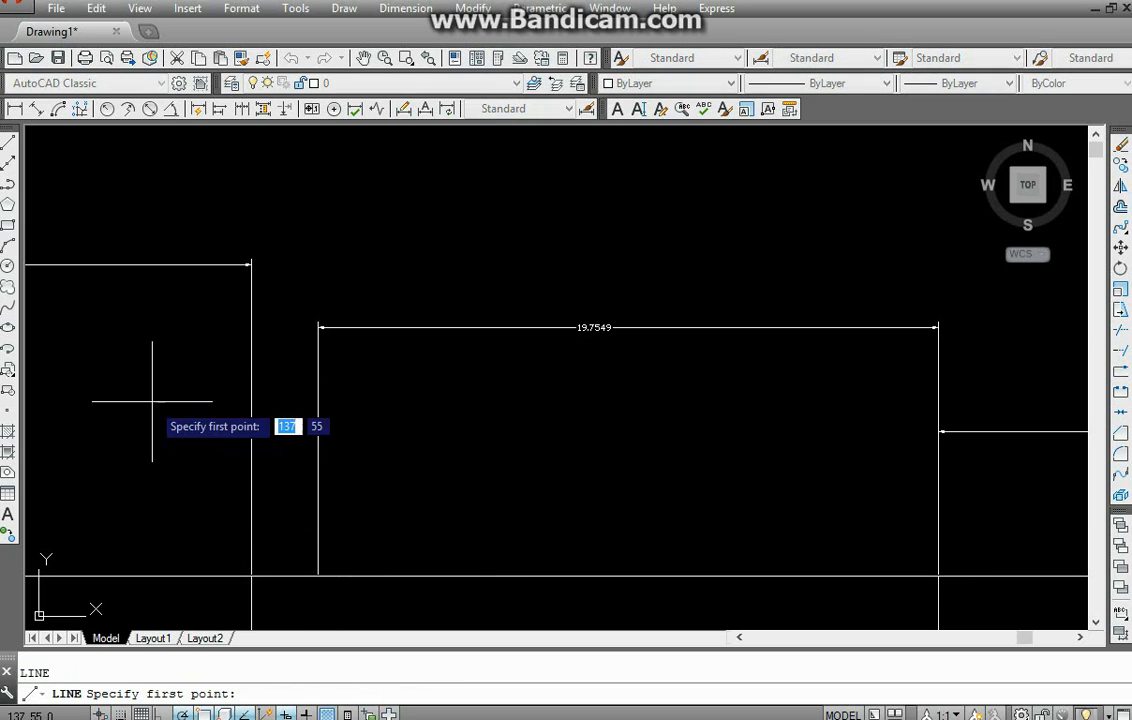
left_click(151, 401)
left_click(481, 401)
key("Escape")
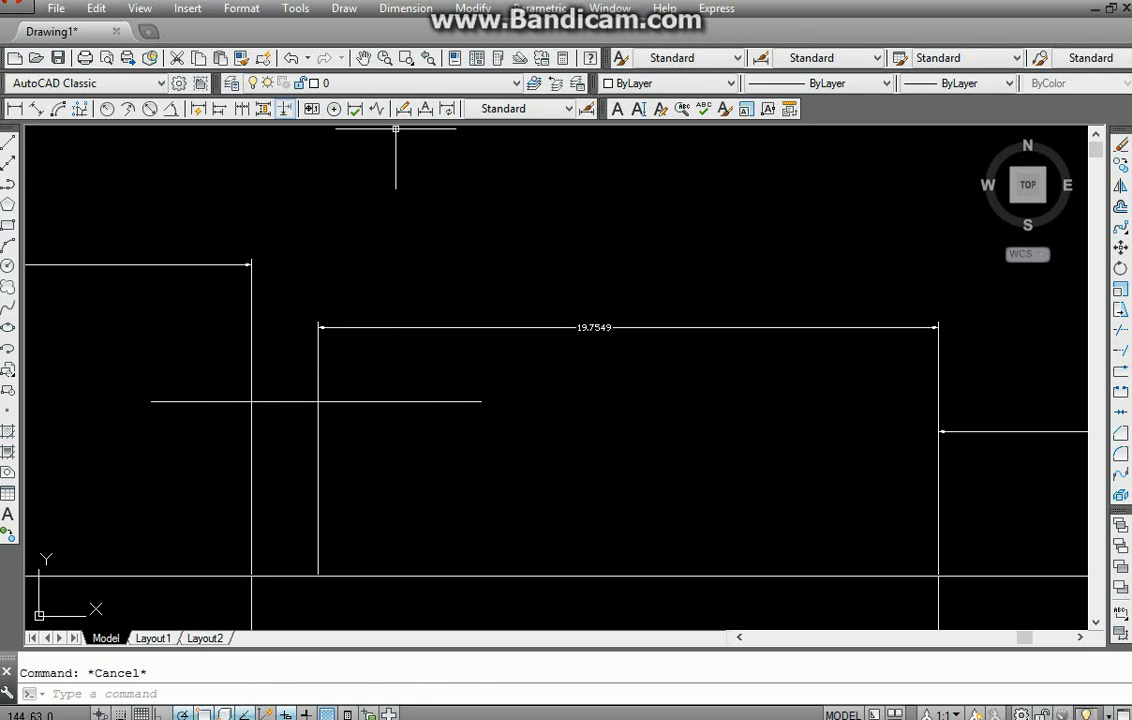
- Apply Dimension Break to the fourth continued dimension, using the new horizontal line as the breaking object
left_click(285, 108)
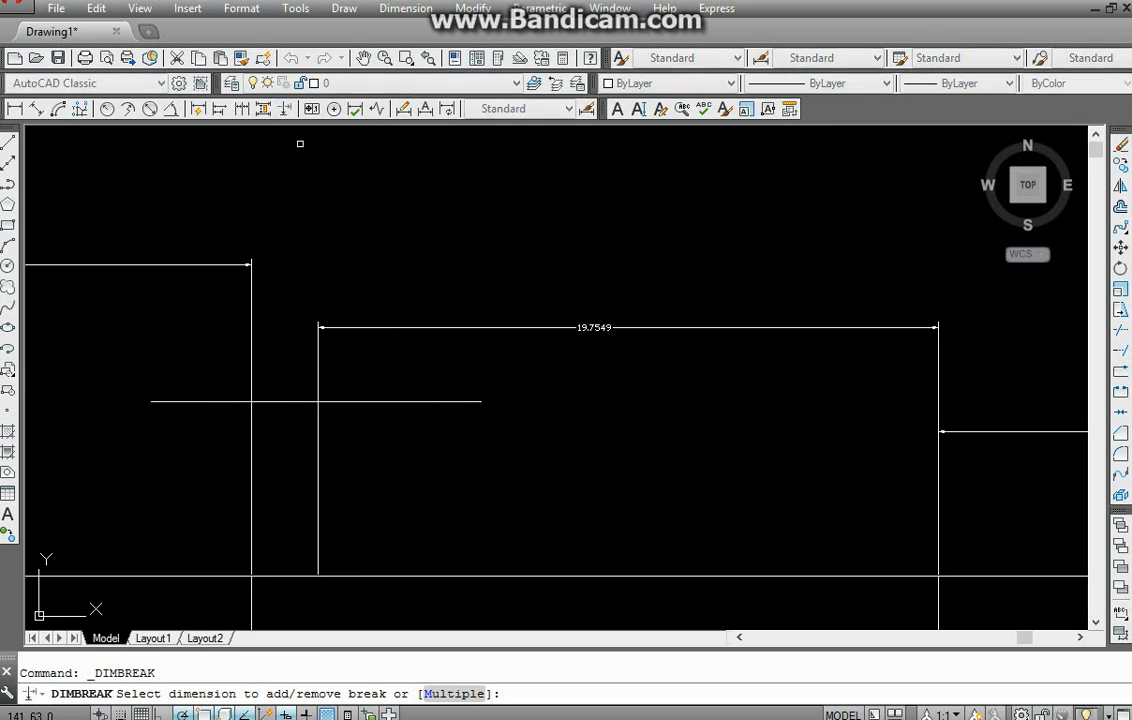
left_click(377, 327)
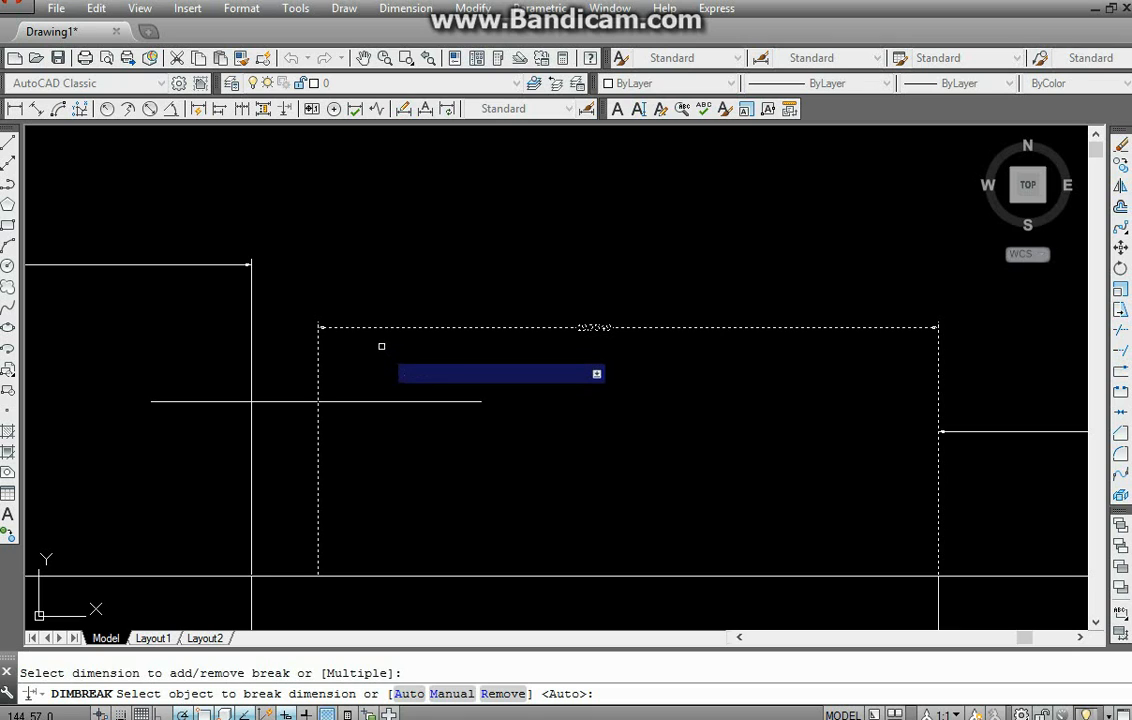
left_click(372, 400)
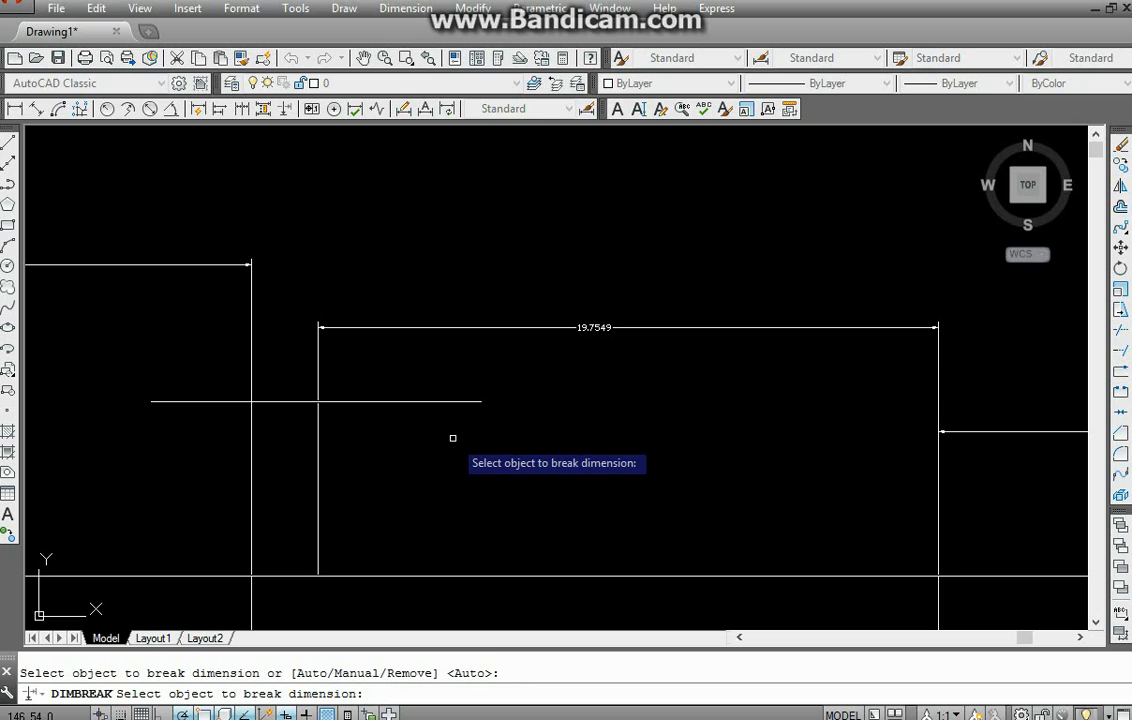
scroll(313, 402, "up", 5)
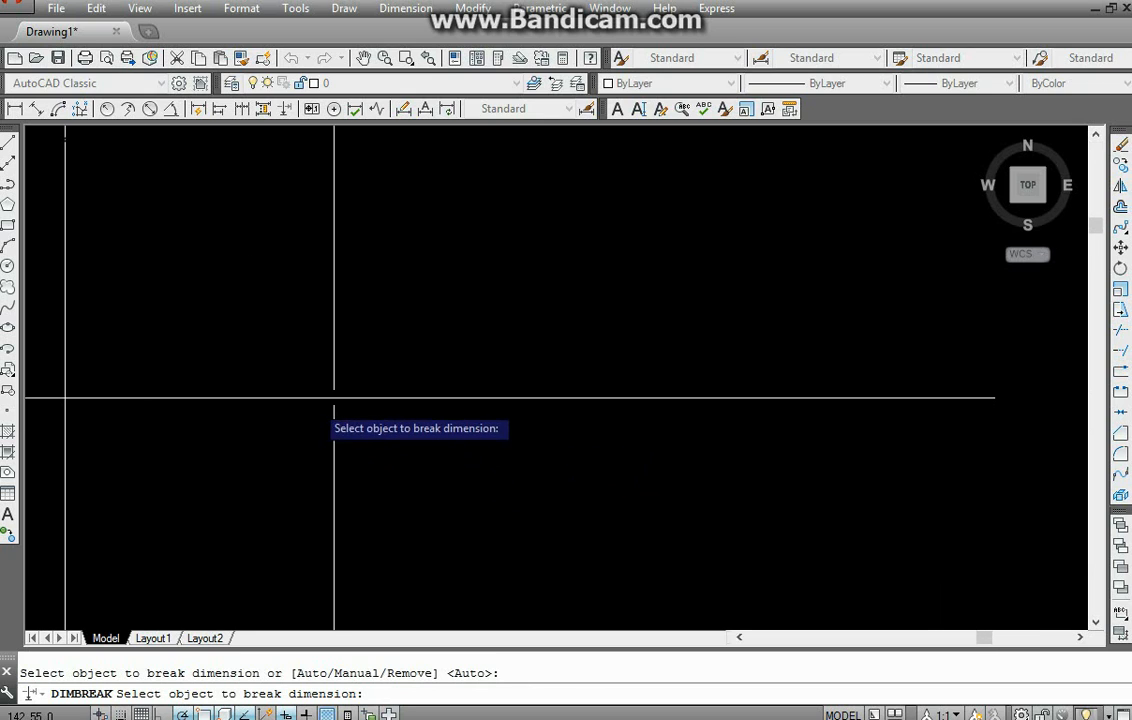
scroll(334, 398, "down", 5)
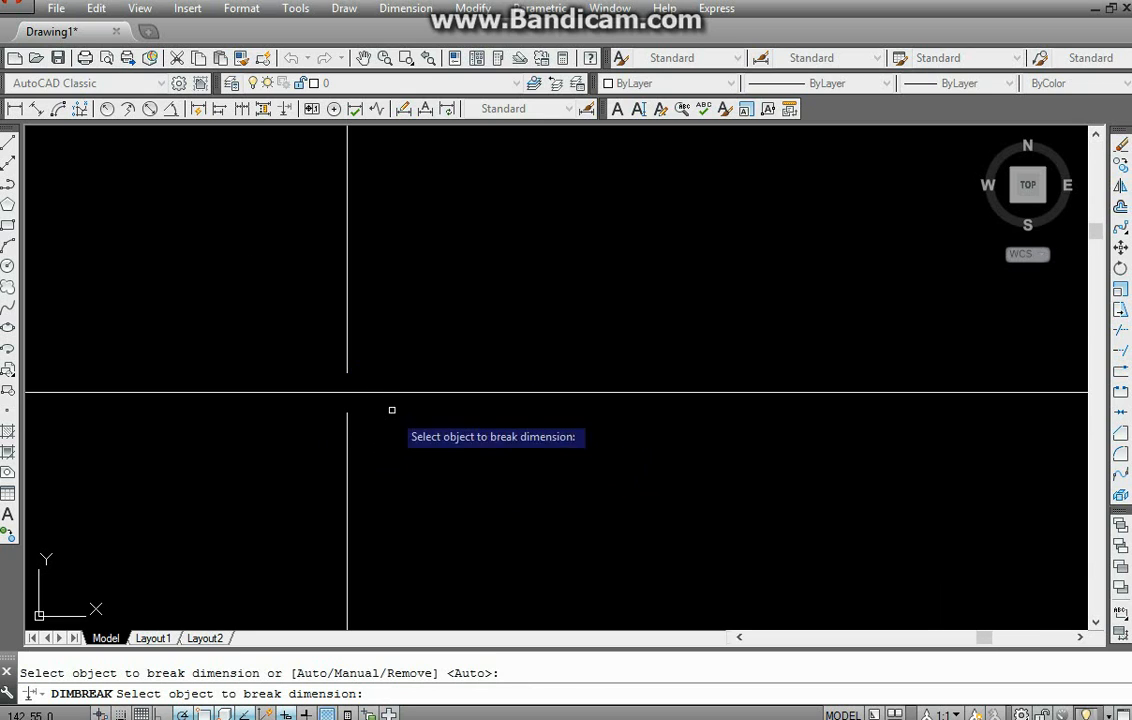
scroll(401, 476, "down", 5)
mouse_move(271, 458)
middle_mouse_down()
mouse_move(357, 458)
mouse_move(457, 519)
middle_mouse_up()
key("Escape")
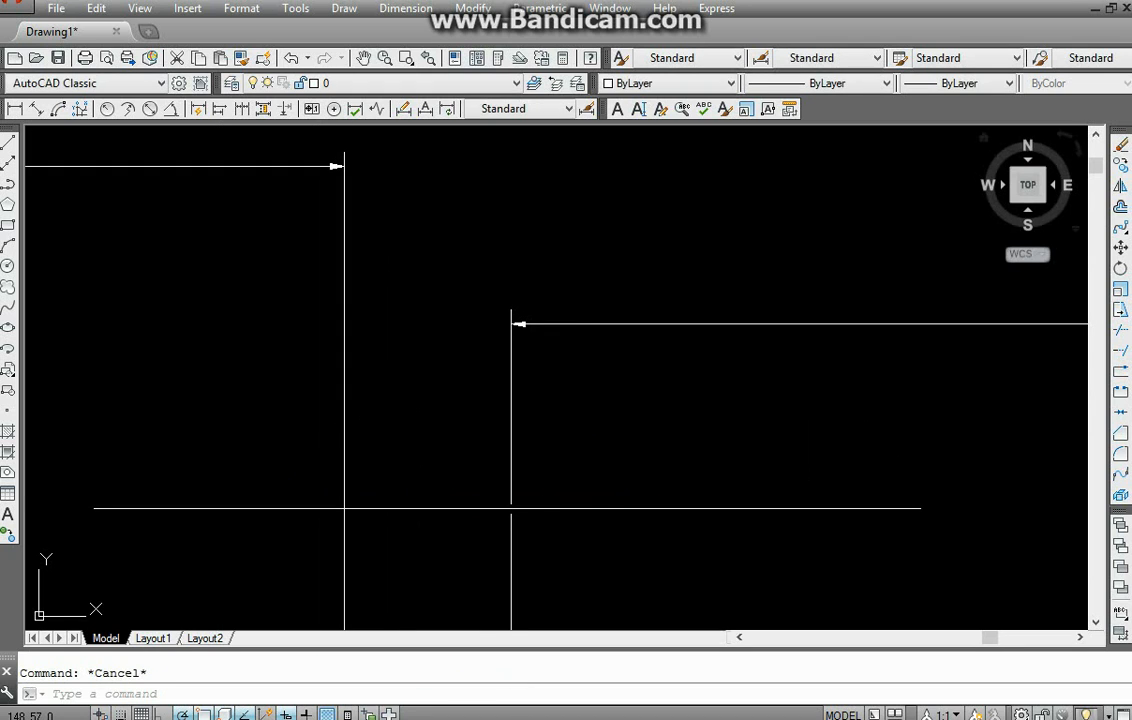
key("ctrl+alt+d")
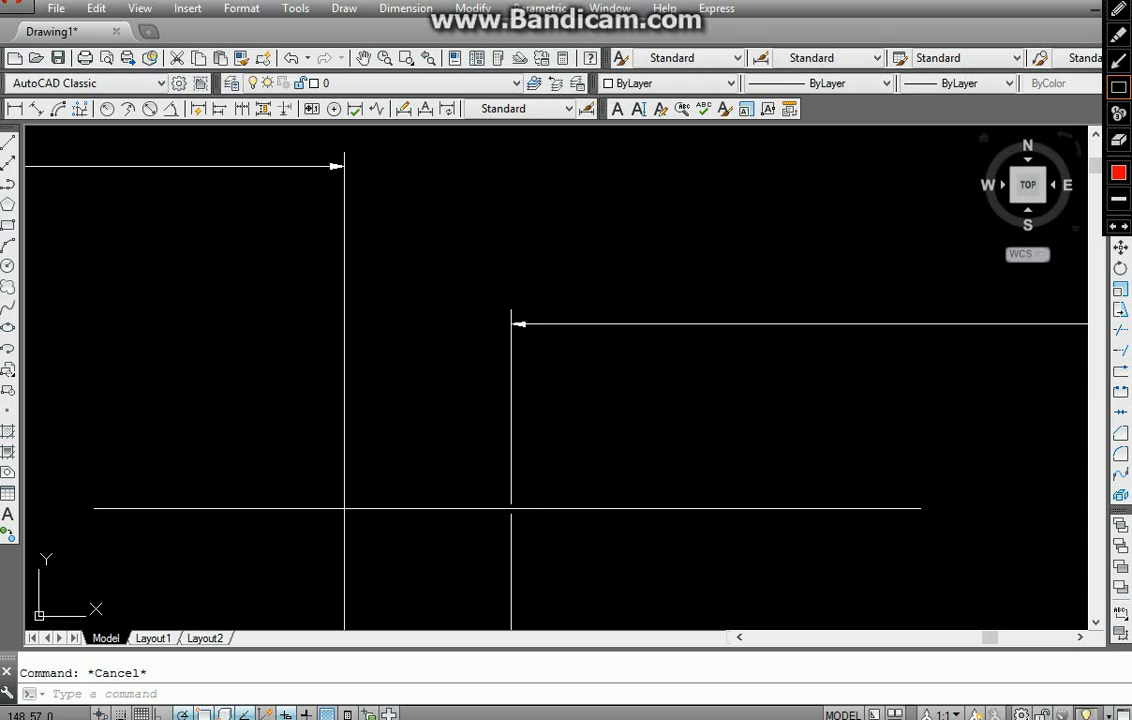
left_click_drag(485, 476, 563, 549)
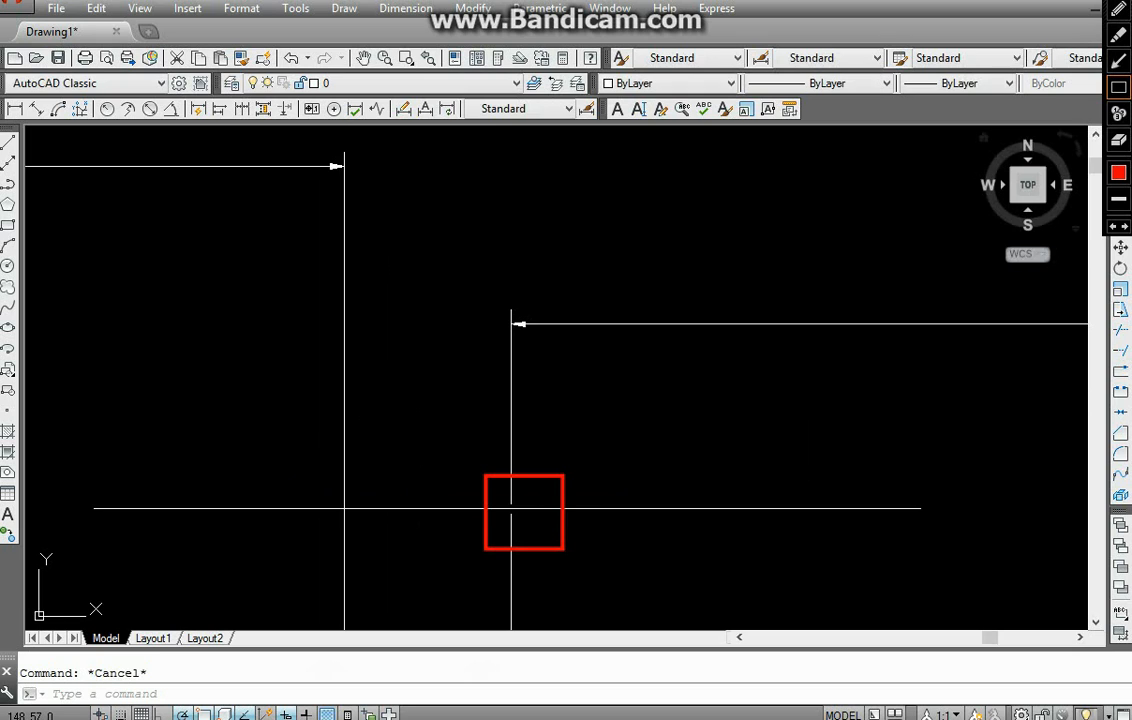
key("ctrl+alt+d")
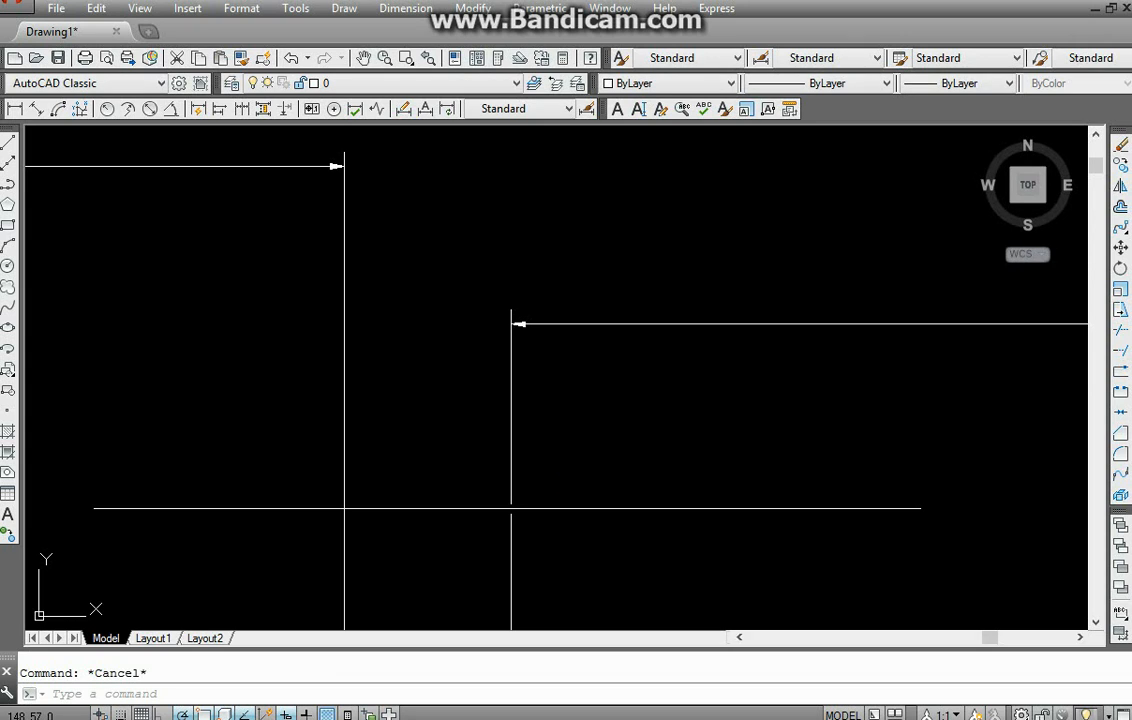
left_click(430, 189)
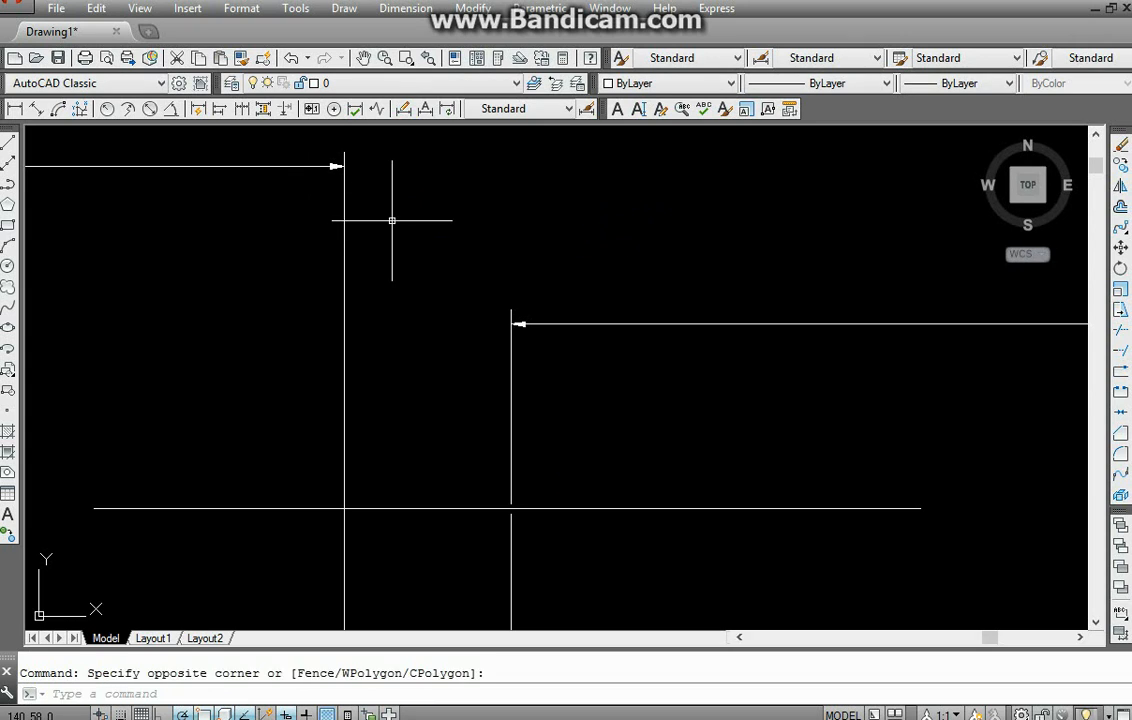
key("Escape")
- Break the third continued dimension's extension line at the new horizontal line using Dimension Break with the Auto option
left_click(285, 108)
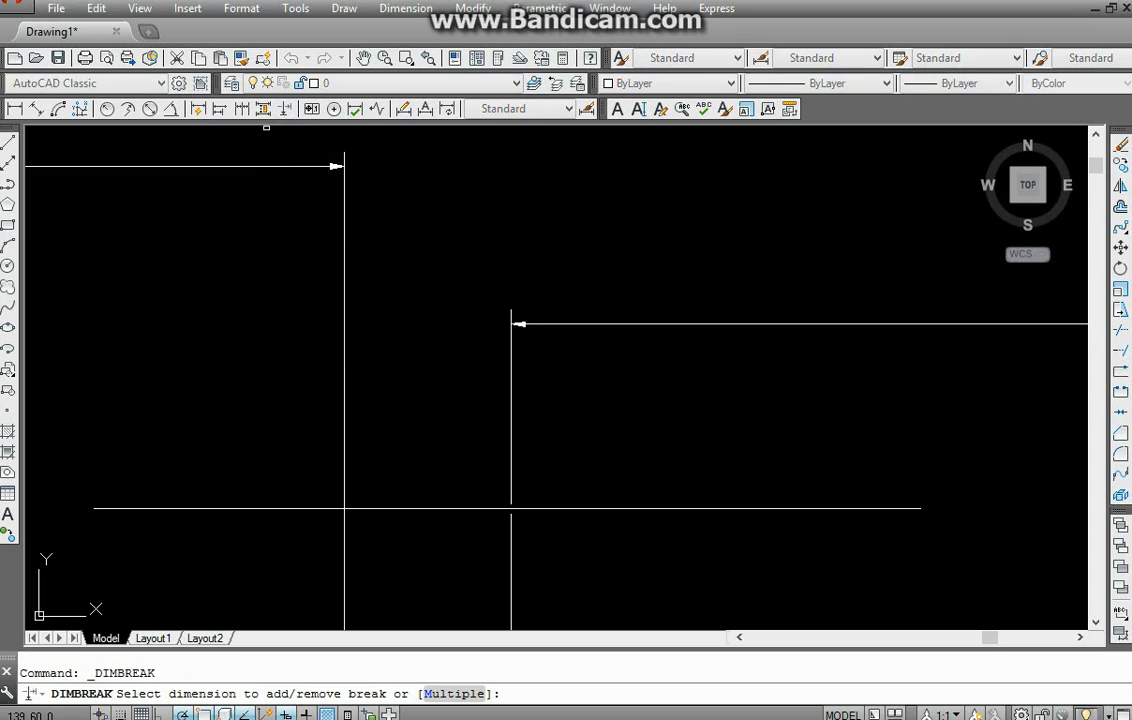
left_click(345, 215)
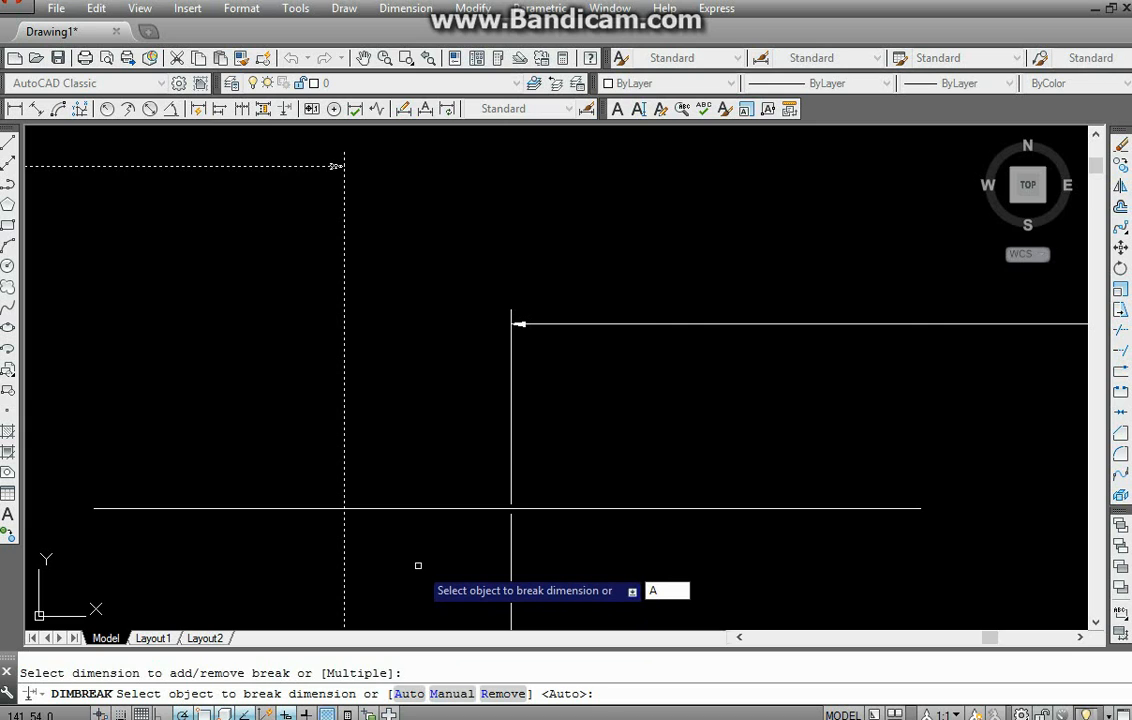
key("Return")
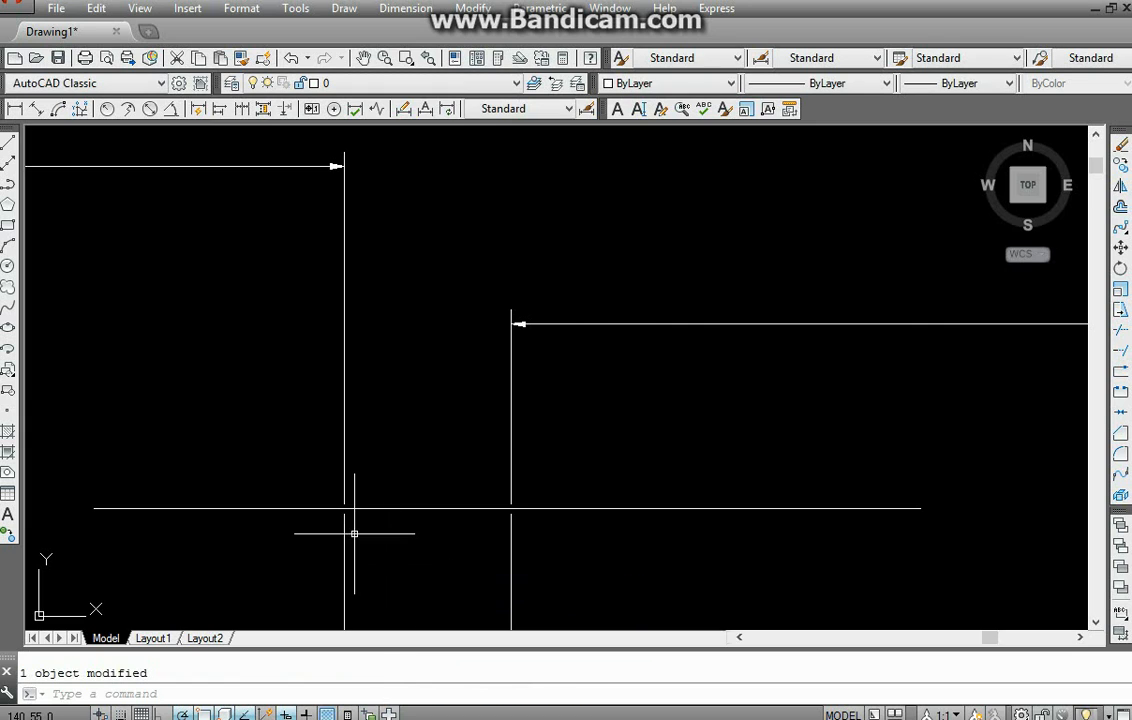
scroll(354, 531, "up", 5)
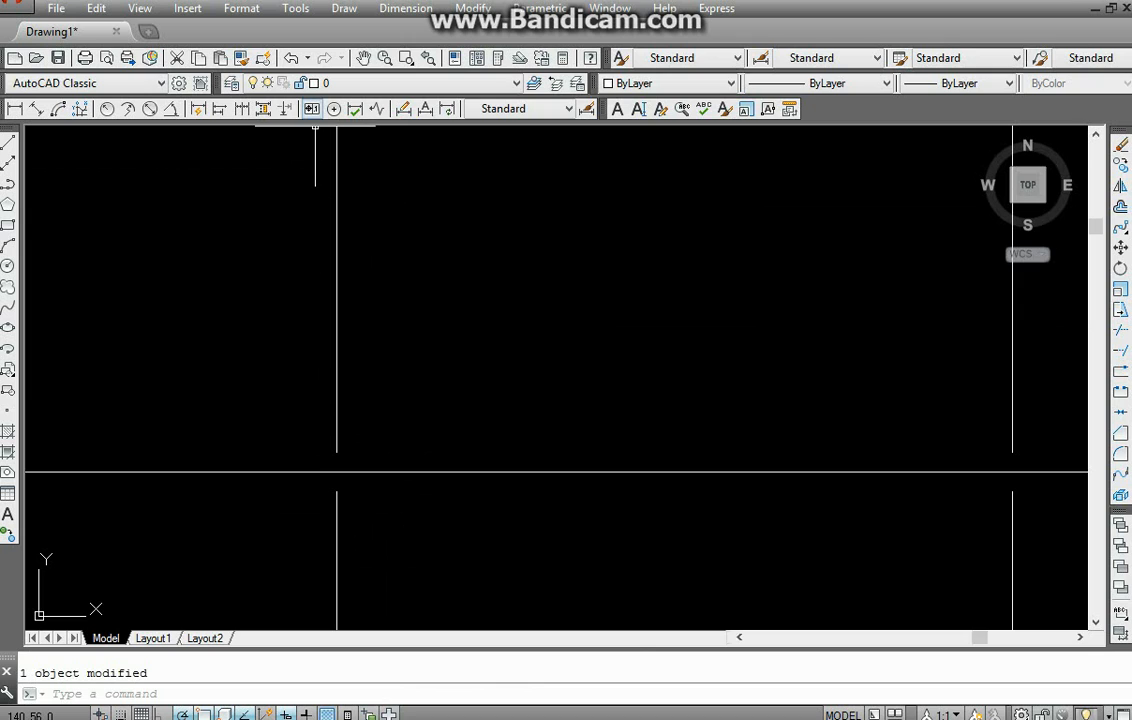
- Remove the break from the third continued dimension using Dimension Break's Remove option
left_click(285, 109)
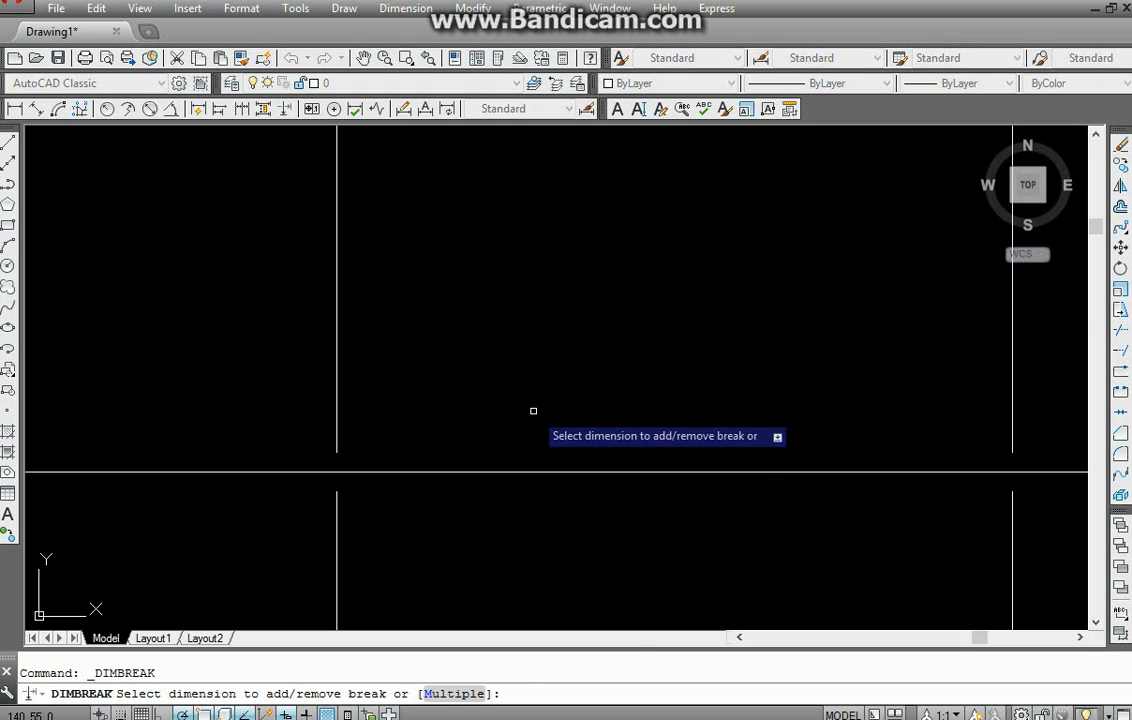
left_click(337, 385)
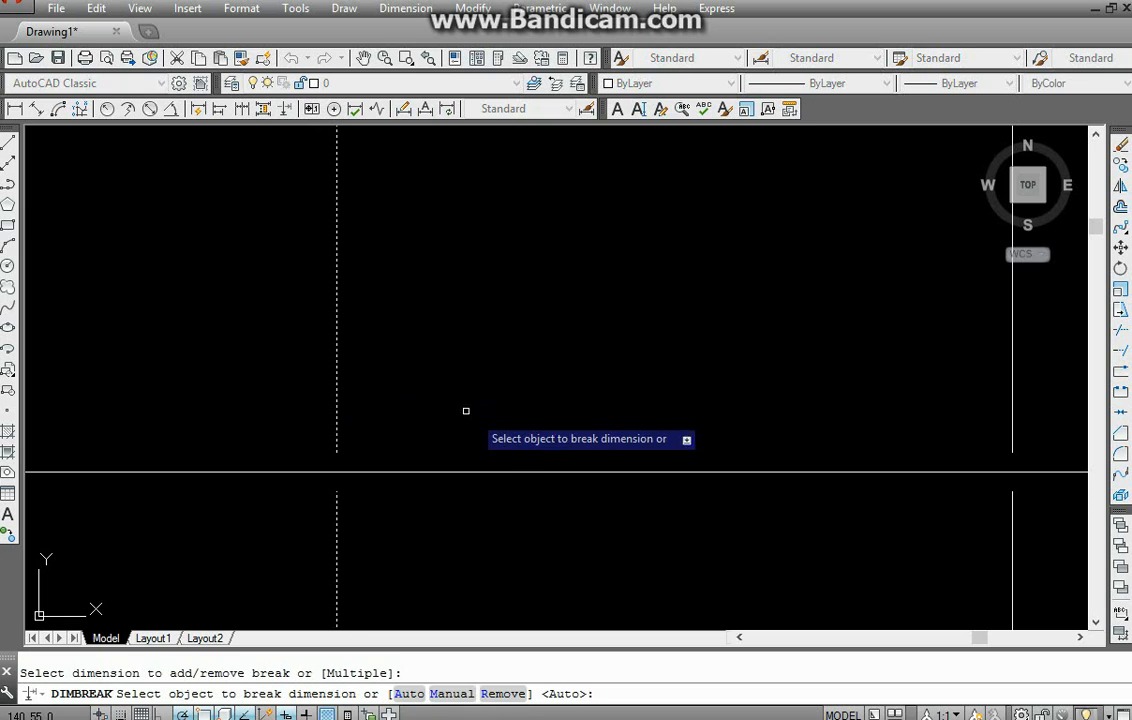
type("R")
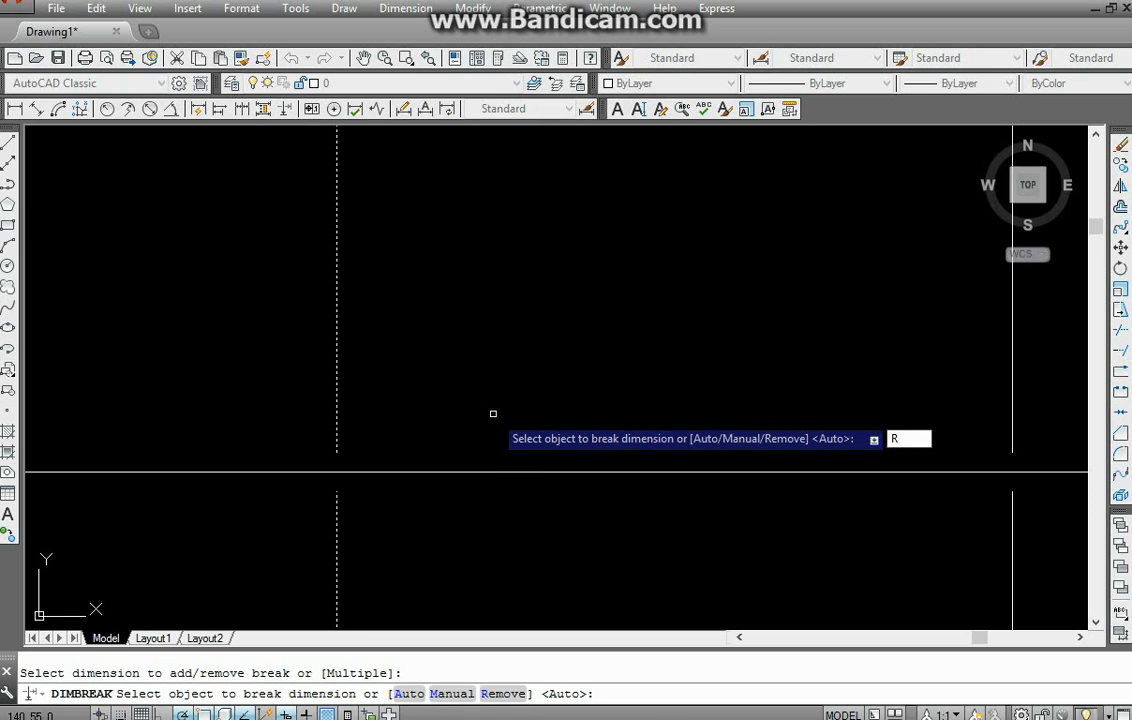
key("Return")
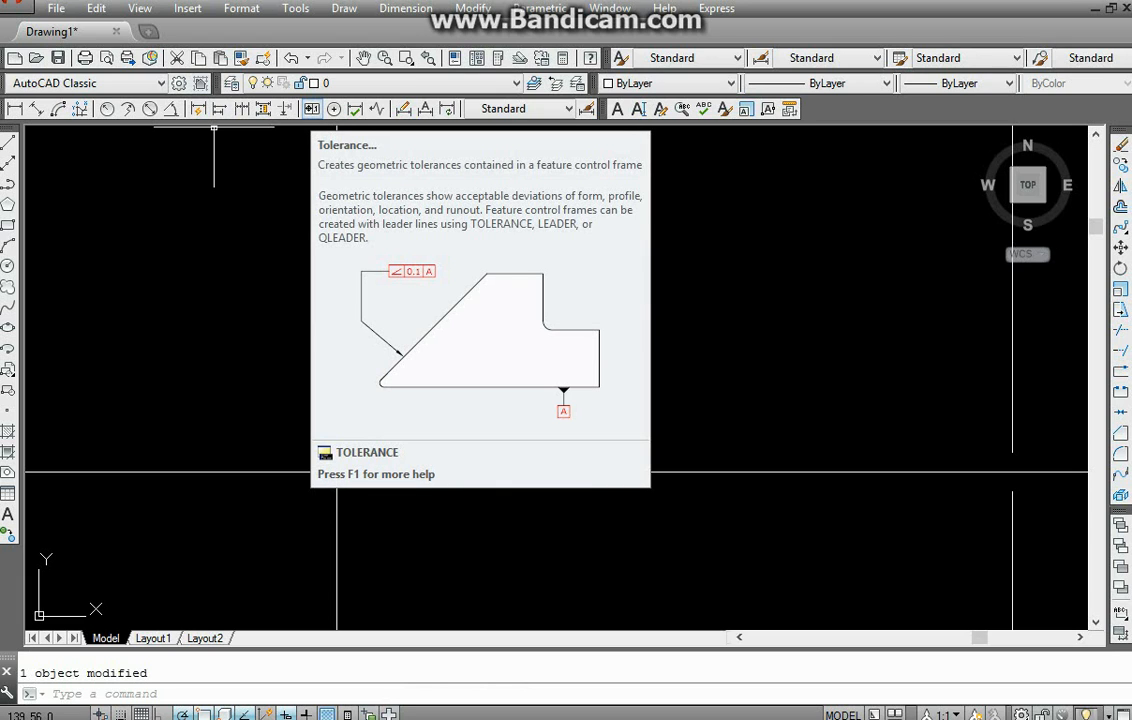
- Start a geometric tolerance with the position symbol in the first row and the cylindricity symbol in the second row
left_click(311, 108)
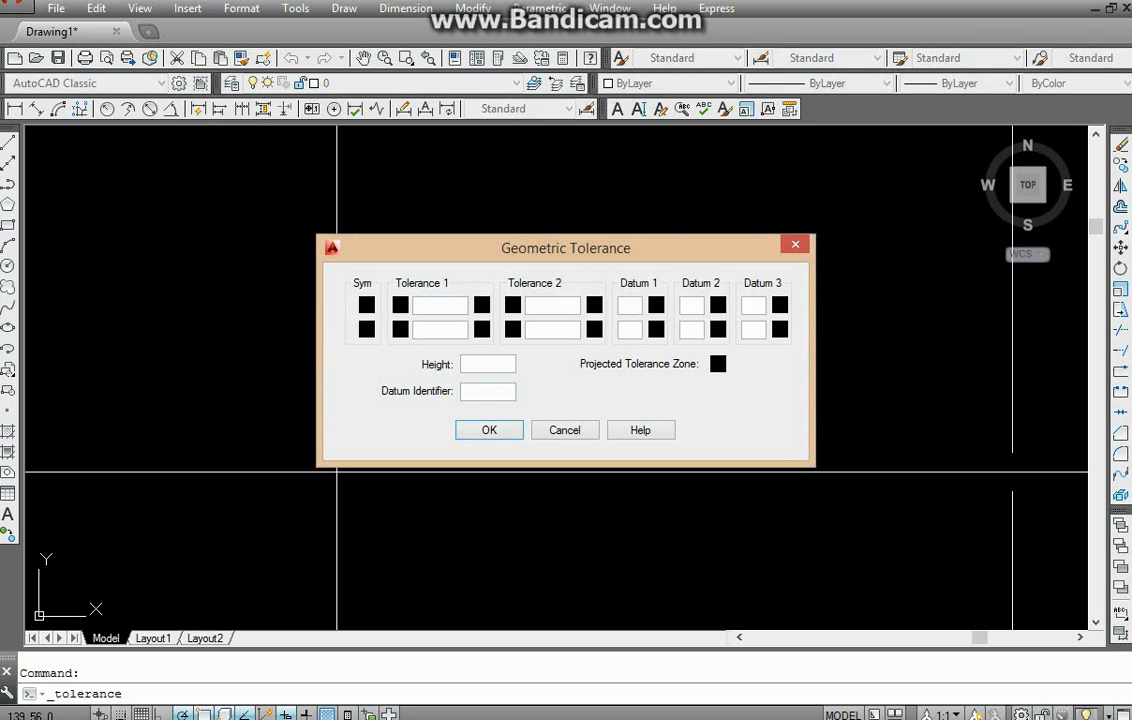
left_click(366, 305)
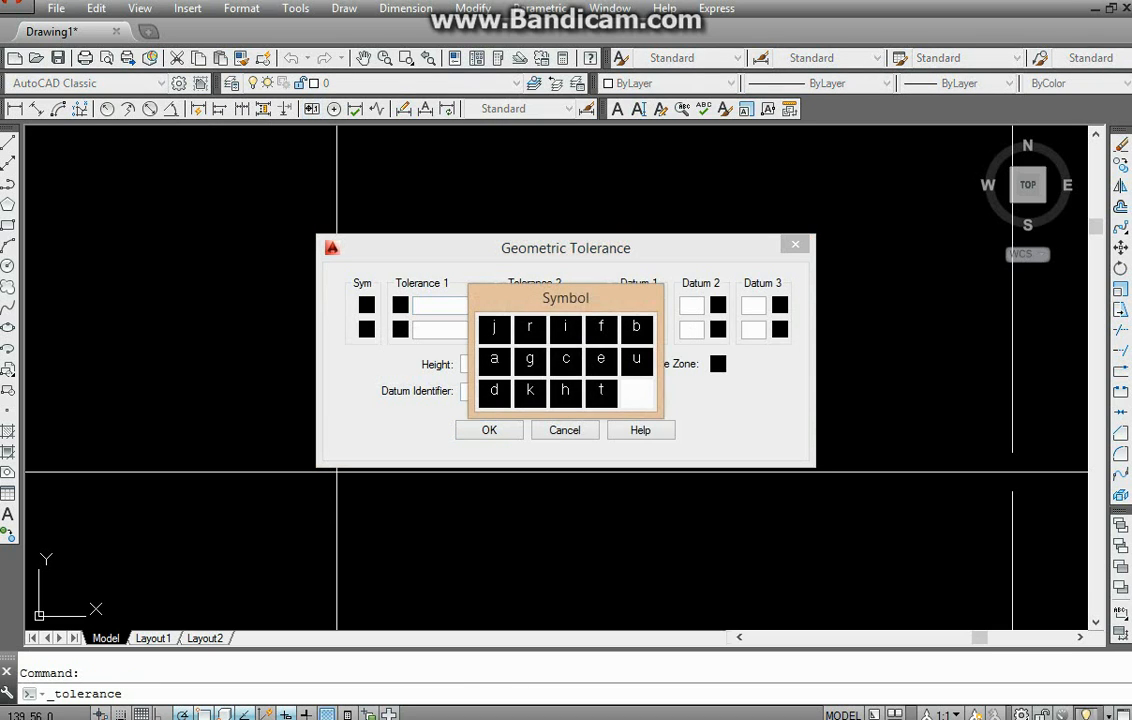
left_click(494, 327)
left_click(366, 329)
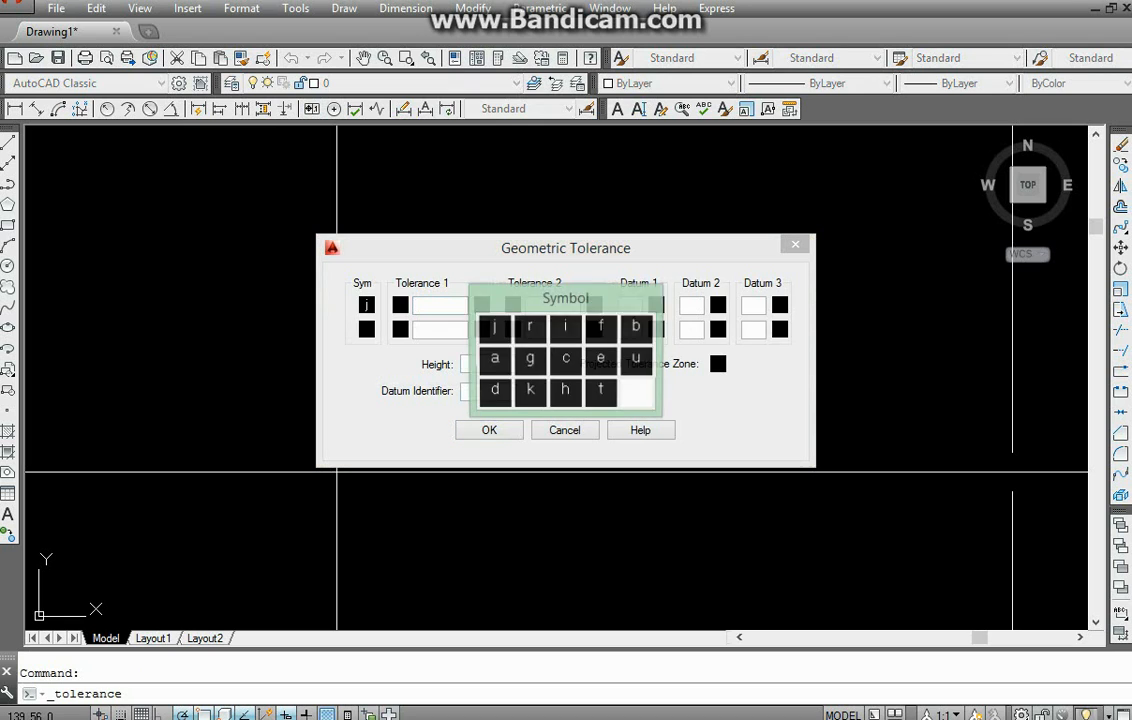
left_click(530, 358)
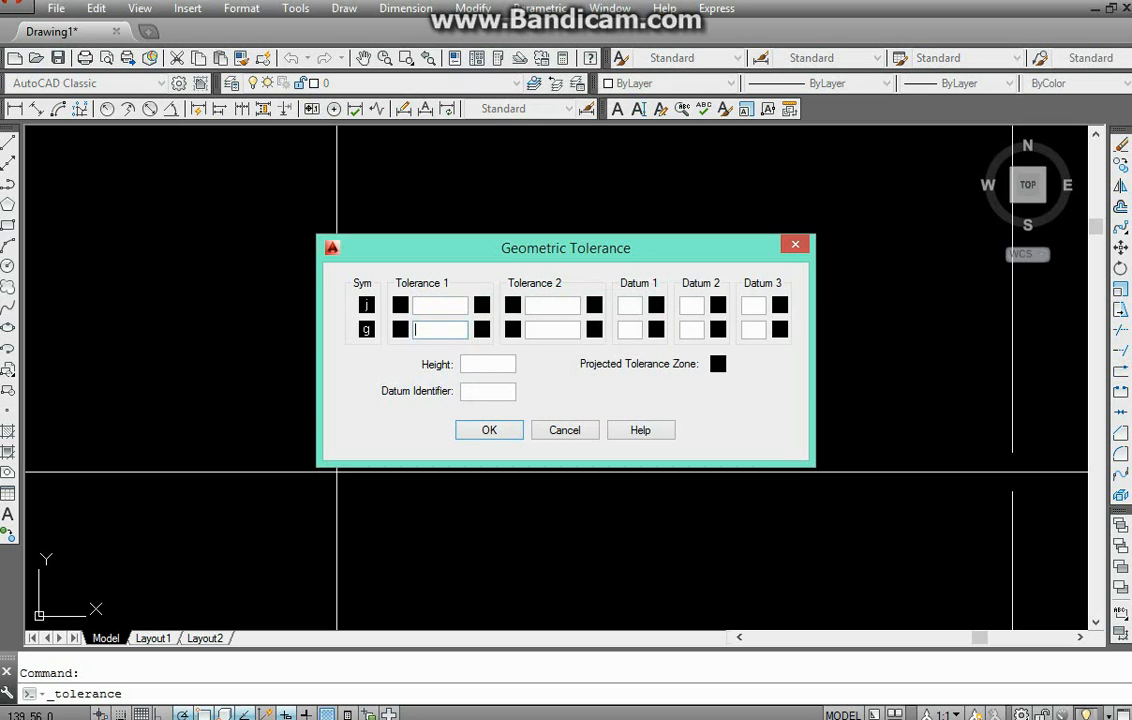
- Enter Tolerance 1 values of 08 with material condition S in the first row and 567 in the second row
type("567")
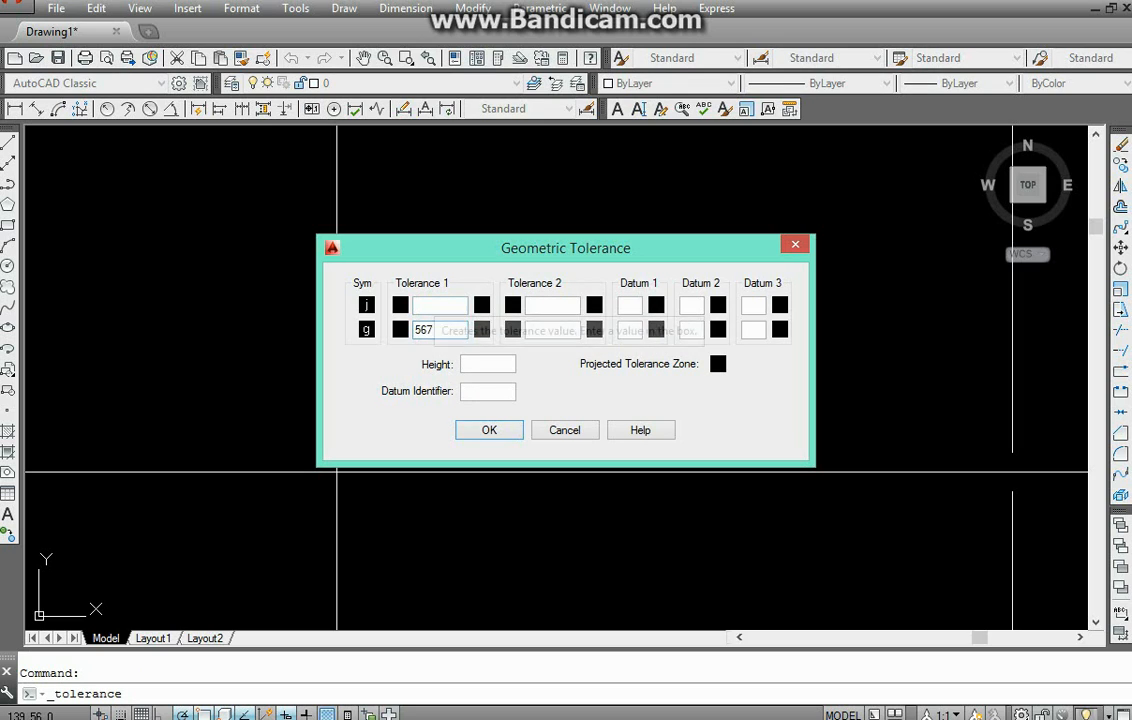
left_click(432, 305)
type("08")
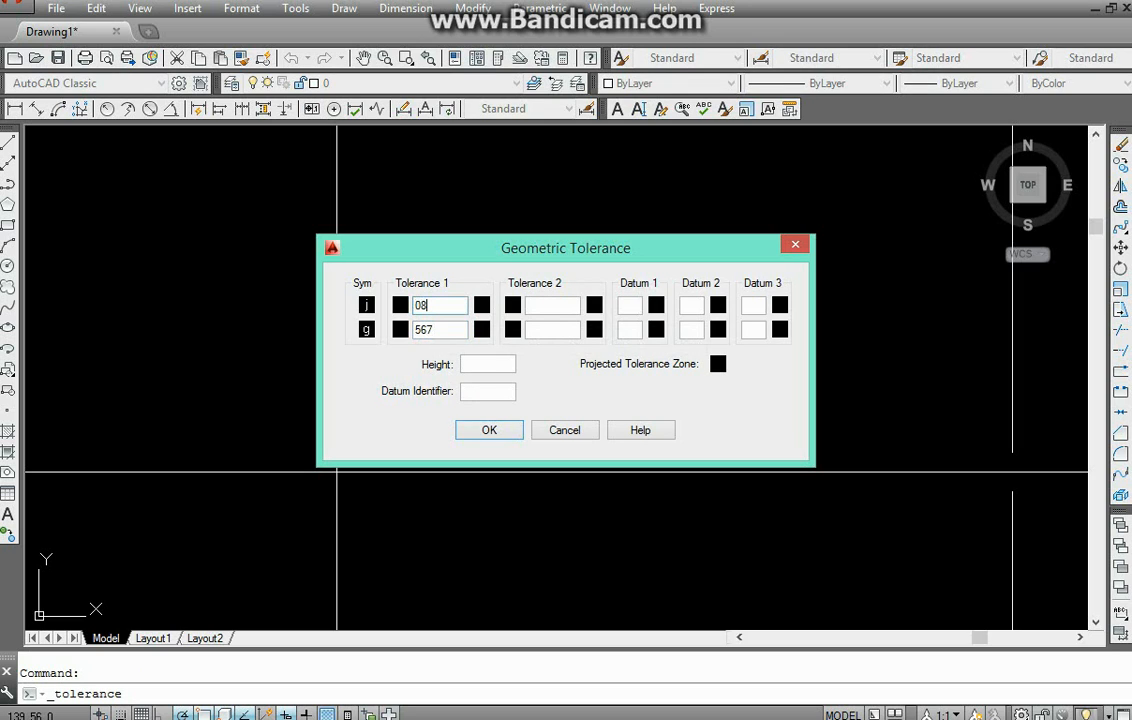
left_click(482, 305)
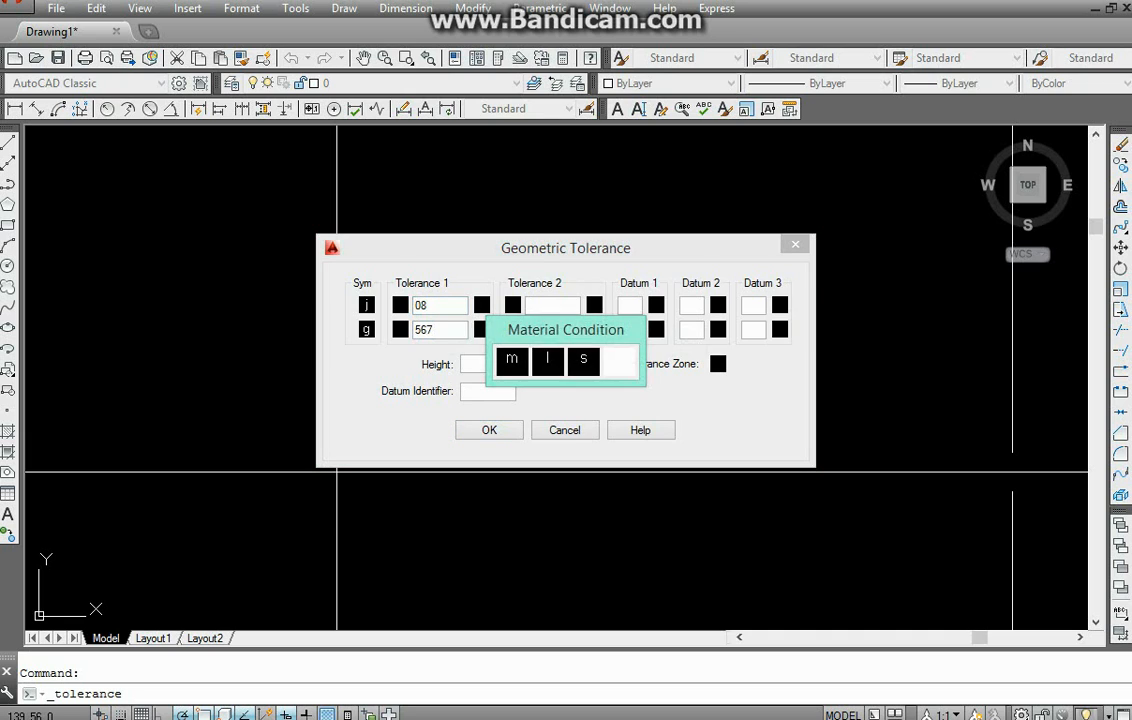
left_click(584, 359)
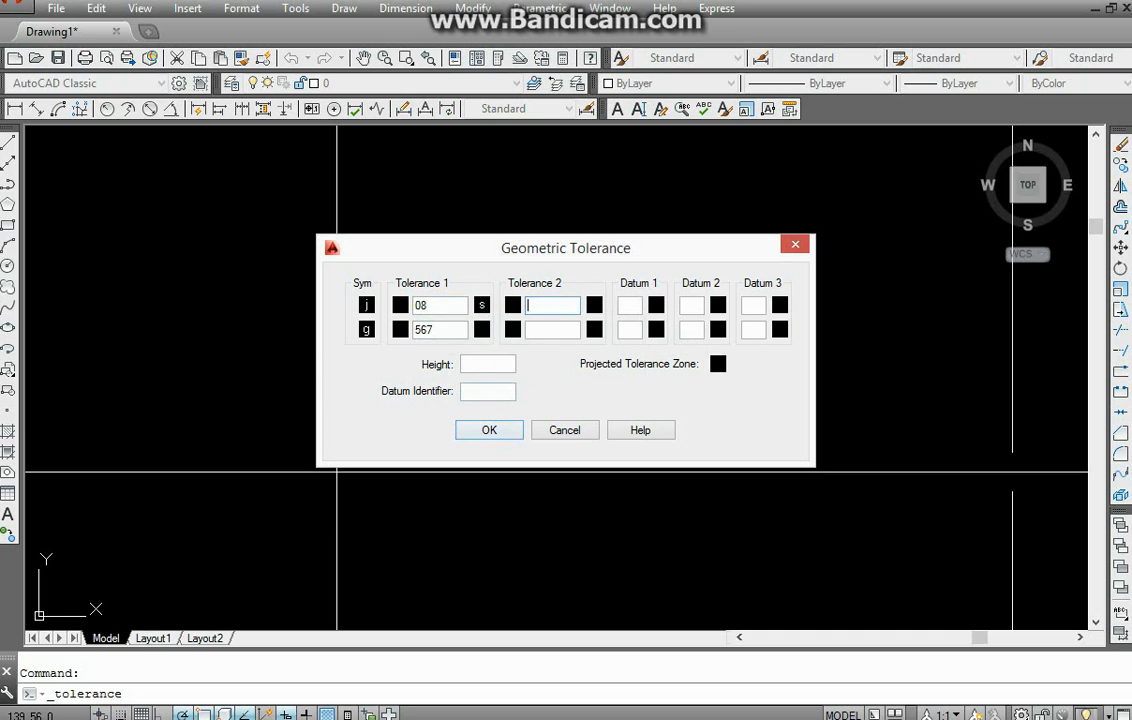
- Set the tolerance height to 56 and the datum identifier to 890, and accept the geometric tolerance settings
type("56")
left_click(487, 391)
type("890")
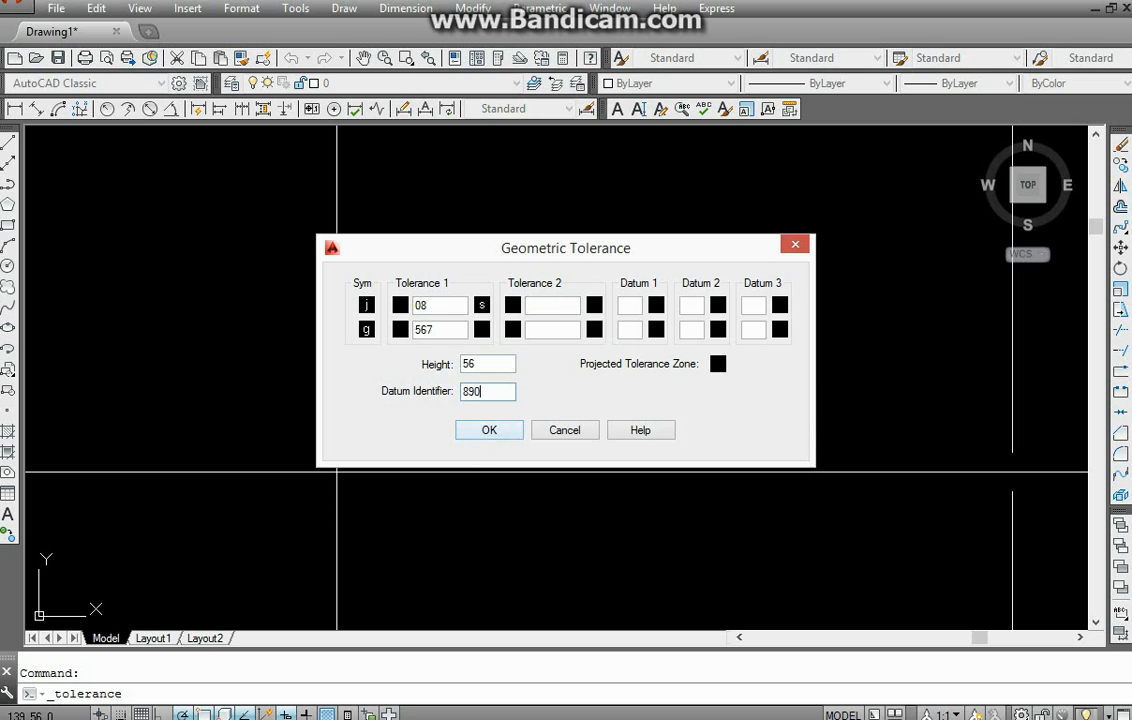
key("Return")
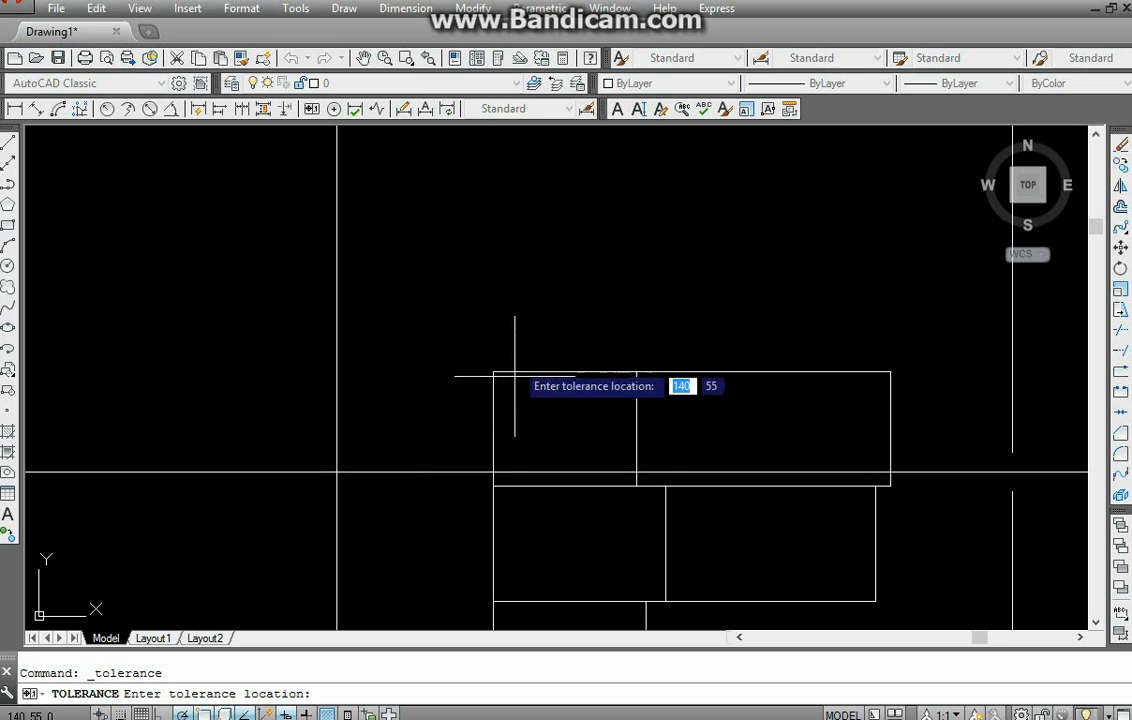
- Place the tolerance frame in the left-hand nested-rectangle figure, between the lower edges of its outermost and second rectangles
scroll(545, 260, "down", 3)
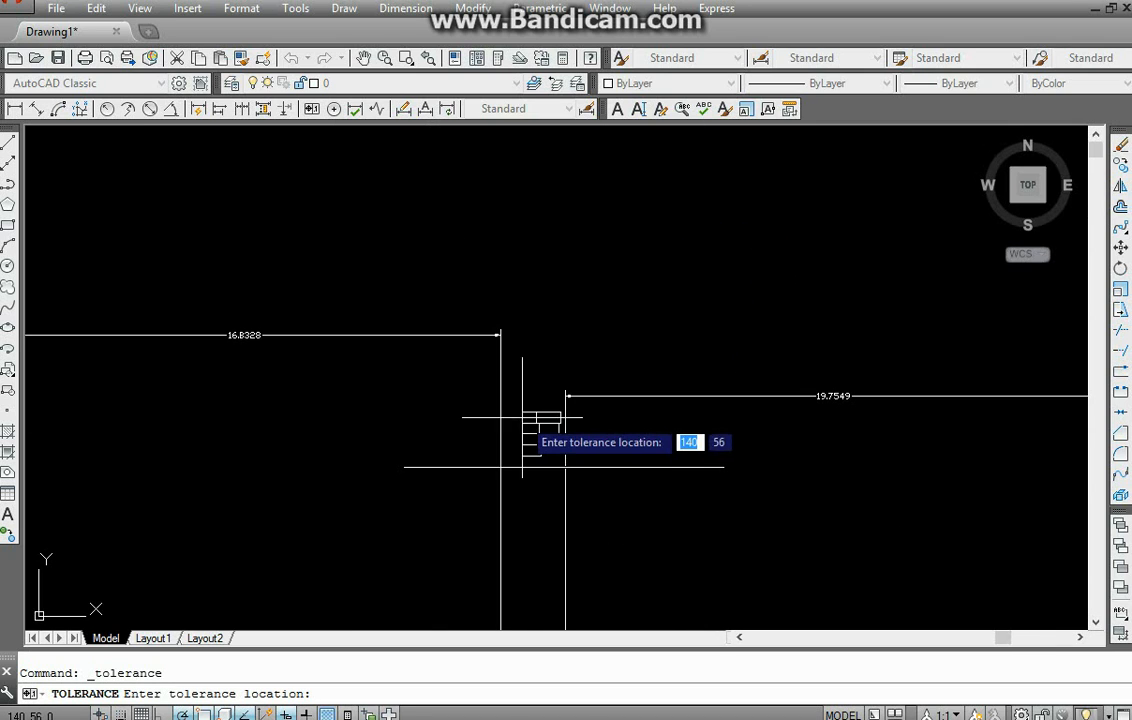
scroll(600, 420, "down", 2)
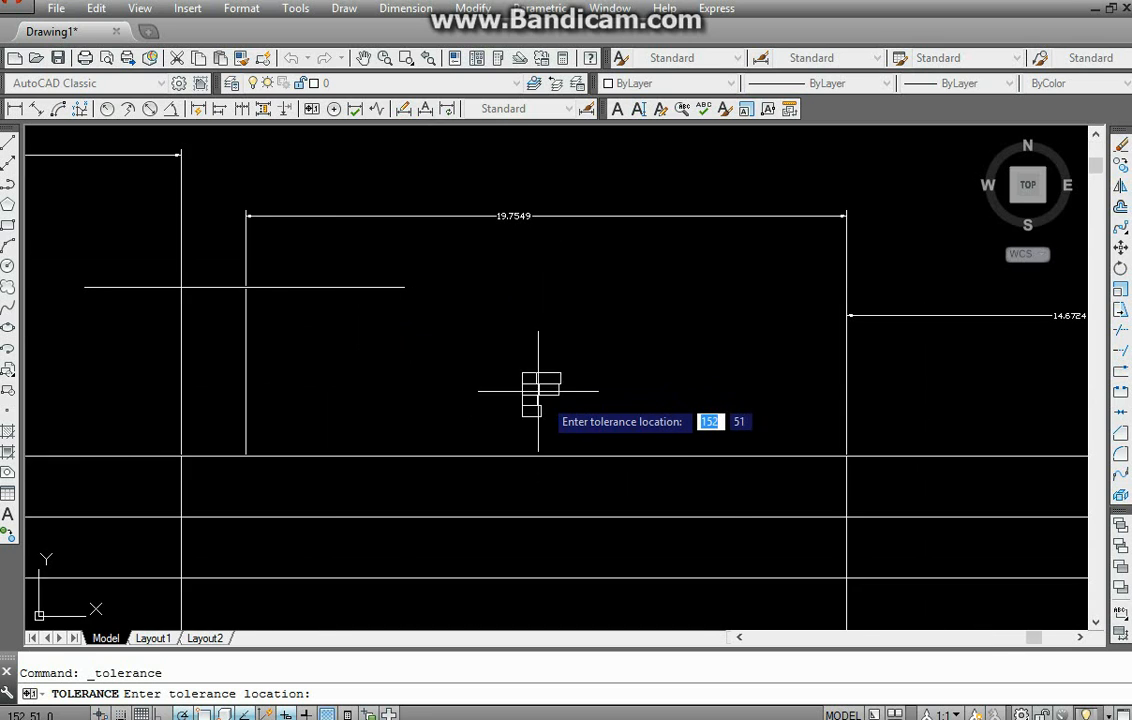
scroll(580, 410, "down", 3)
middle_click_drag(687, 445, 982, 375)
scroll(507, 291, "down", 1)
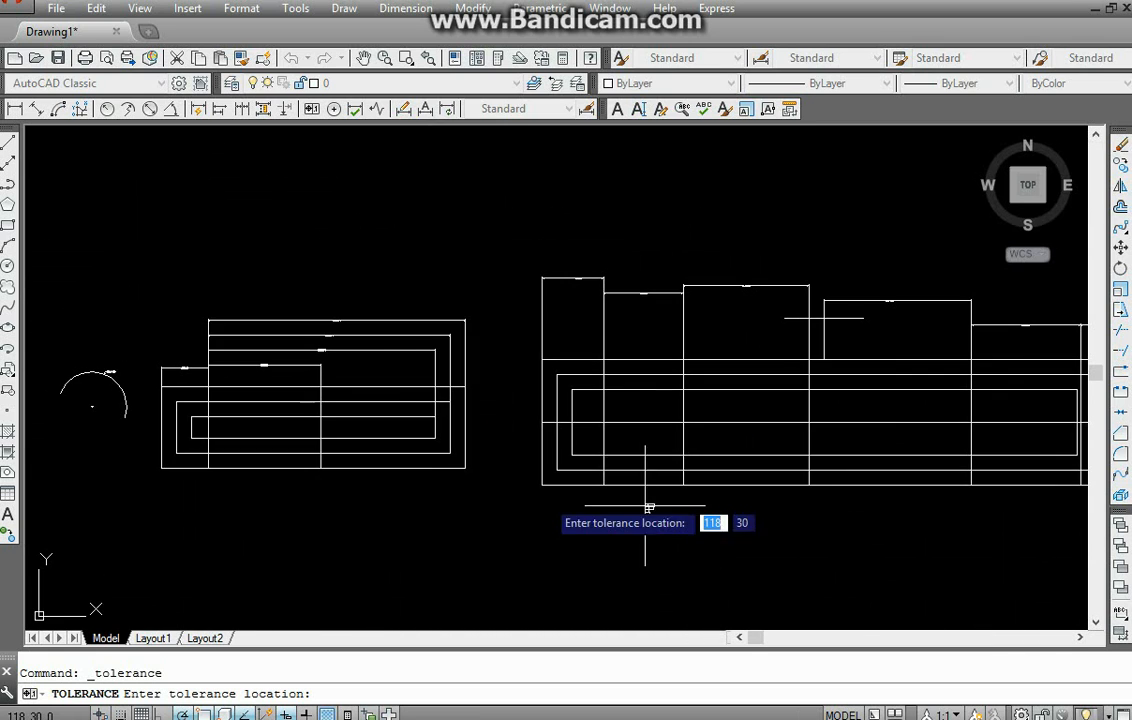
middle_click_drag(537, 466, 777, 440)
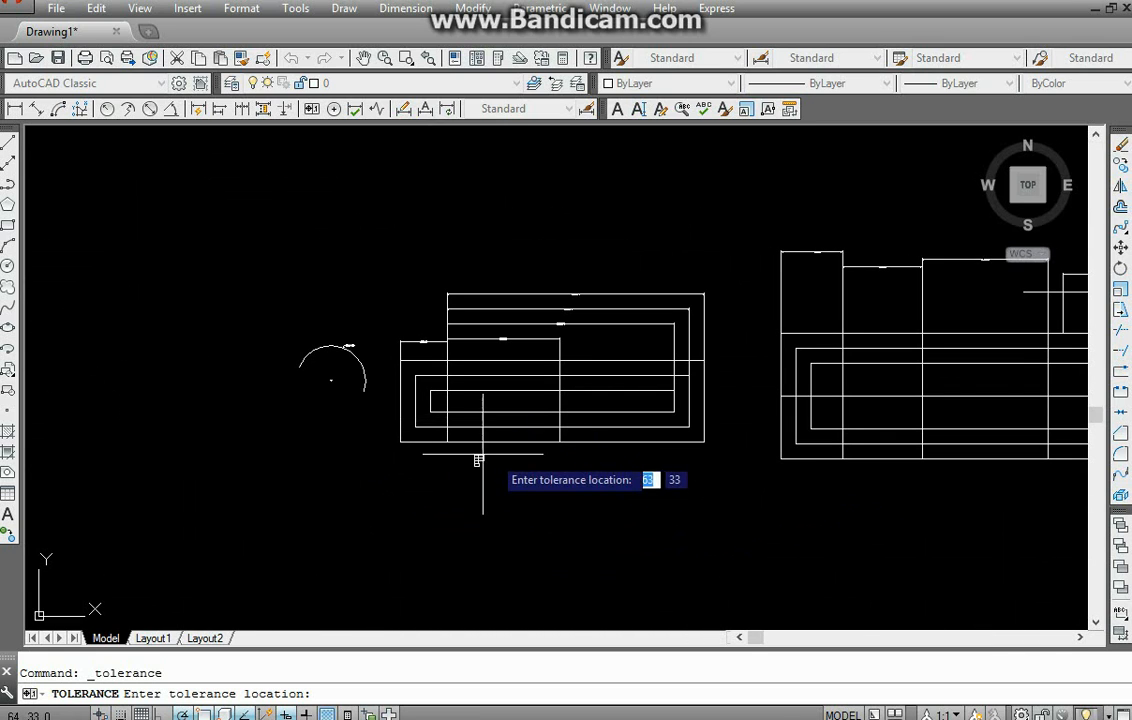
scroll(502, 457, "up", 5)
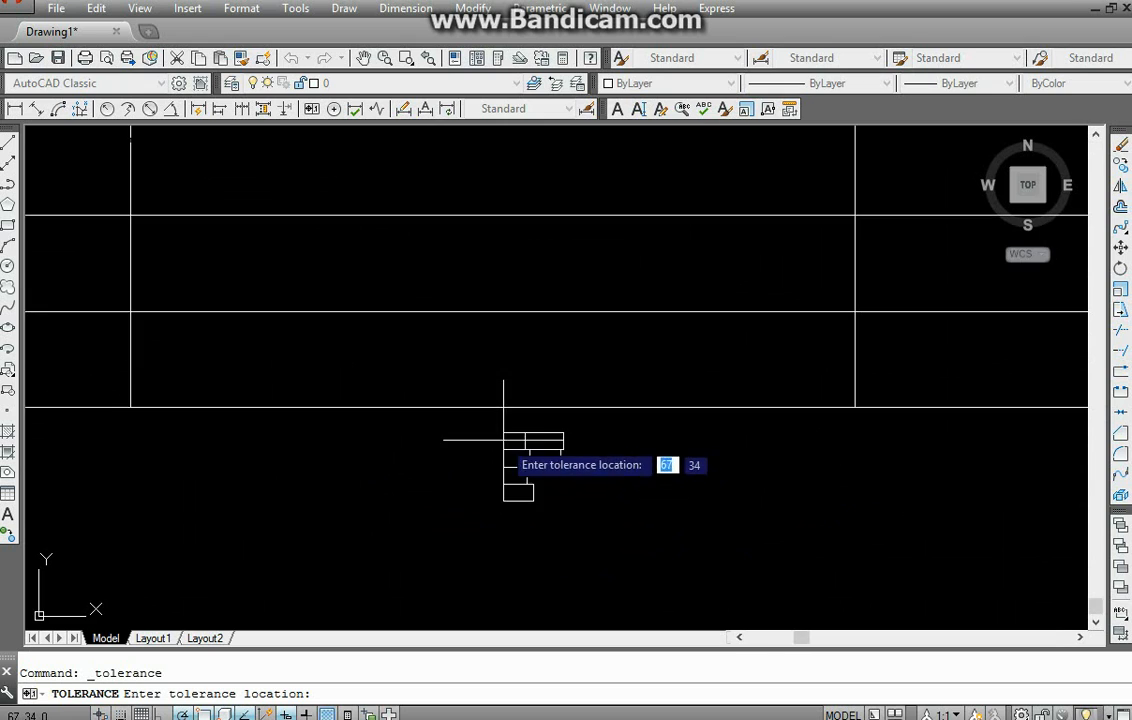
left_click(494, 335)
scroll(521, 383, "up", 4)
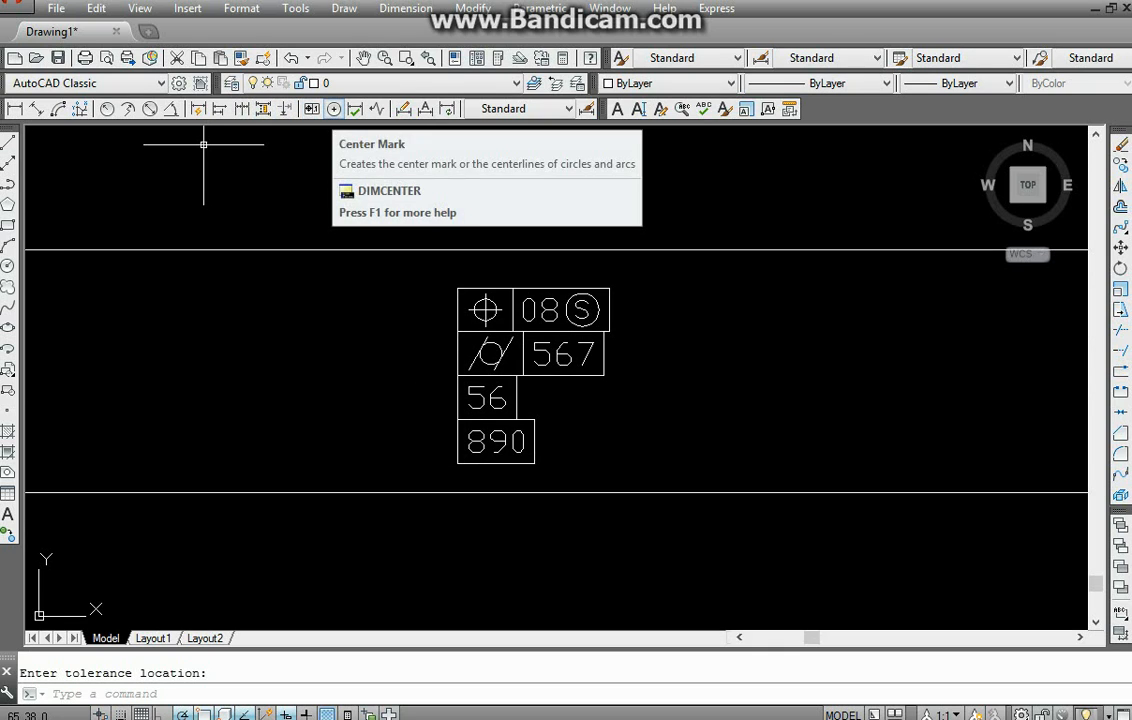
- Draw a circle with a radius of about 11 units below the gap between the two nested-rectangle figures
scroll(316, 298, "down", 6)
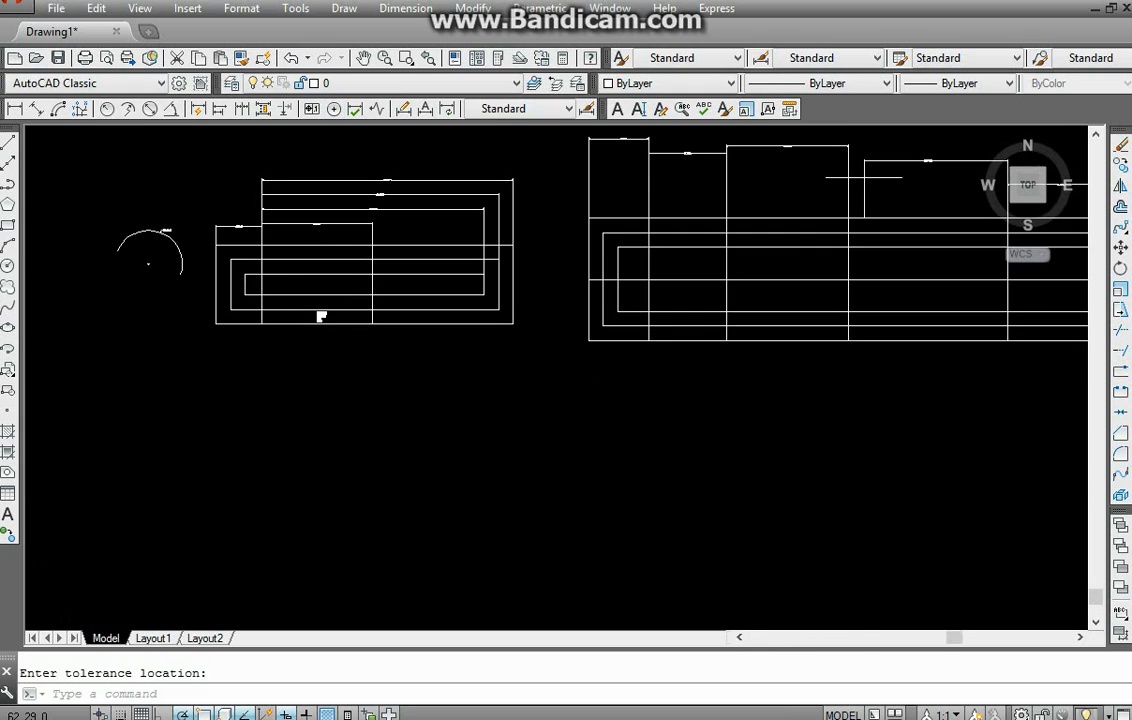
left_click(8, 265)
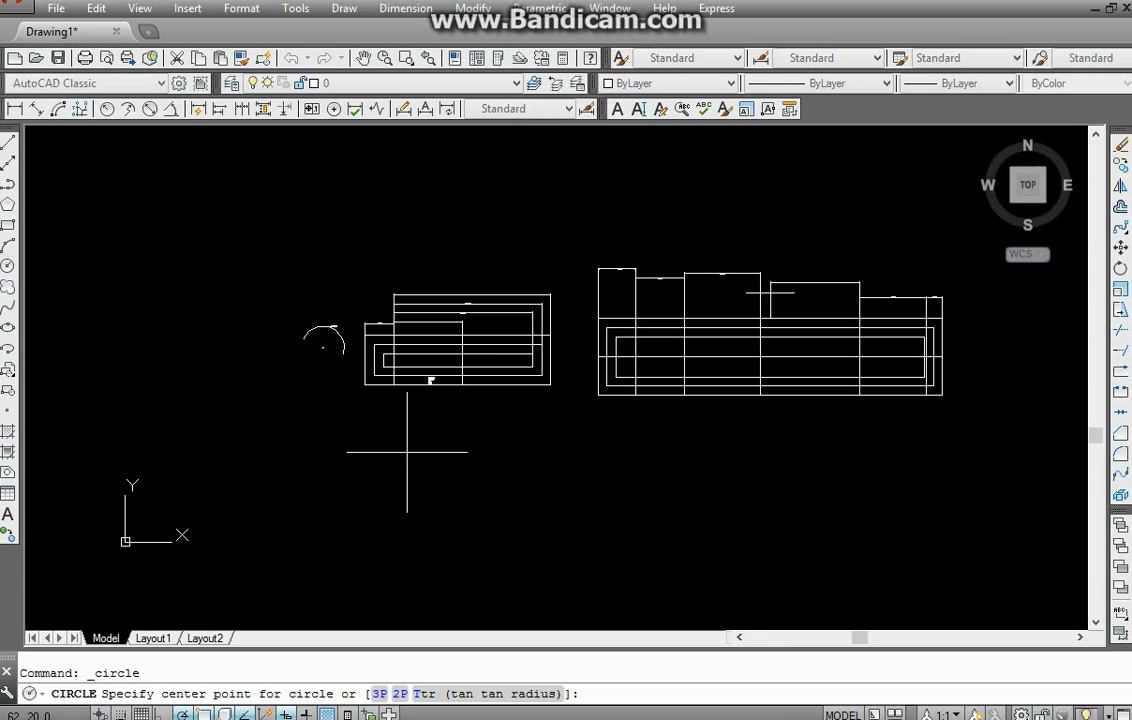
left_click(570, 478)
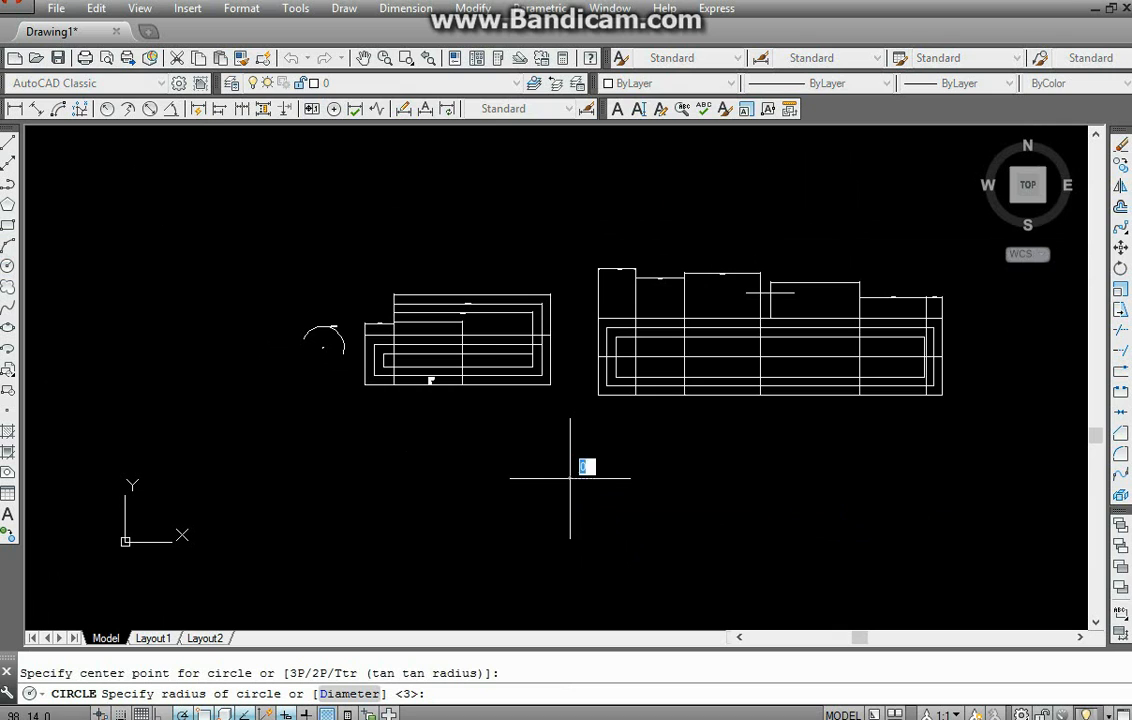
left_click(620, 476)
middle_click_drag(523, 430, 424, 389)
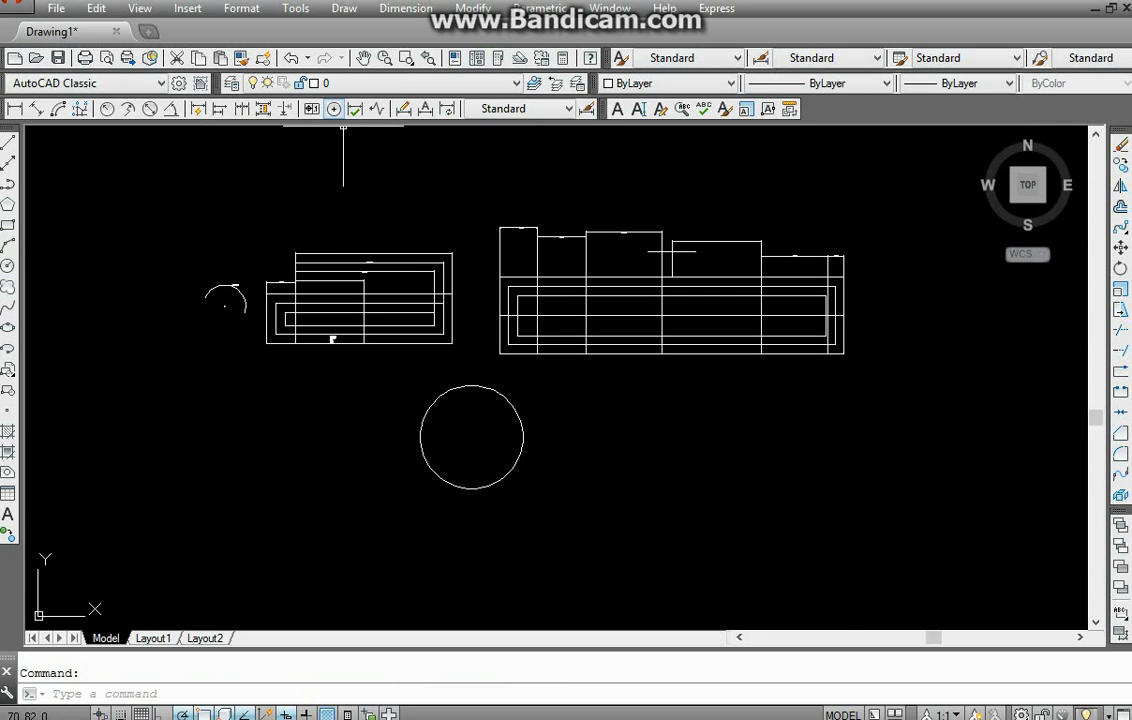
- Add a center mark to the new circle
left_click(334, 109)
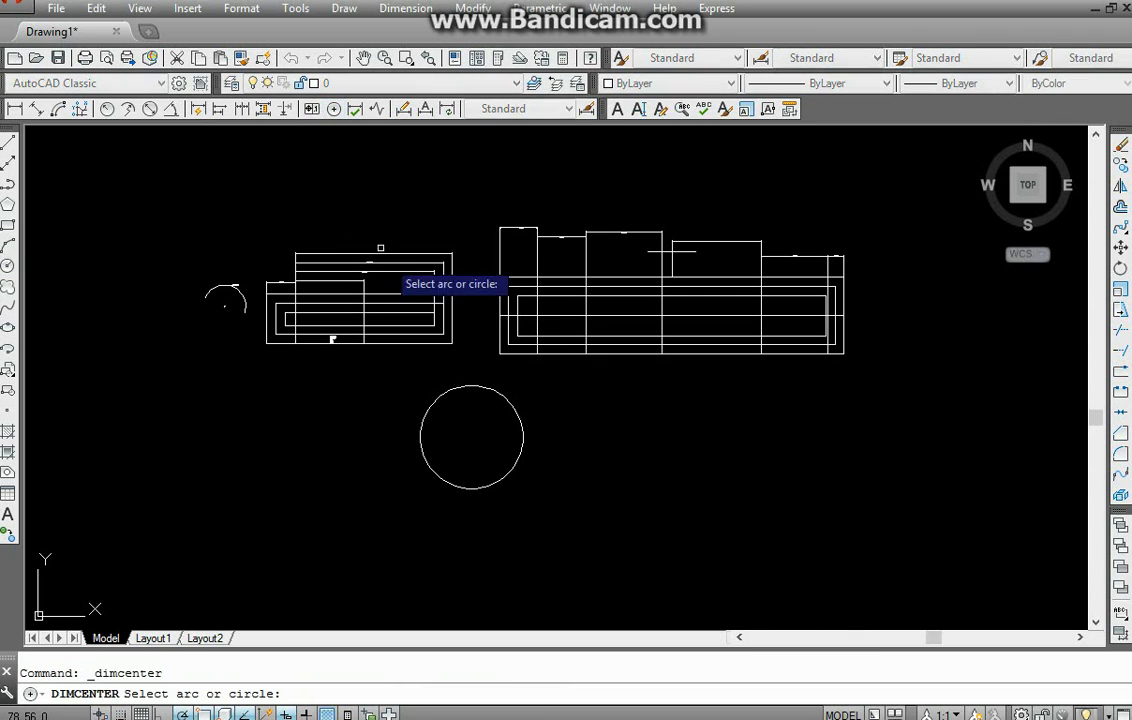
left_click(509, 403)
scroll(473, 436, "up", 8)
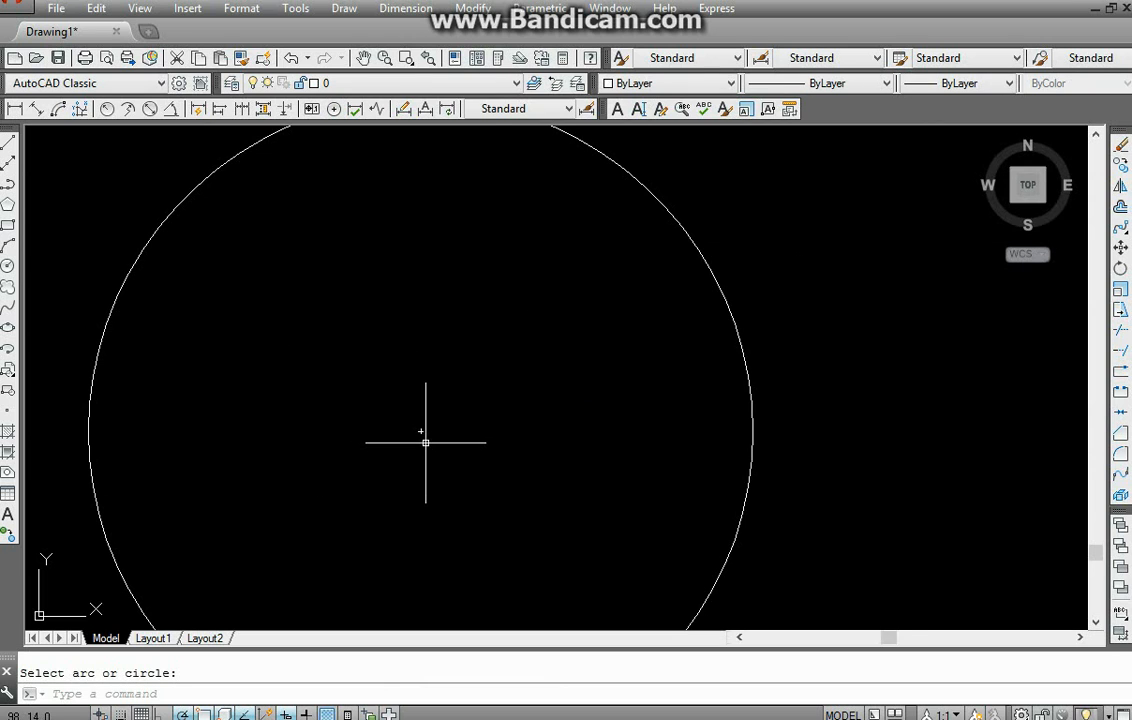
- Draw a large three-point arc to the right of the circle, curving over and down the right side
scroll(425, 442, "down", 4)
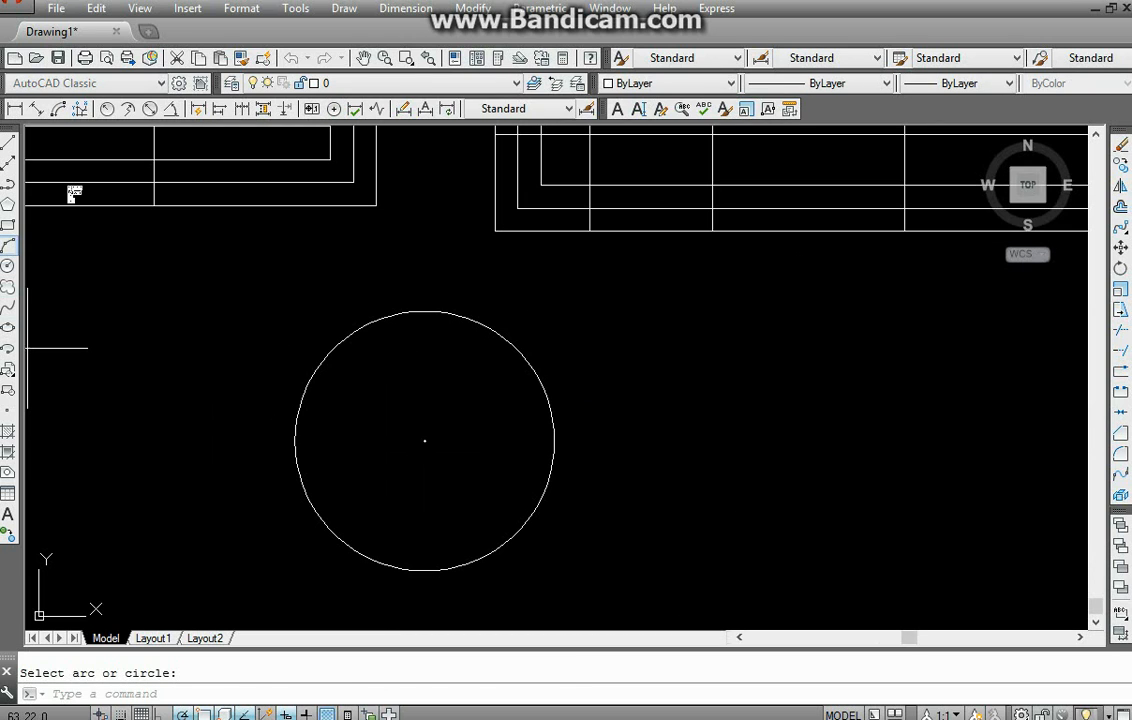
left_click(8, 245)
left_click(642, 334)
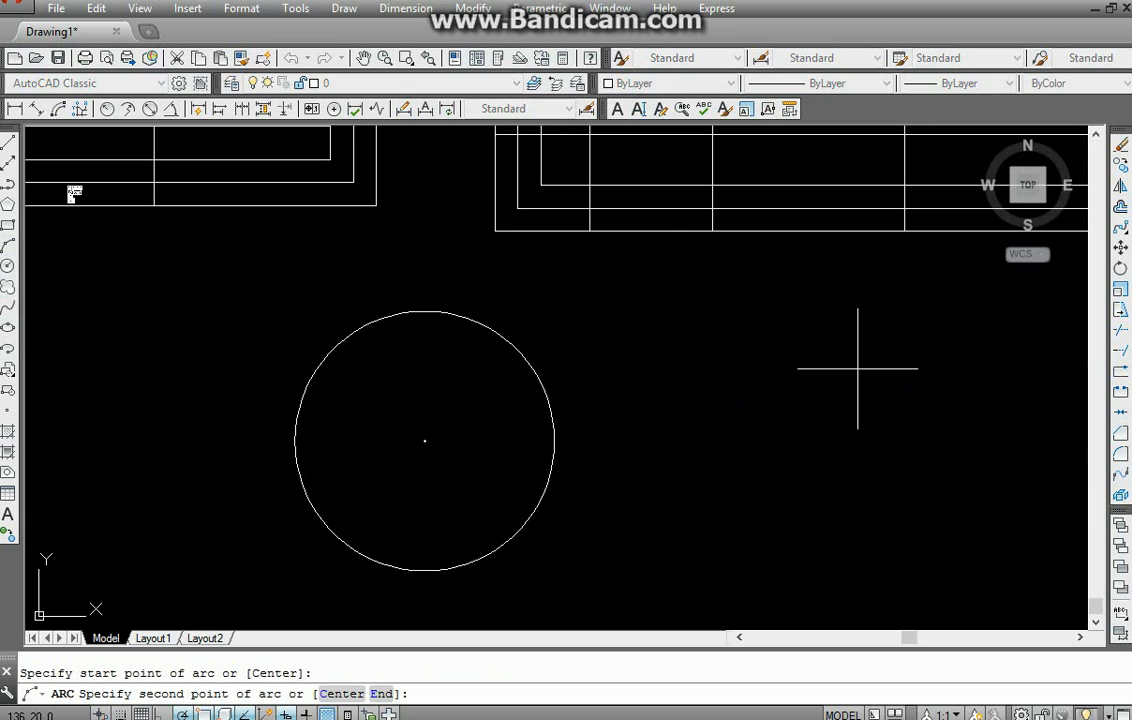
left_click(857, 368)
left_click(777, 531)
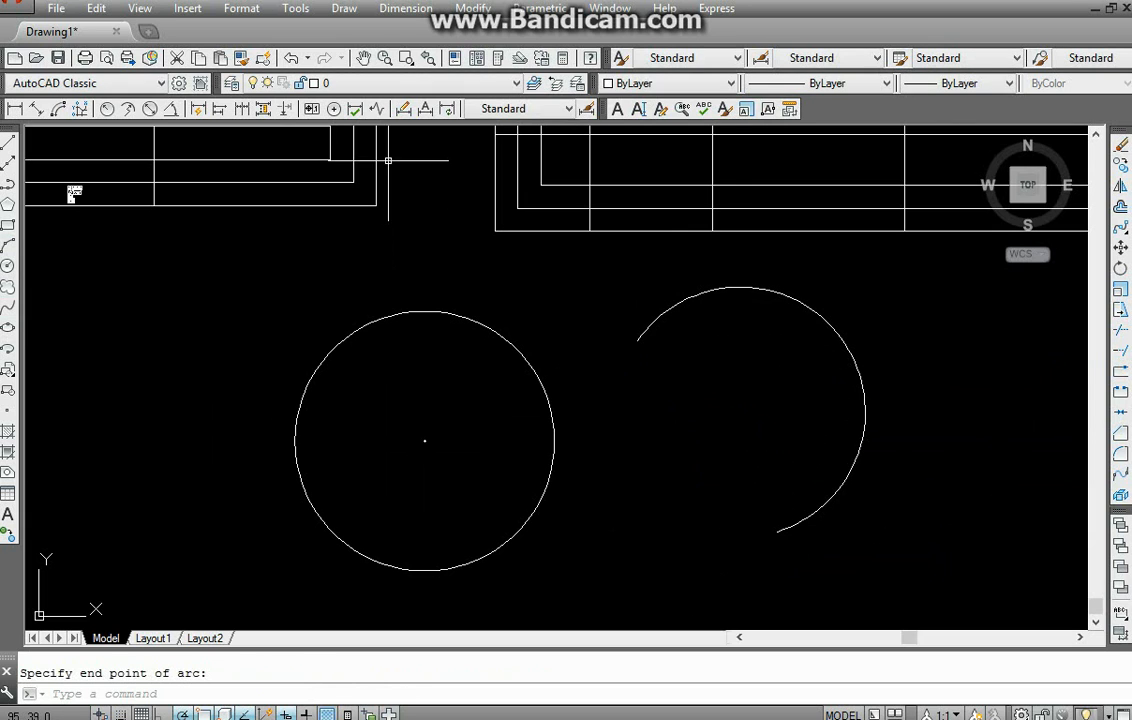
- Add a center mark to the new arc beside the circle
left_click(334, 108)
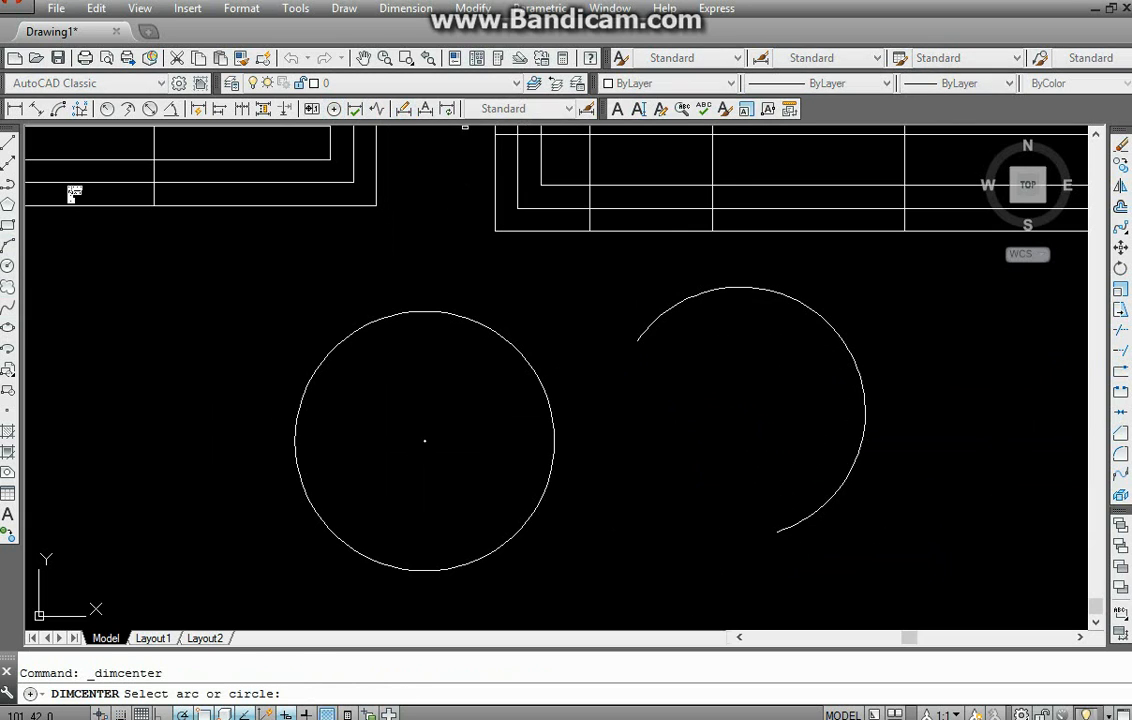
left_click(845, 352)
scroll(740, 418, "up", 5)
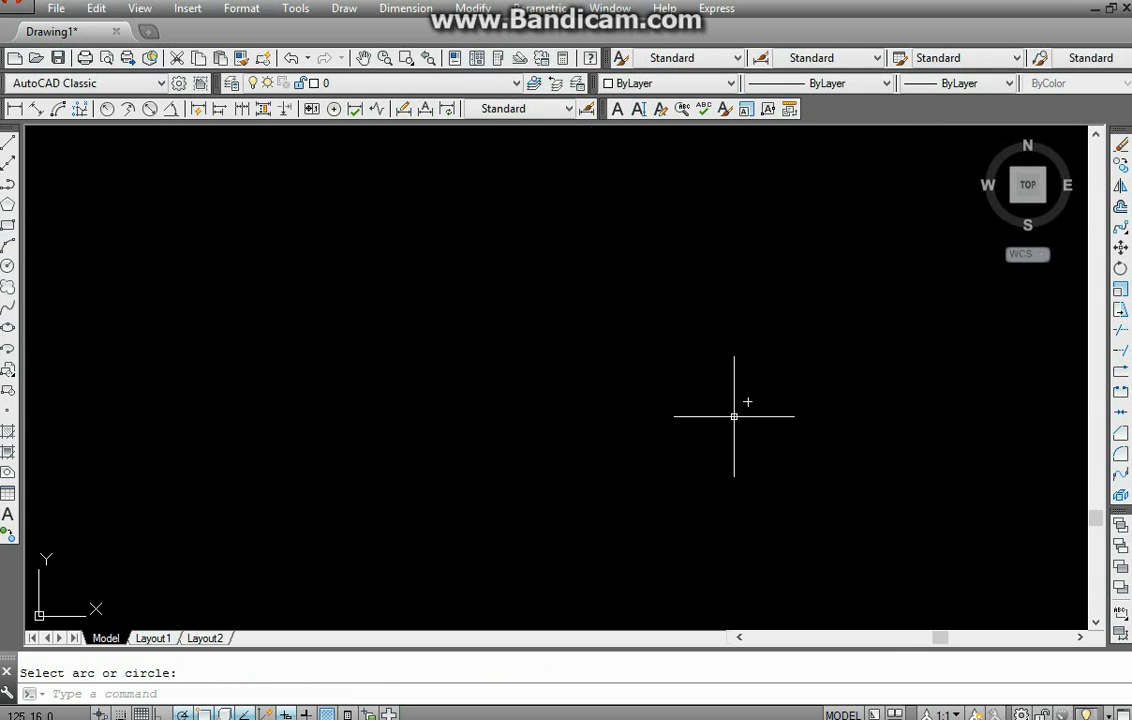
scroll(730, 435, "down", 8)
scroll(715, 448, "up", 8)
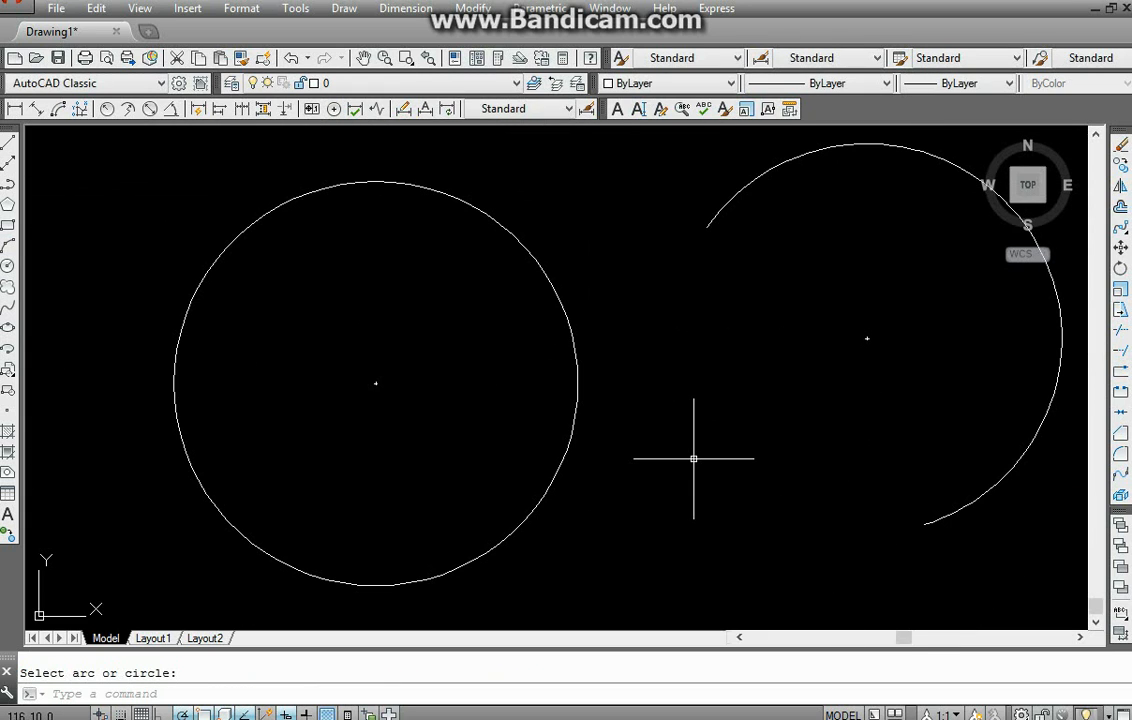
middle_click_drag(551, 366, 394, 366)
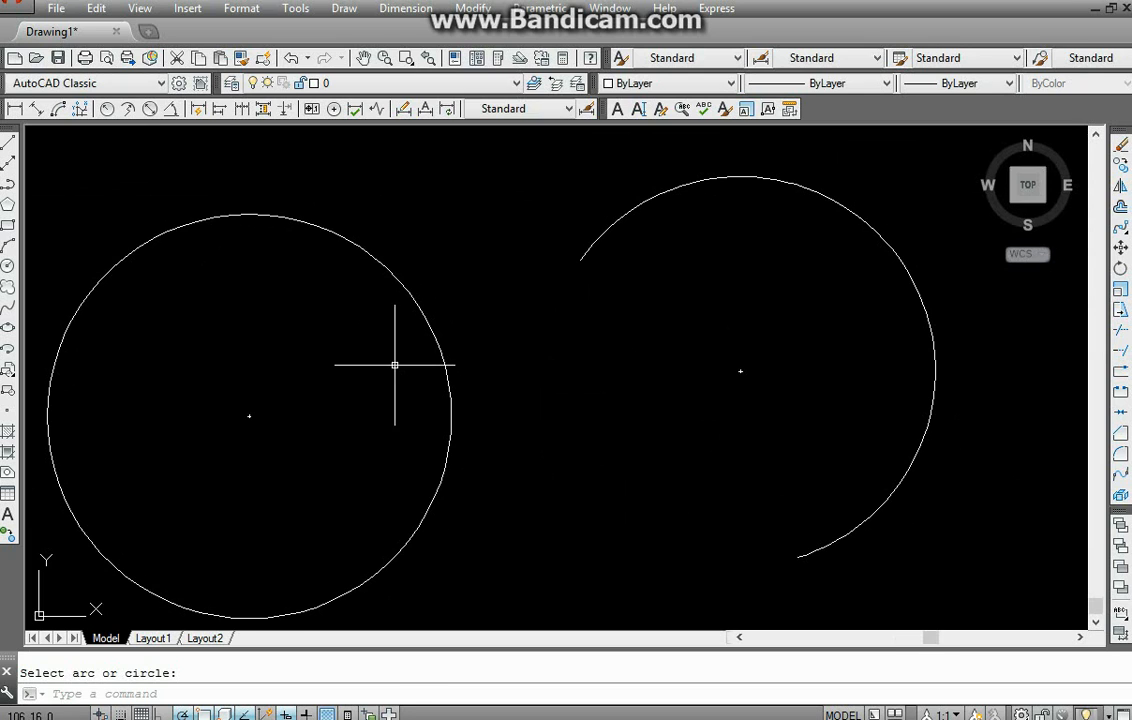
key("Escape")
- Draw a line about 11 units long from the circle's center mark to the lower-right part of its circumference
scroll(435, 318, "down", 3)
scroll(403, 349, "up", 5)
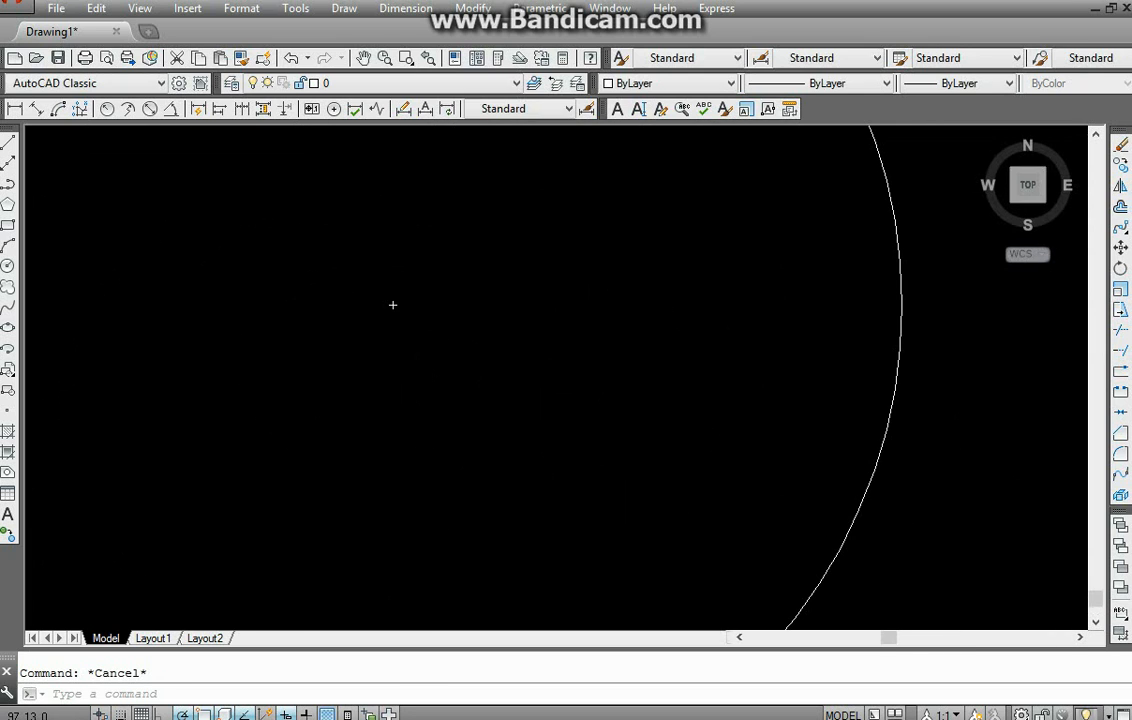
scroll(425, 351, "down", 3)
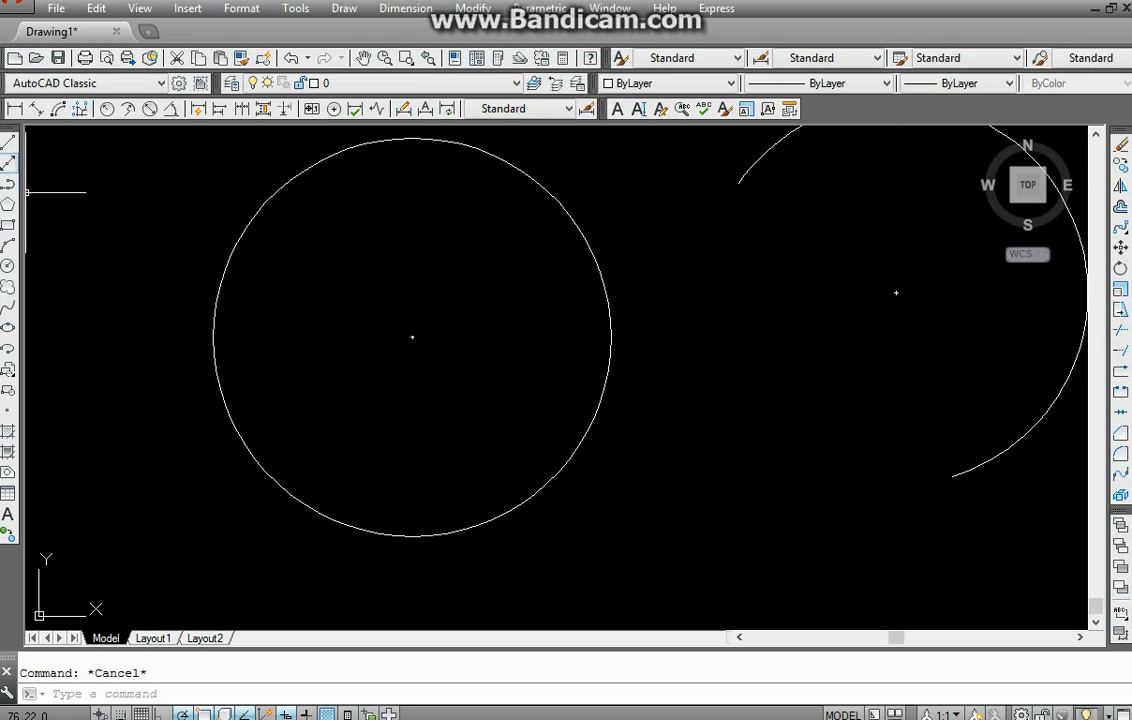
left_click(8, 143)
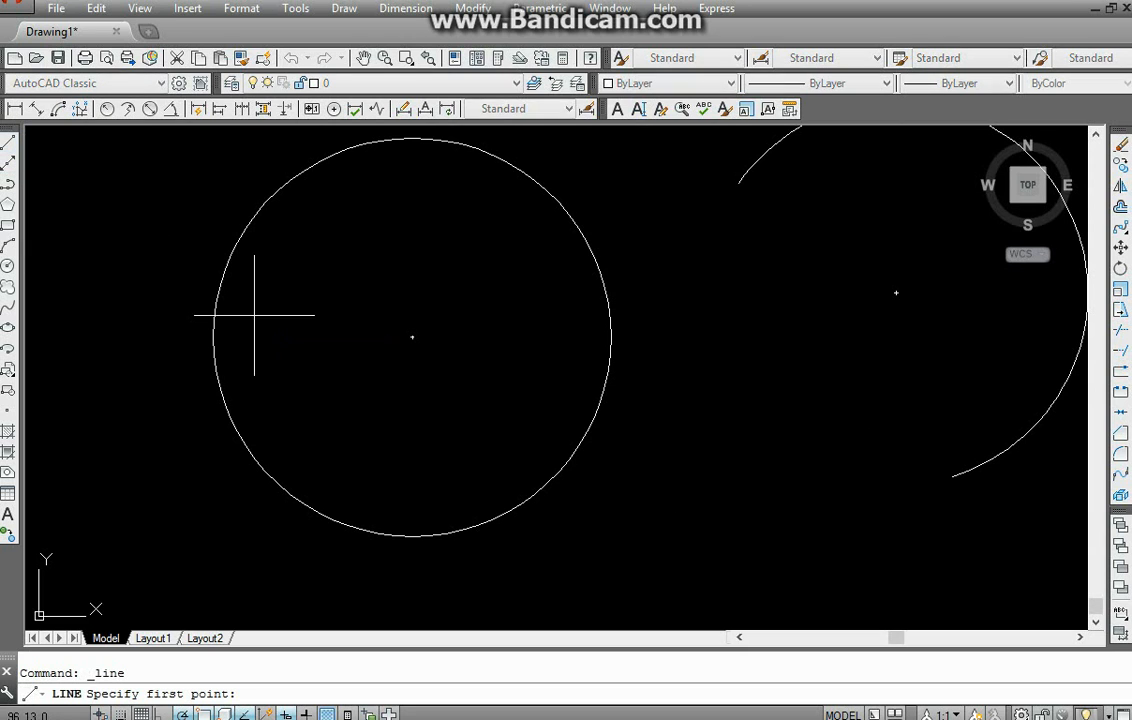
left_click(412, 339)
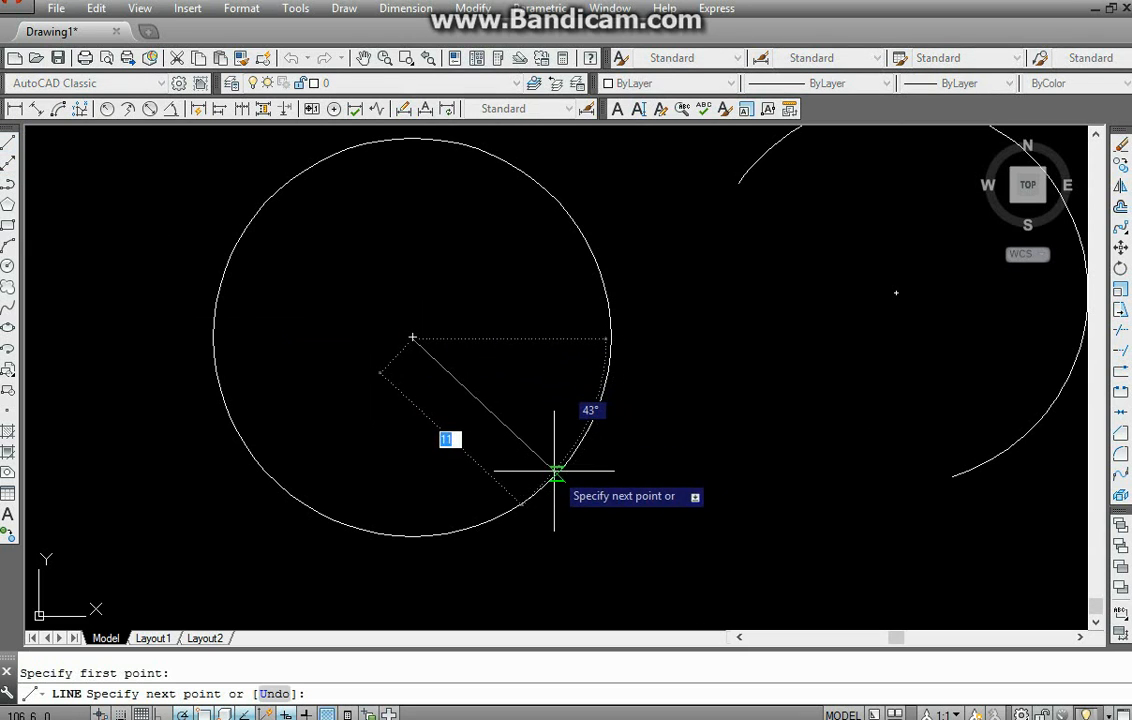
left_click(552, 465)
key("Escape")
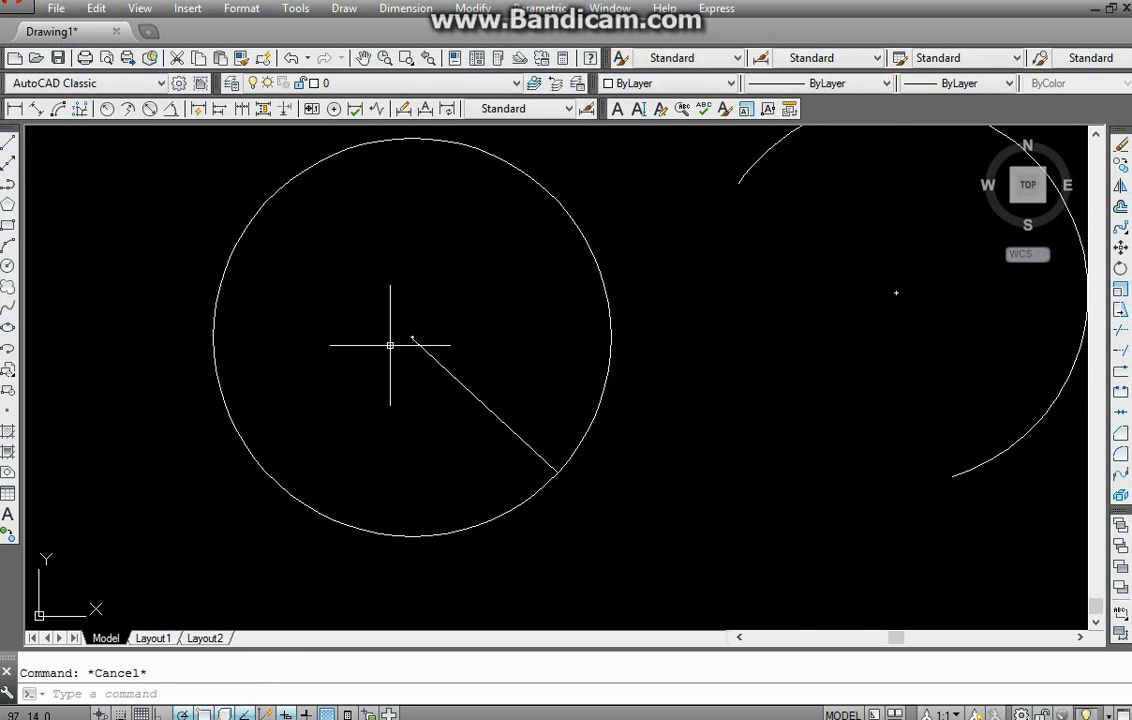
scroll(392, 341, "up", 5)
scroll(432, 380, "down", 6)
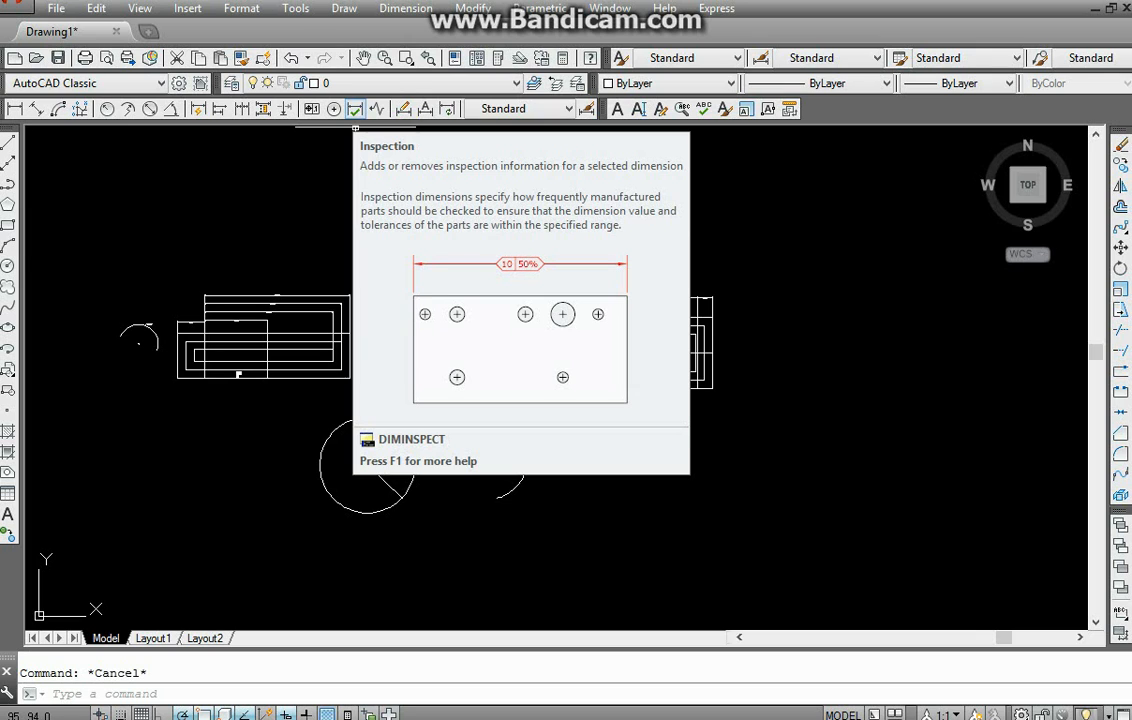
- Add an Angular inspection frame with a 50% inspection rate and no label to the uppermost dimension over the smaller part
left_click(355, 109)
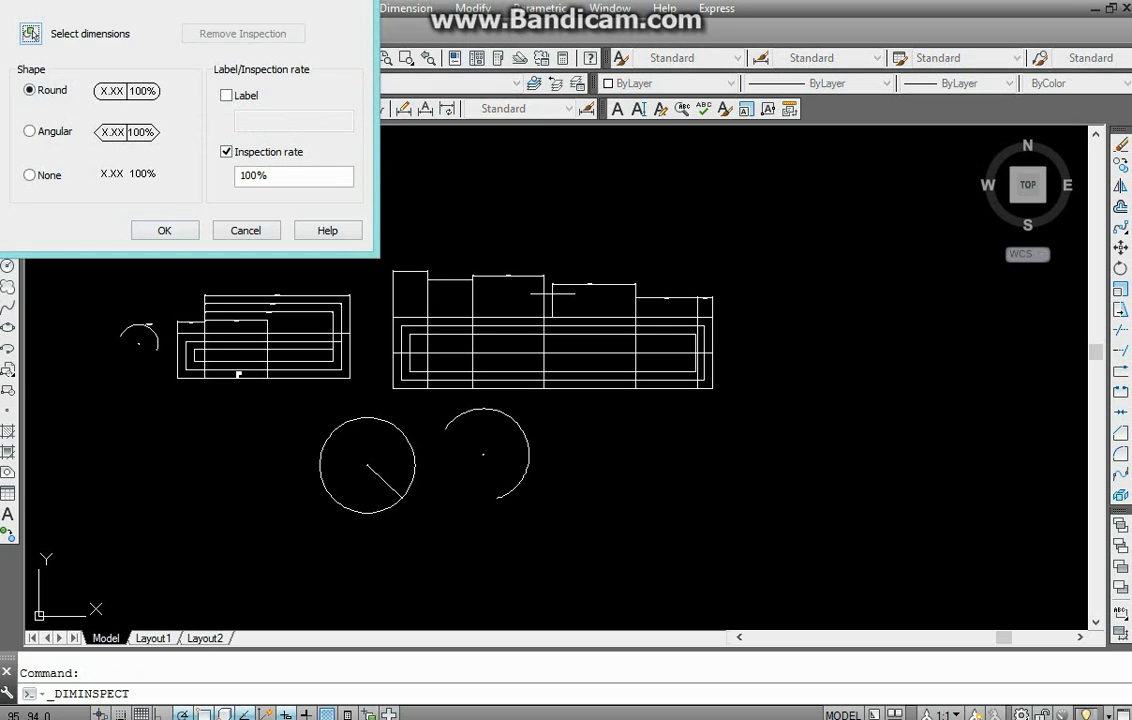
left_click(30, 33)
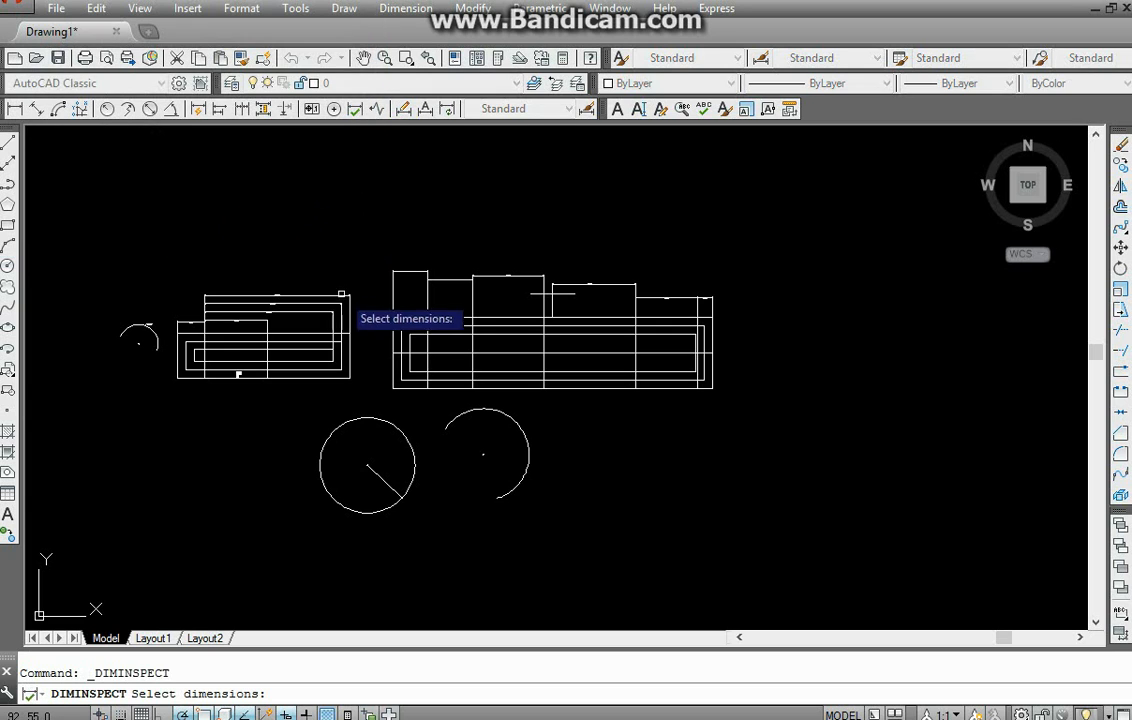
scroll(255, 305, "up", 5)
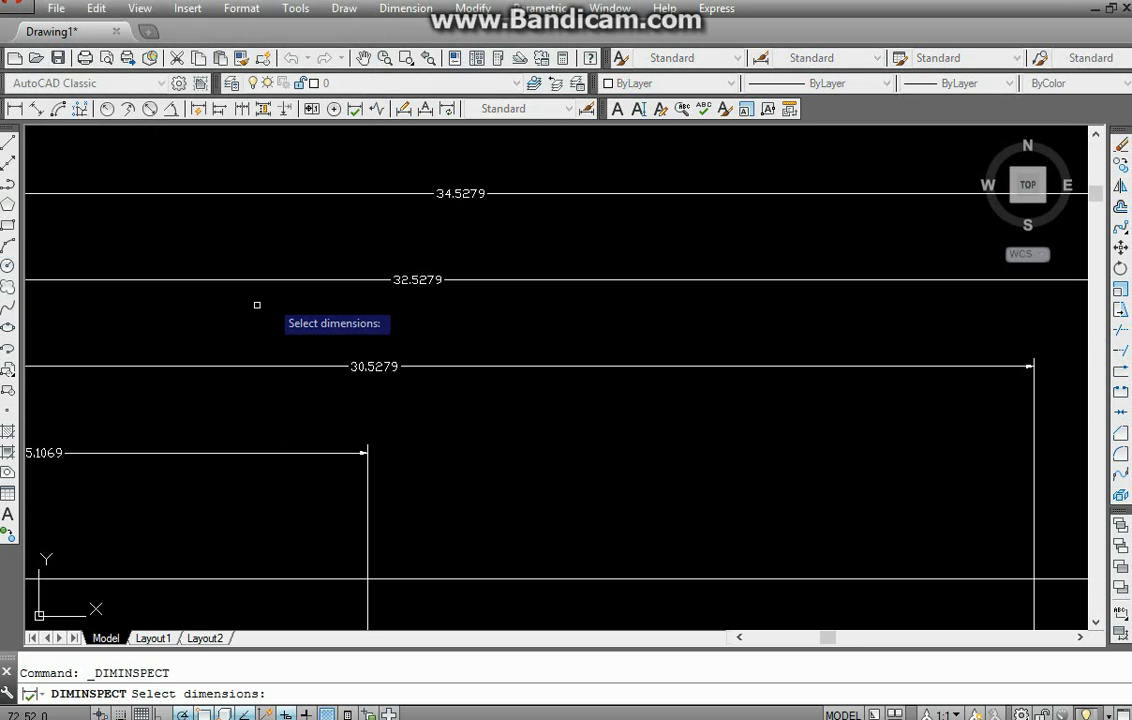
left_click(449, 192)
key("Return")
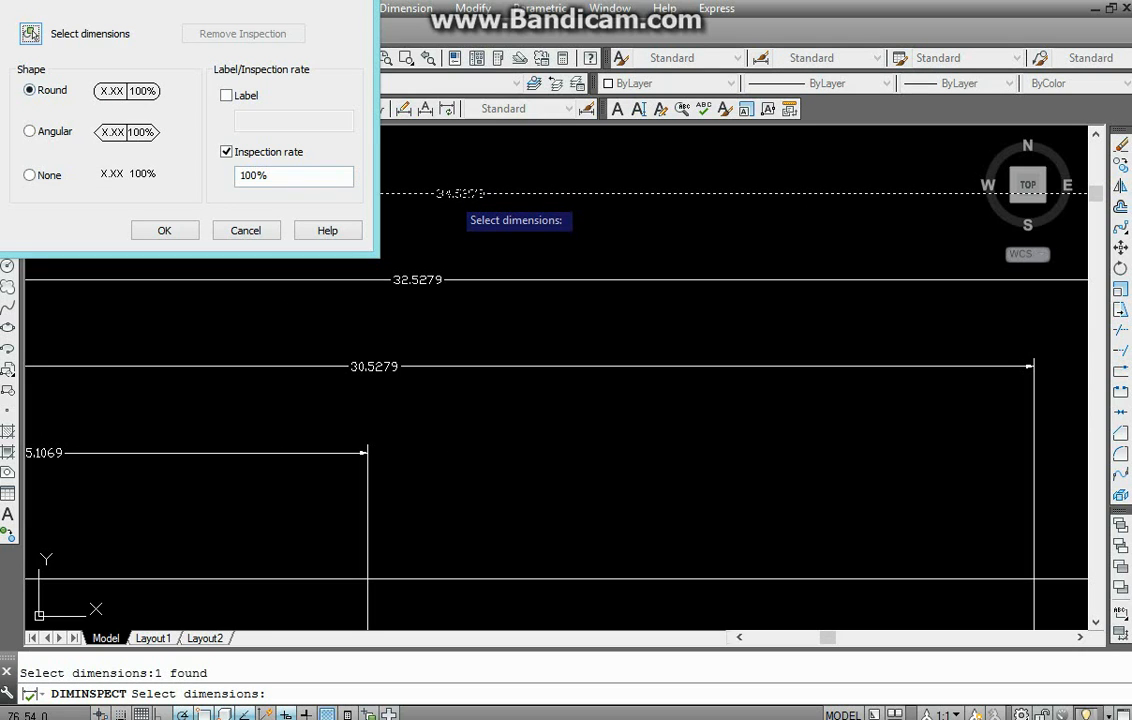
left_click(29, 131)
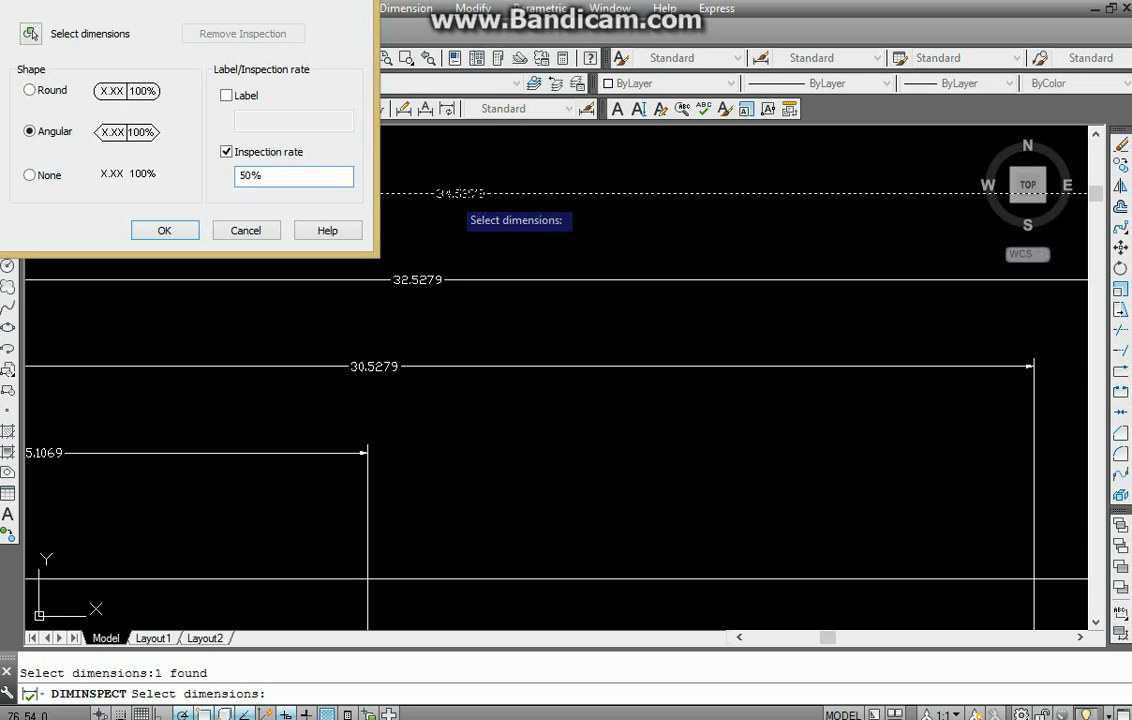
left_click(226, 95)
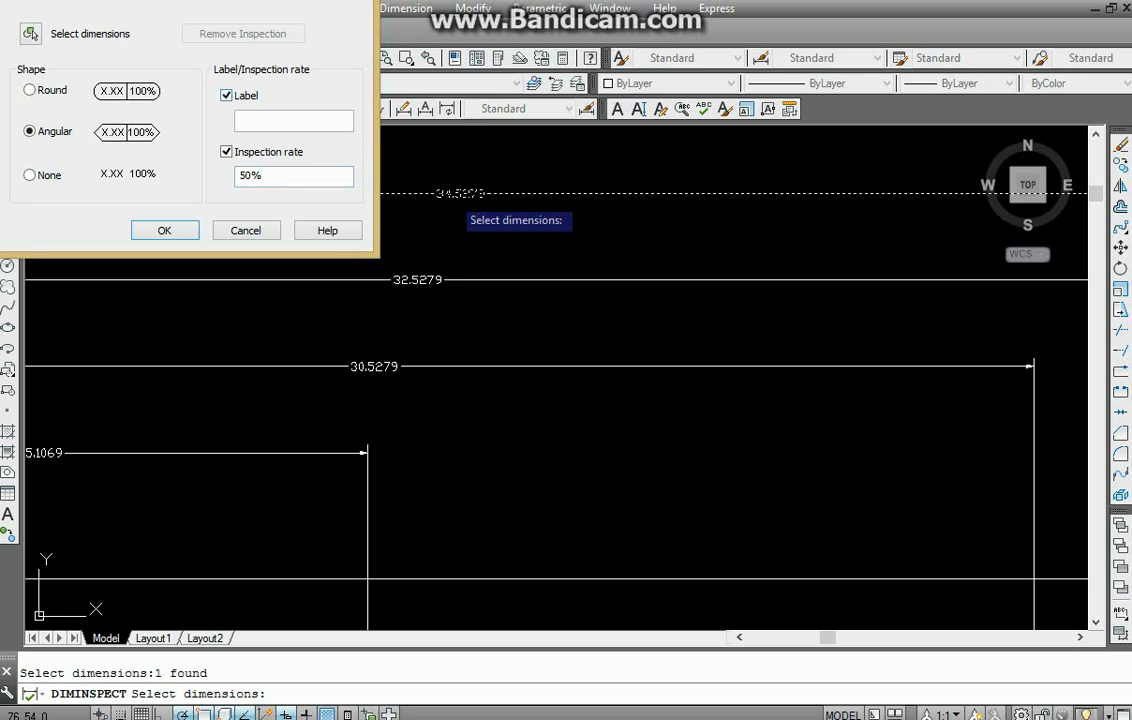
left_click(226, 95)
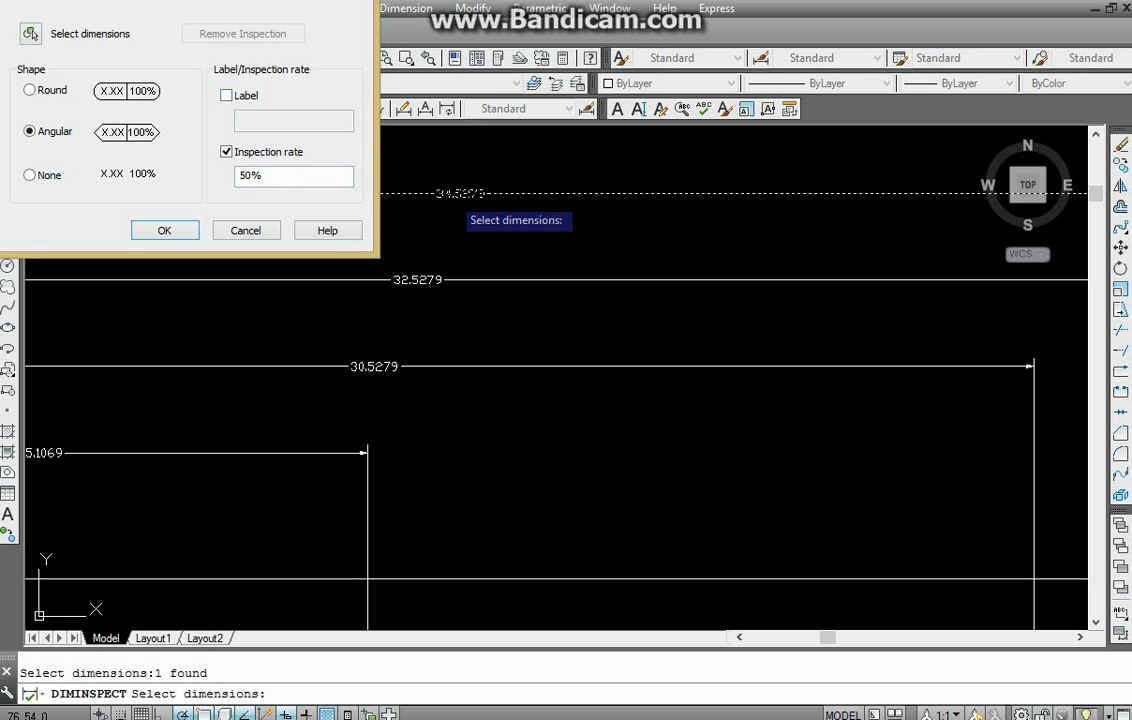
key("Return")
scroll(490, 199, "up", 6)
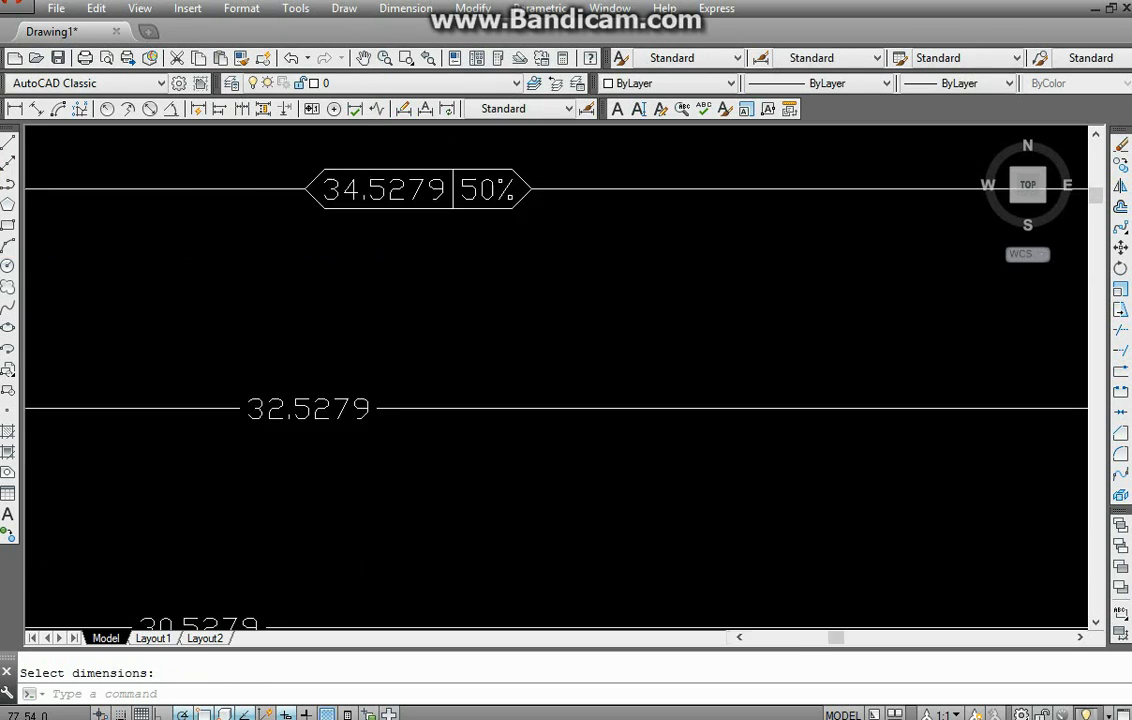
scroll(455, 341, "down", 6)
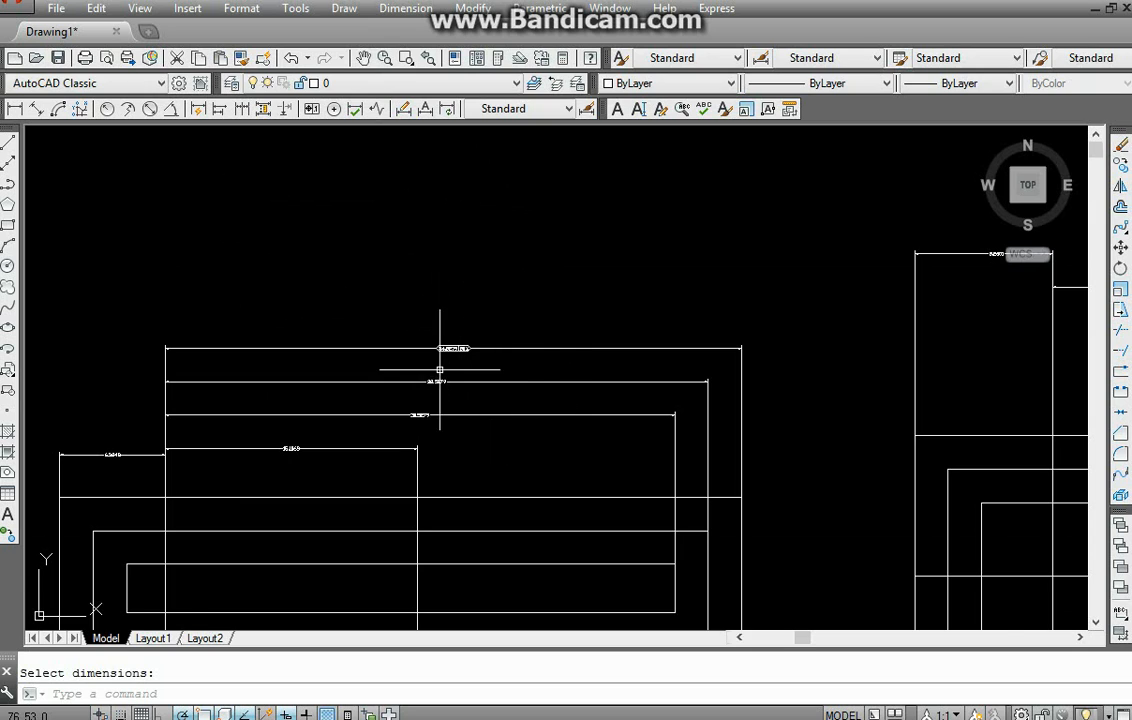
- Add a jog line to the uppermost dimension, to the right of its inspection frame
scroll(452, 348, "up", 6)
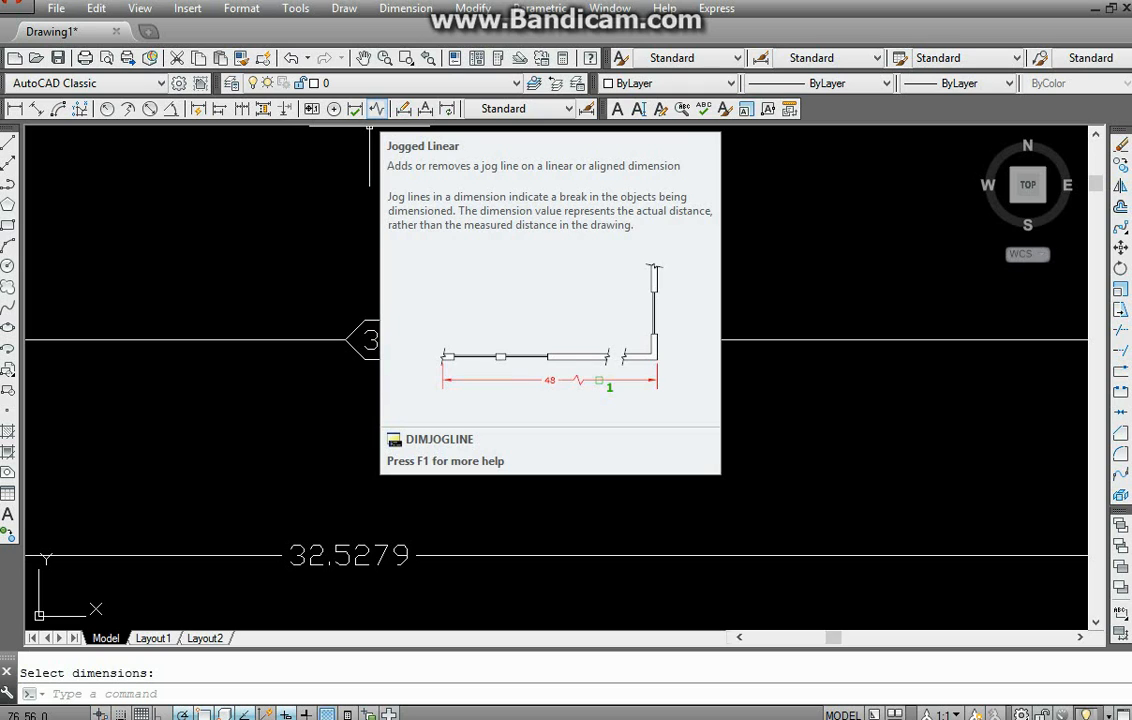
left_click(376, 108)
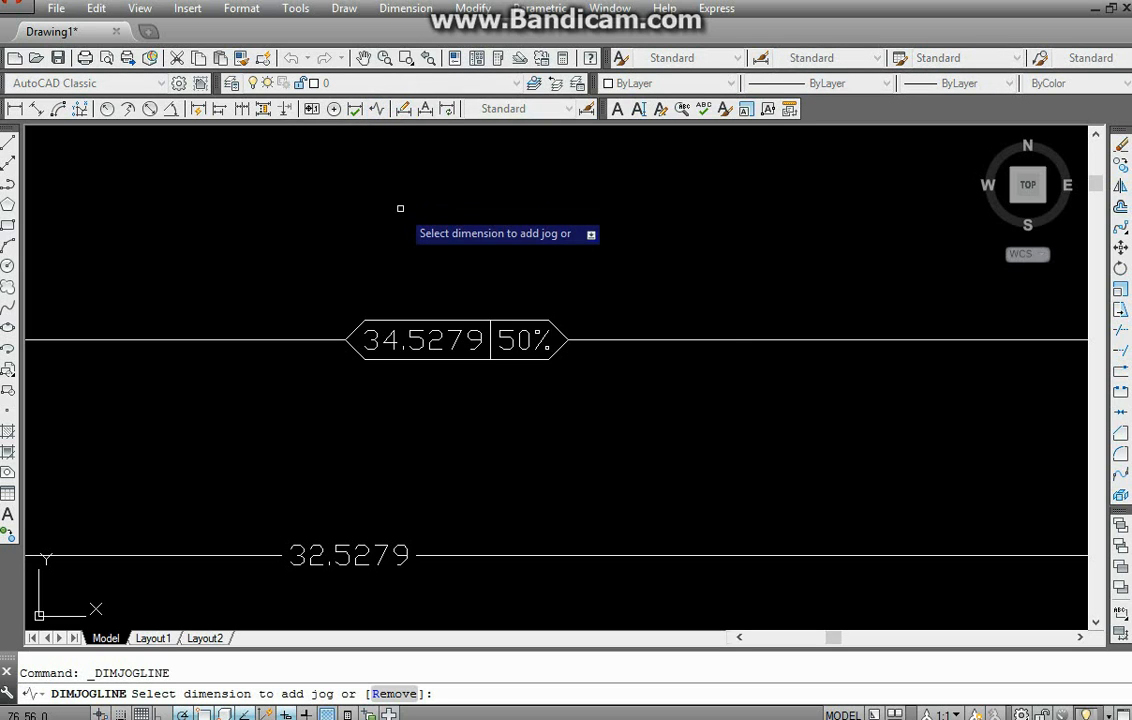
scroll(400, 208, "down", 4)
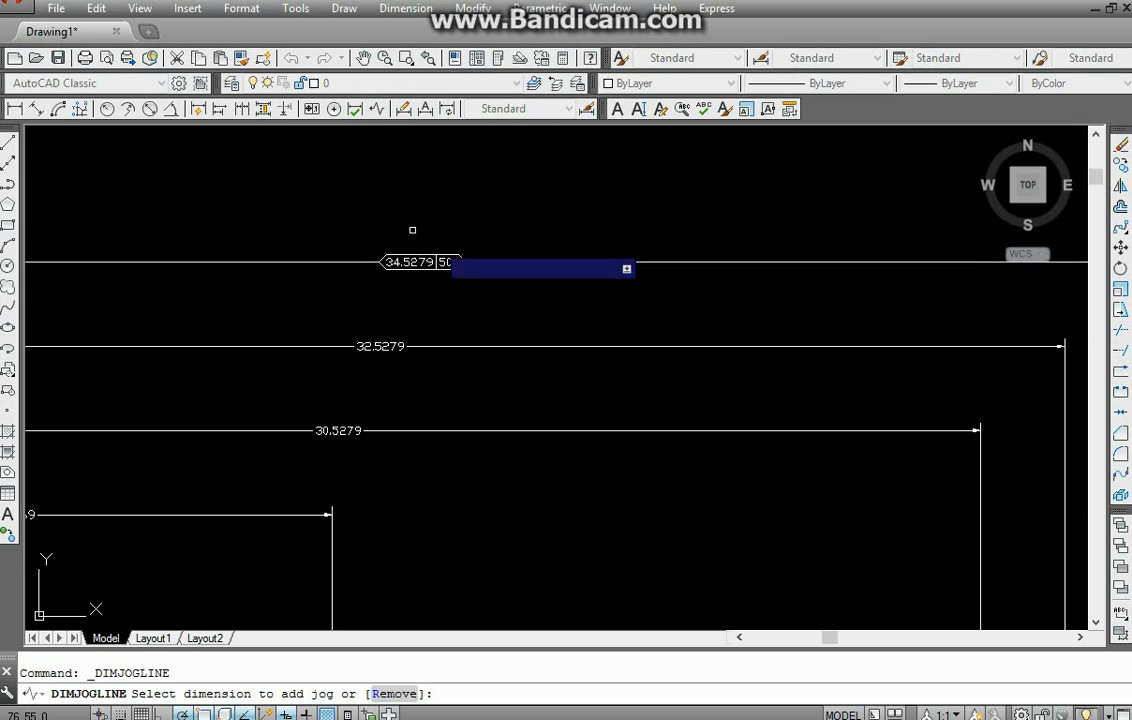
left_click(708, 261)
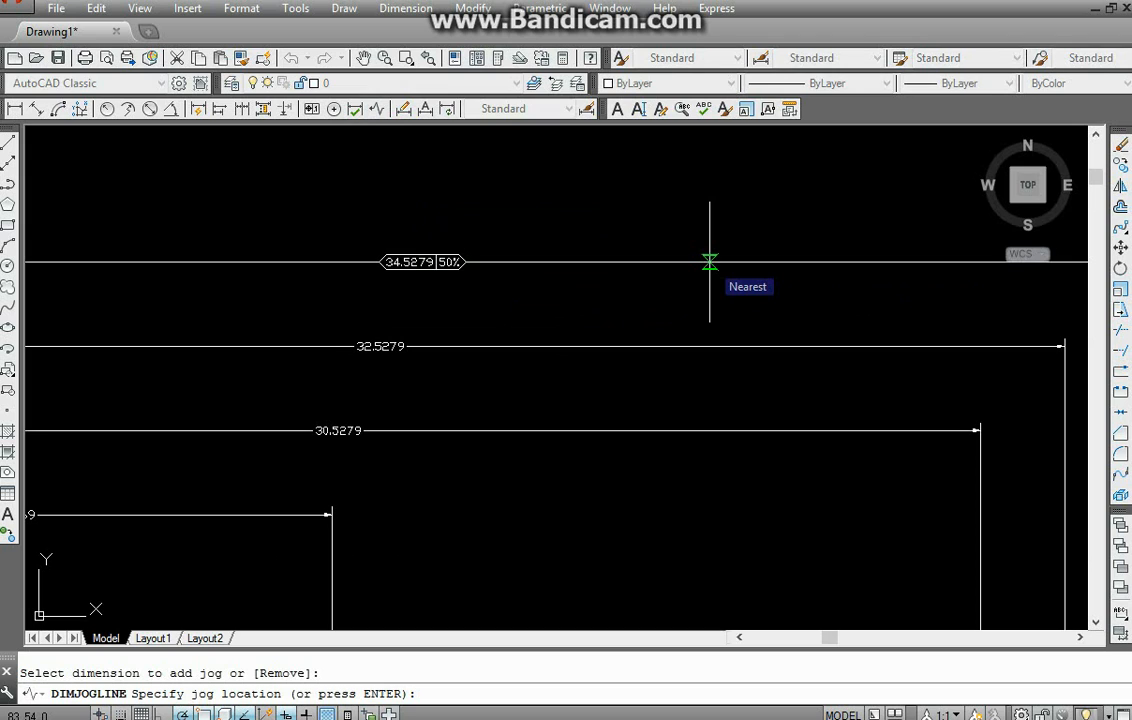
left_click(643, 261)
scroll(647, 260, "up", 3)
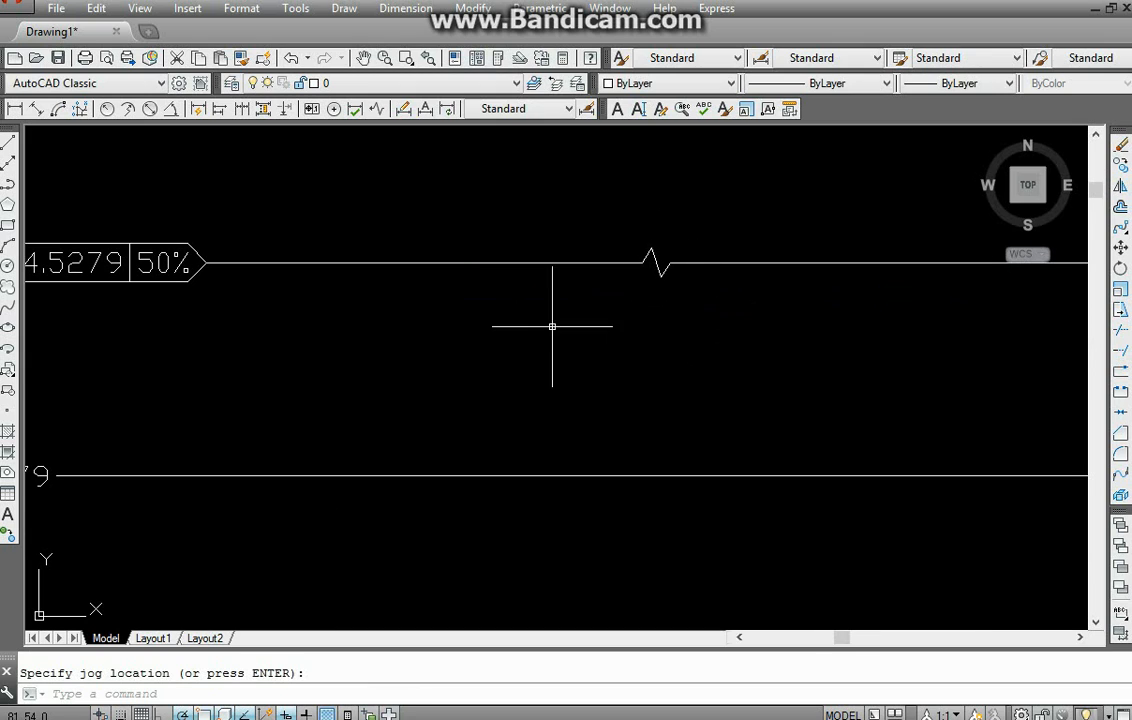
scroll(275, 320, "down", 4)
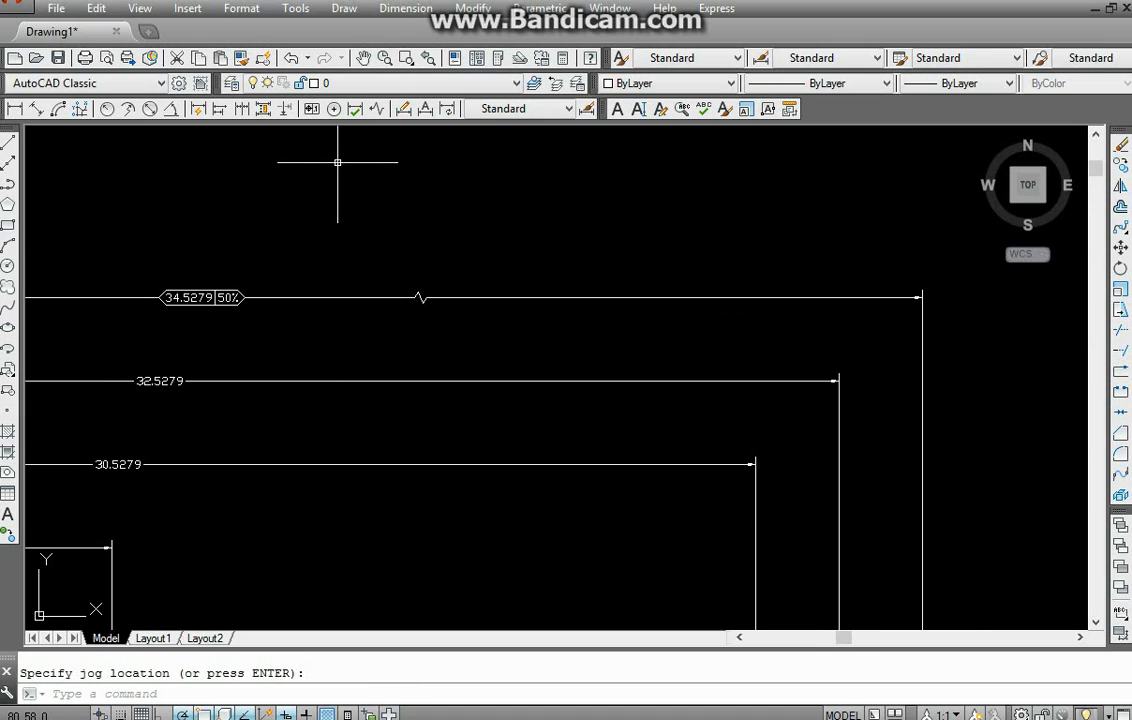
- Reapply Jogged Linear to the same dimension, placing the jog farther right along its dimension line
key("Return")
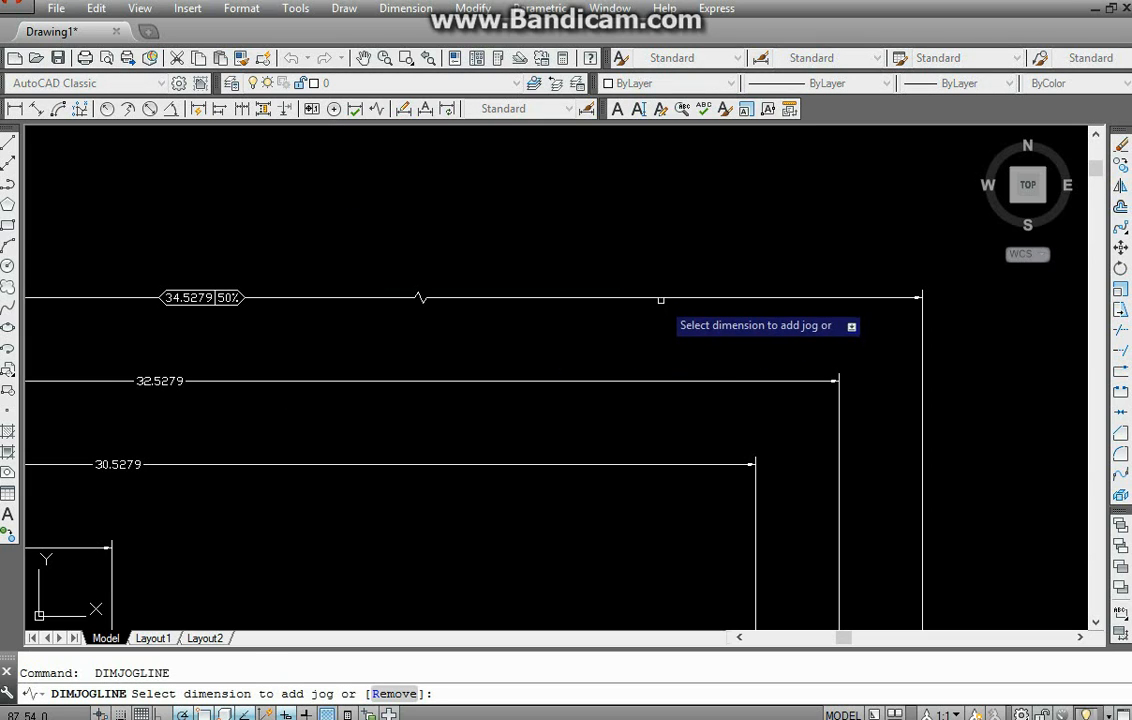
left_click(660, 298)
left_click(657, 298)
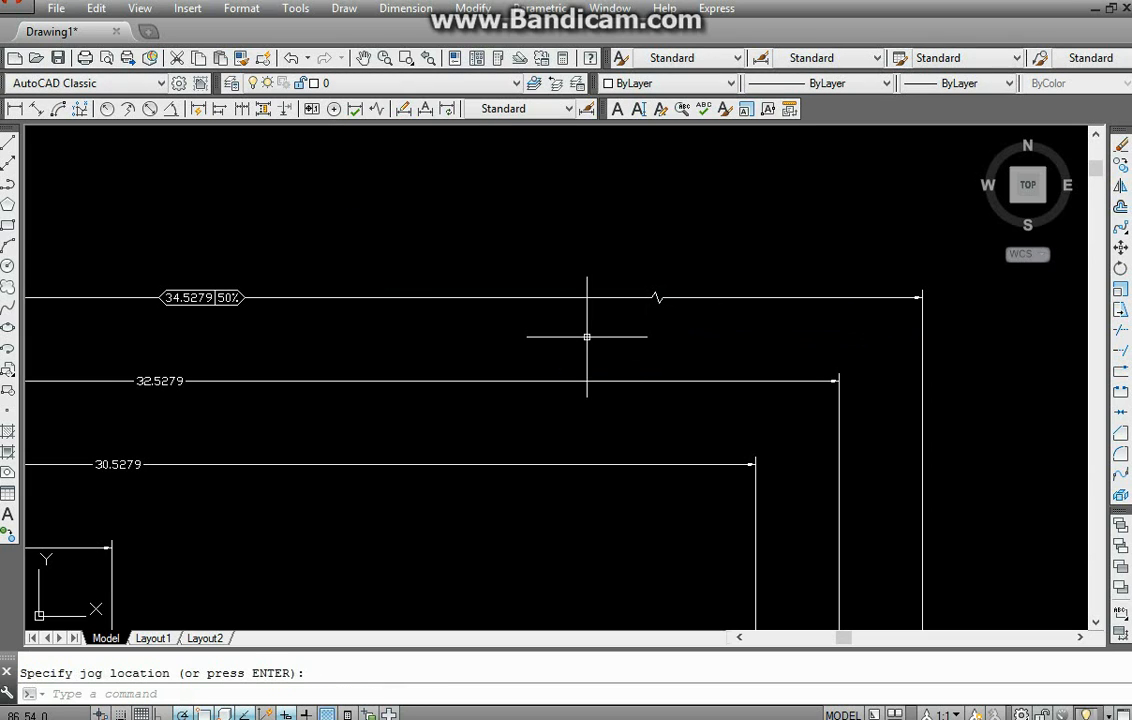
- Stretch the jog by its grip back along the dimension line toward the inspection frame, and clear the selection
left_click(659, 299)
scroll(652, 309, "up", 5)
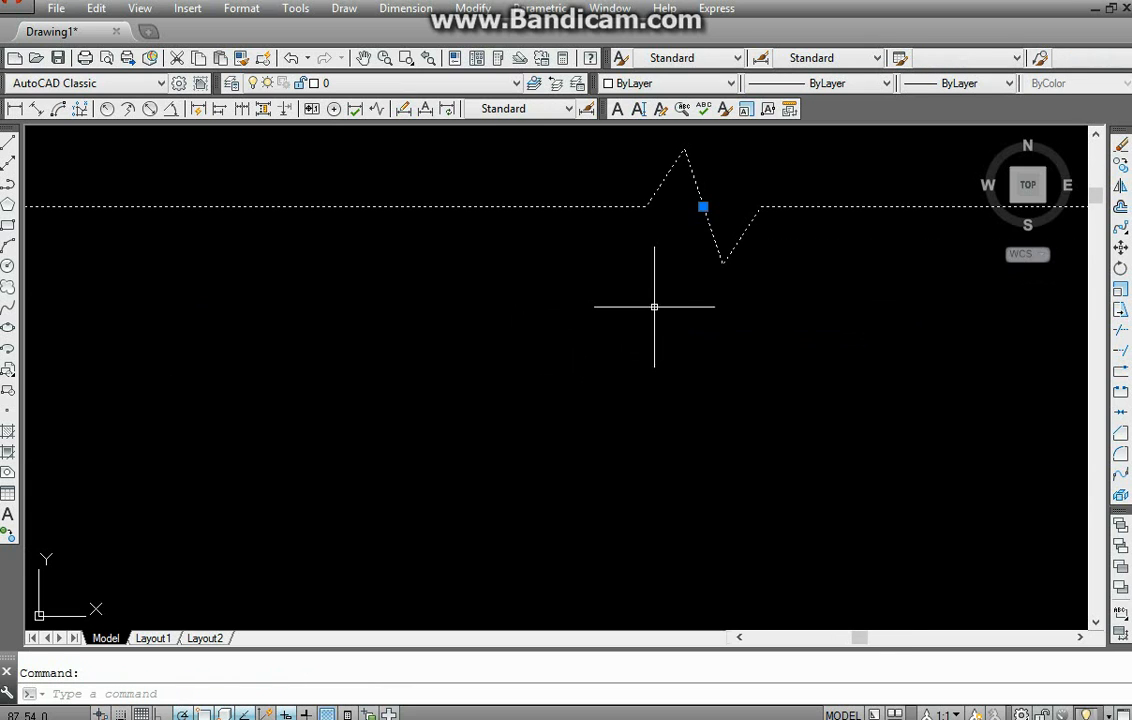
left_click(703, 207)
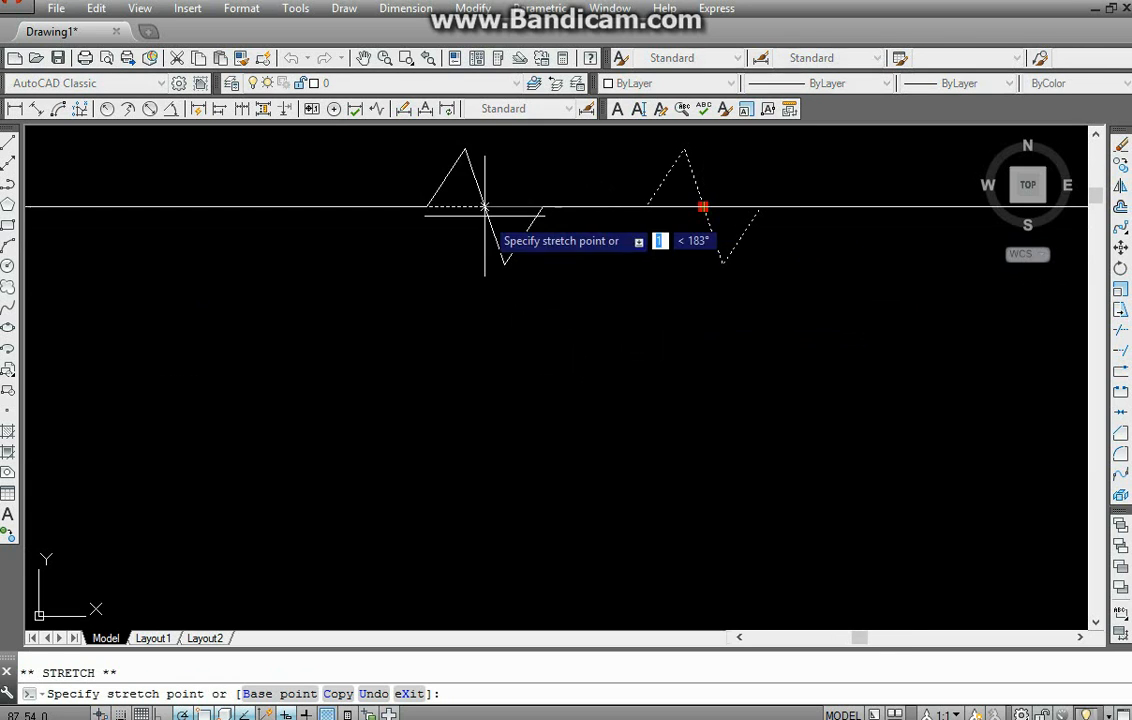
scroll(465, 222, "down", 5)
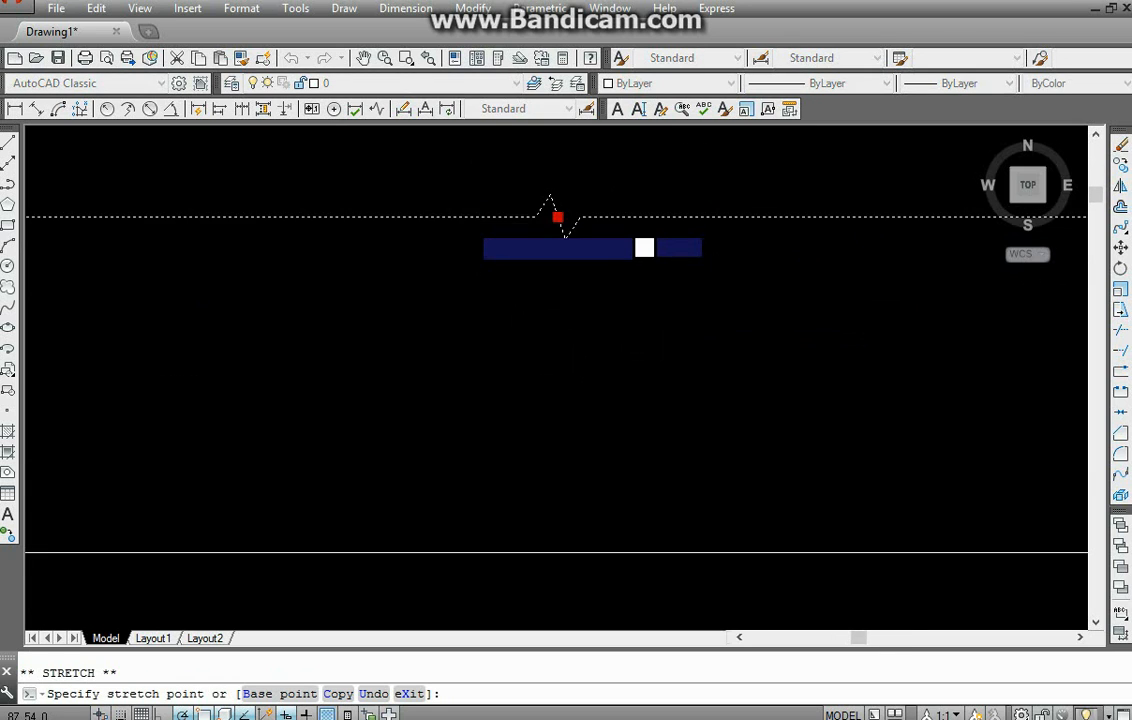
left_click(325, 222)
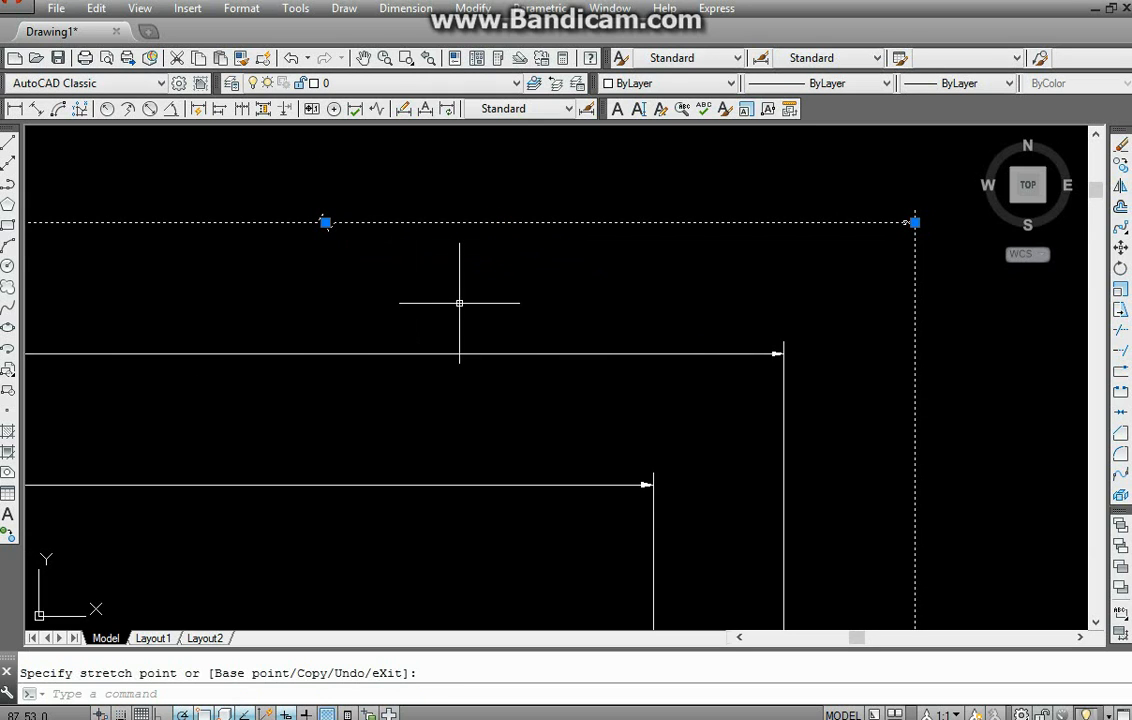
key("Escape")
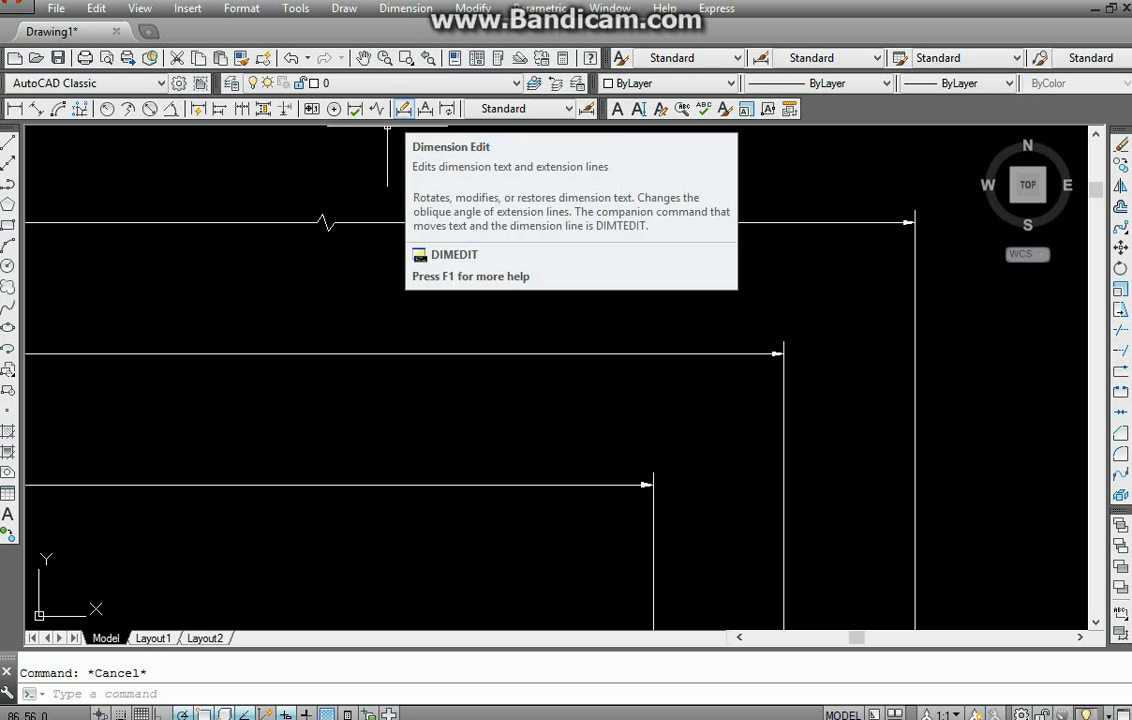
left_click(403, 108)
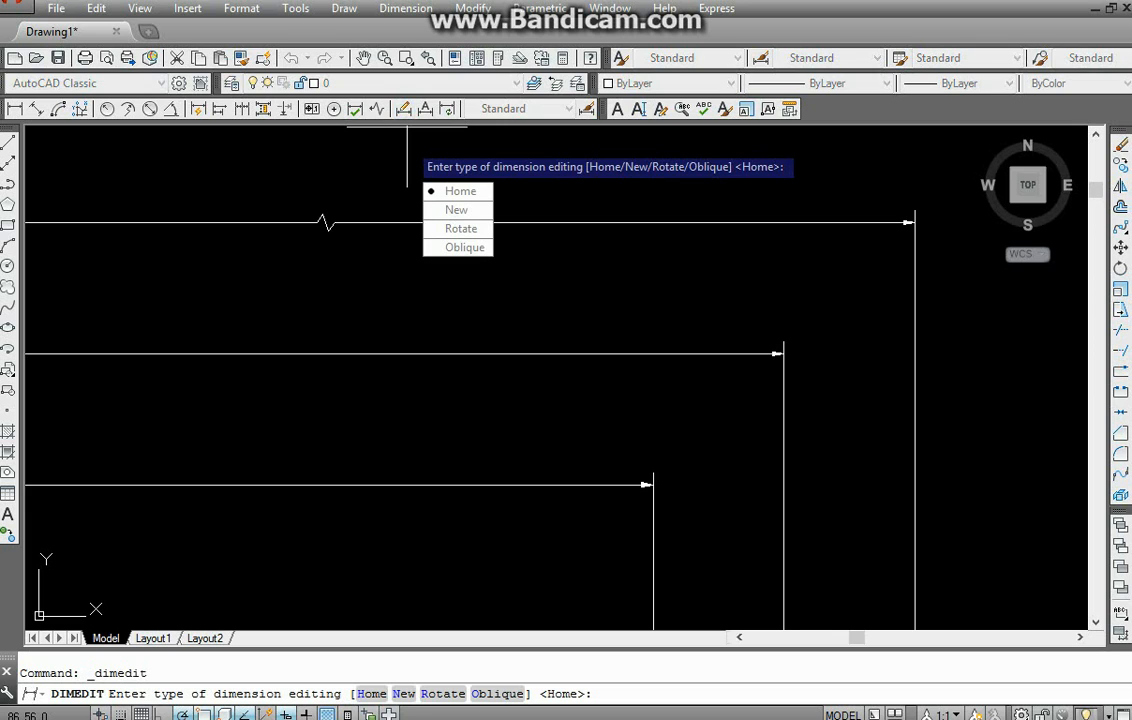
middle_click_drag(407, 135, 888, 270)
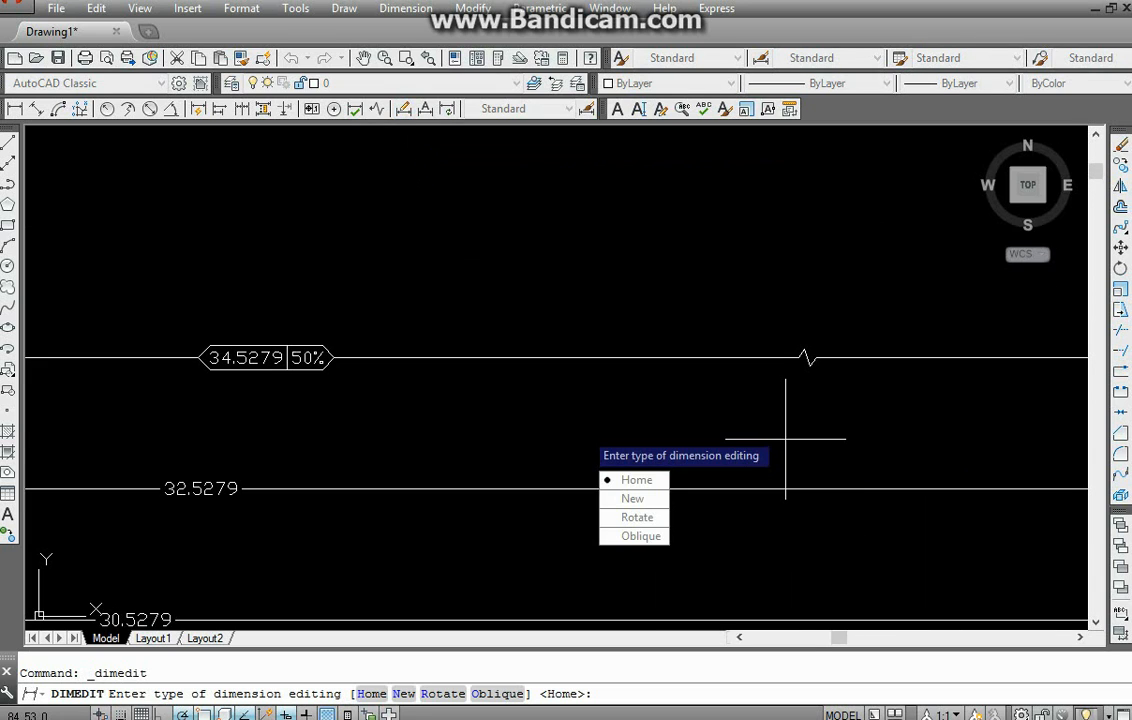
middle_click_drag(381, 447, 576, 409)
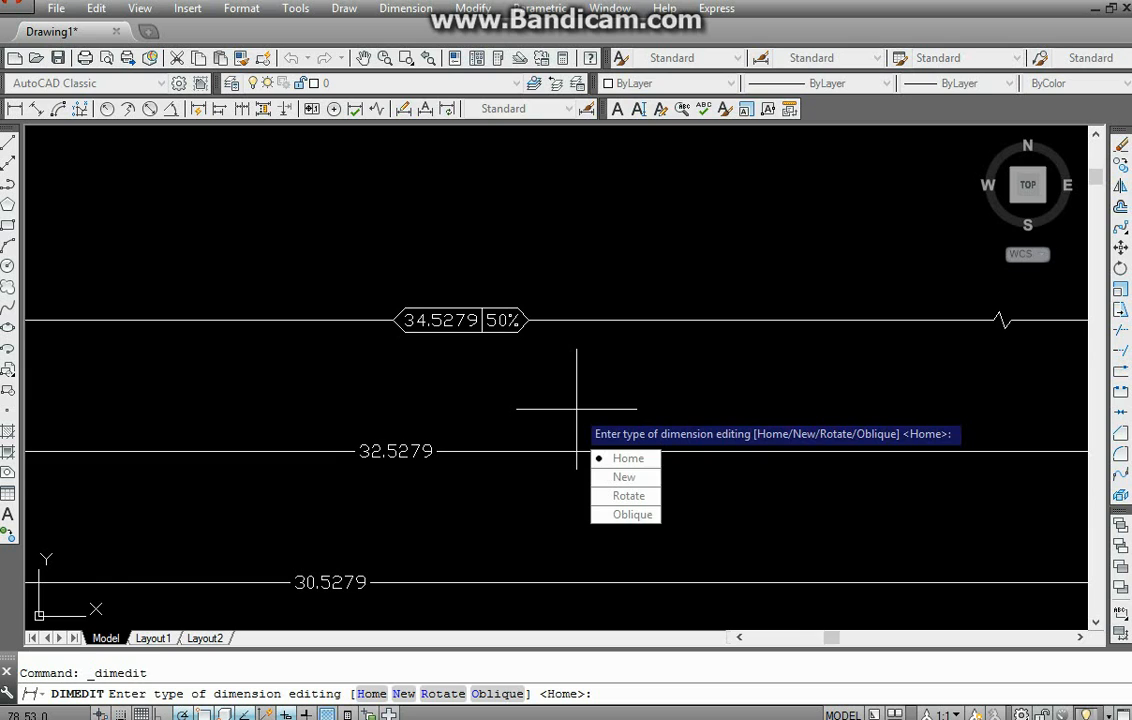
key("ctrl+z")
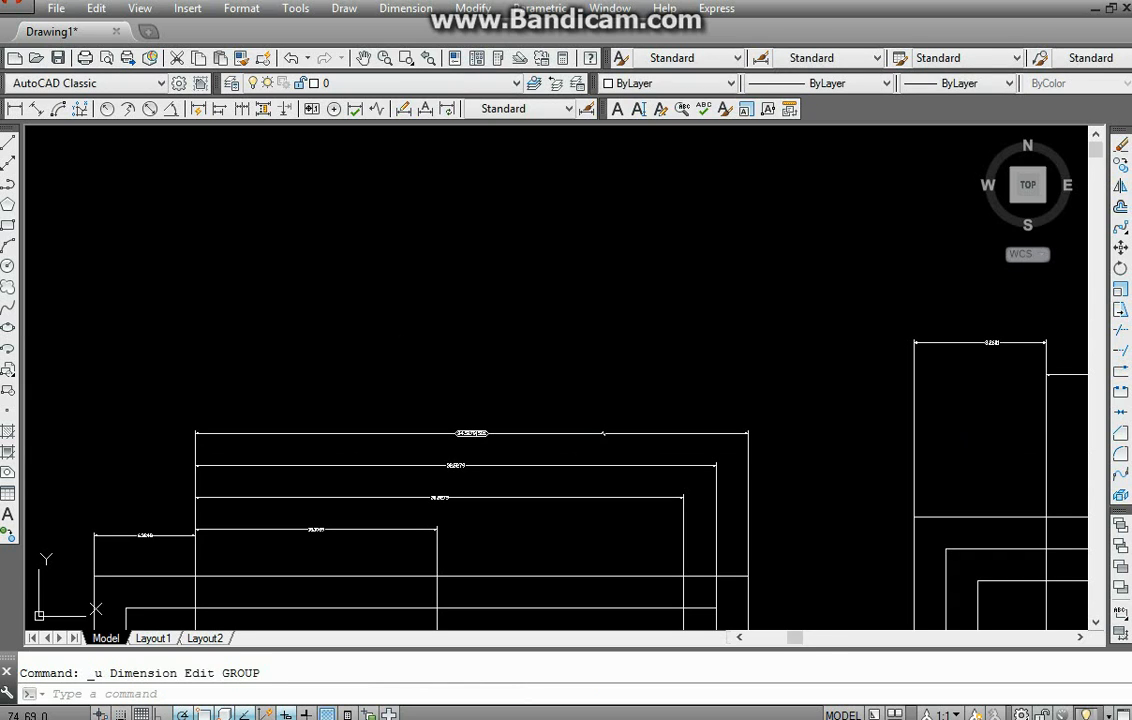
- Replace the text of the dimension just below the inspection dimension with 500, using the New option of Dimension Edit
left_click(403, 108)
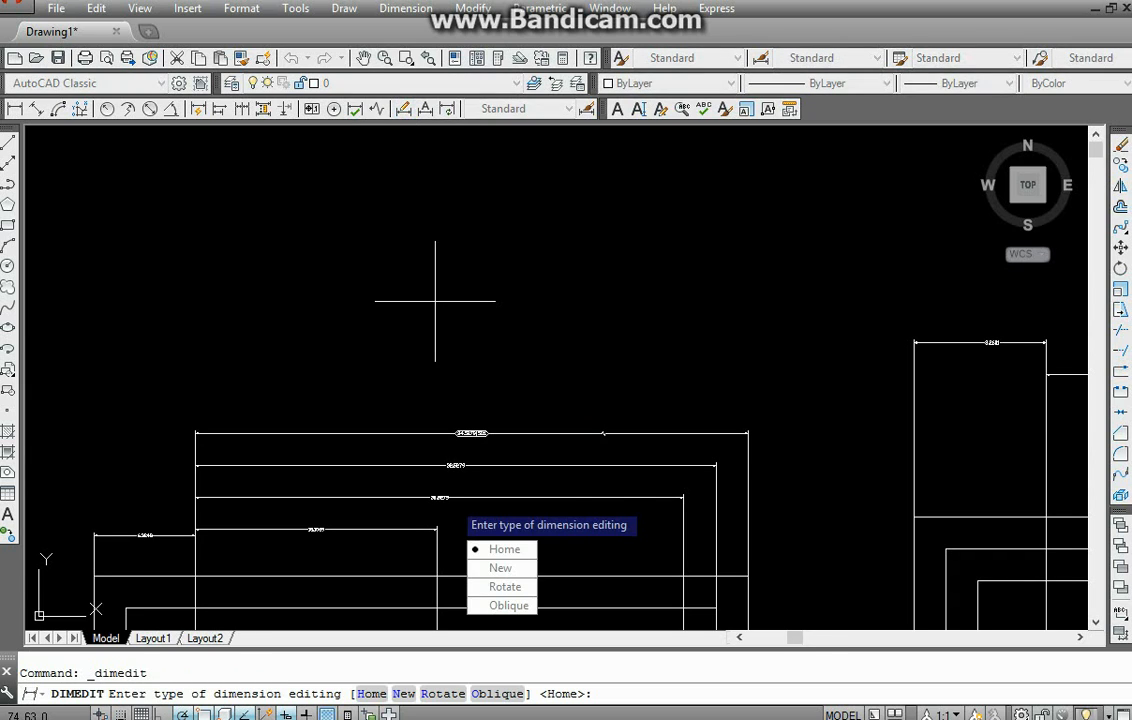
key("Down")
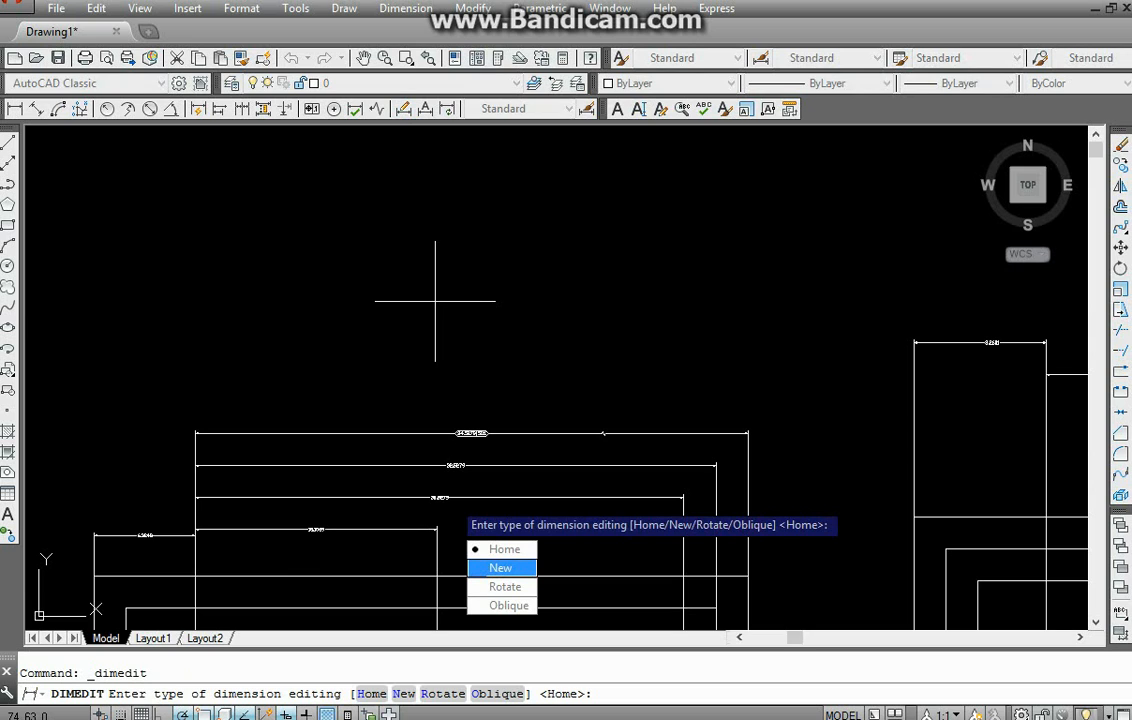
type("N")
key("Return")
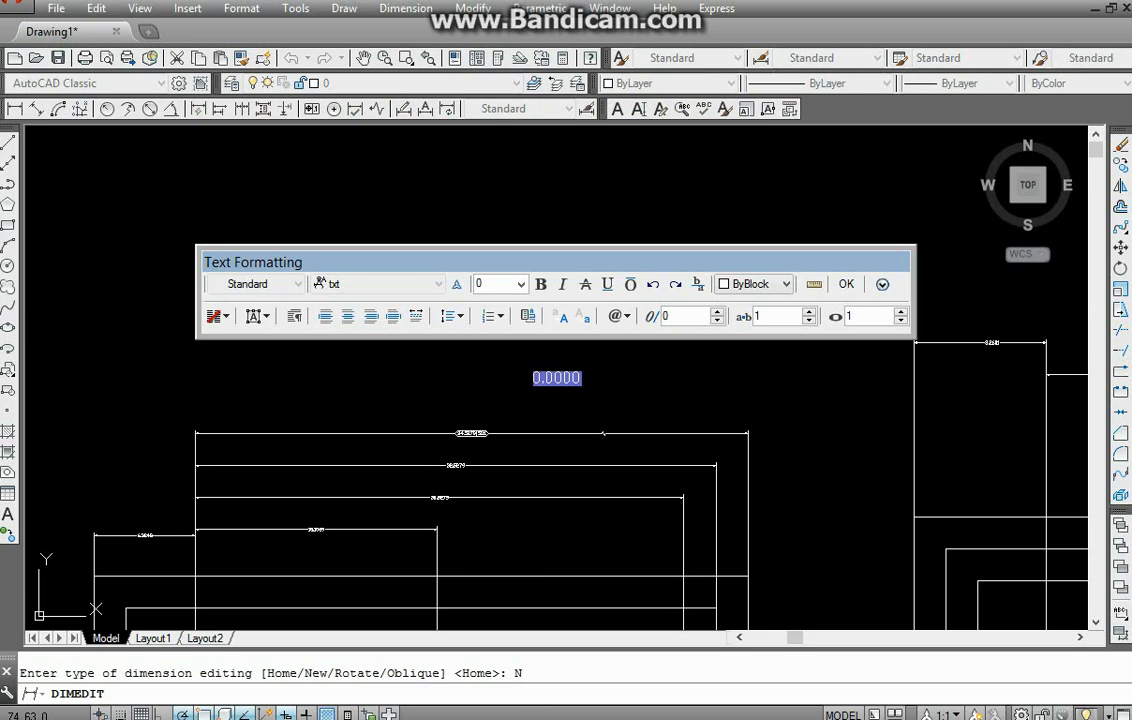
middle_click_drag(481, 366, 579, 368)
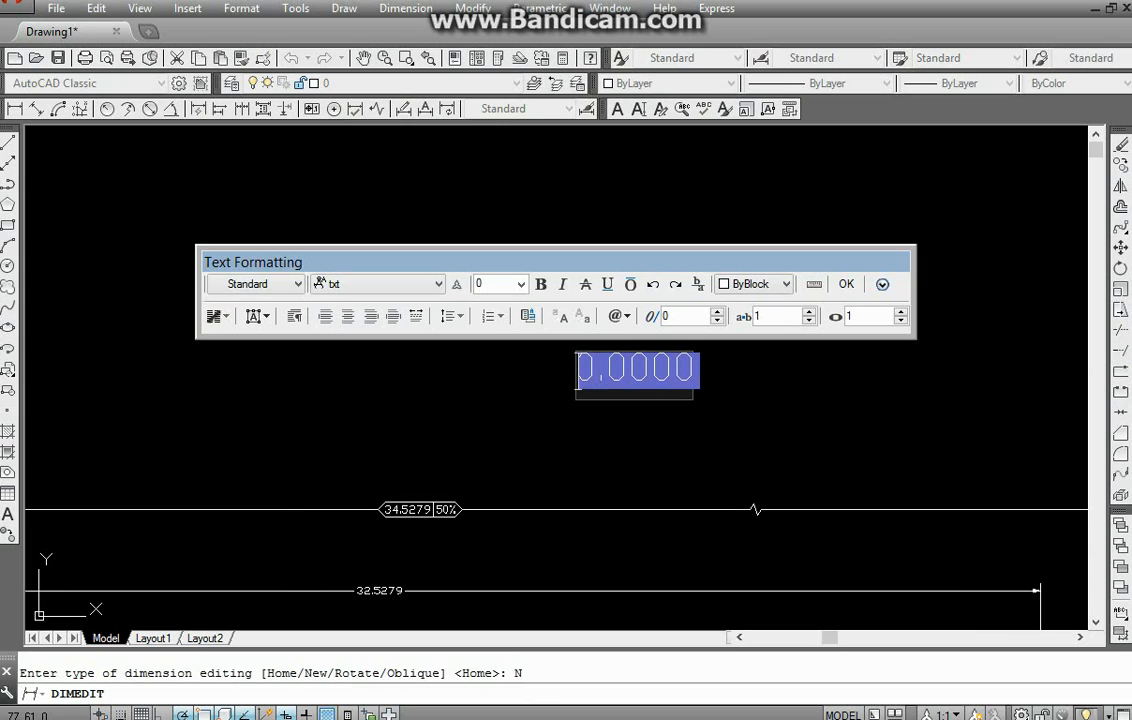
key("Delete")
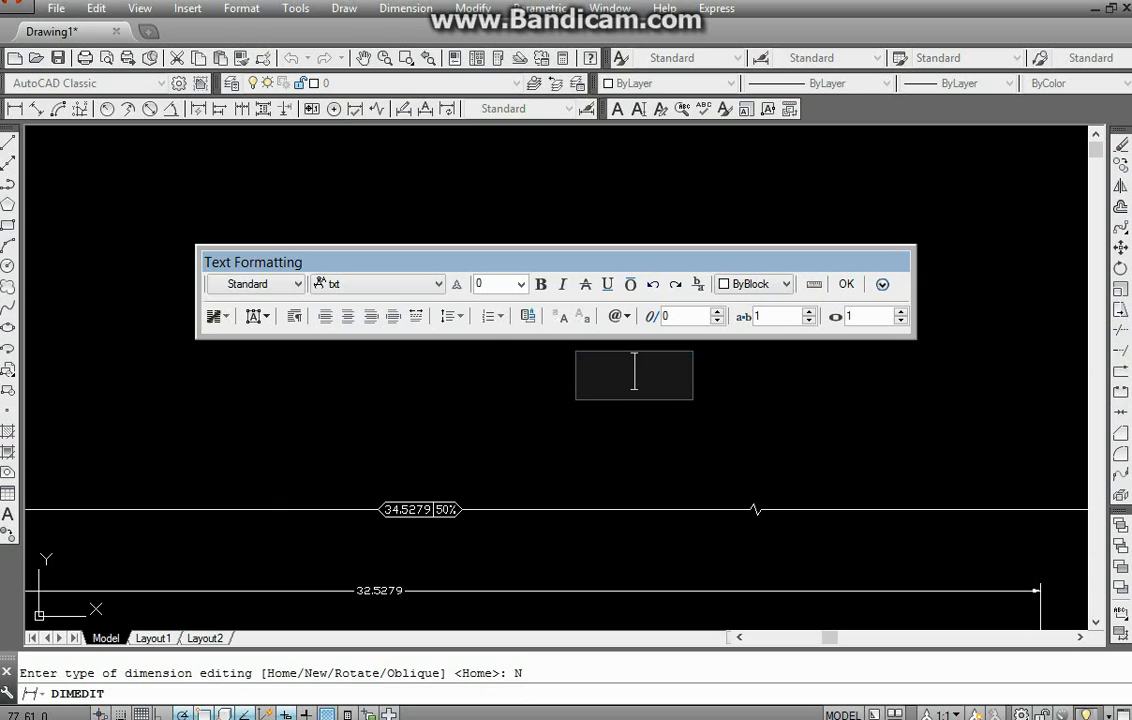
type("500")
left_click(846, 284)
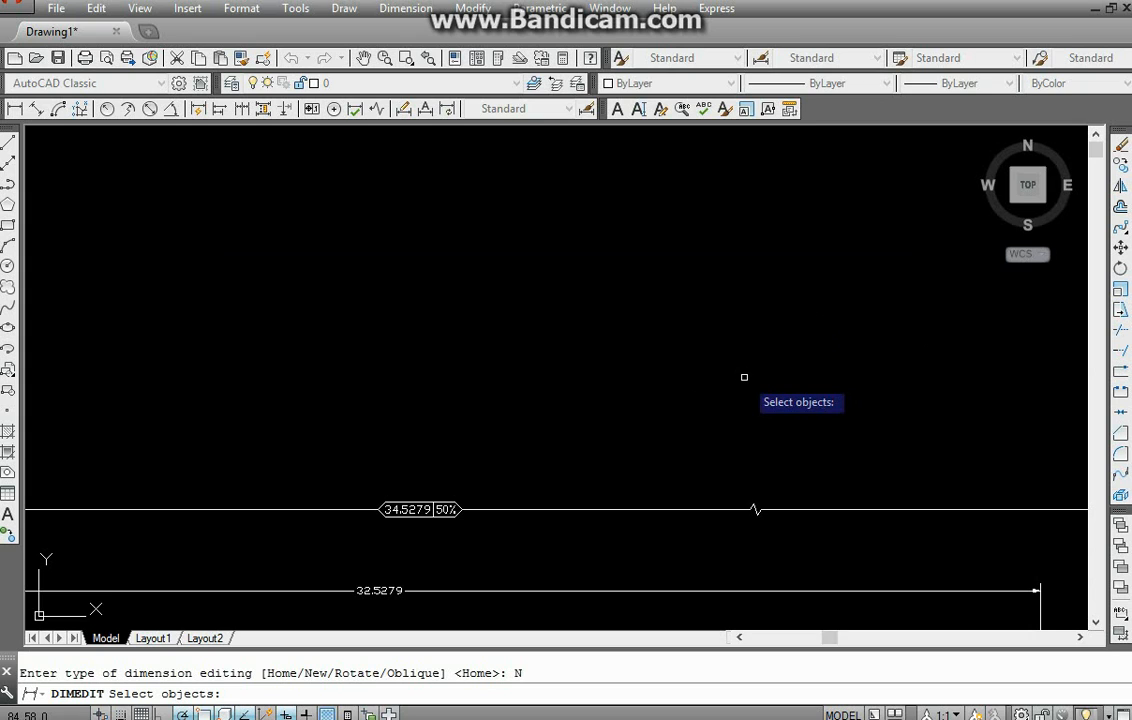
middle_click_drag(554, 495, 642, 359)
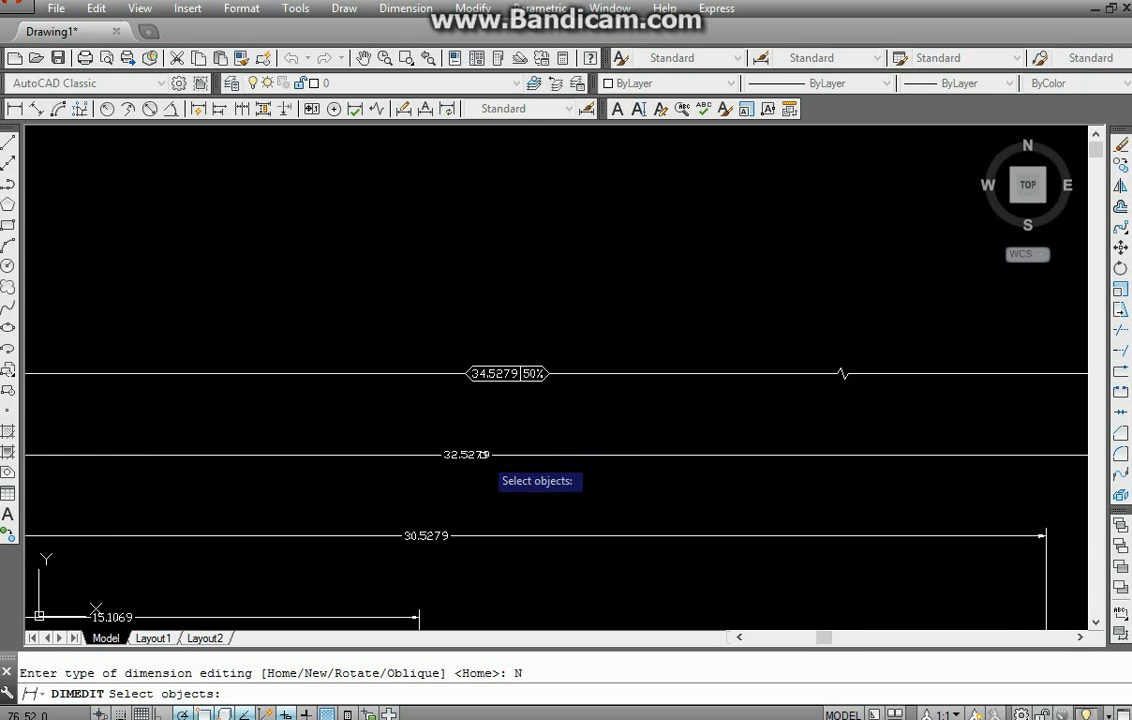
left_click(474, 454)
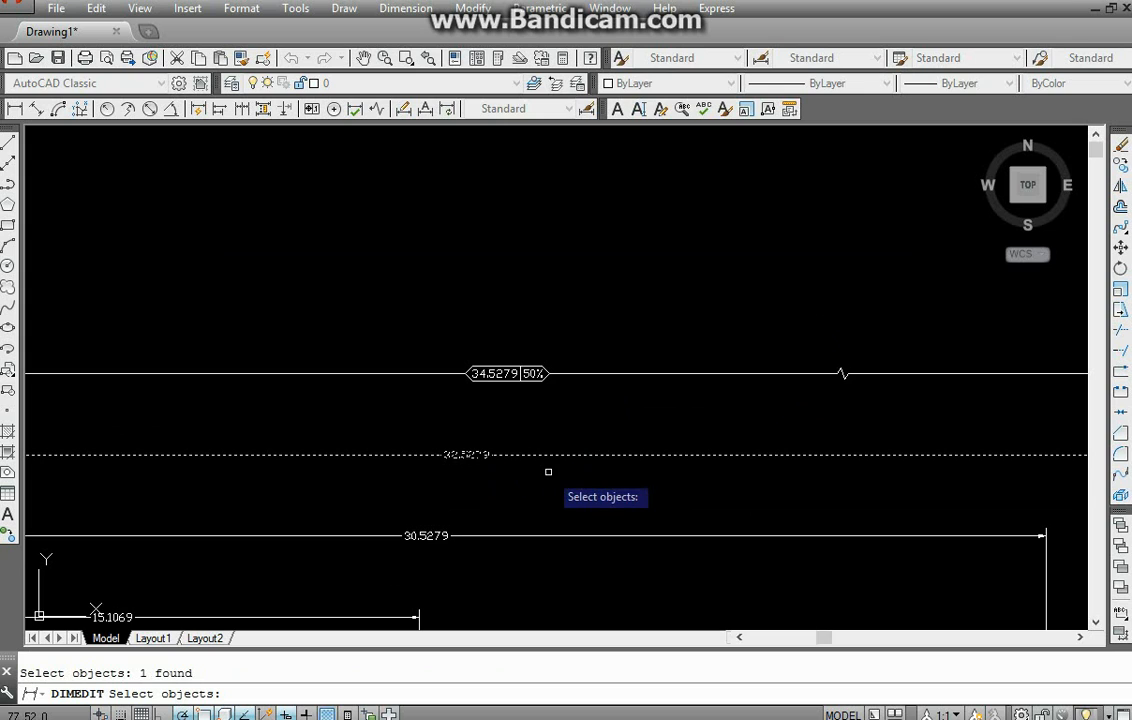
key("Return")
scroll(480, 460, "up", 5)
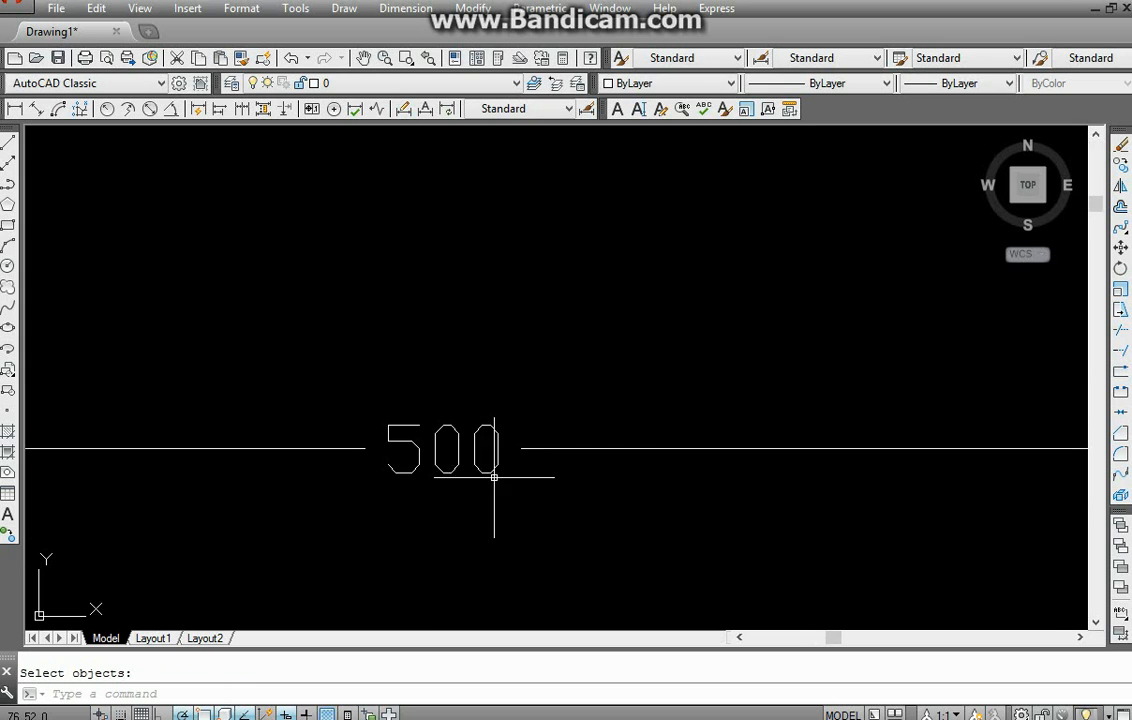
- Rotate the text of the 500 dimension to 45 degrees using Dimension Edit, and undo the rotation
scroll(514, 480, "down", 5)
middle_click_drag(571, 432, 581, 341)
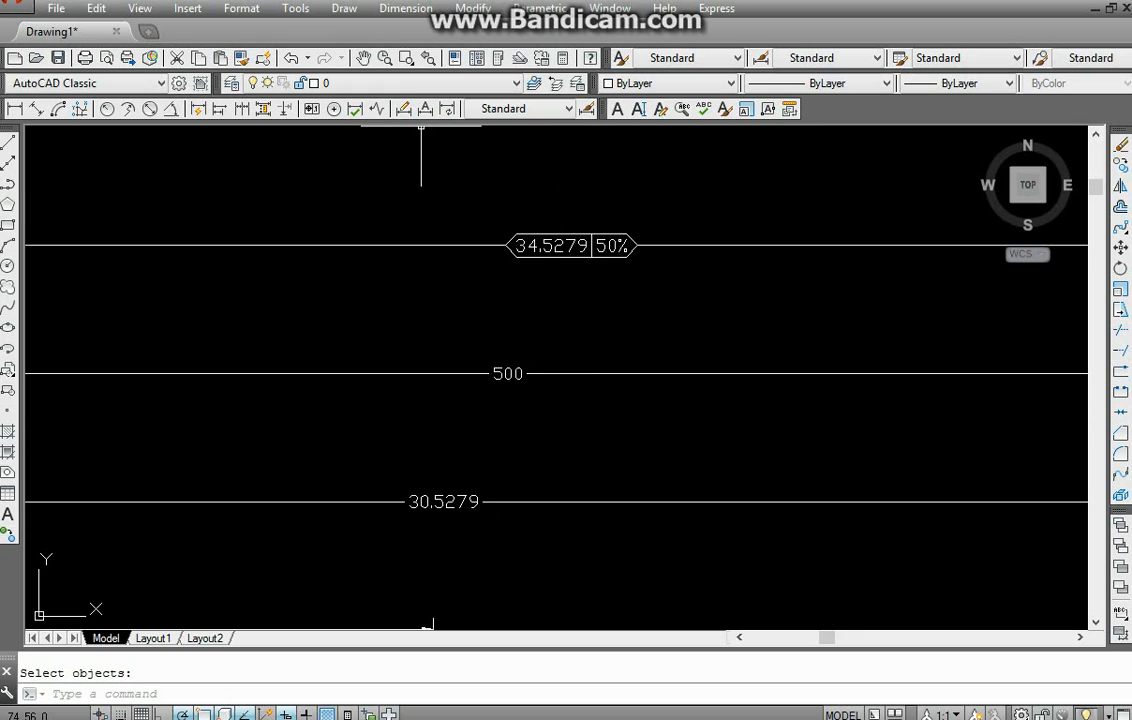
left_click(404, 108)
key("Down")
key("Down")
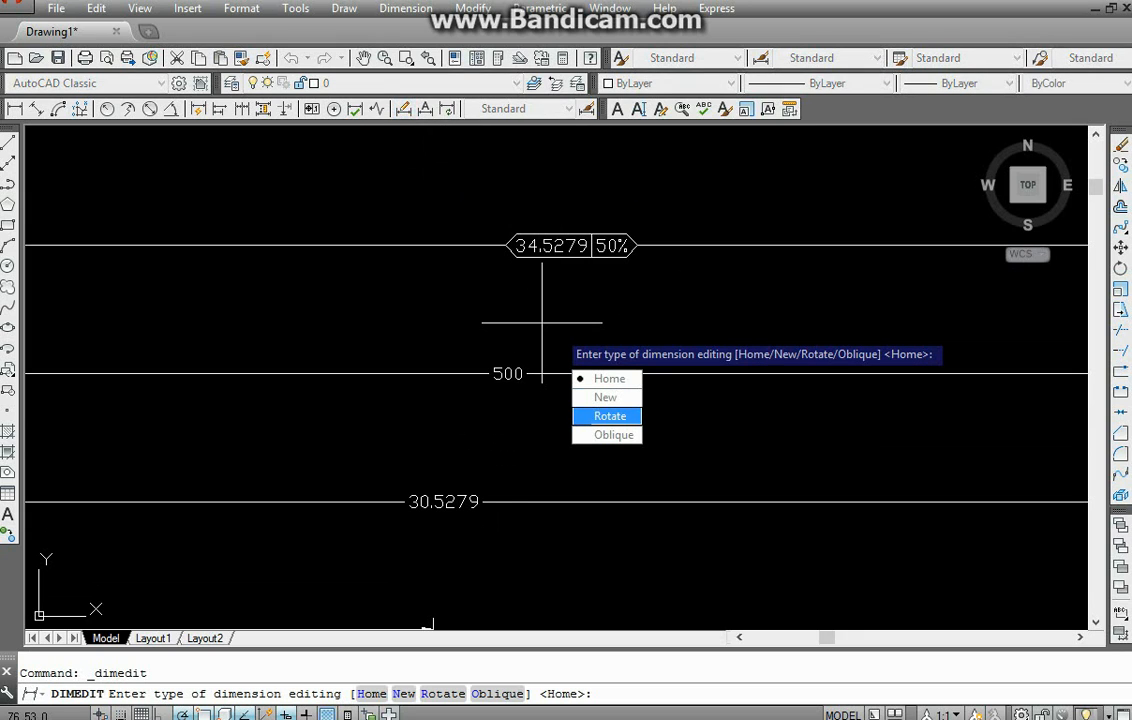
key("Return")
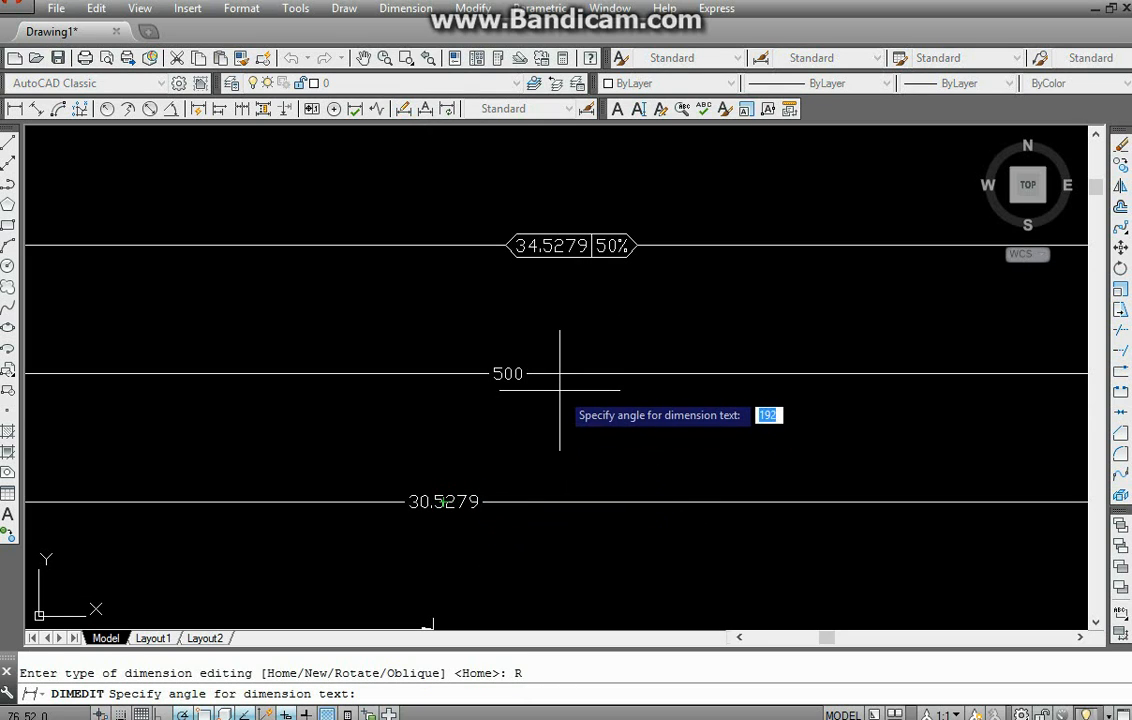
key("Return")
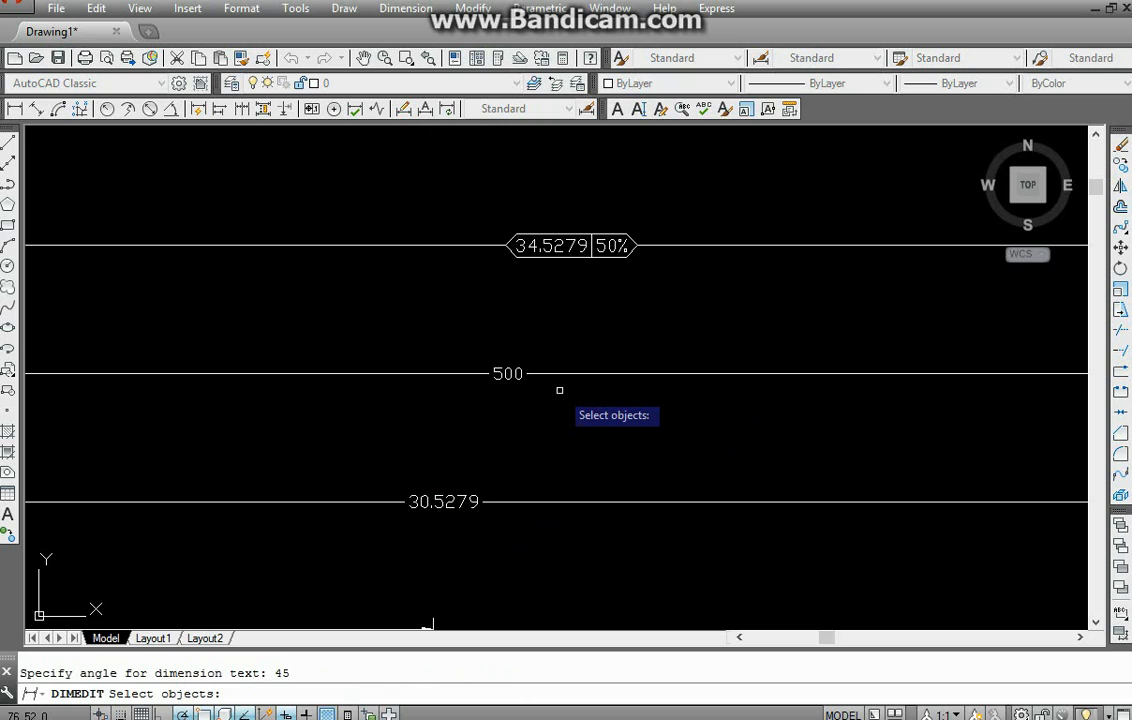
left_click(503, 373)
key("Return")
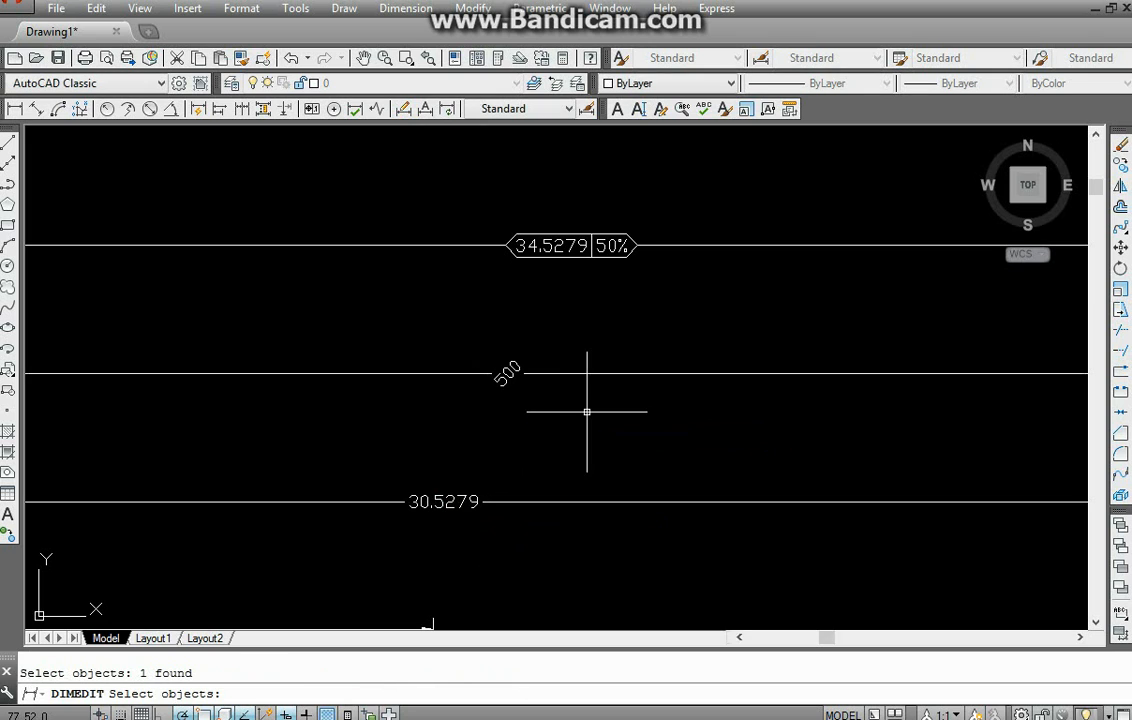
scroll(505, 385, "up", 8)
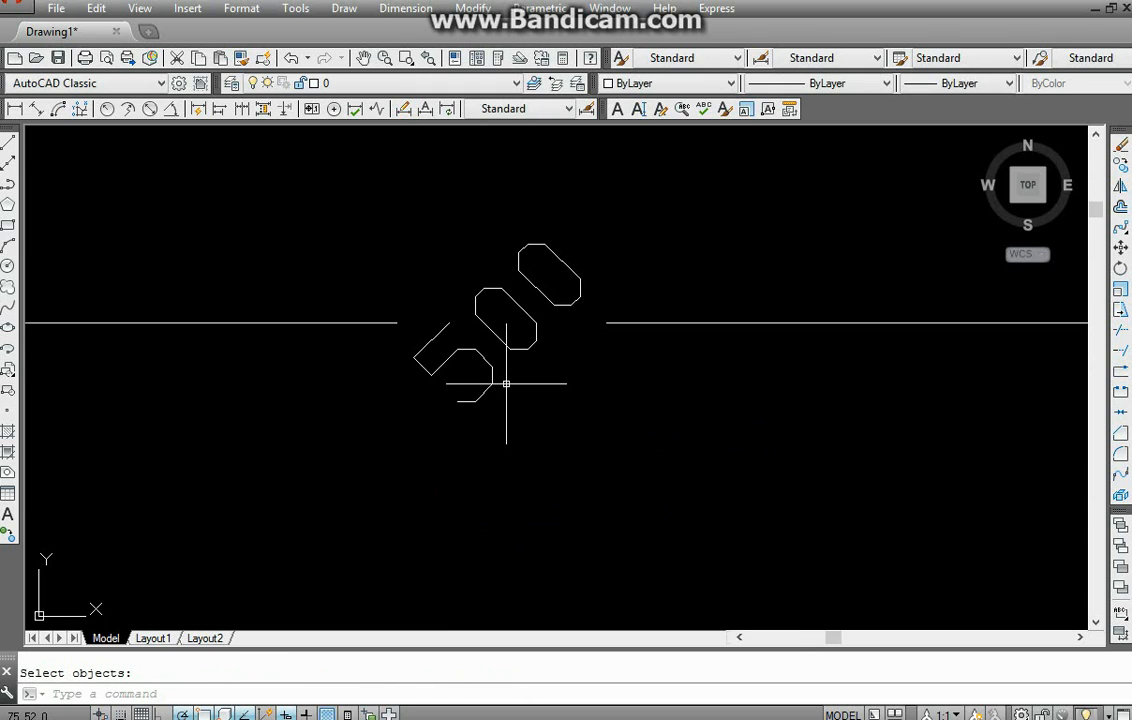
key("ctrl+z")
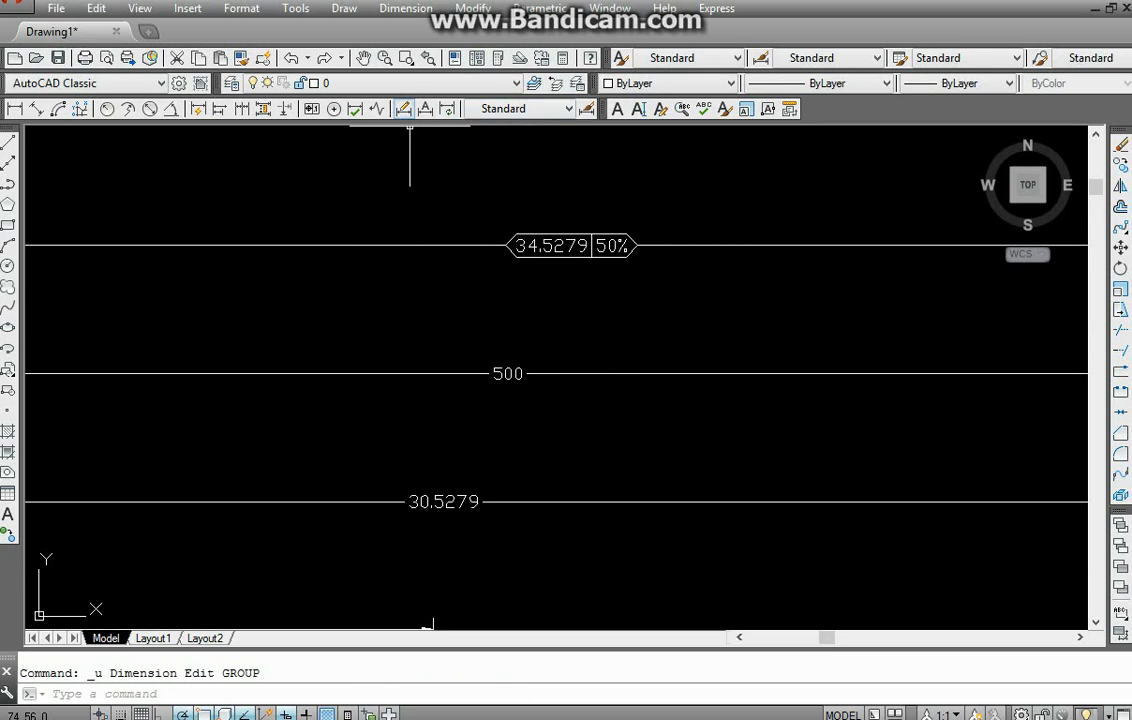
- Slant the extension lines of the 500 dimension with an obliquing angle of 30 using Dimension Edit, and undo the change
left_click(404, 108)
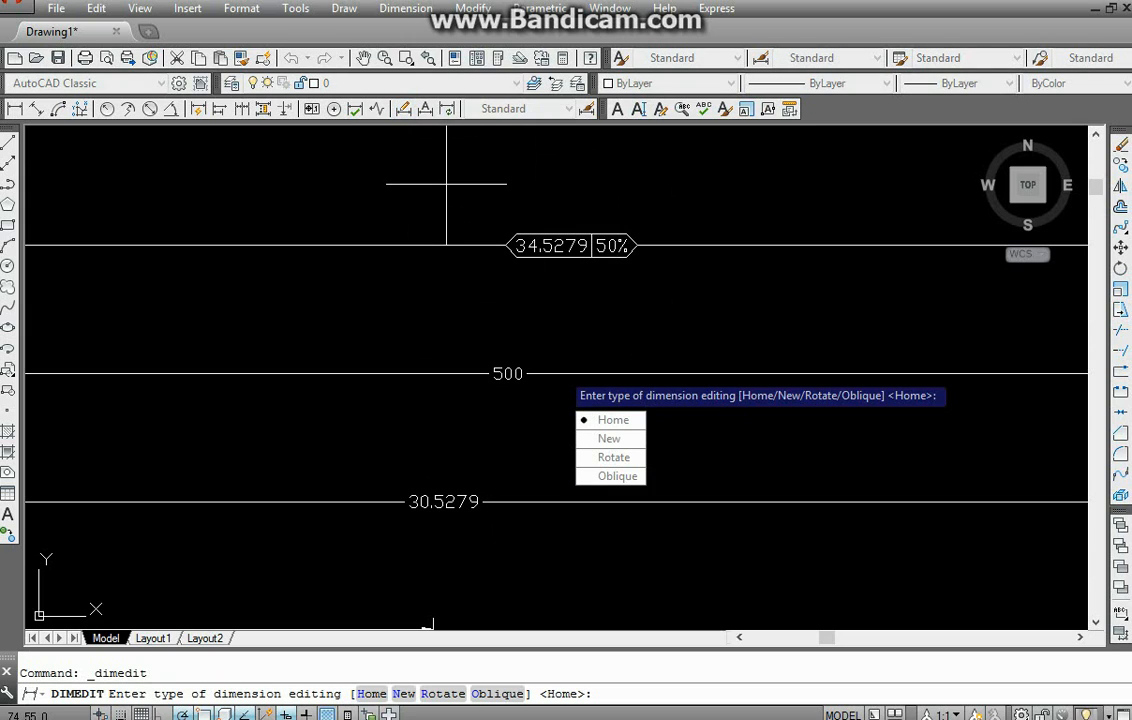
key("Up")
key("Up")
key("Up")
key("Up")
key("Down")
key("Up")
key("Return")
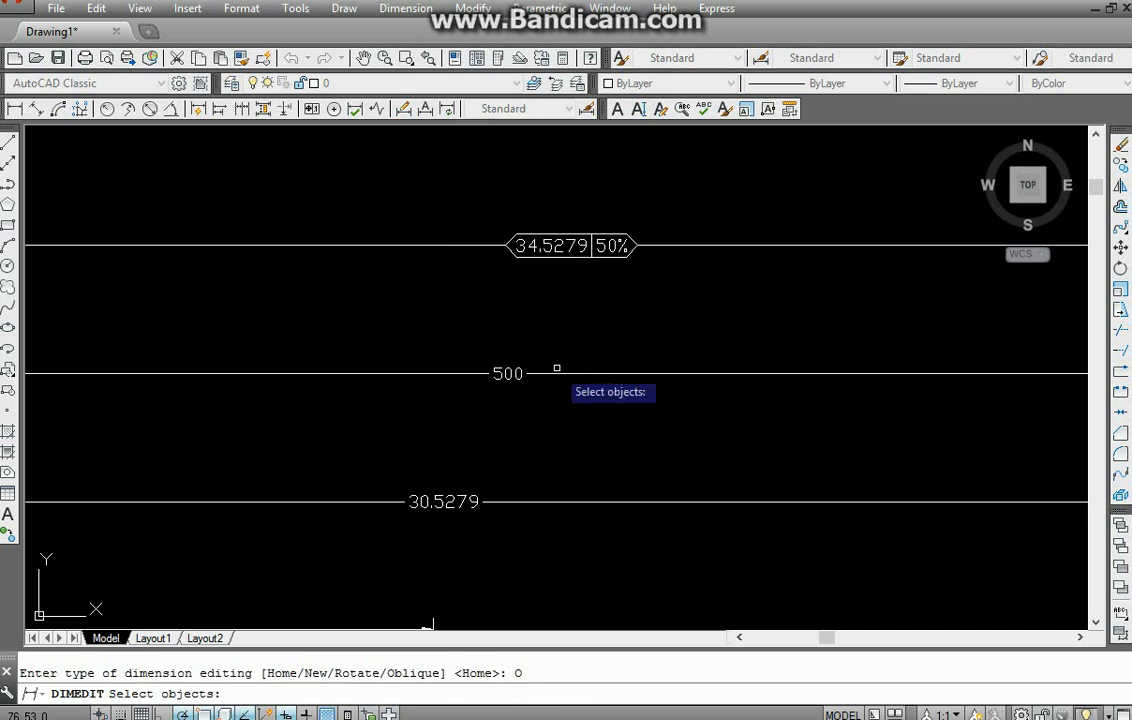
scroll(590, 350, "down", 4)
scroll(597, 387, "up", 5)
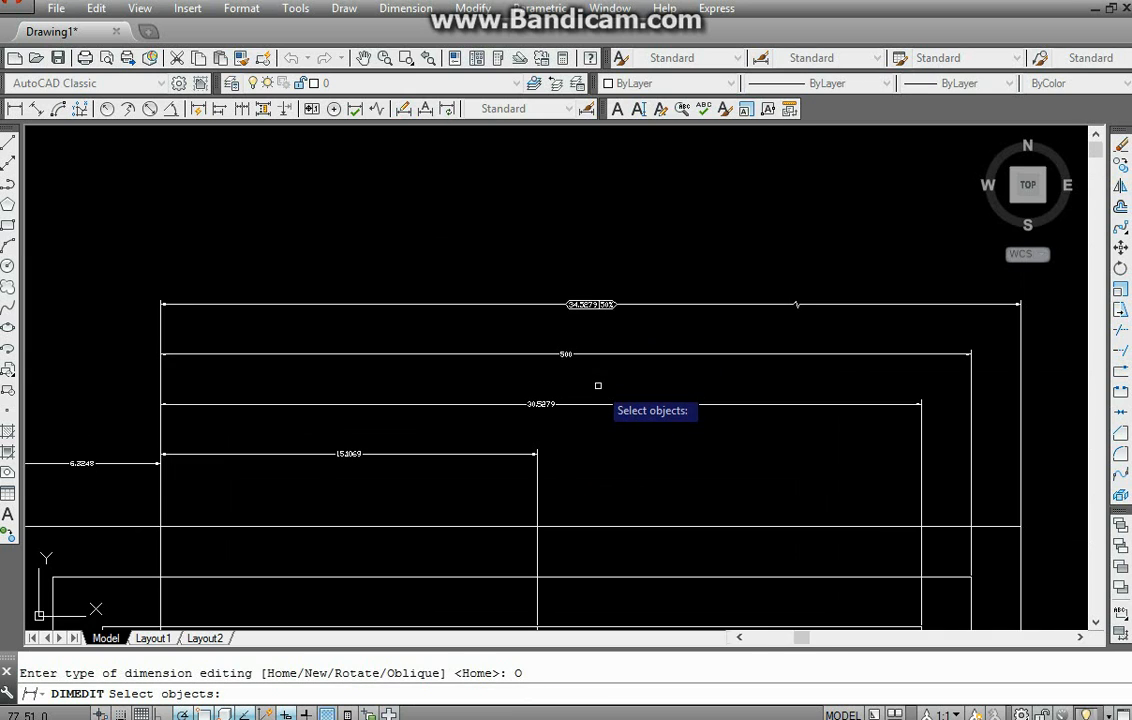
left_click(548, 316)
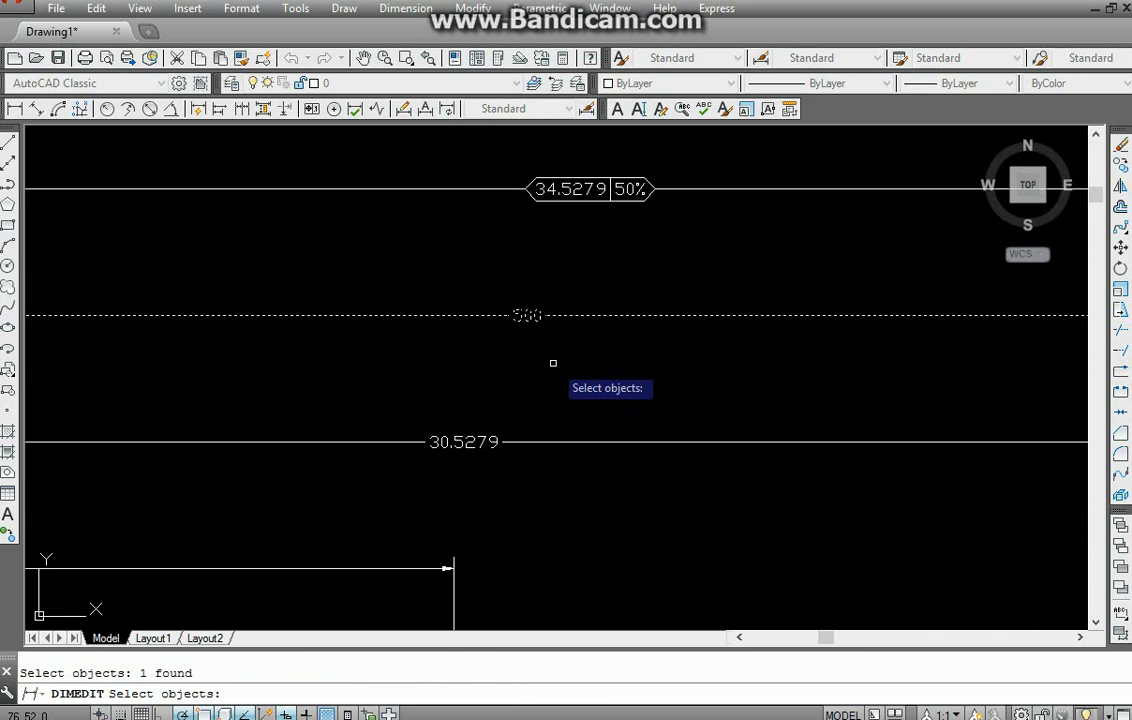
key("Return")
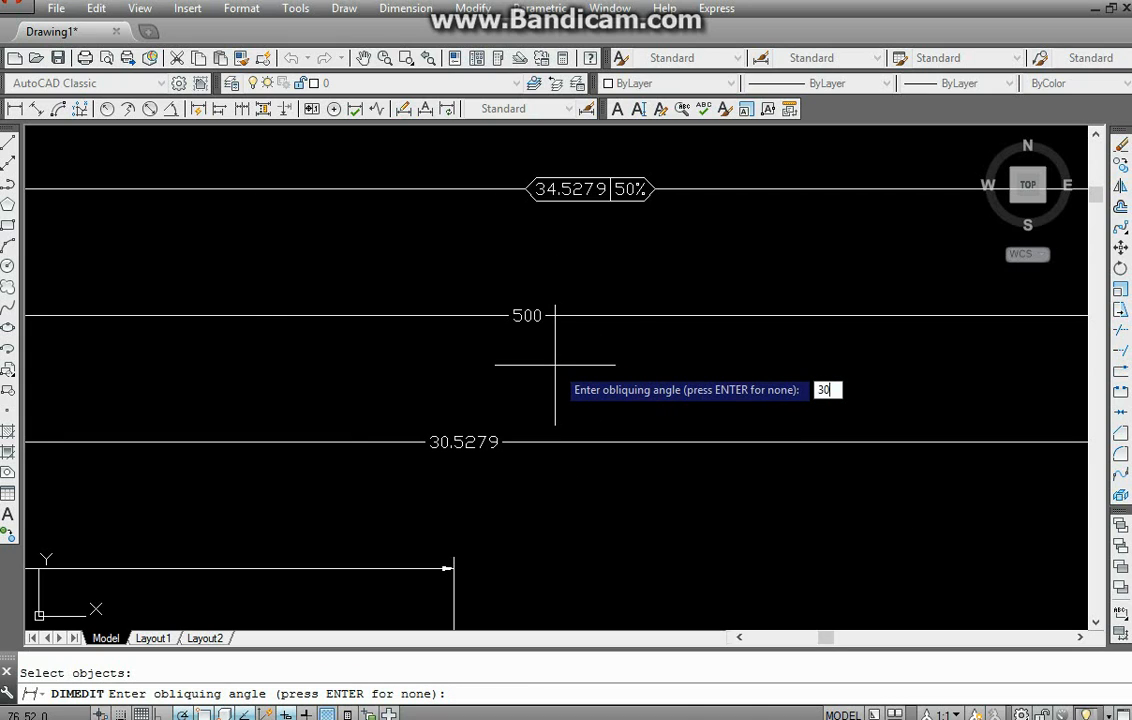
key("Return")
scroll(443, 570, "down", 4)
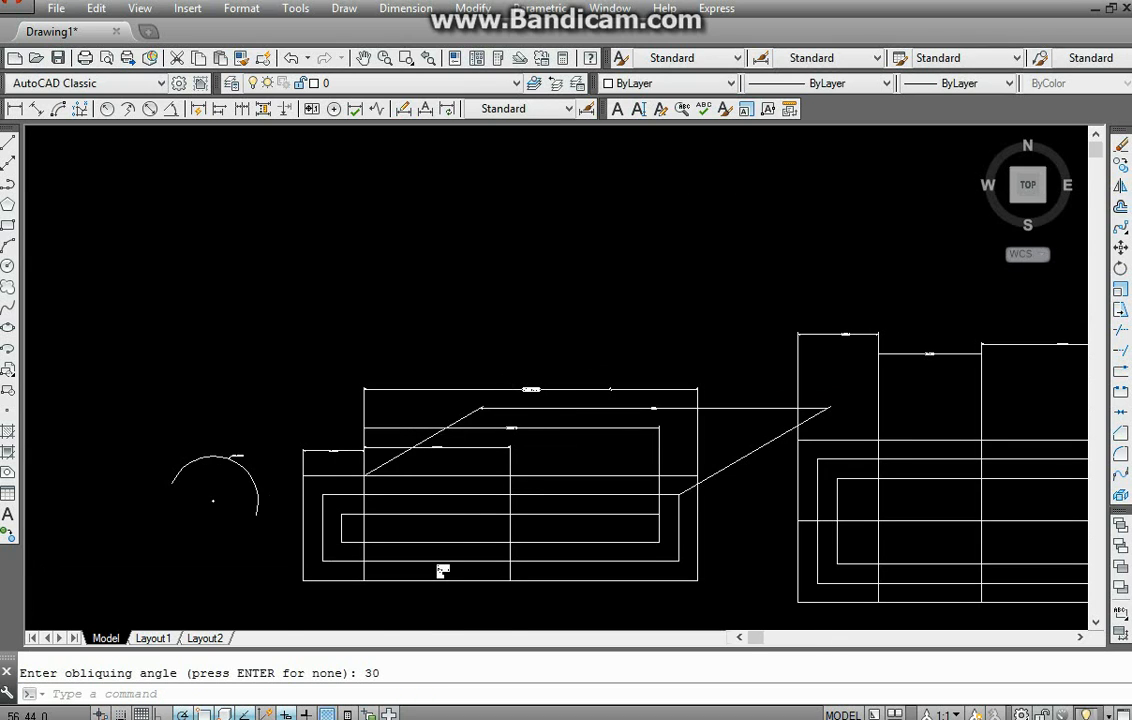
scroll(443, 570, "up", 1)
scroll(612, 511, "up", 1)
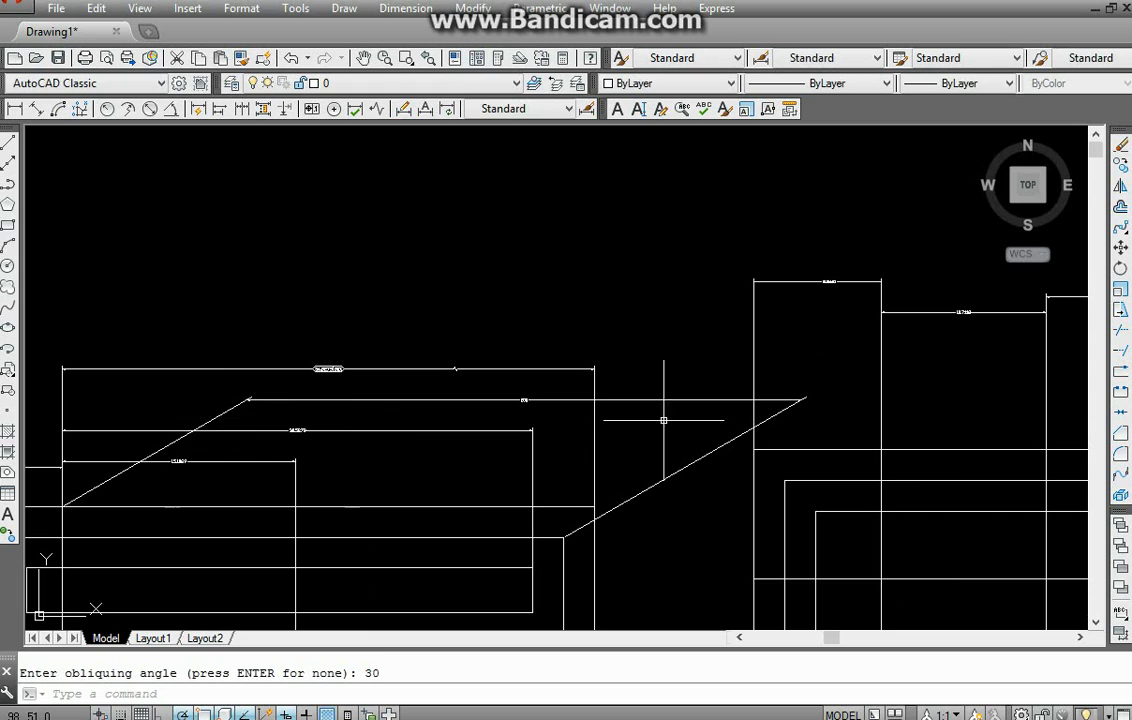
scroll(170, 264, "up", 2)
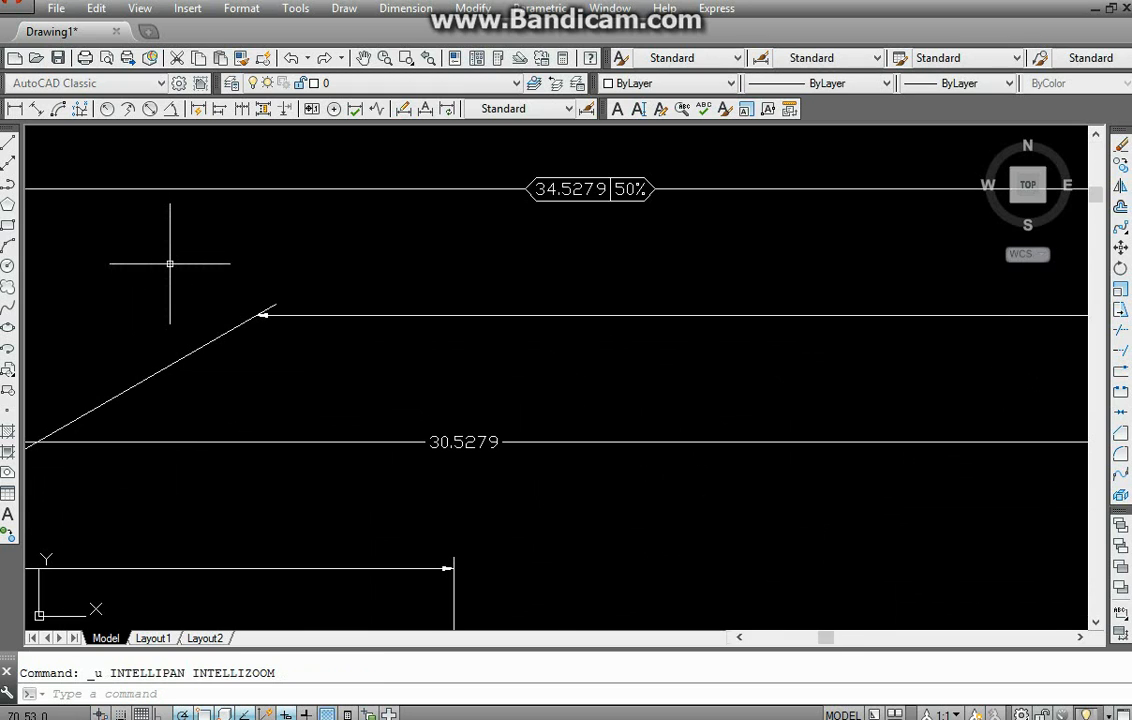
key("ctrl+z")
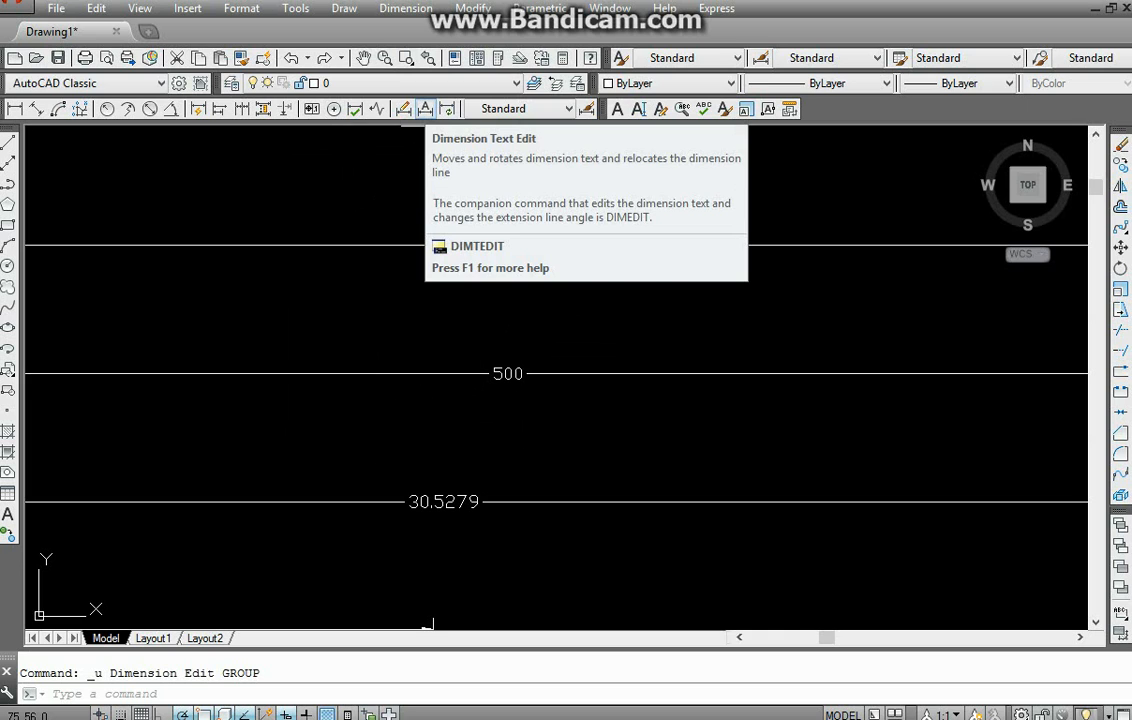
- Relocate the 500 dimension's text near the left end of its line using Dimension Text Edit, lowering the line slightly toward the dimension below
left_click(425, 109)
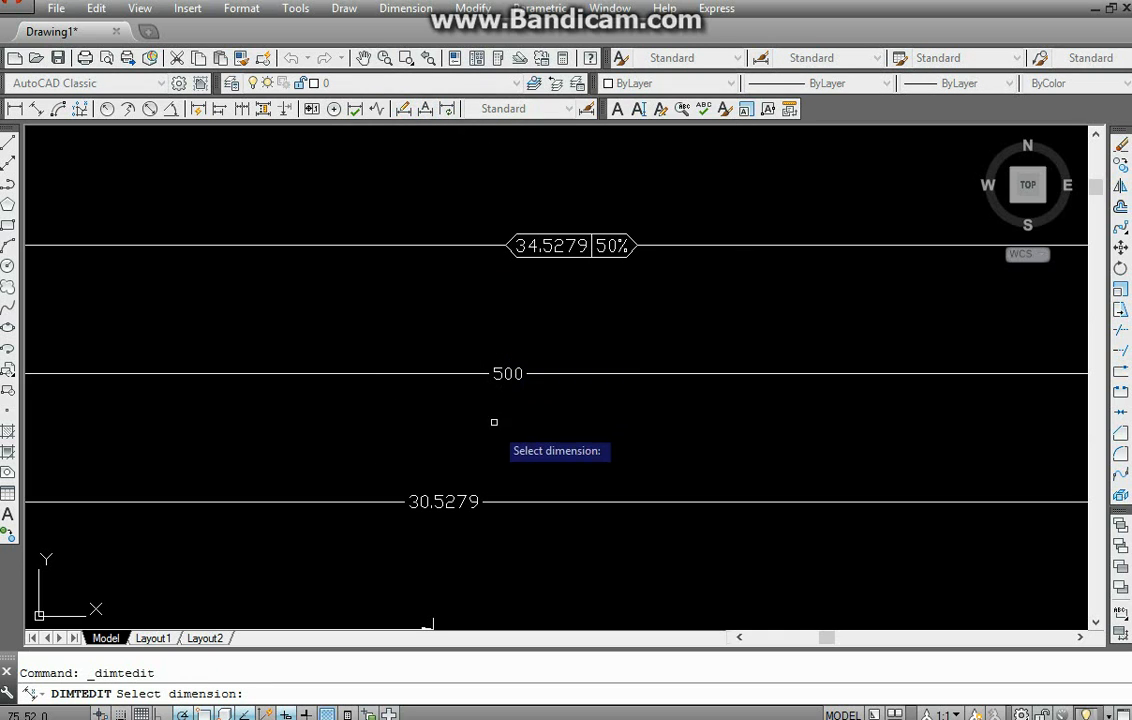
left_click(505, 374)
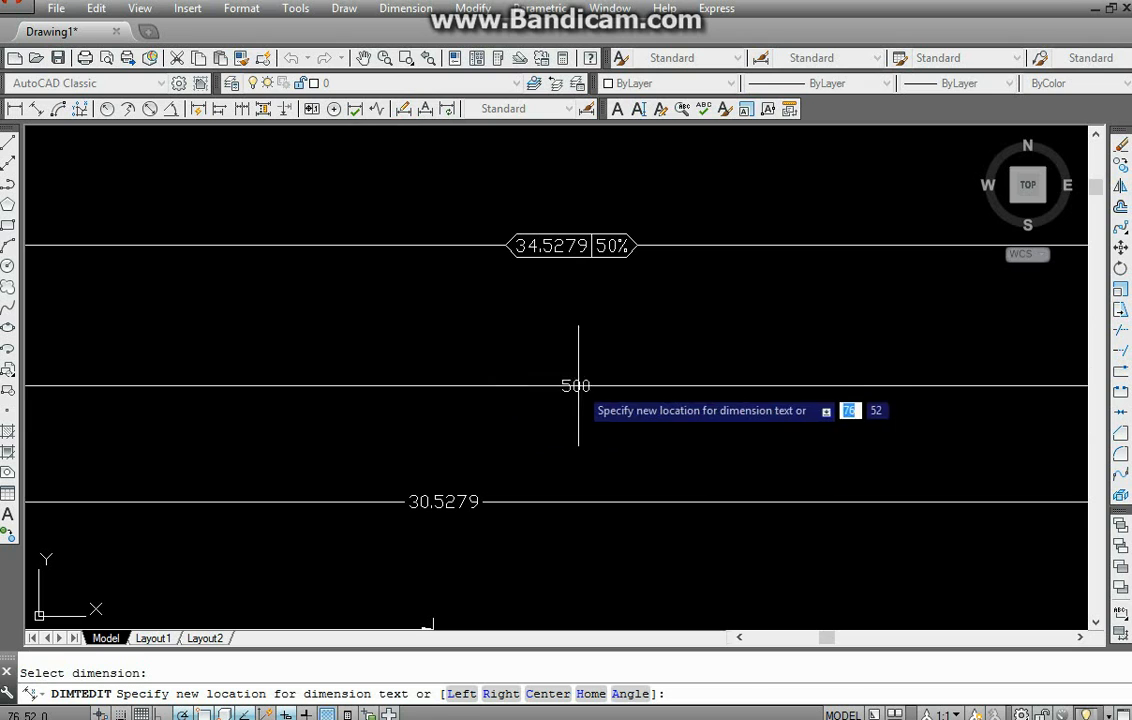
scroll(320, 370, "down", 8)
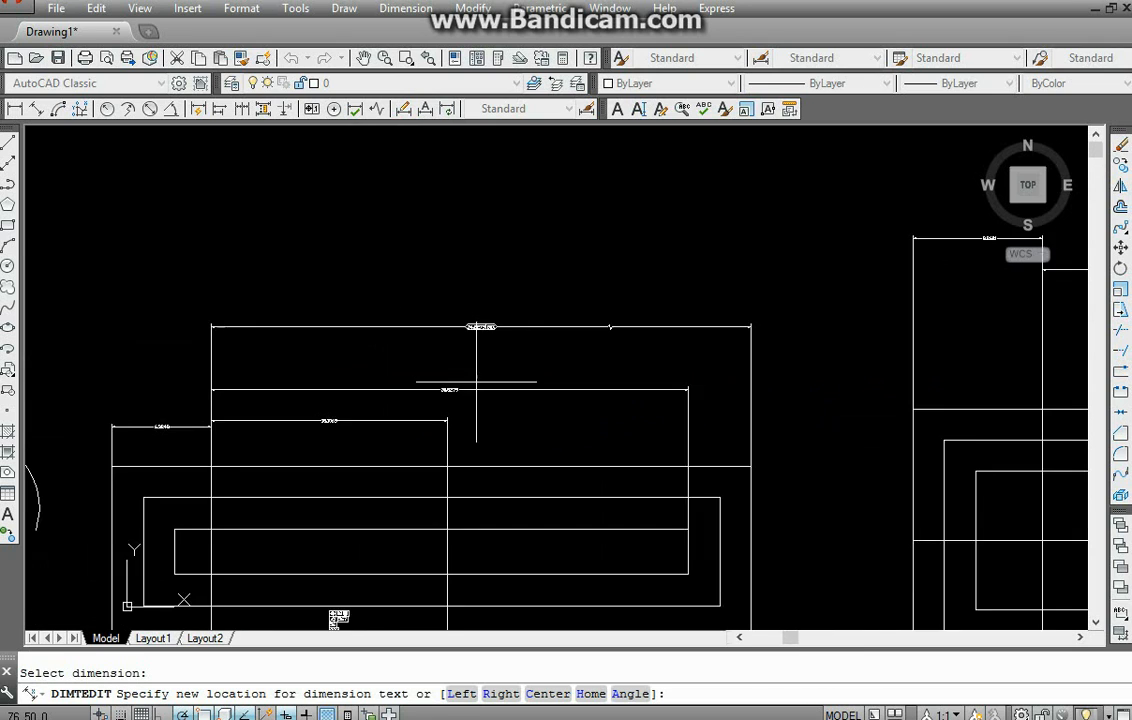
middle_click_drag(476, 381, 603, 374)
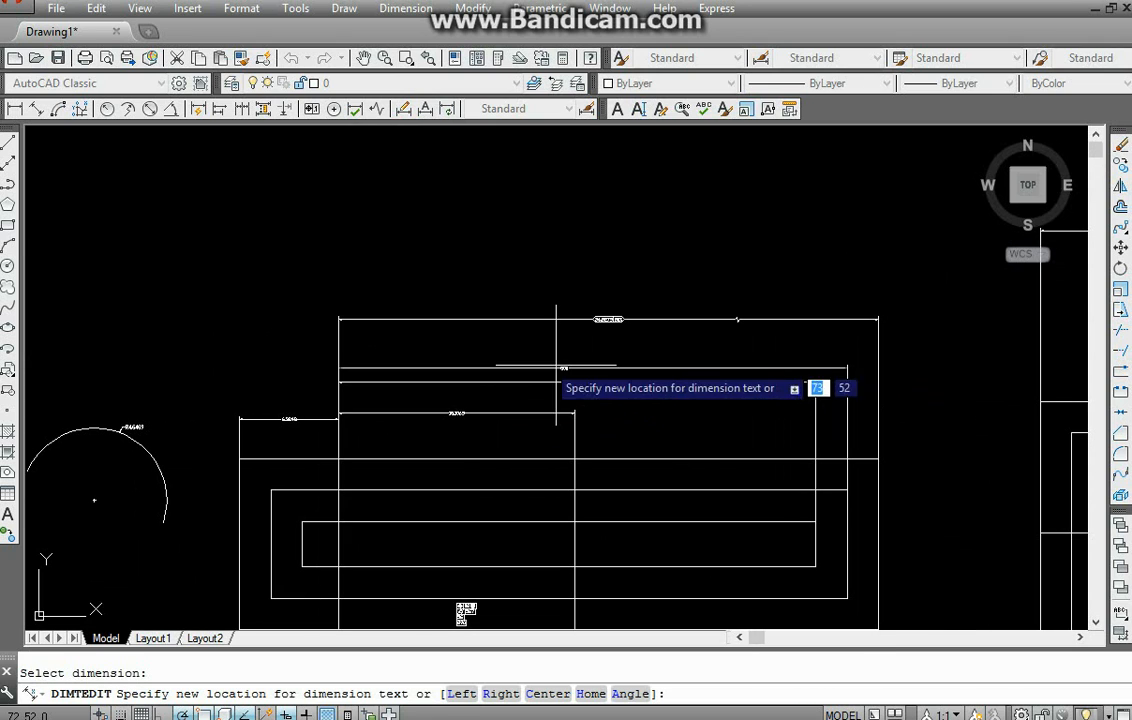
left_click(411, 365)
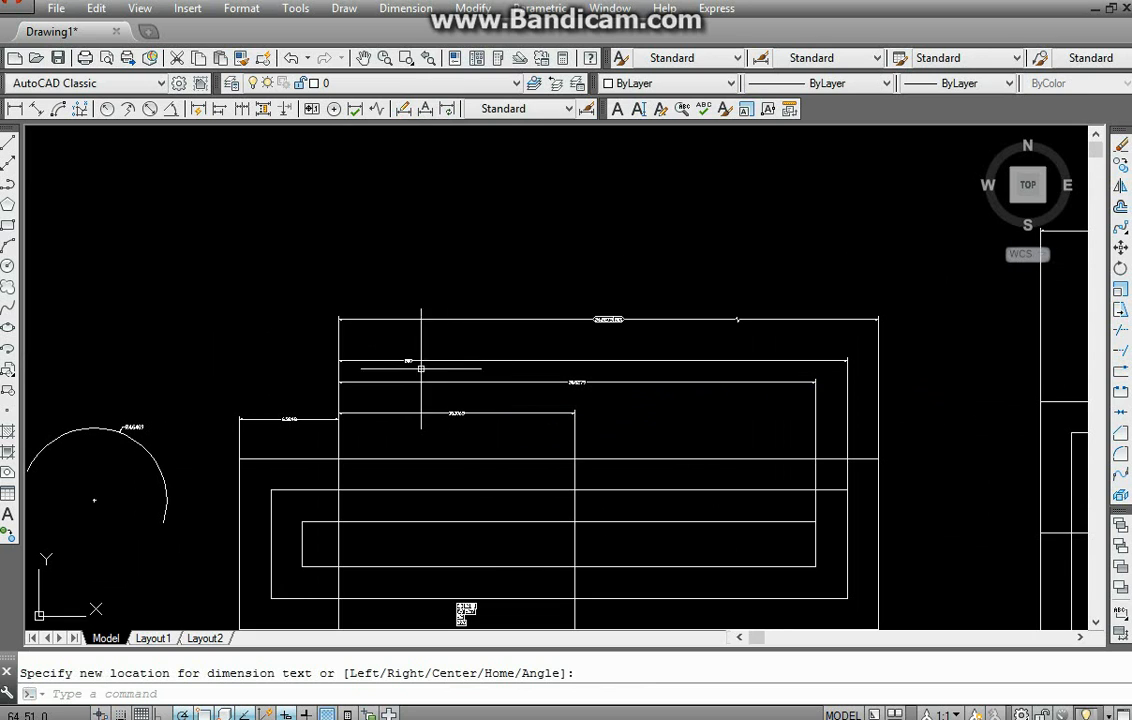
scroll(412, 372, "up", 4)
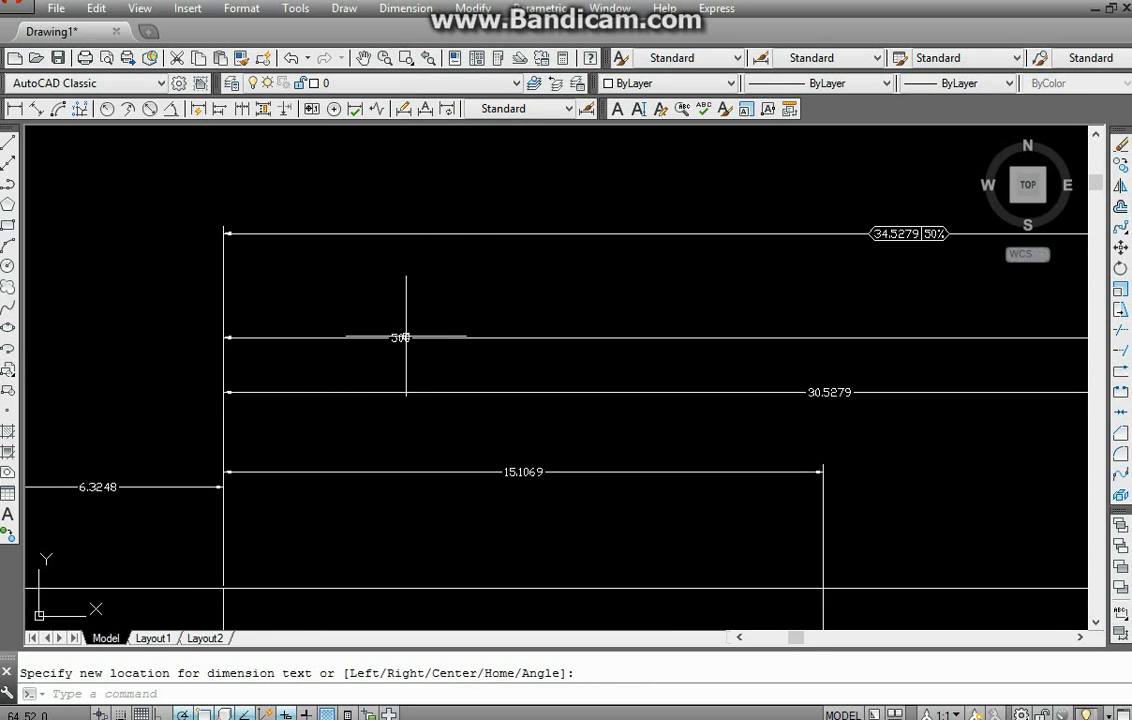
left_click(404, 357)
middle_click_drag(705, 339, 602, 378)
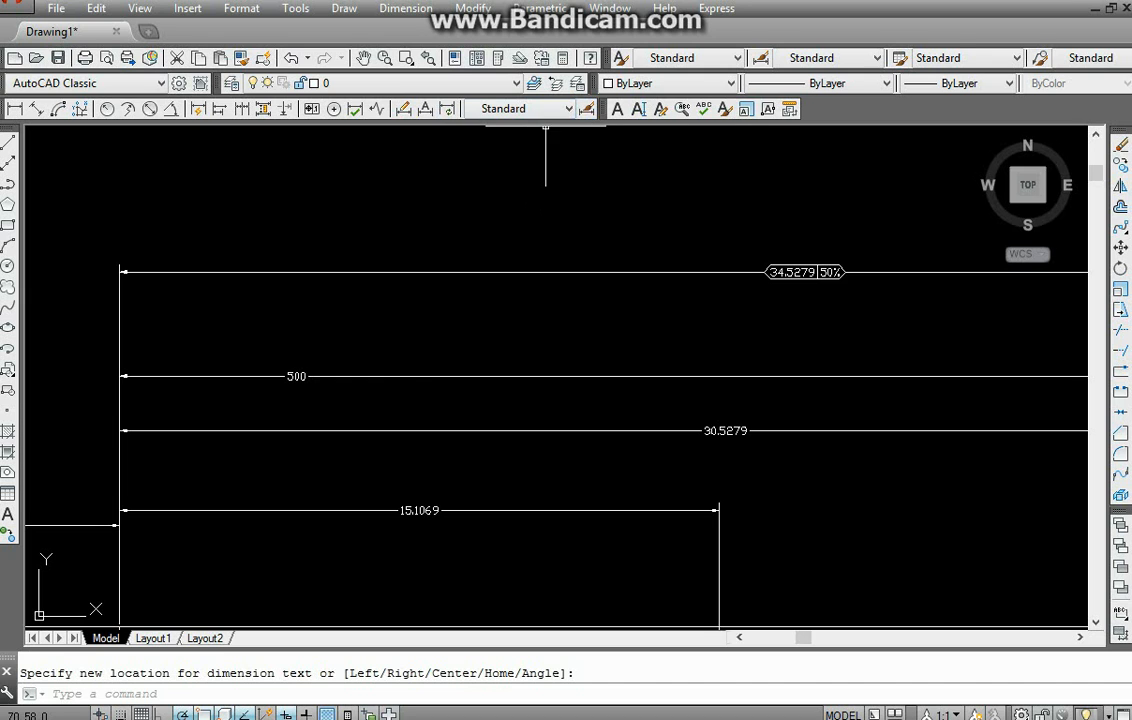
middle_click_drag(632, 400, 404, 354)
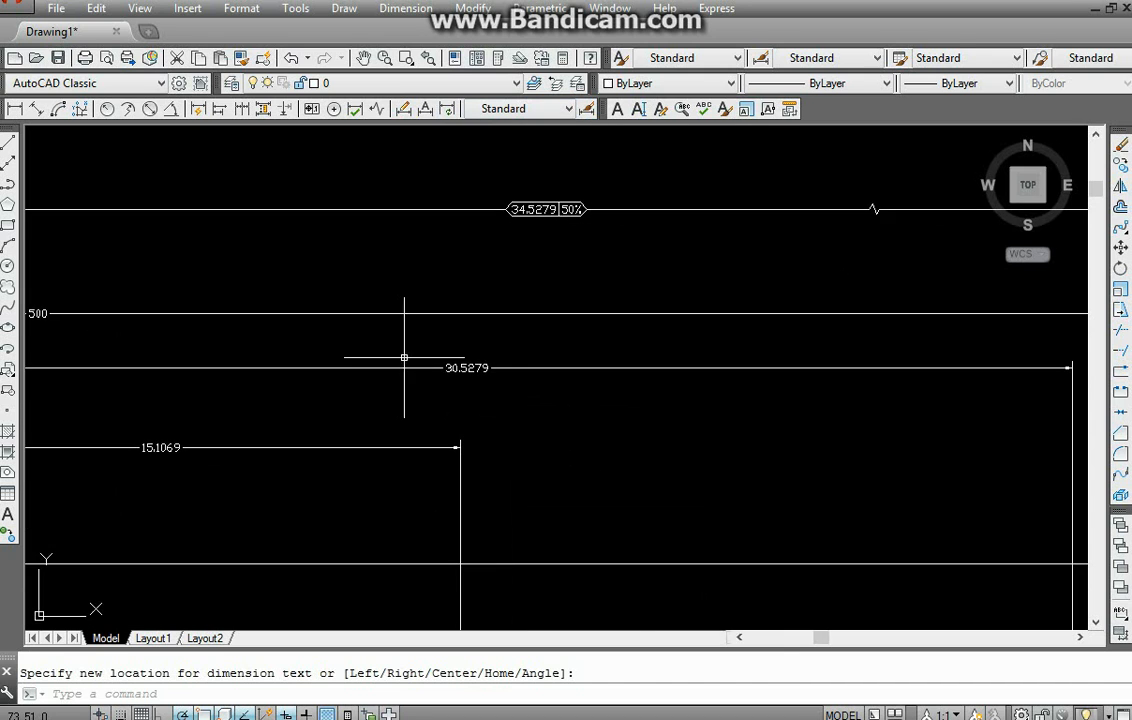
scroll(404, 354, "down", 5)
middle_click_drag(392, 513, 124, 423)
mouse_move(1008, 269)
middle_mouse_down()
mouse_move(877, 314)
mouse_move(619, 339)
middle_mouse_up()
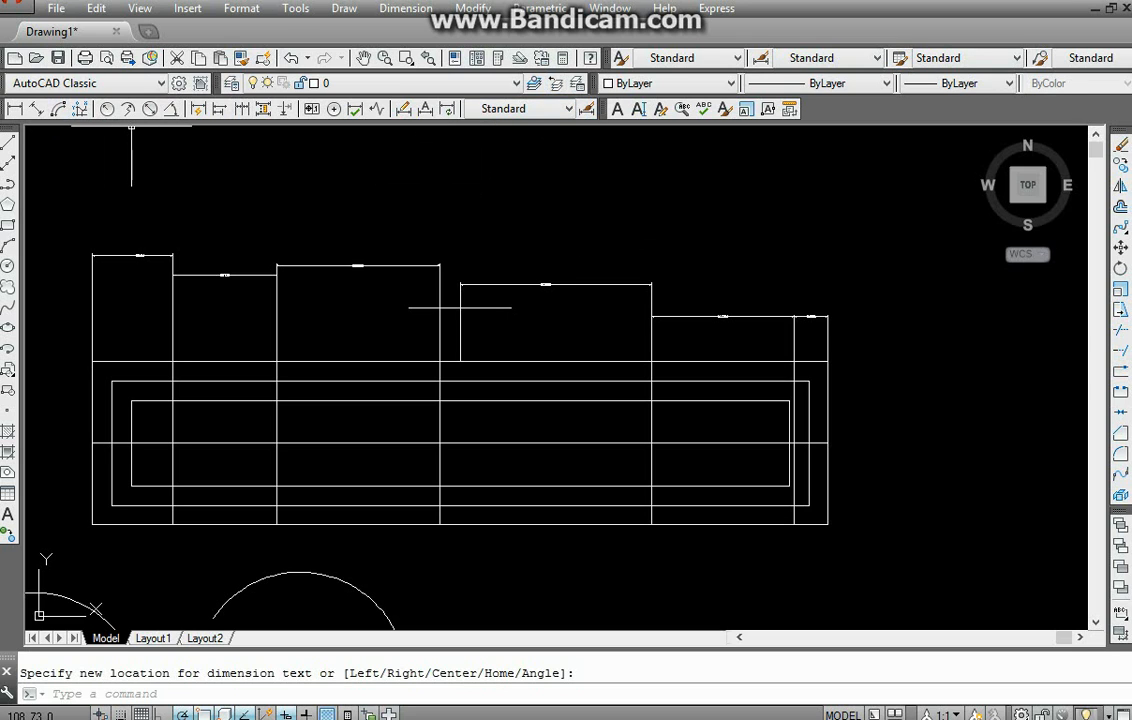
left_click(405, 8)
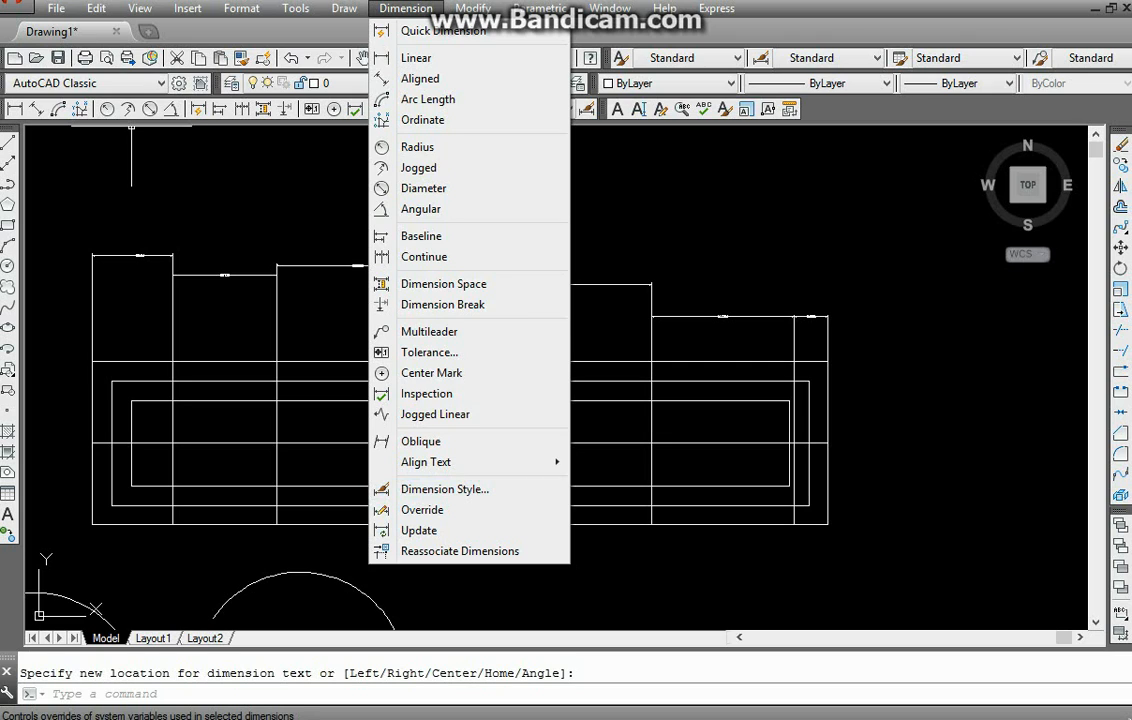
left_click(740, 193)
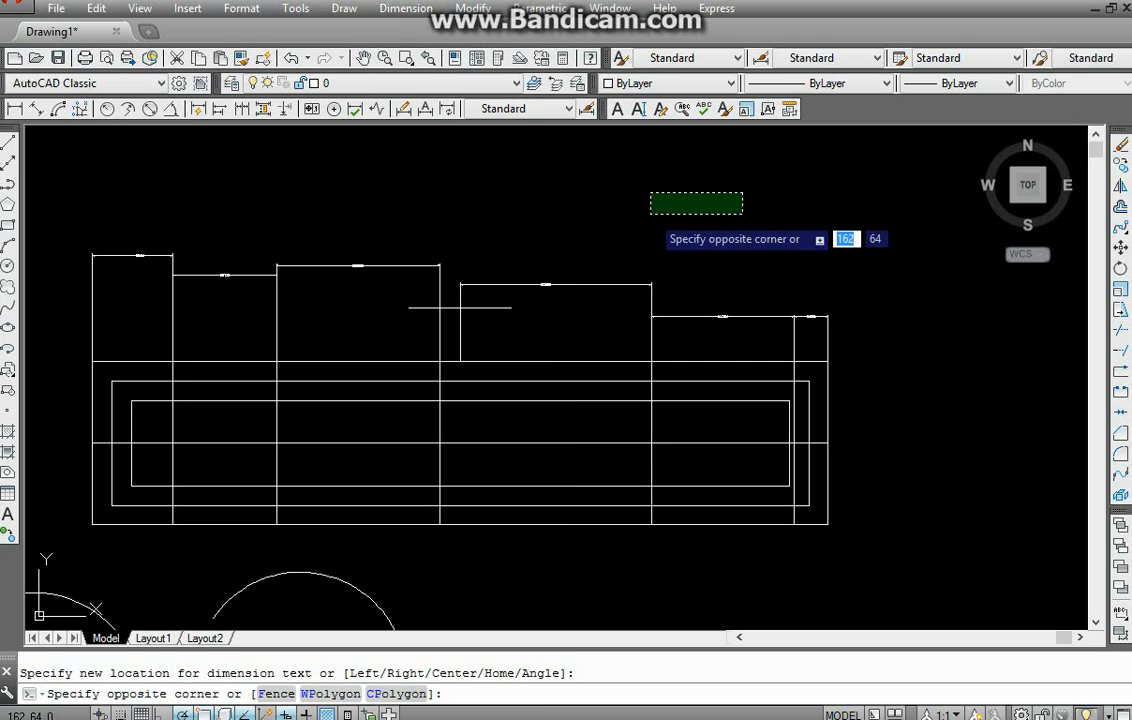
left_click(648, 212)
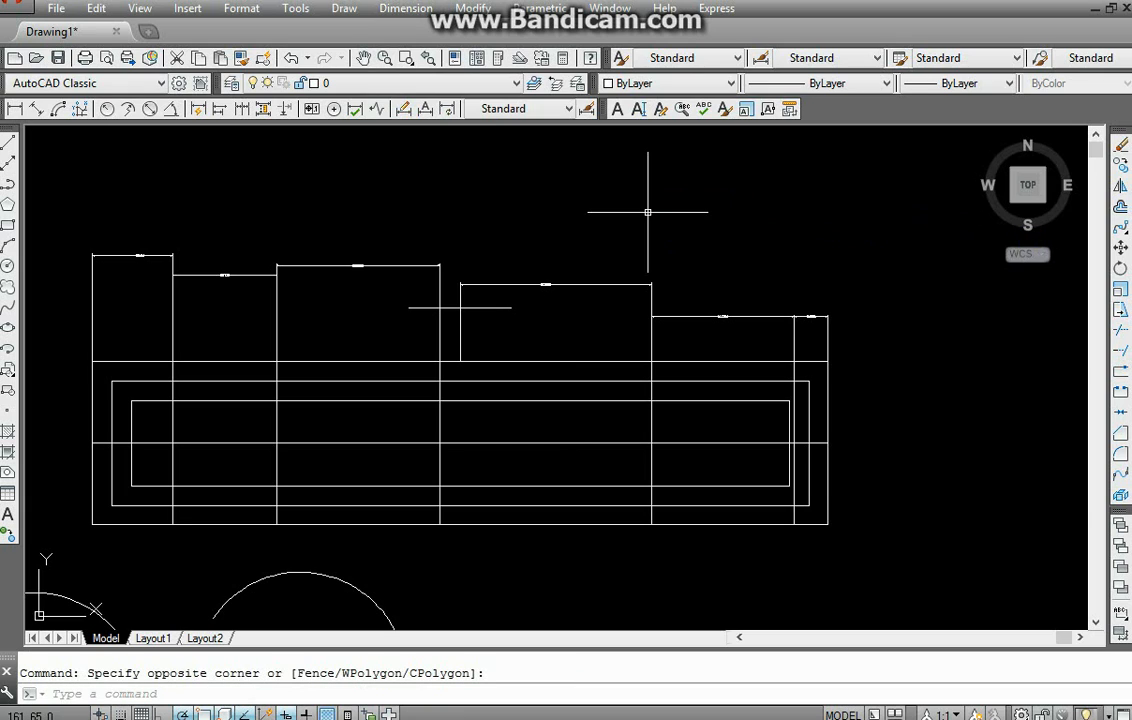